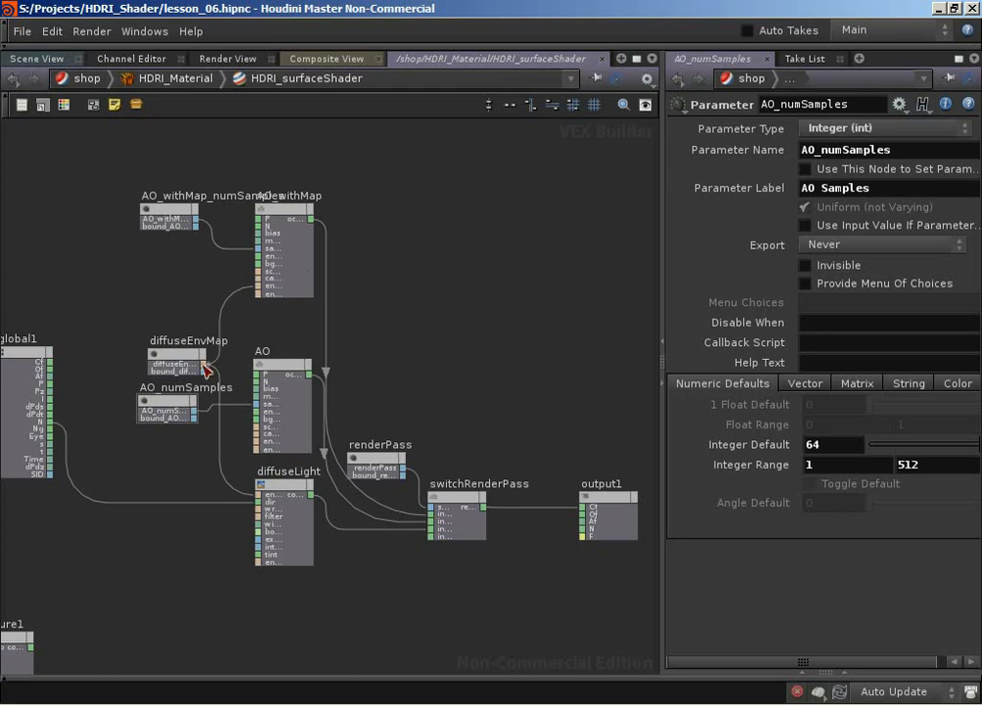
- Nudge the diffuseEnvMap node slightly away from the AO nodes and open the HDRI_Material parameters in a floating window
drag(184, 360, 177, 360)
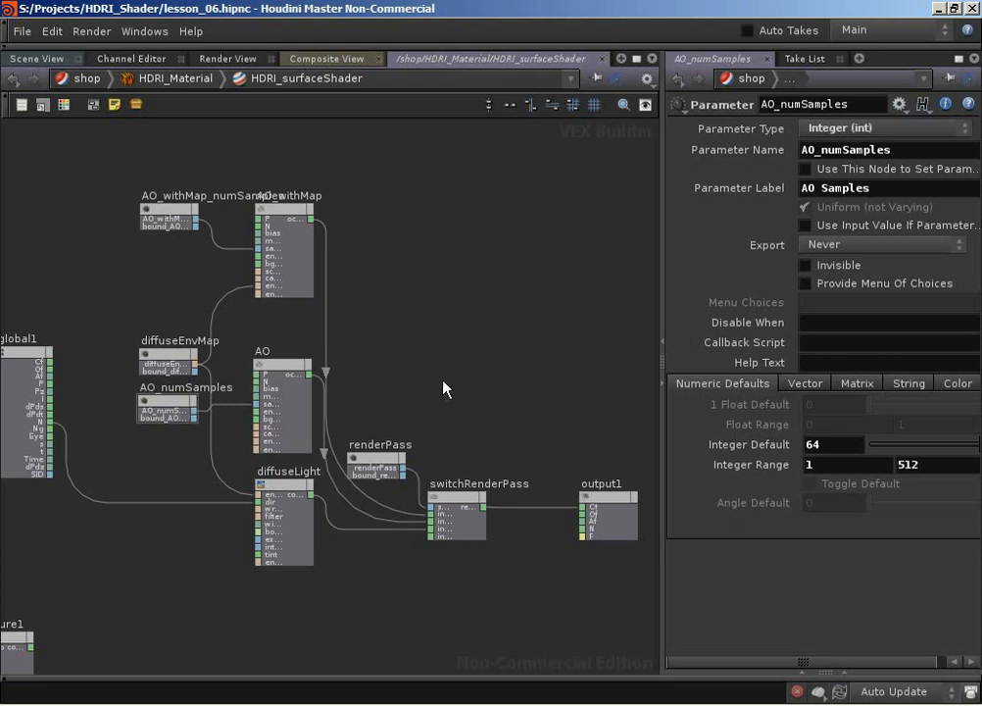
right_click(168, 79)
click(225, 150)
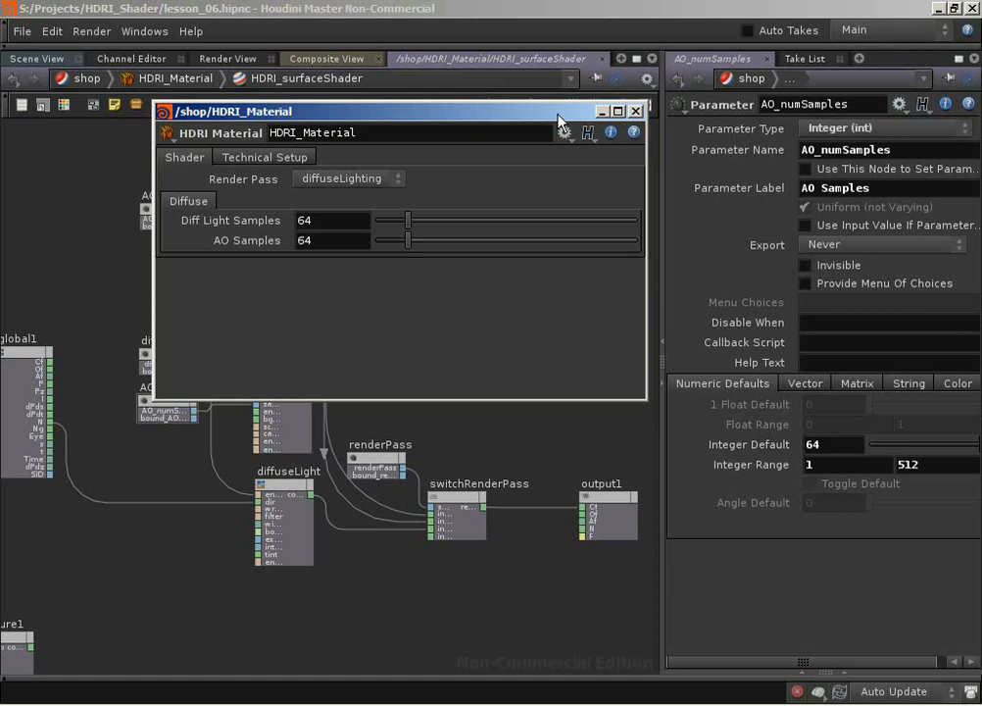
- Examine the available takes and the Render Pass options of HDRI_Material, keeping the current choices
click(852, 29)
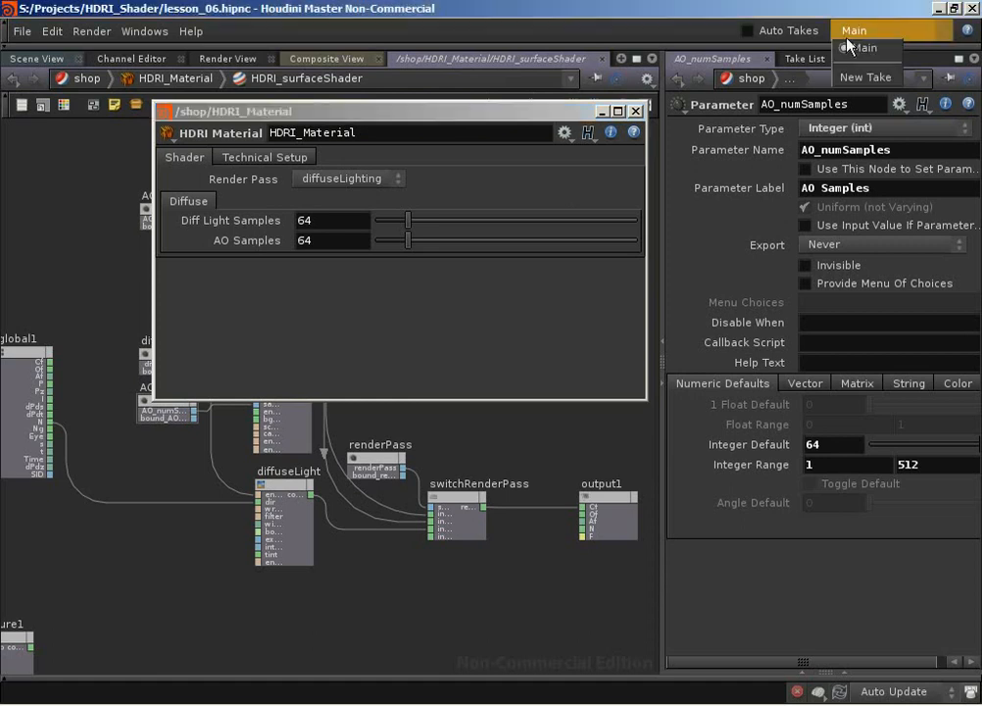
click(595, 22)
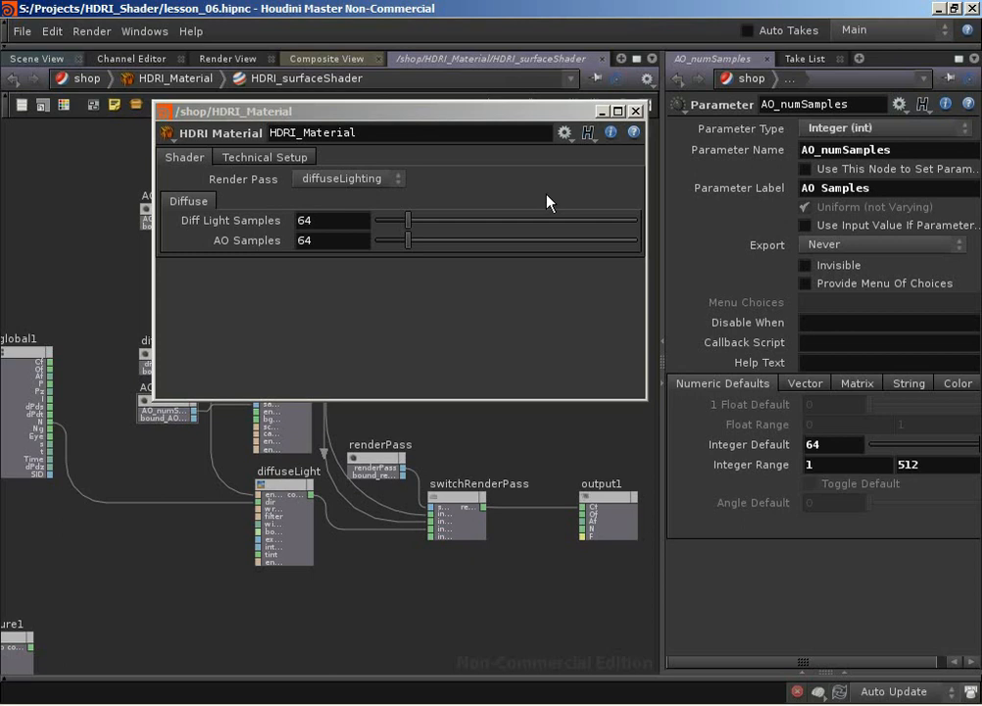
click(348, 178)
click(463, 189)
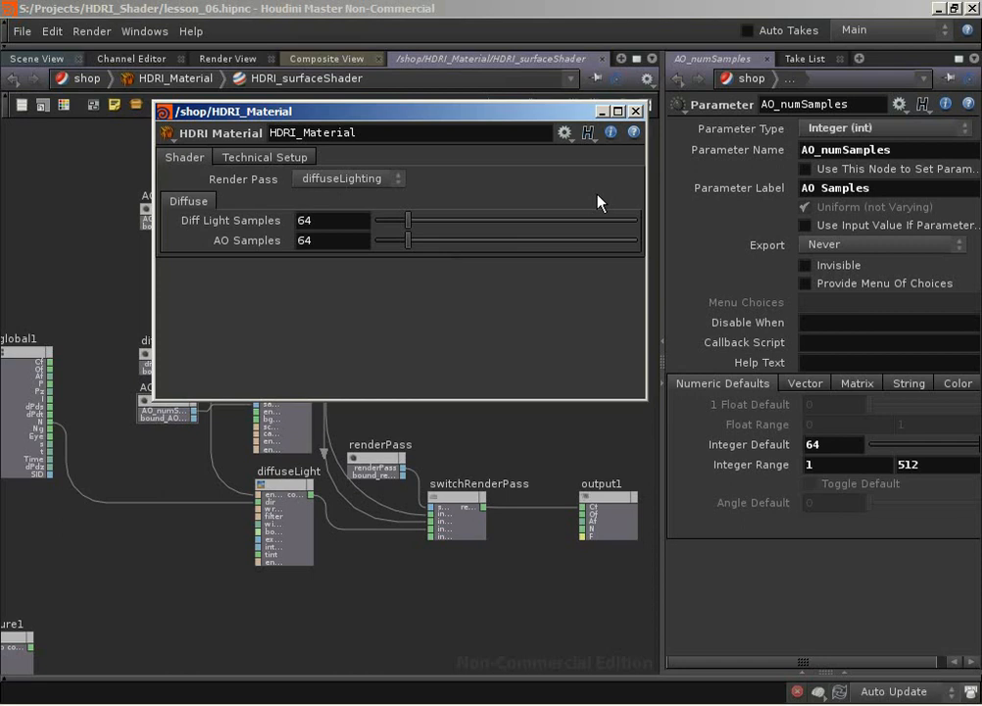
click(372, 191)
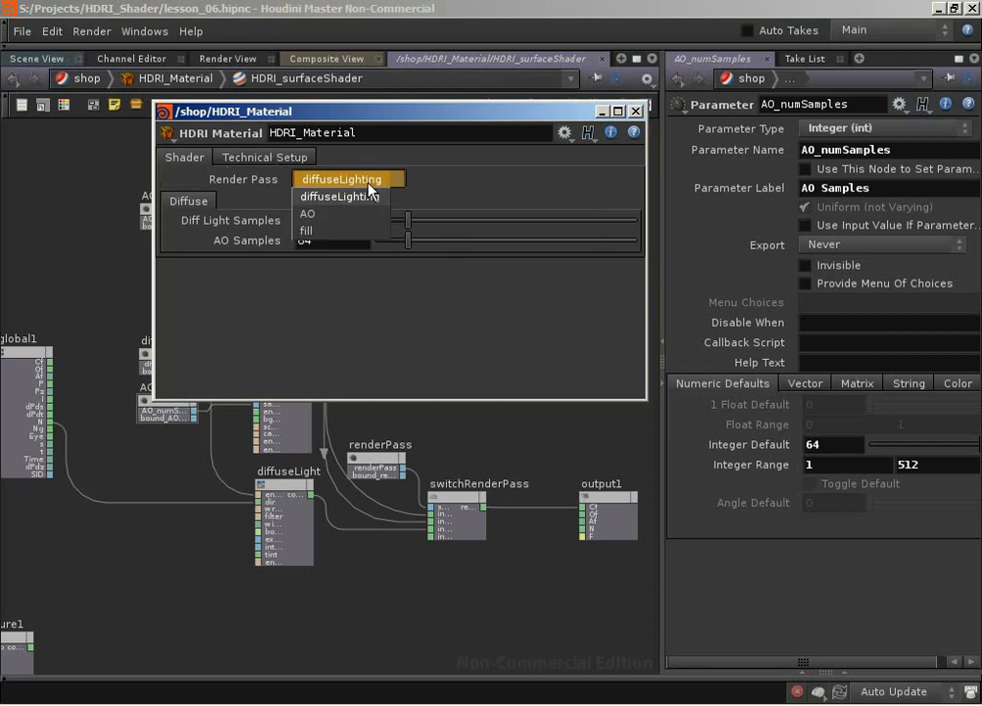
click(474, 191)
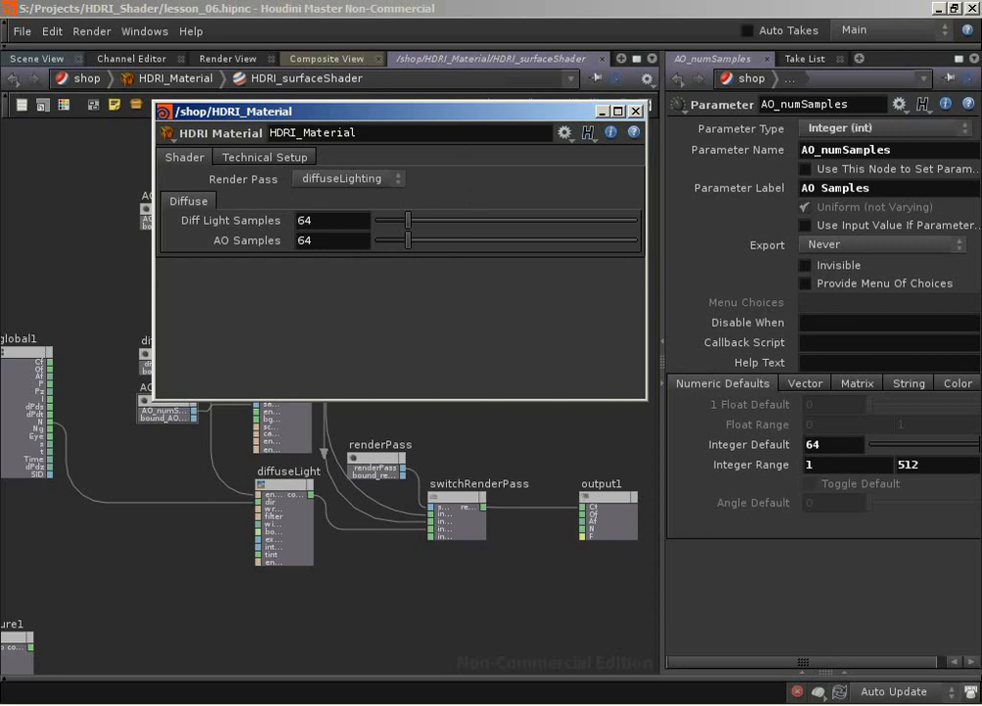
- Switch to Photoshop and handwrite ch("/out/renderSettings in white on the blue whiteboard
click(332, 704)
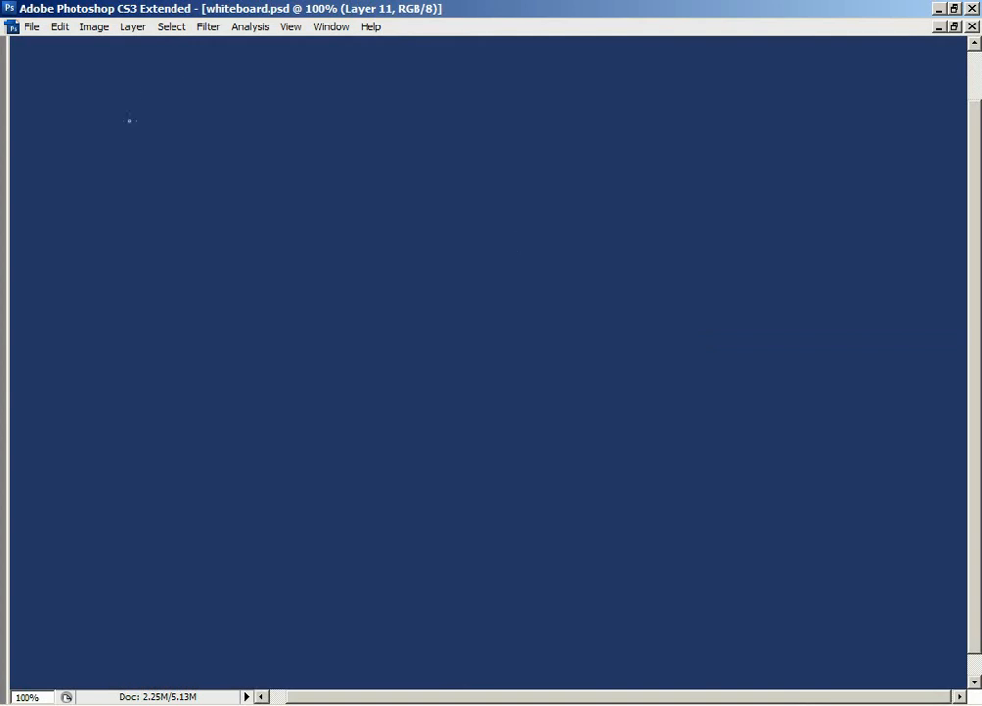
mouse_move(167, 159)
mouse_down()
mouse_move(149, 195)
mouse_move(183, 201)
mouse_up()
drag(186, 134, 215, 200)
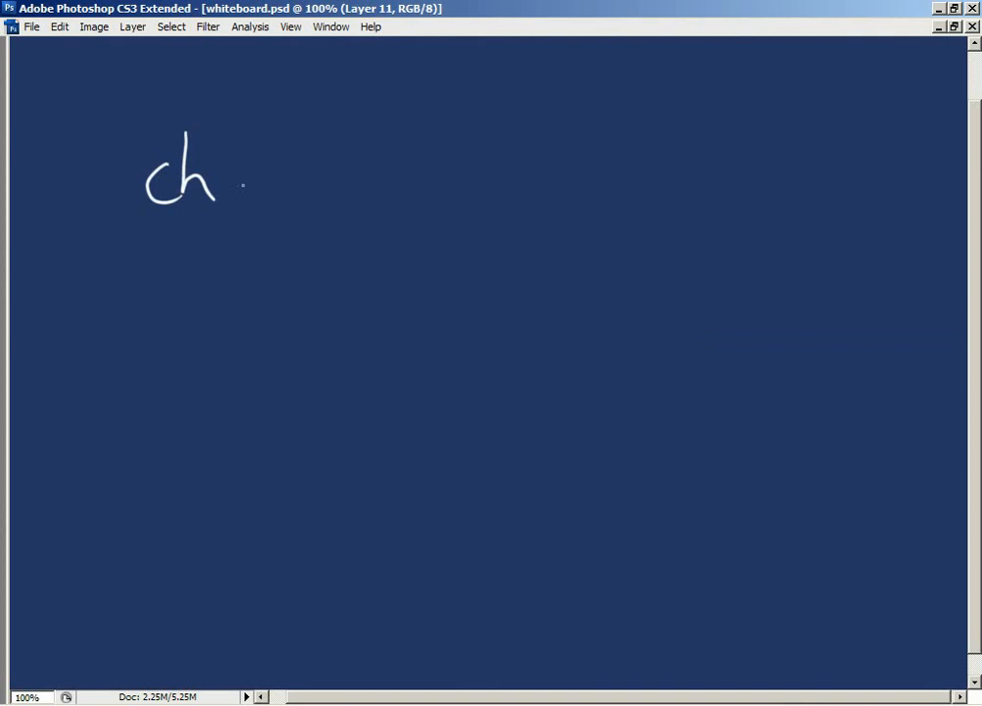
drag(255, 138, 254, 207)
drag(276, 148, 277, 154)
drag(281, 147, 284, 212)
mouse_move(324, 180)
mouse_down()
mouse_move(311, 192)
mouse_move(344, 181)
mouse_move(355, 199)
mouse_move(364, 175)
mouse_up()
mouse_move(406, 137)
mouse_down()
mouse_move(370, 216)
mouse_move(413, 185)
mouse_move(441, 202)
mouse_move(456, 179)
mouse_move(487, 208)
mouse_move(517, 202)
mouse_up()
mouse_move(526, 172)
mouse_down()
mouse_move(523, 208)
mouse_move(535, 185)
mouse_up()
drag(537, 171, 551, 208)
mouse_move(555, 208)
mouse_down()
mouse_move(565, 195)
mouse_move(569, 207)
mouse_up()
mouse_move(585, 189)
mouse_down()
mouse_move(586, 236)
mouse_move(592, 207)
mouse_up()
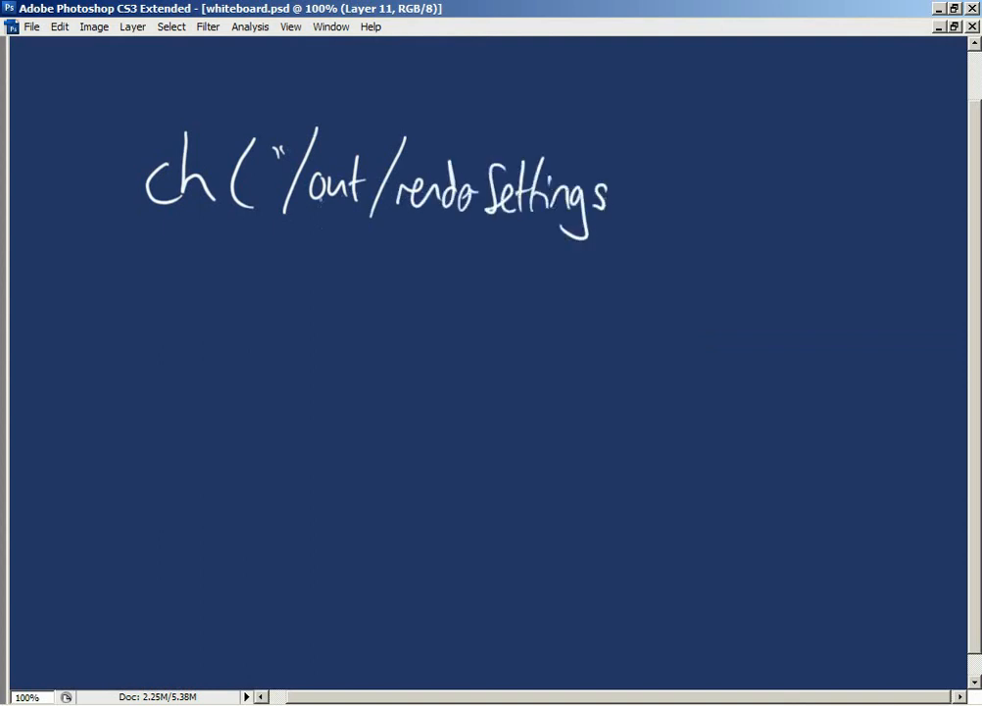
- Mark the out part of the handwritten expression from below and undo the strokes
drag(318, 289, 327, 220)
drag(313, 235, 333, 234)
key(ctrl+alt+z)
key(ctrl+alt+z)
- Complete the handwritten expression with /renderPass")
mouse_move(652, 149)
mouse_down()
mouse_move(615, 219)
mouse_move(653, 188)
mouse_move(742, 210)
mouse_move(779, 197)
mouse_move(790, 204)
mouse_move(814, 186)
mouse_move(835, 193)
mouse_move(832, 216)
mouse_up()
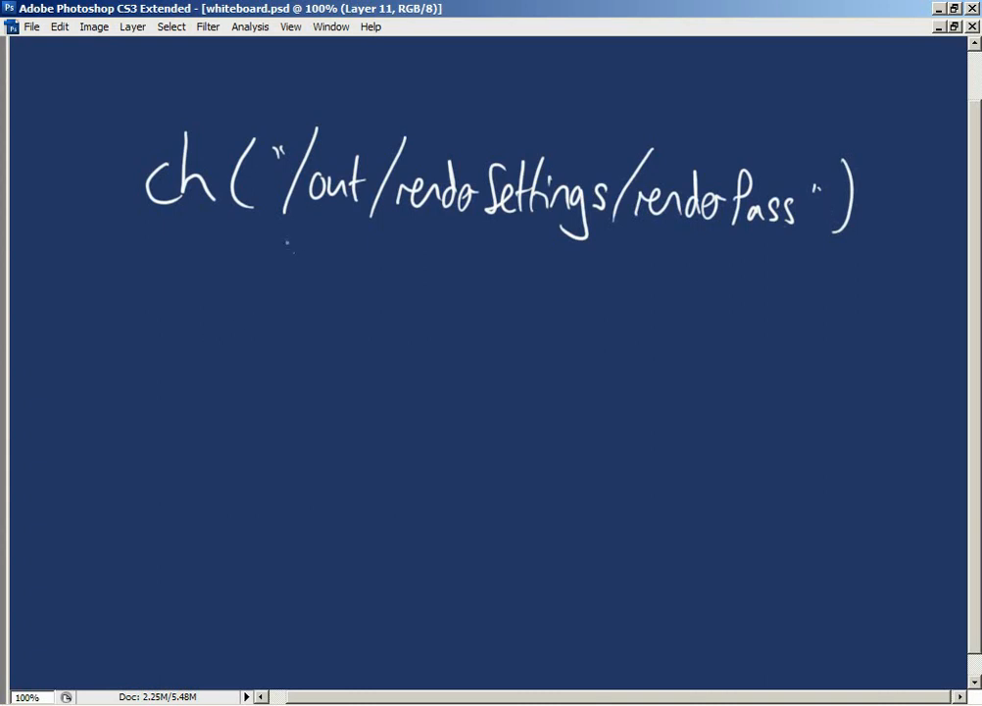
- Bracket the parts of the handwritten path from below, starting with /out, and undo the brackets
mouse_move(287, 236)
mouse_down()
mouse_move(320, 257)
mouse_move(358, 239)
mouse_move(594, 279)
mouse_move(605, 247)
mouse_move(801, 286)
mouse_move(804, 269)
mouse_up()
key(ctrl+alt+z)
key(ctrl+alt+z)
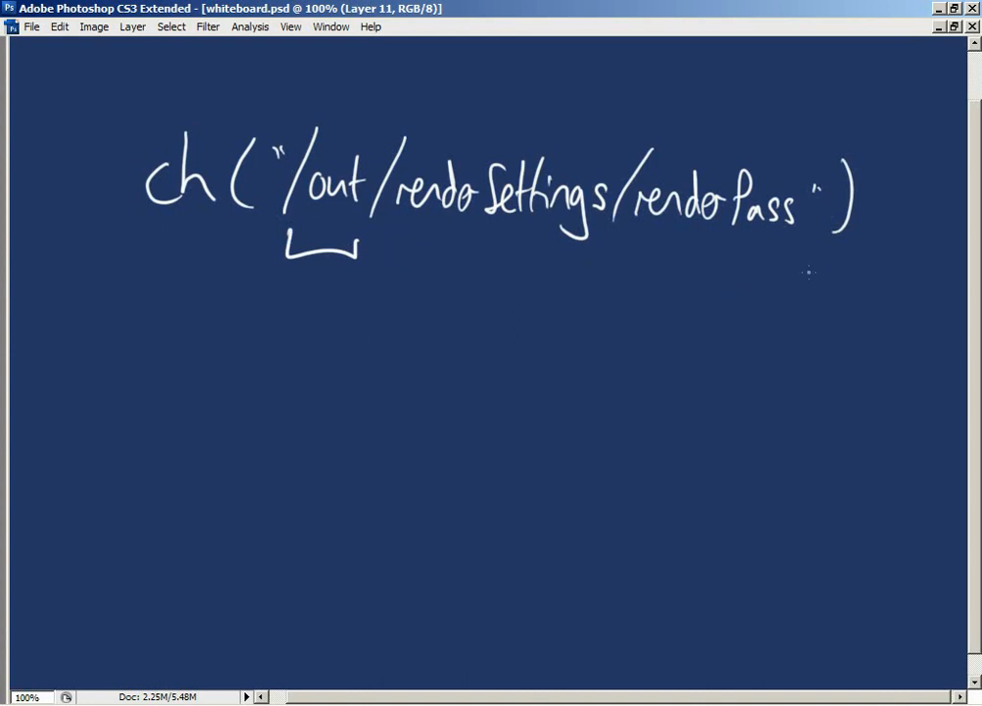
key(ctrl+alt+z)
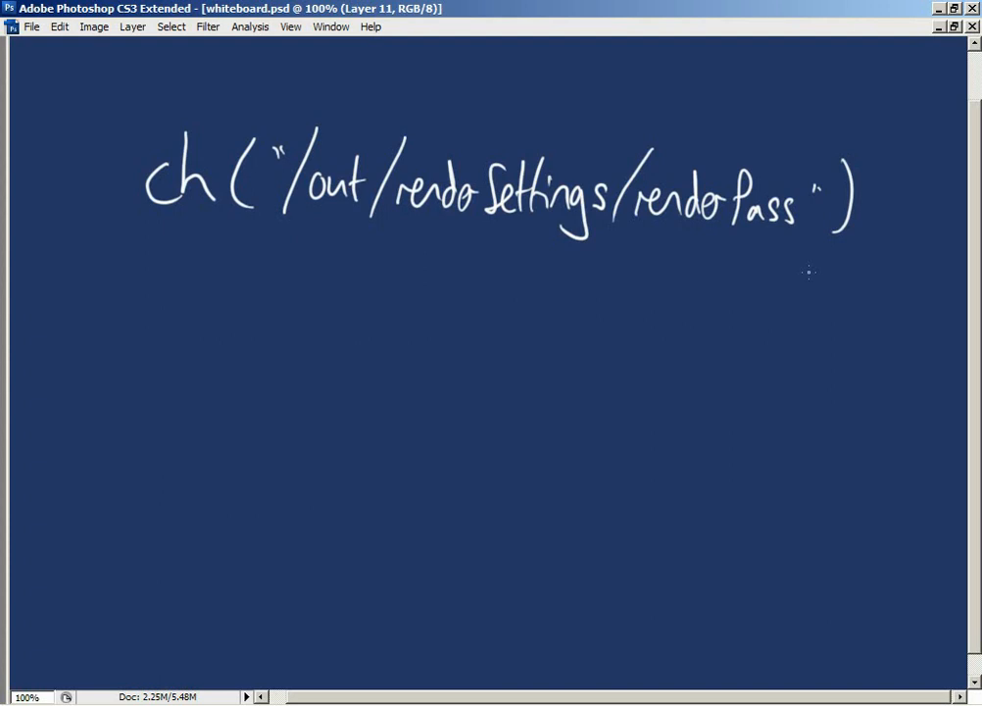
- Draw arrows pointing to renderSettings and renderPass in the expression and undo both arrows
mouse_move(340, 428)
mouse_down()
mouse_move(475, 281)
mouse_move(461, 268)
mouse_up()
mouse_move(440, 410)
mouse_down()
mouse_move(638, 270)
mouse_move(608, 276)
mouse_up()
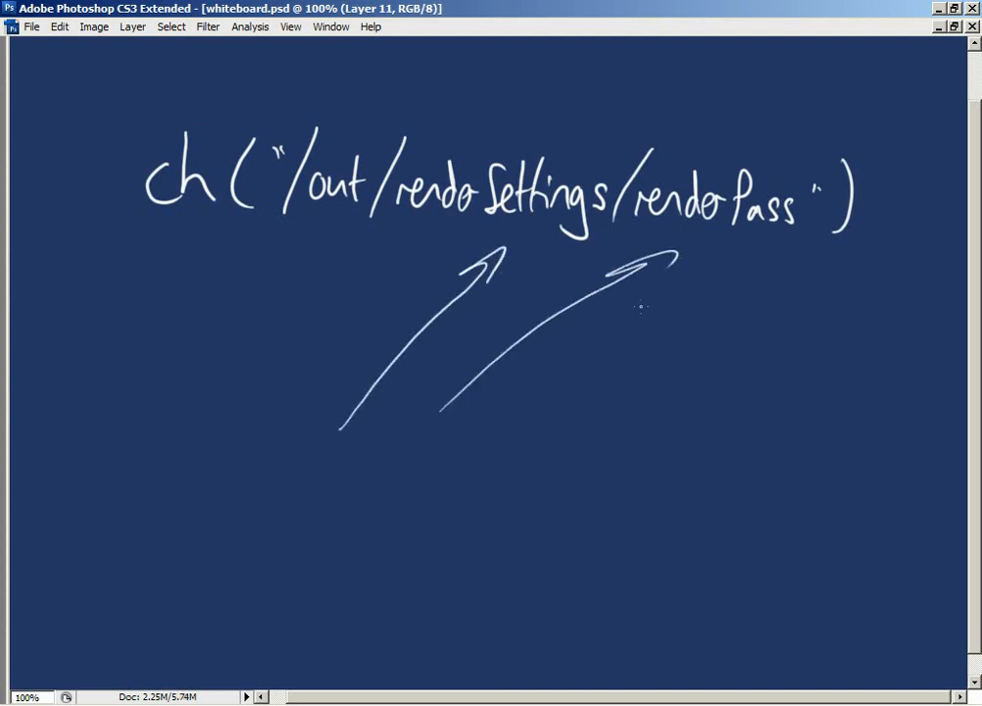
key(ctrl+alt+z)
key(ctrl+alt+z)
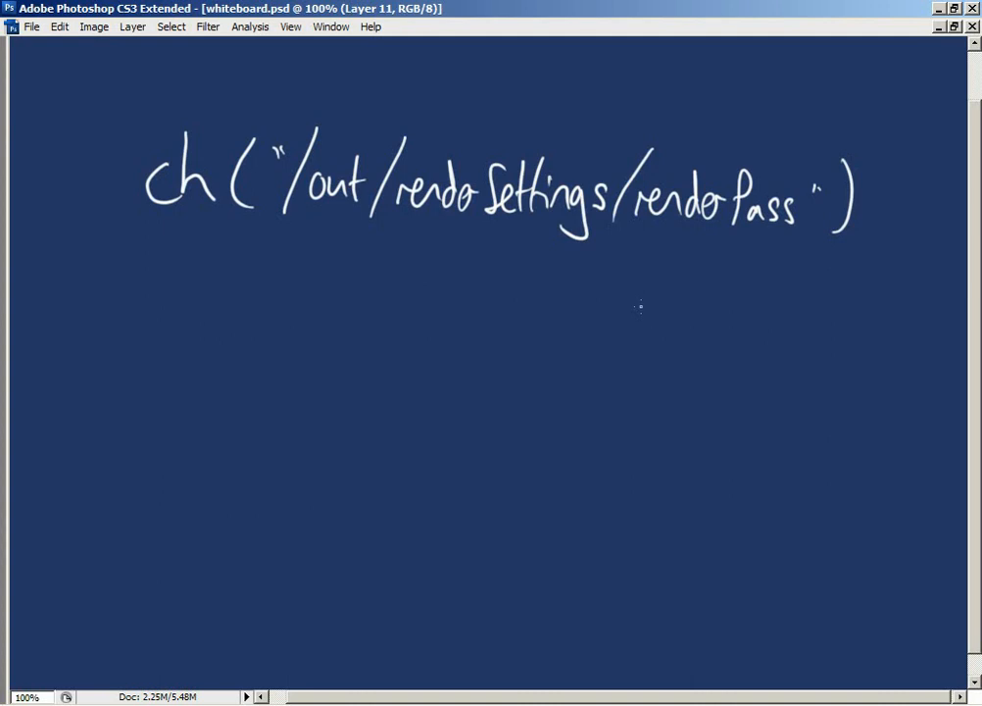
- Mark the path segments and the whole ch expression again with strokes and undo all the marks
mouse_move(279, 241)
mouse_down()
mouse_move(361, 256)
mouse_move(614, 245)
mouse_move(803, 321)
mouse_move(816, 265)
mouse_up()
key(ctrl+z)
key(ctrl+z)
mouse_move(283, 228)
mouse_down()
mouse_move(713, 307)
mouse_move(745, 279)
mouse_up()
key(ctrl+z)
mouse_move(385, 261)
mouse_down()
mouse_move(605, 273)
mouse_move(755, 299)
mouse_move(785, 278)
mouse_up()
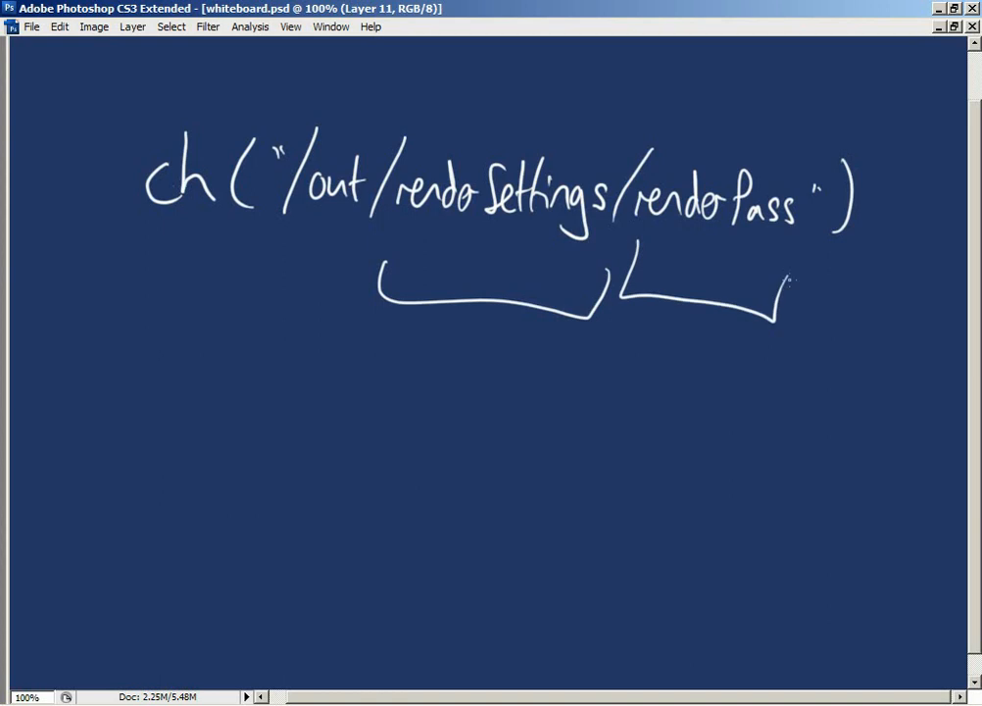
key(ctrl+alt+z)
key(ctrl+alt+z)
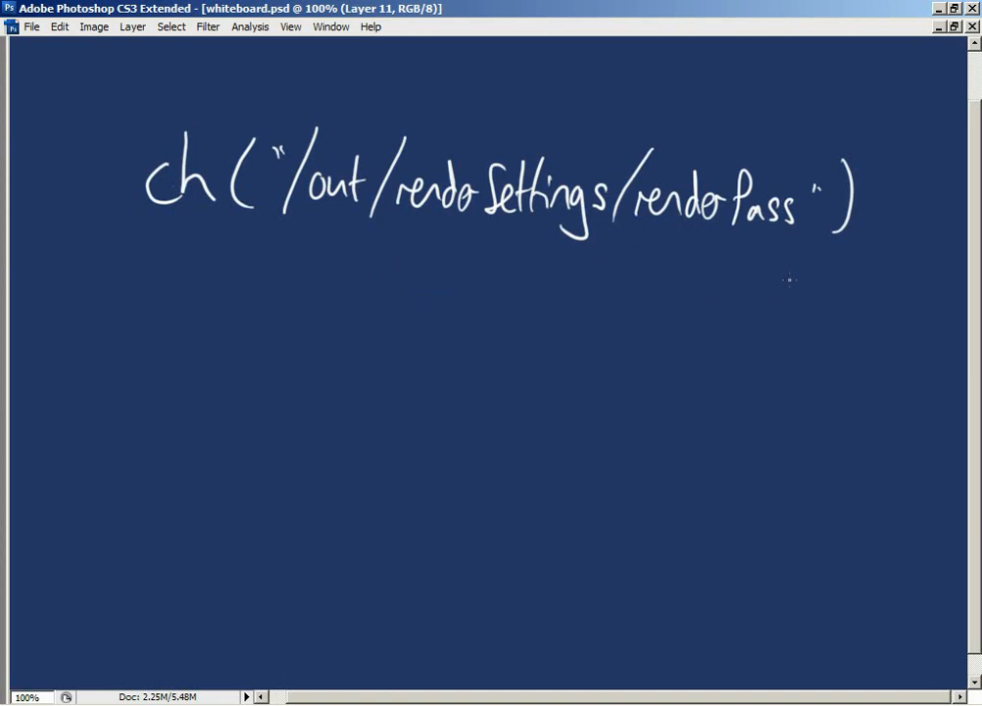
mouse_move(124, 195)
mouse_down()
mouse_move(554, 274)
mouse_move(850, 297)
mouse_move(861, 276)
mouse_up()
key(ctrl+alt+z)
- Switch back to Houdini, close the HDRI_Material parameter window and go to the out network
key(alt+Tab)
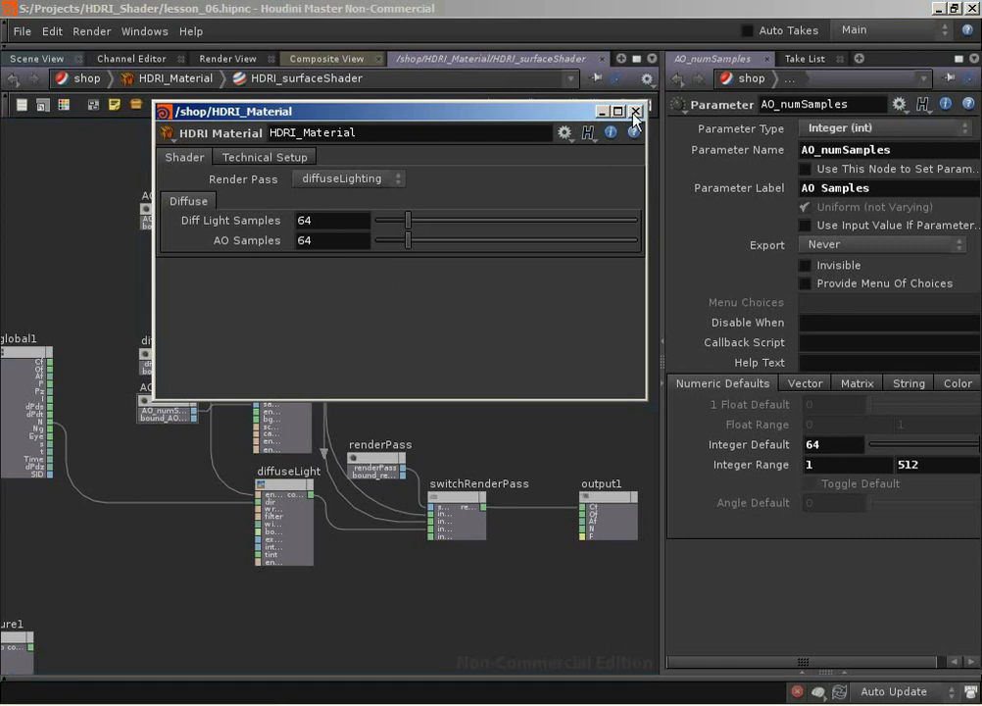
click(636, 111)
click(84, 78)
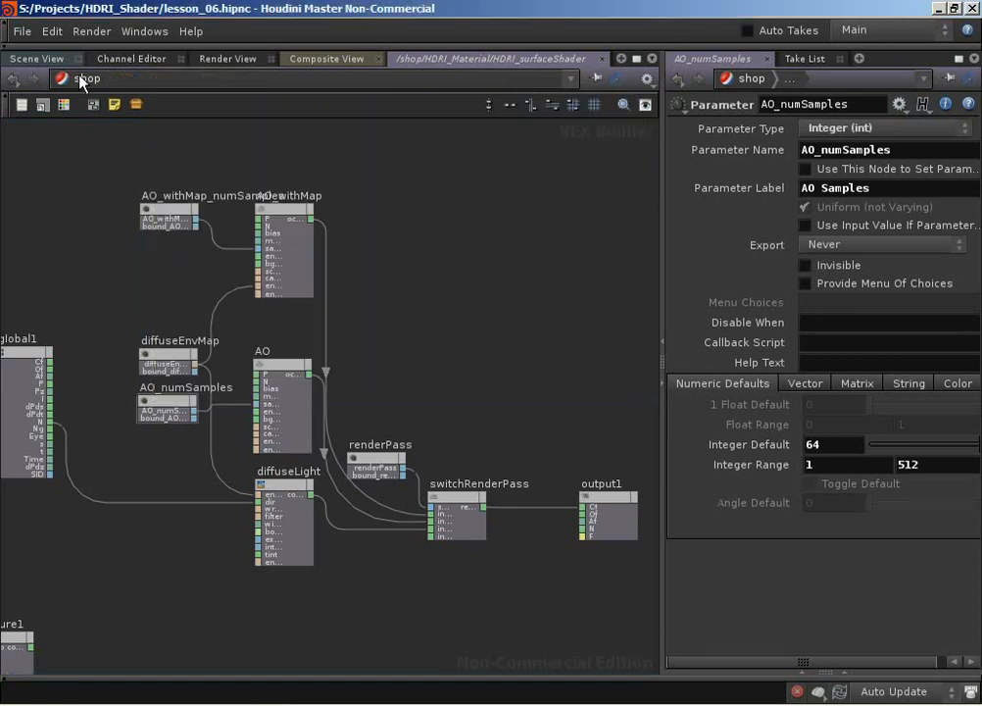
click(93, 81)
click(131, 158)
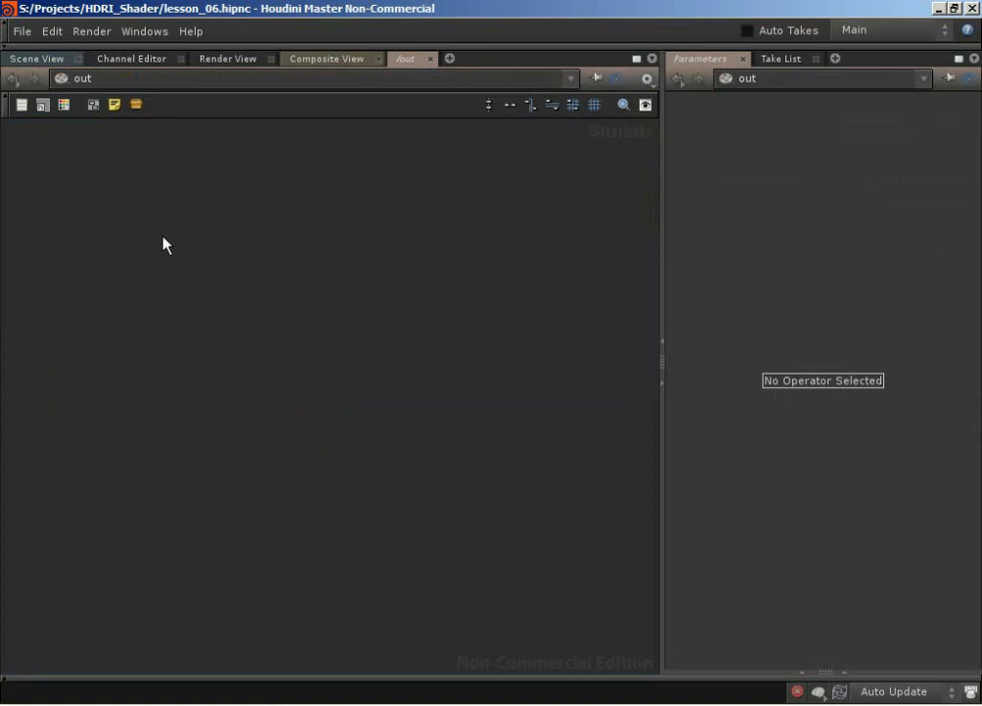
- Add a Null node to the out network and rename it renderSettings
key(Tab)
text(null)
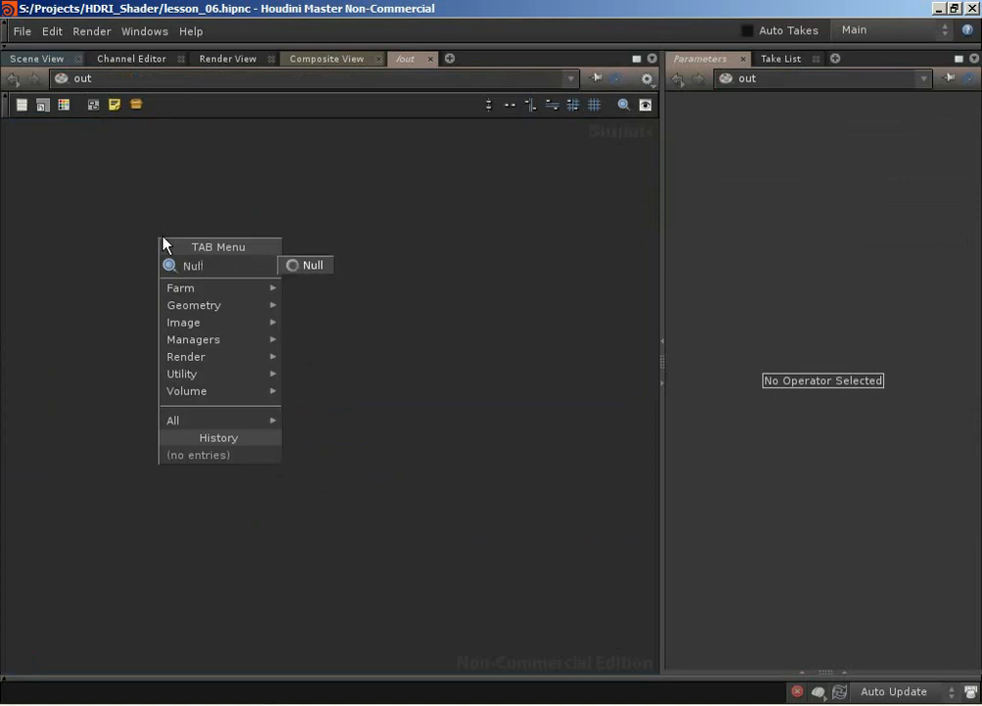
key(Return)
double_click(217, 220)
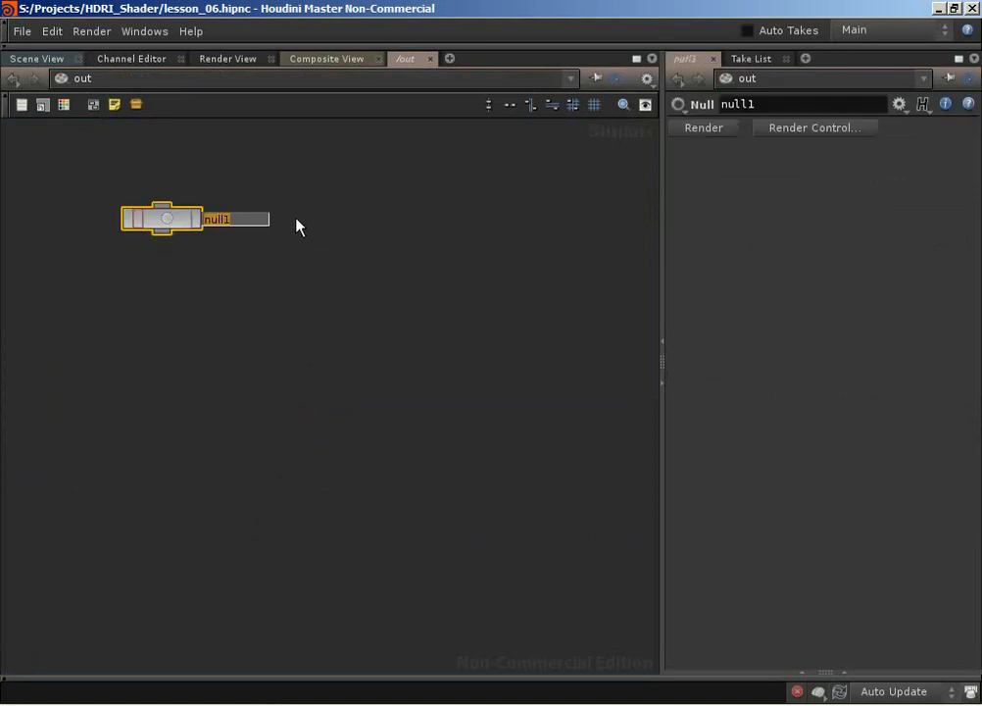
key(BackSpace)
text(renderSetti)
text(ngs)
key(Return)
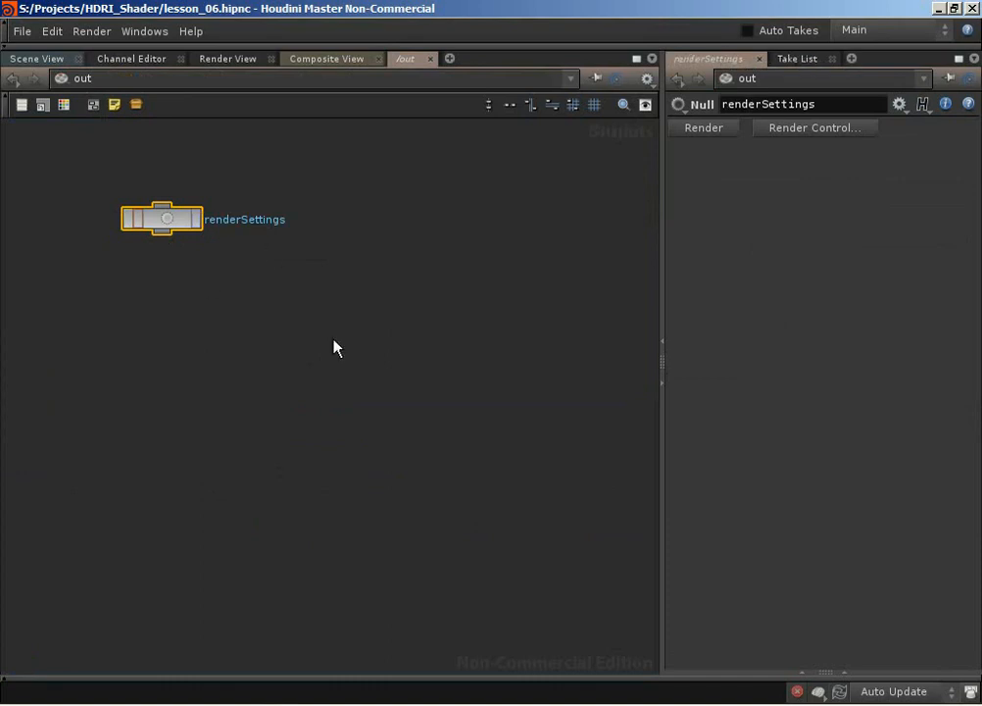
- Edit the parameter interface of renderSettings and make the Render and Render Control parameters invisible
right_click(184, 229)
click(271, 346)
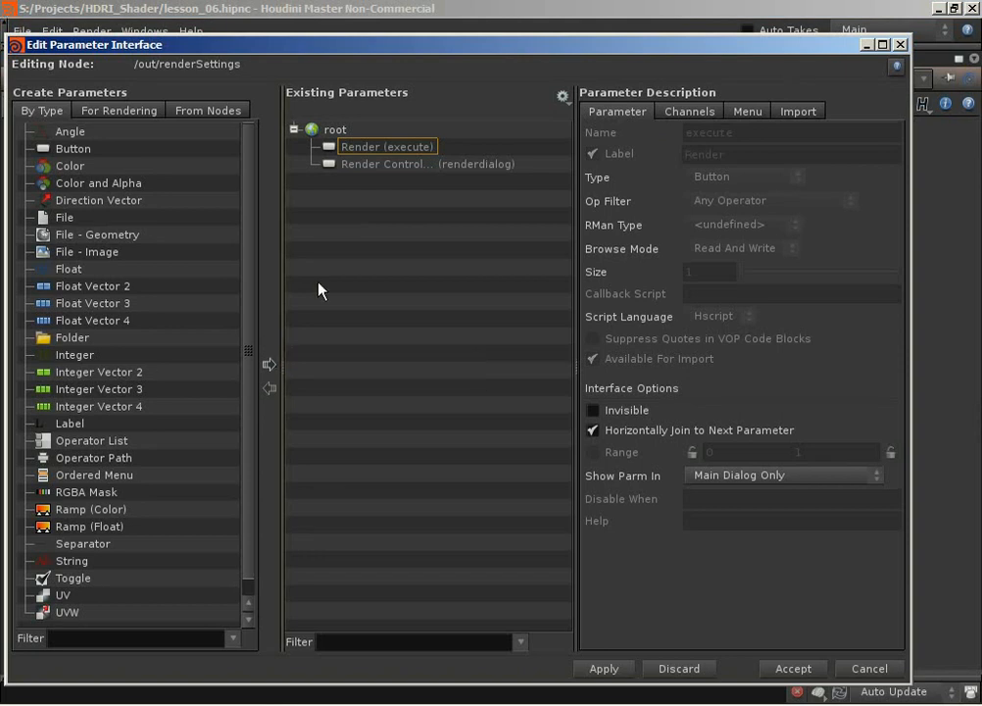
click(351, 147)
shift+click(355, 164)
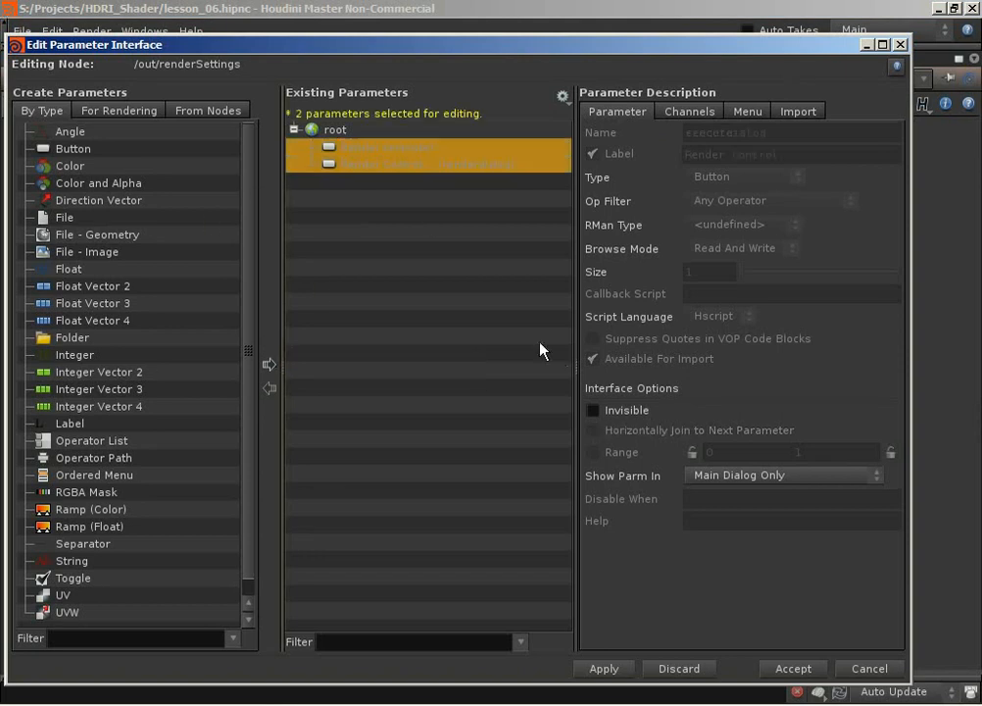
click(383, 319)
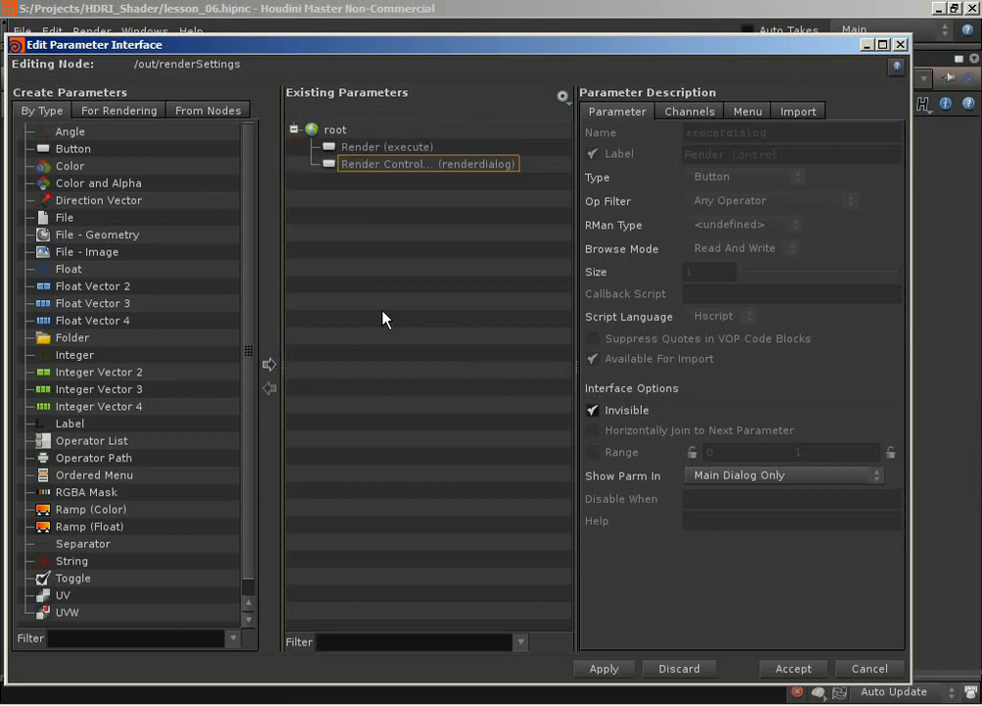
click(359, 150)
click(350, 166)
click(327, 288)
- Add an Integer parameter with the name renderPass and the label Render Pass
drag(57, 359, 441, 213)
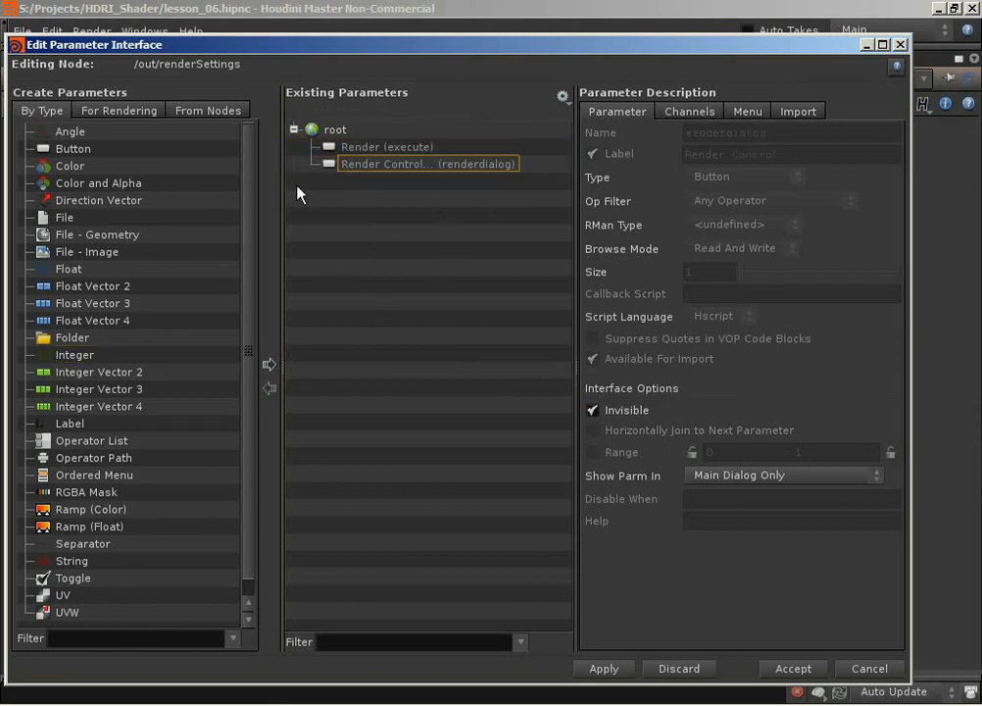
click(73, 359)
click(269, 364)
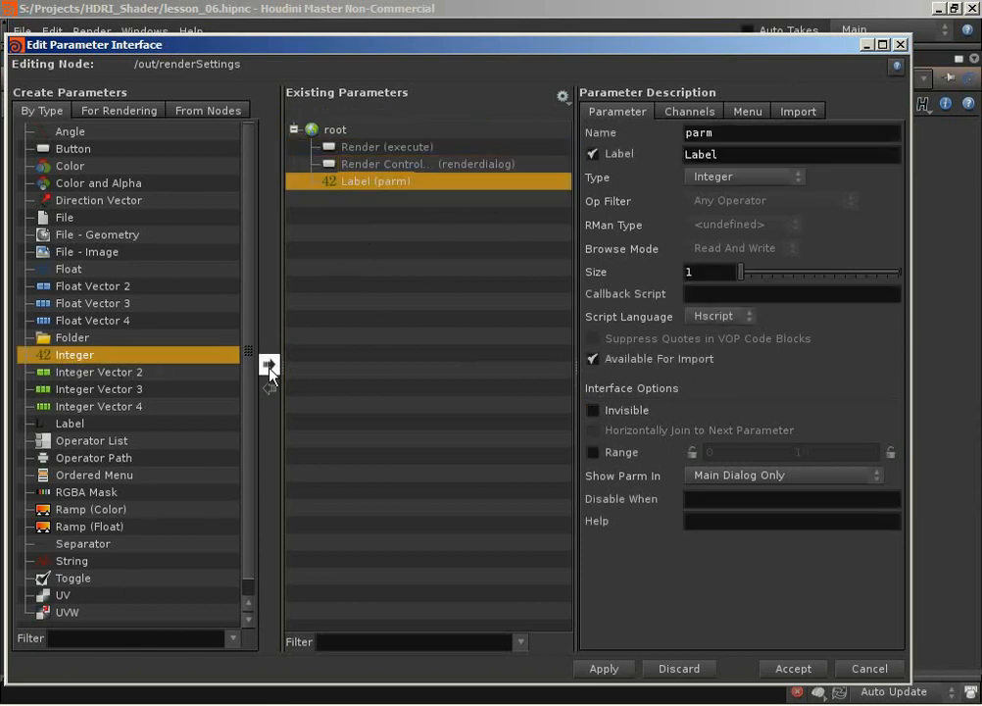
double_click(738, 131)
text(renderPass)
key(Tab)
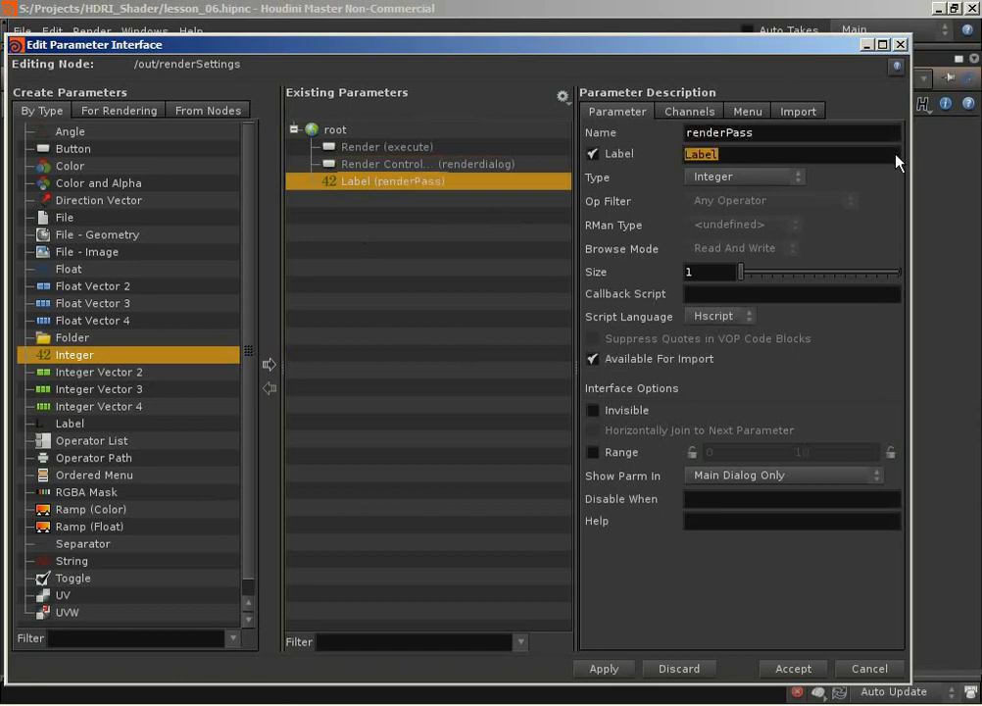
text(Render Pass)
double_click(709, 131)
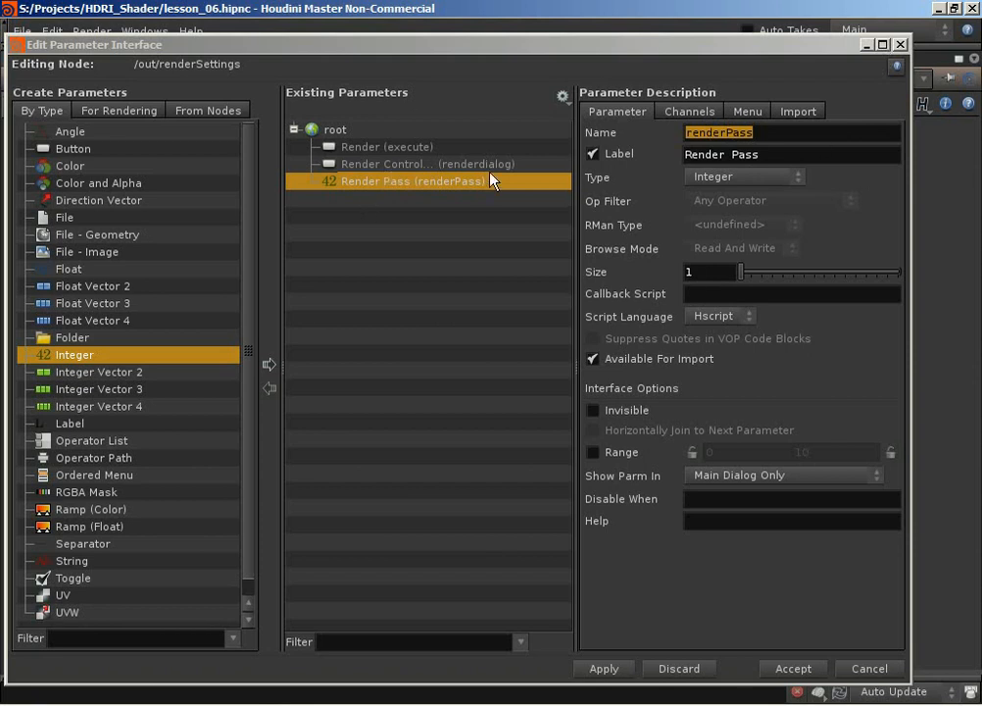
- Enable a menu for the Render Pass parameter and add an item with token 0 and label diffuseLighting
click(749, 112)
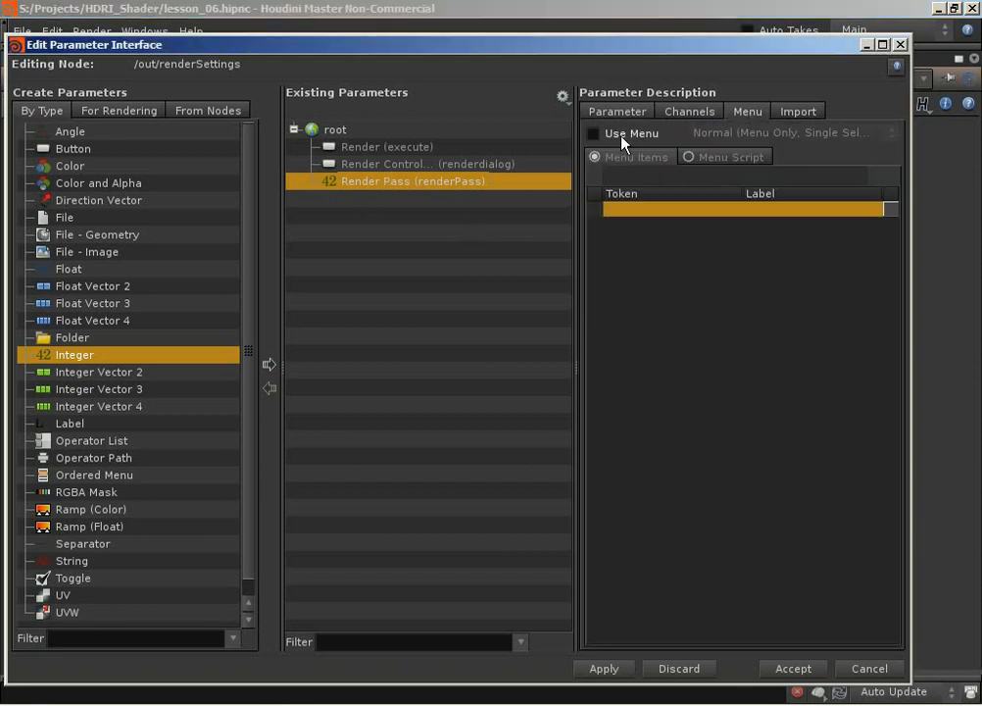
click(620, 135)
click(648, 175)
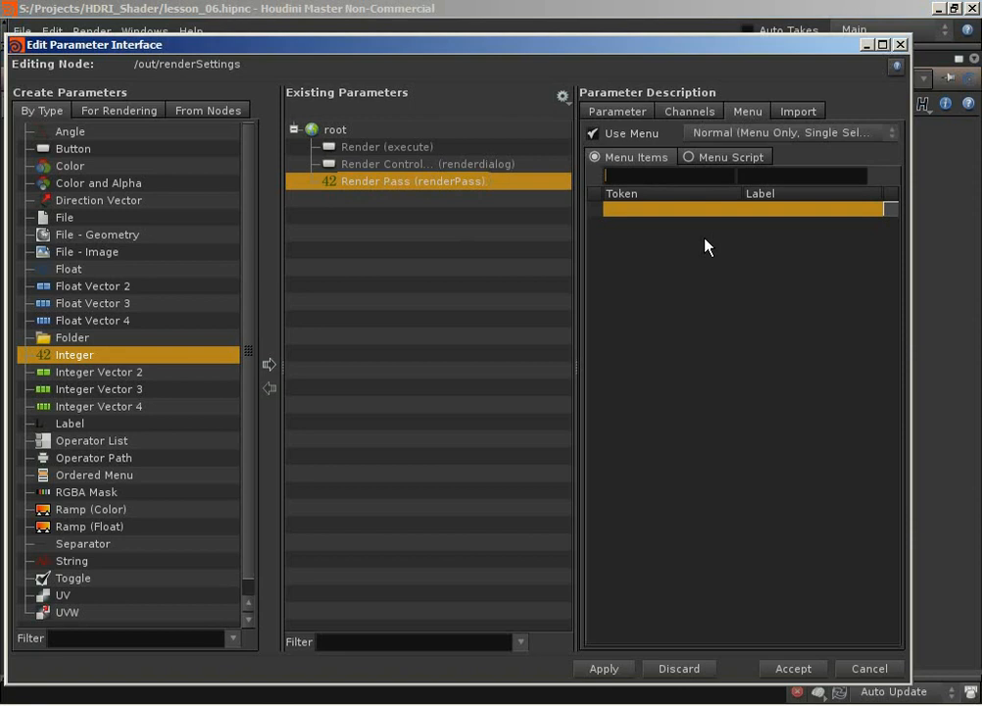
text(0)
key(Tab)
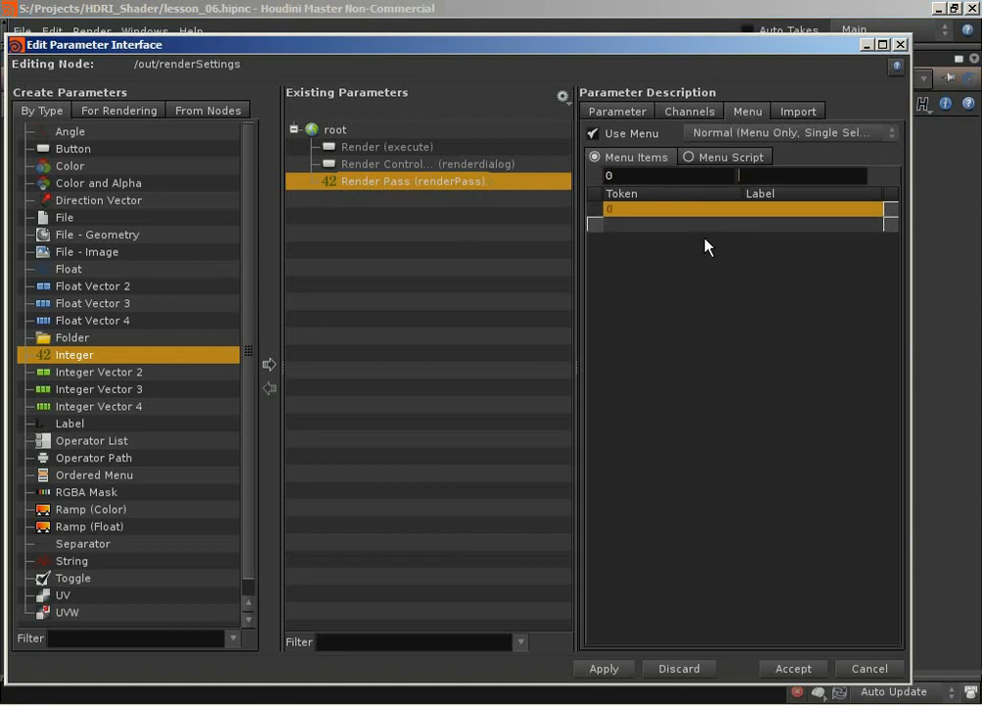
text(diffuseLighting)
key(Return)
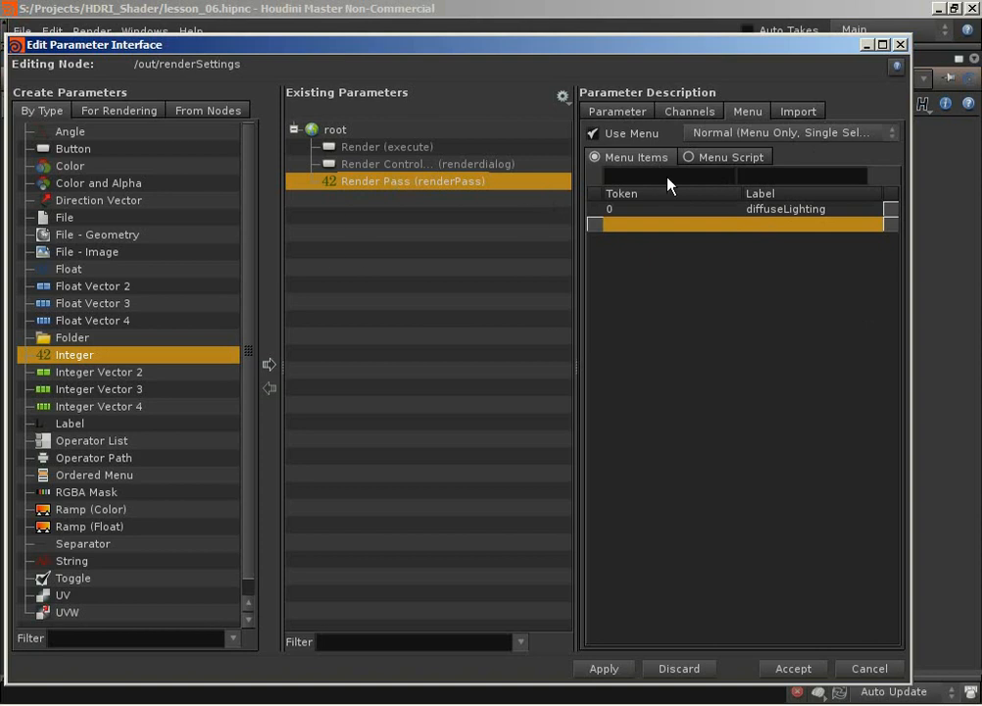
- Add menu items with token 1 labelled AO and token 2 labelled fill to Render Pass, and accept the parameter interface
text(1)
key(Tab)
text(AO)
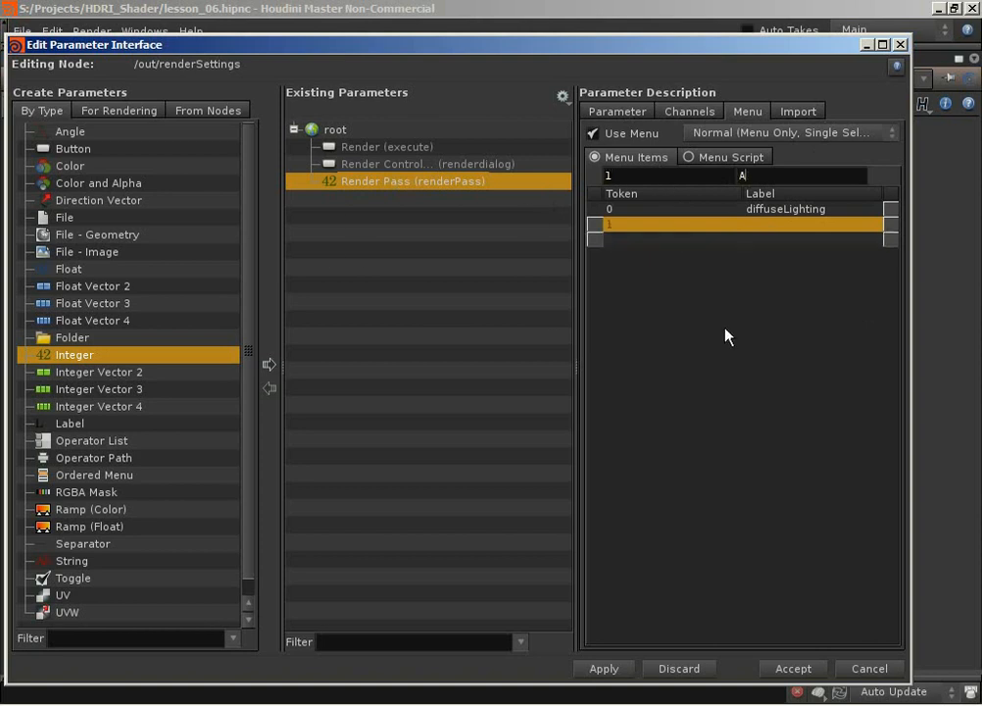
key(Return)
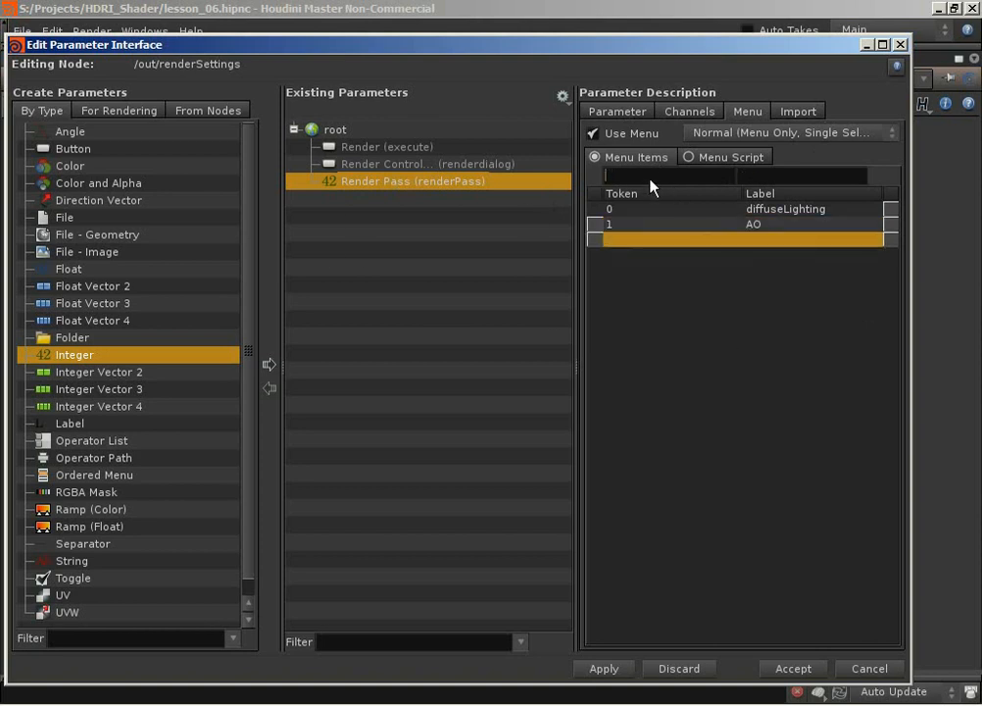
text(2)
key(Tab)
text(fill)
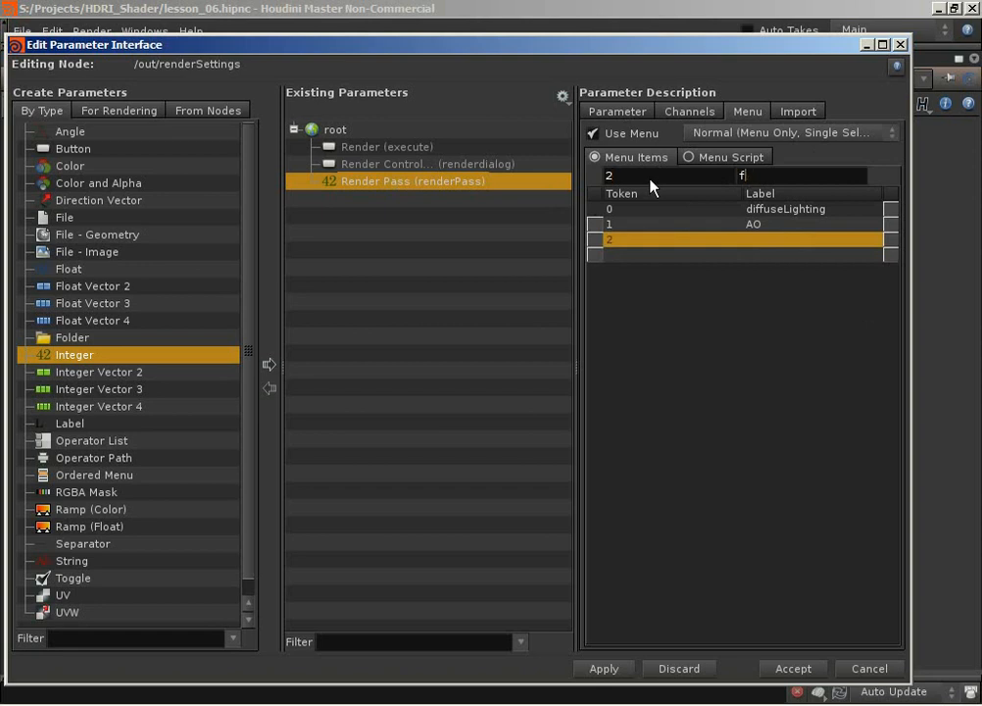
key(Return)
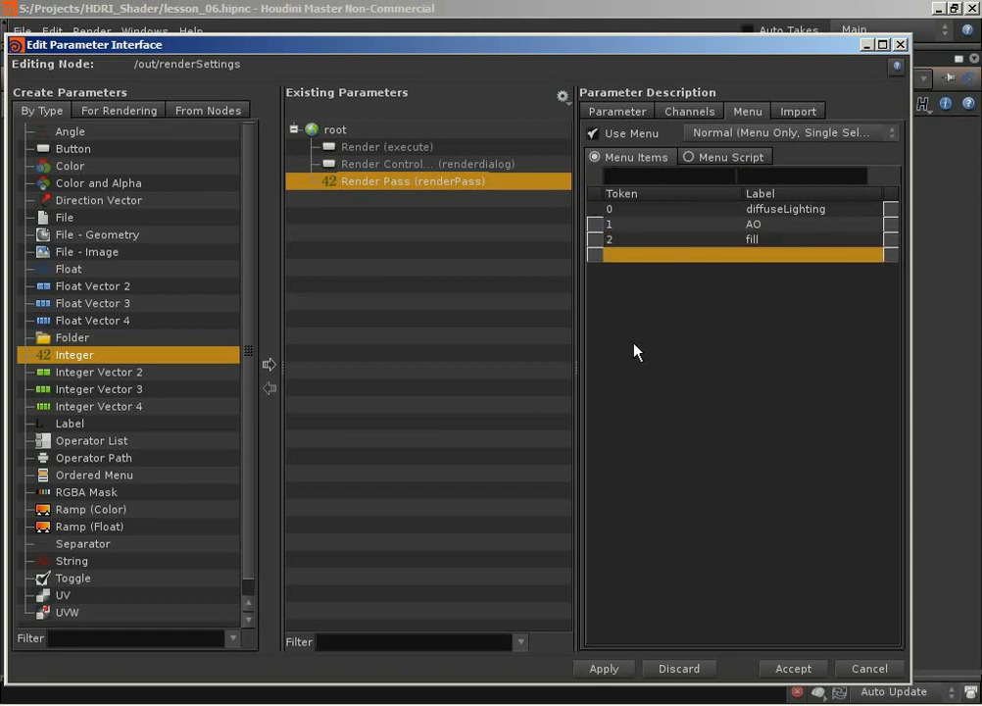
click(793, 668)
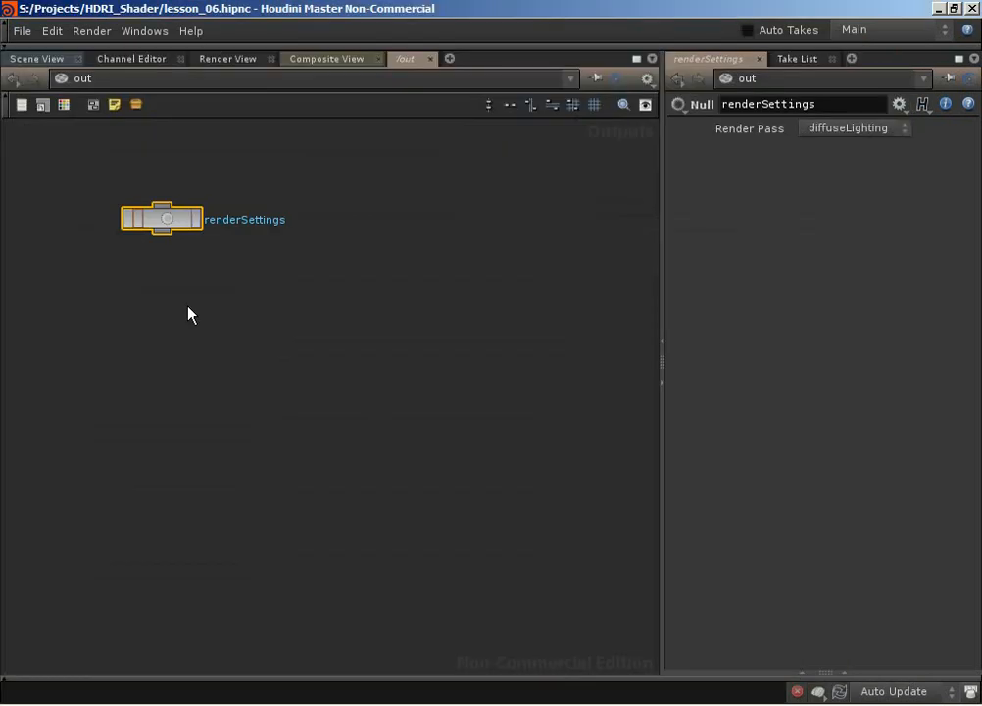
- Open the operator type properties of HDRI_Material in the shop network and select its Render Pass parameter
click(290, 78)
click(317, 195)
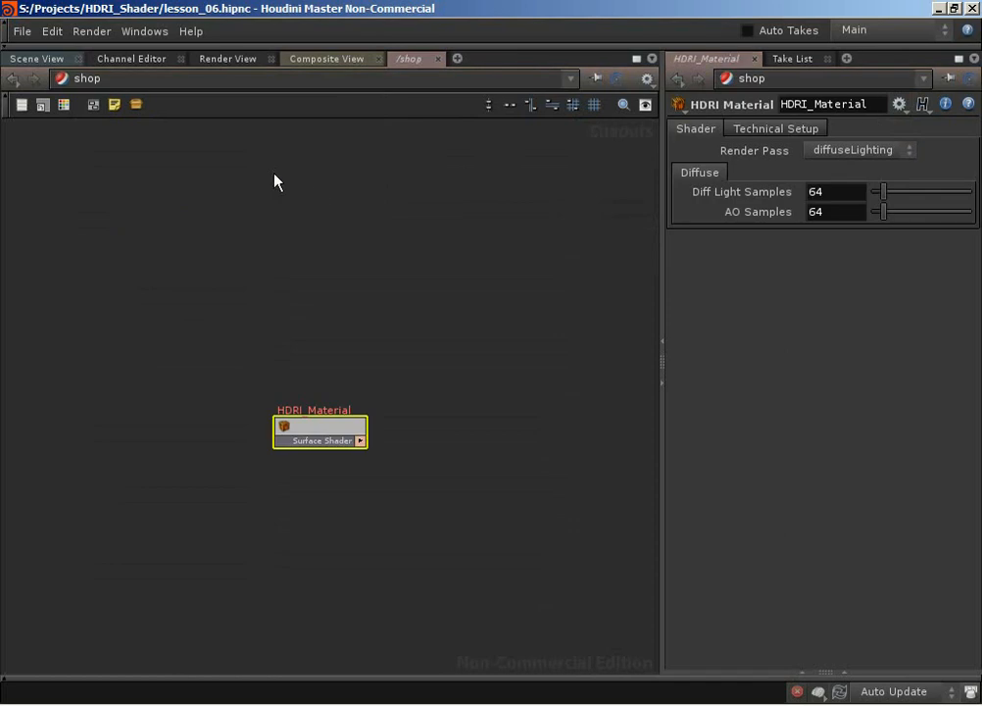
right_click(302, 418)
click(392, 702)
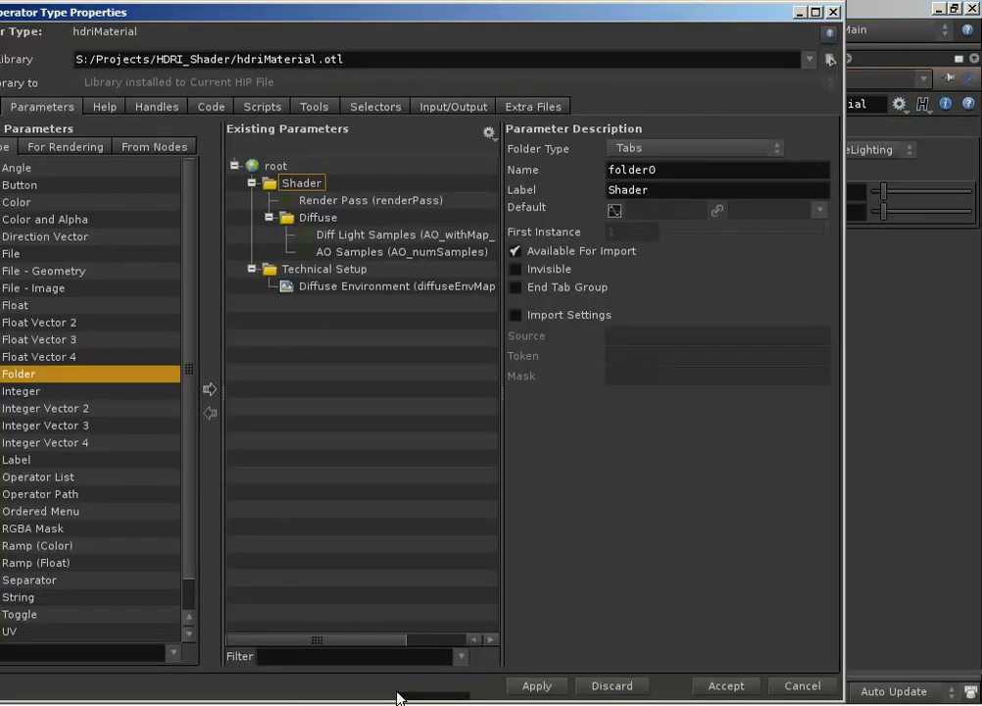
click(330, 201)
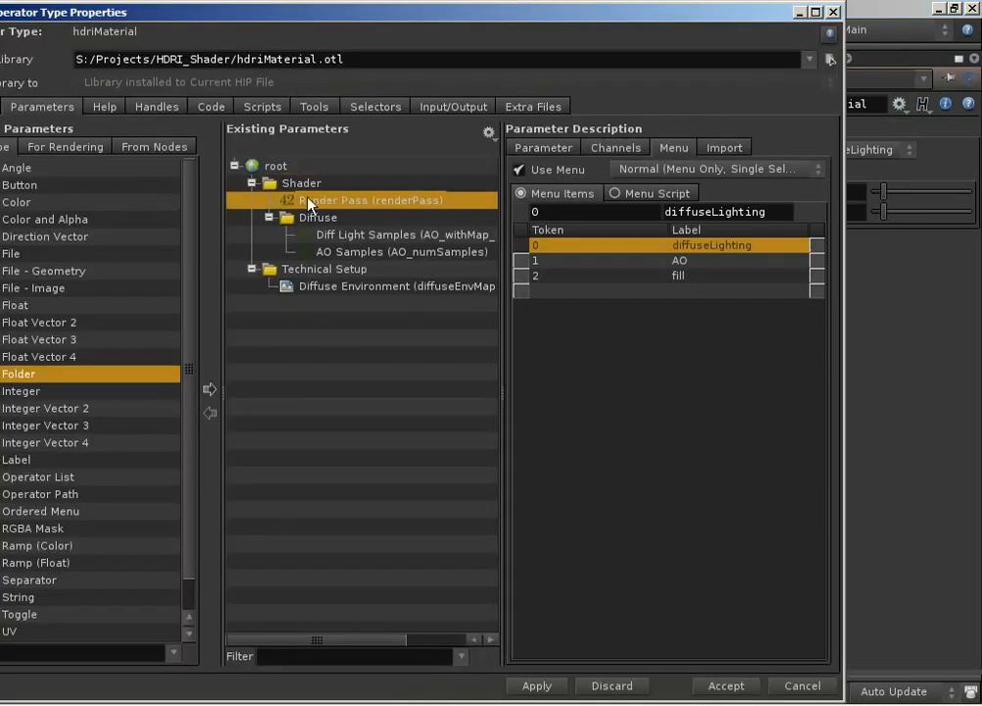
- Set the first channel default of Render Pass to ch("/out/renderSettings/renderPass") and accept the type properties
click(627, 149)
key(BackSpace)
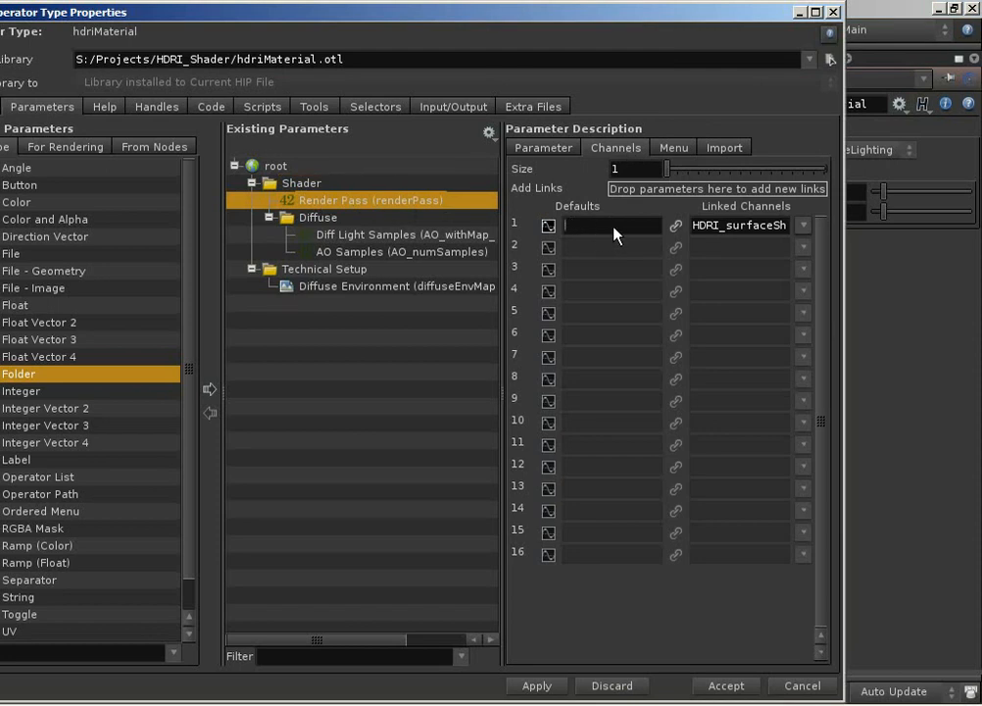
text(ch()
text("/out)
text(/)
text(renderSettin)
text(gs/renderPa)
text(ss"))
click(727, 686)
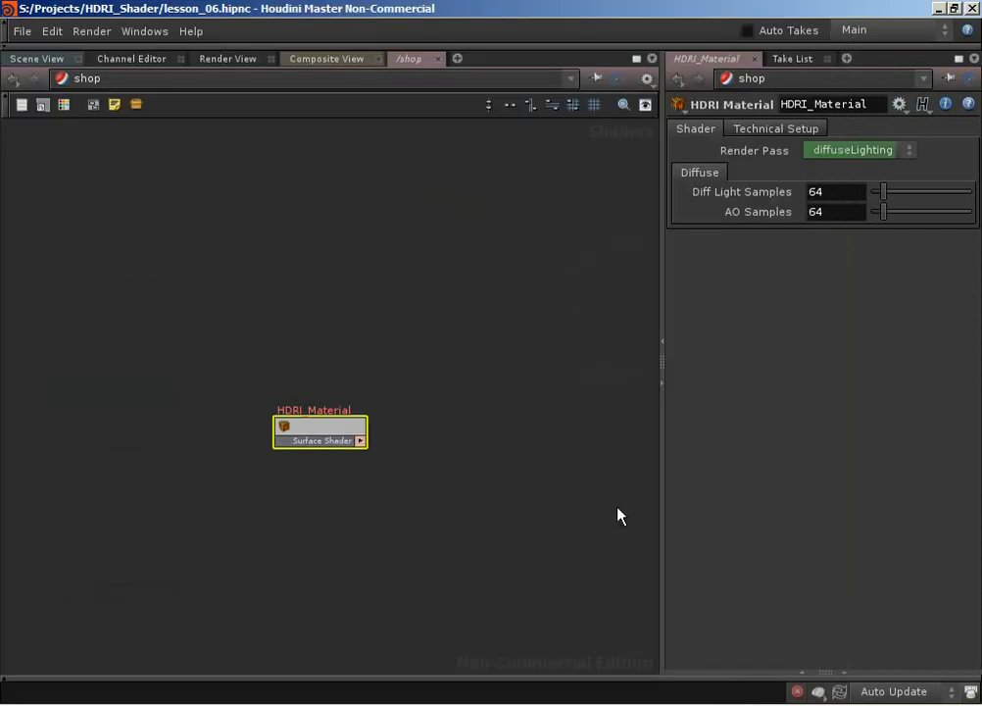
- Tear off a copy of the HDRI_Material parameter pane, enlarge the floating window and pin it to this node
drag(329, 423, 322, 376)
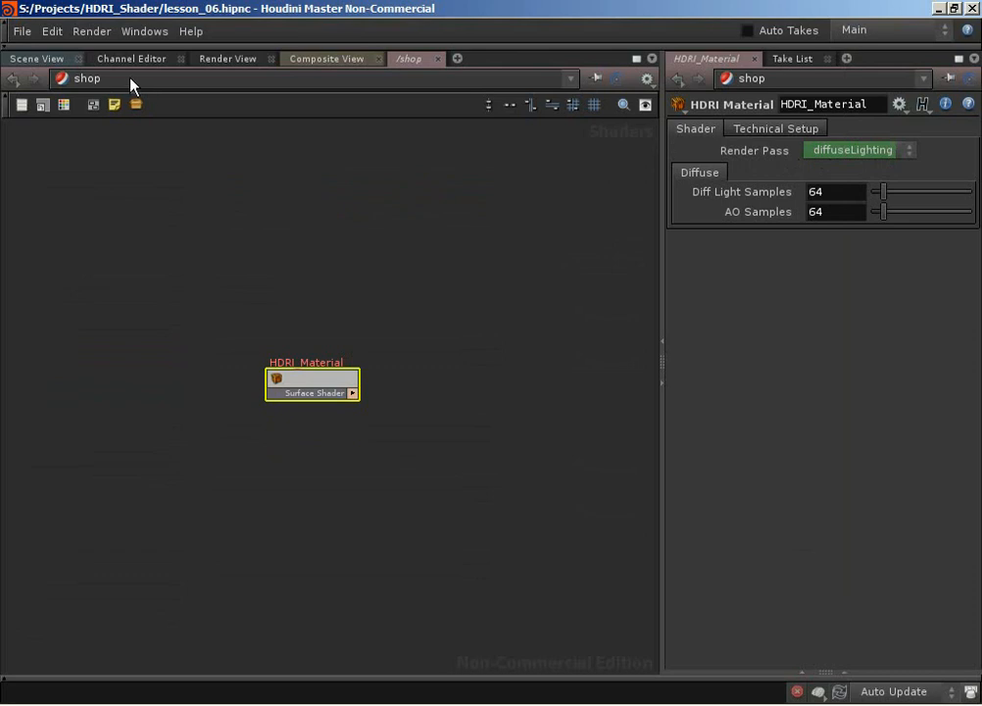
click(974, 59)
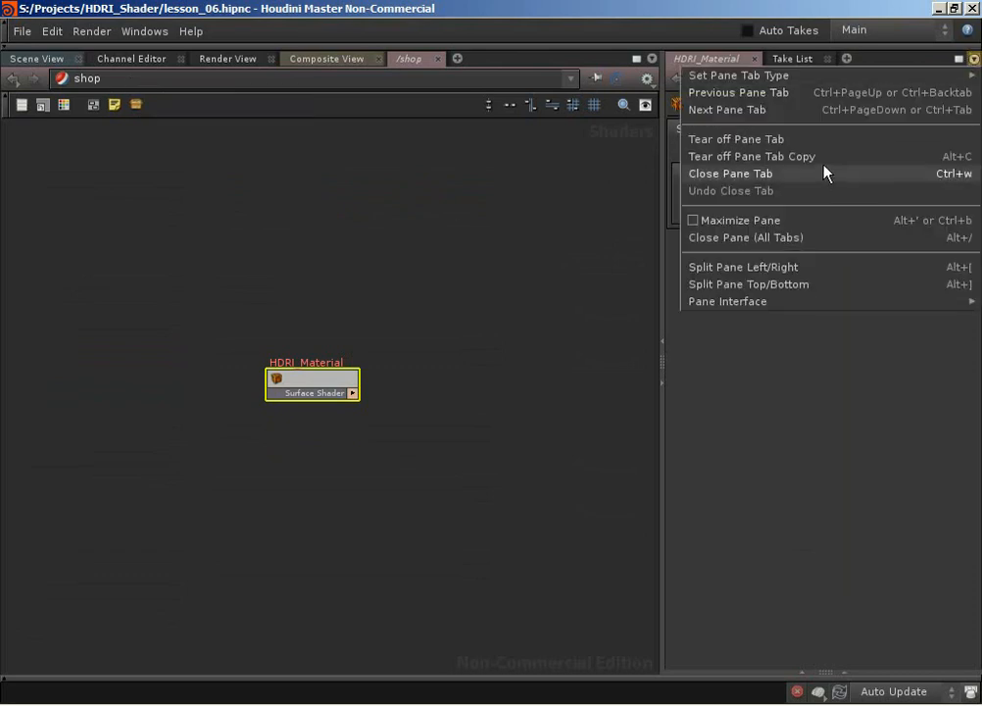
click(784, 157)
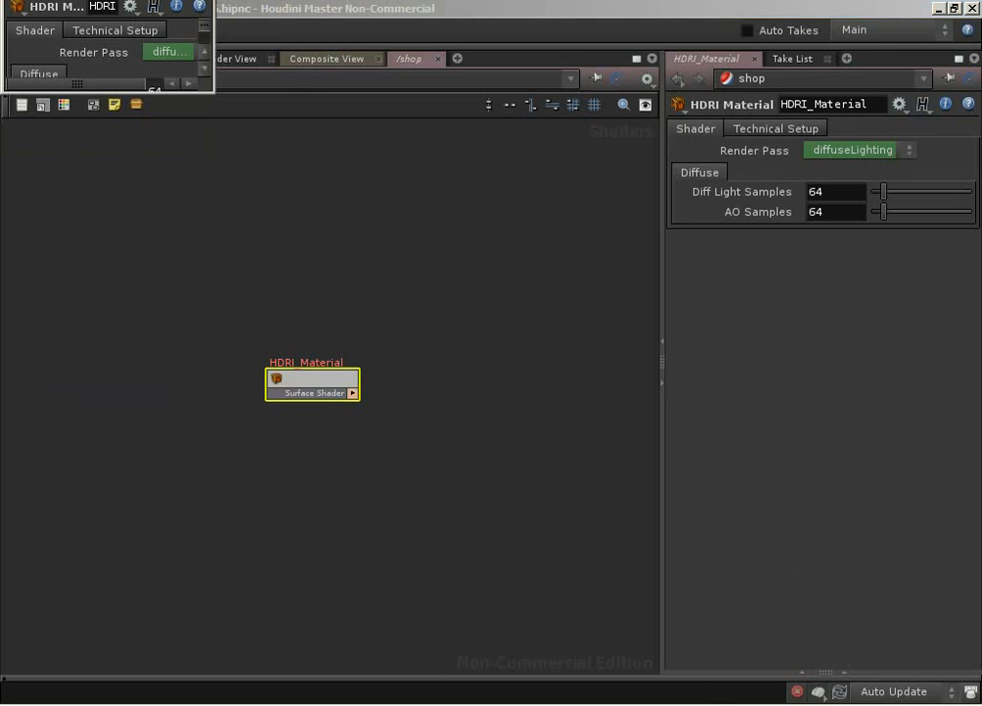
right_click(823, 702)
click(823, 630)
drag(102, 127, 129, 131)
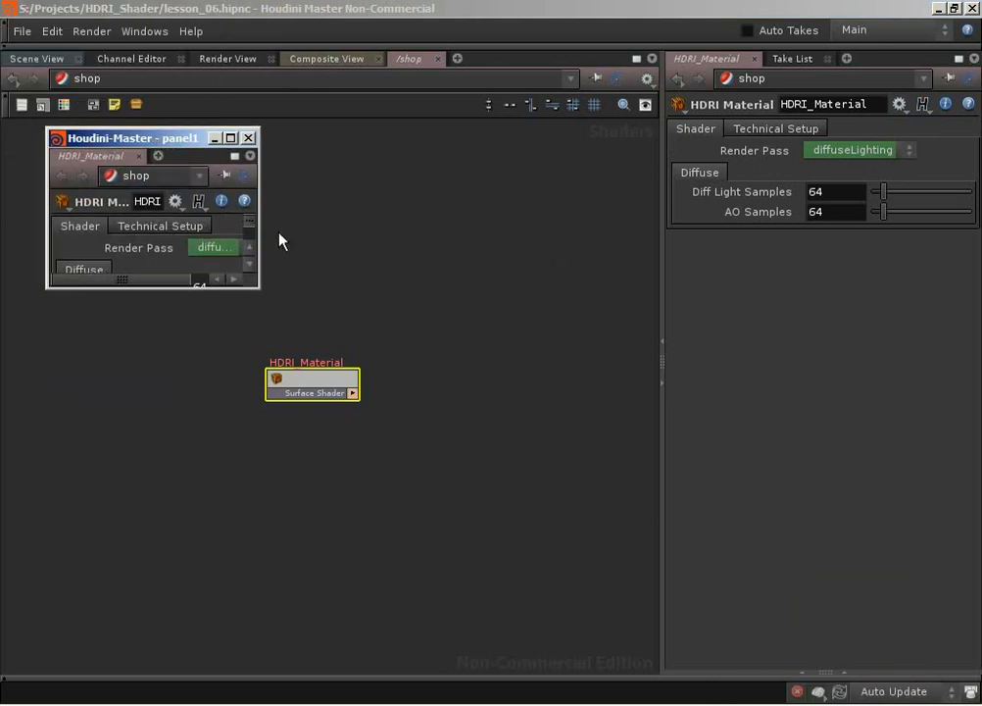
drag(258, 286, 363, 346)
click(328, 174)
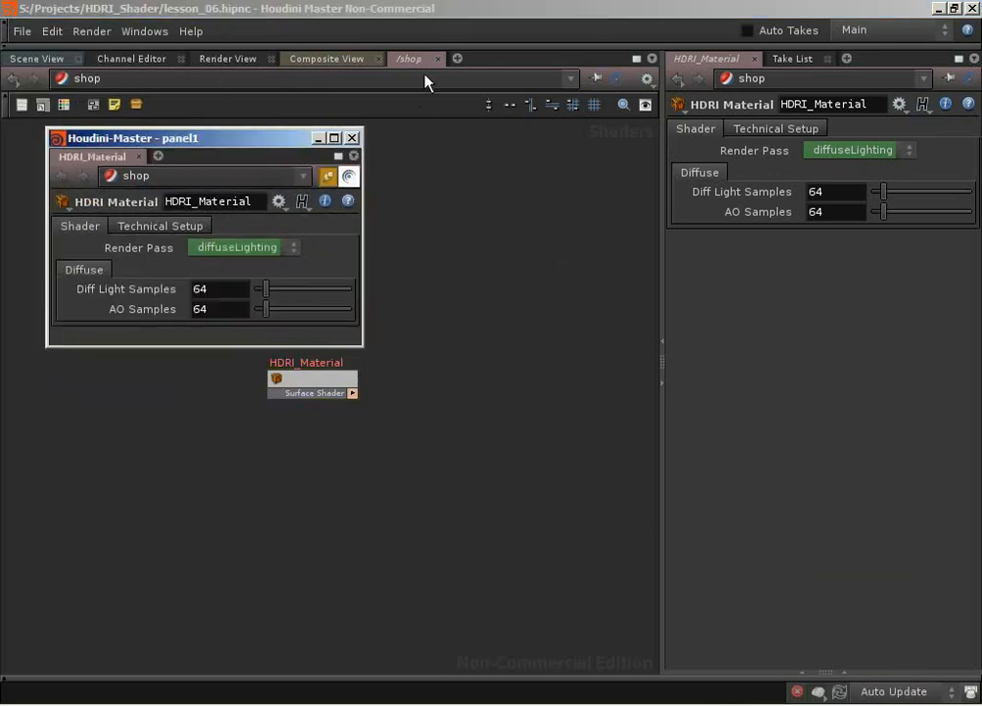
- Switch the network view to out, move the floating panel clear of the nodes and select renderSettings
click(424, 81)
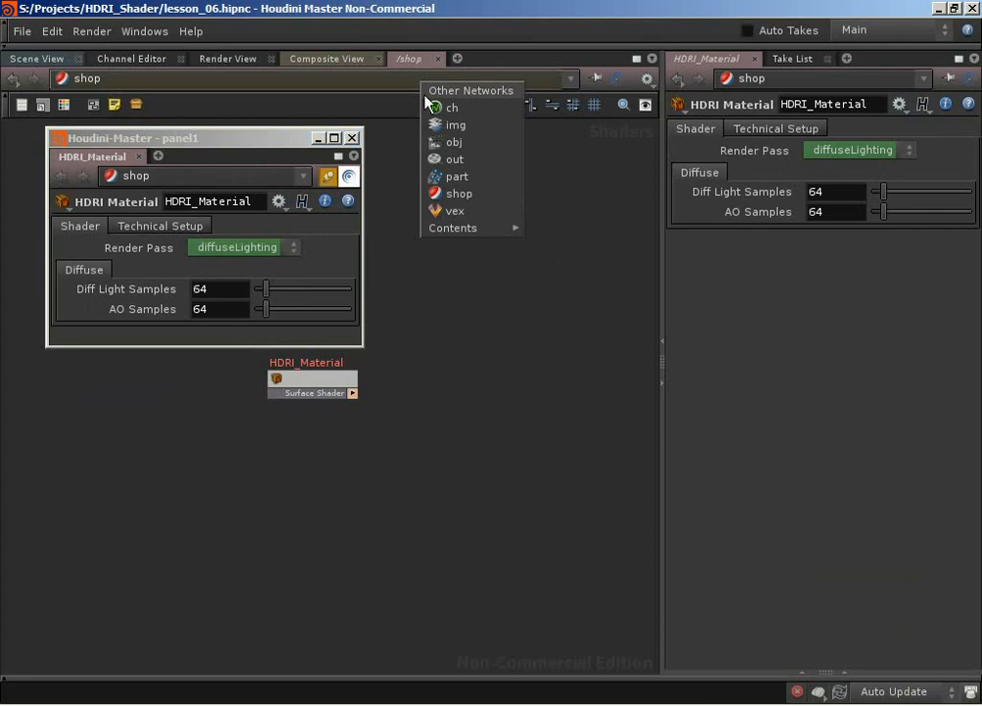
click(471, 163)
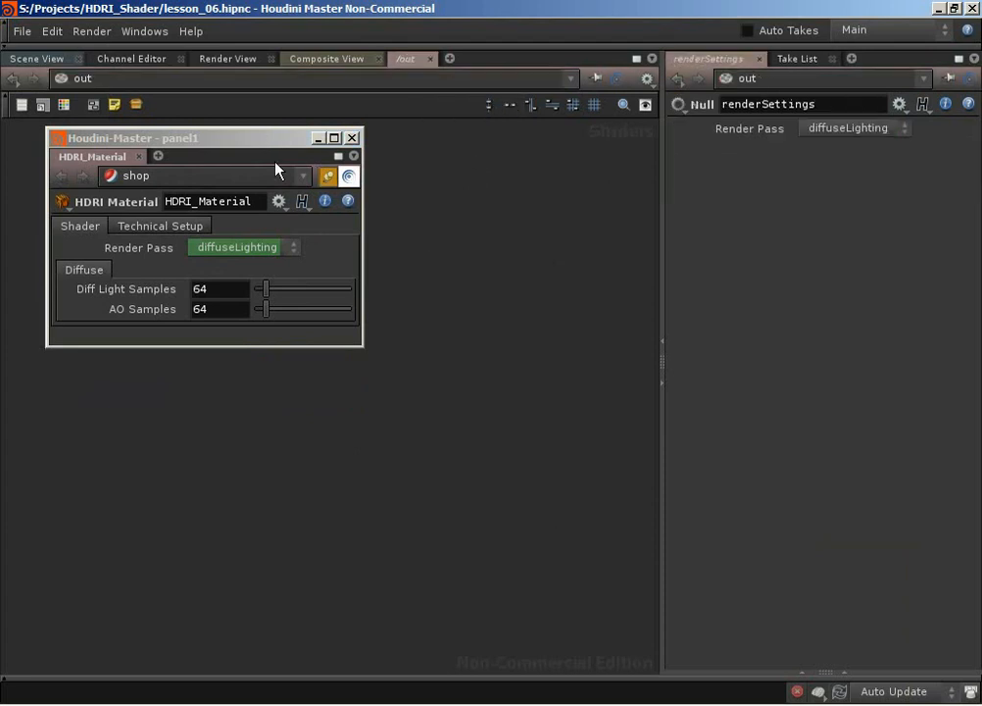
drag(274, 137, 291, 352)
click(165, 219)
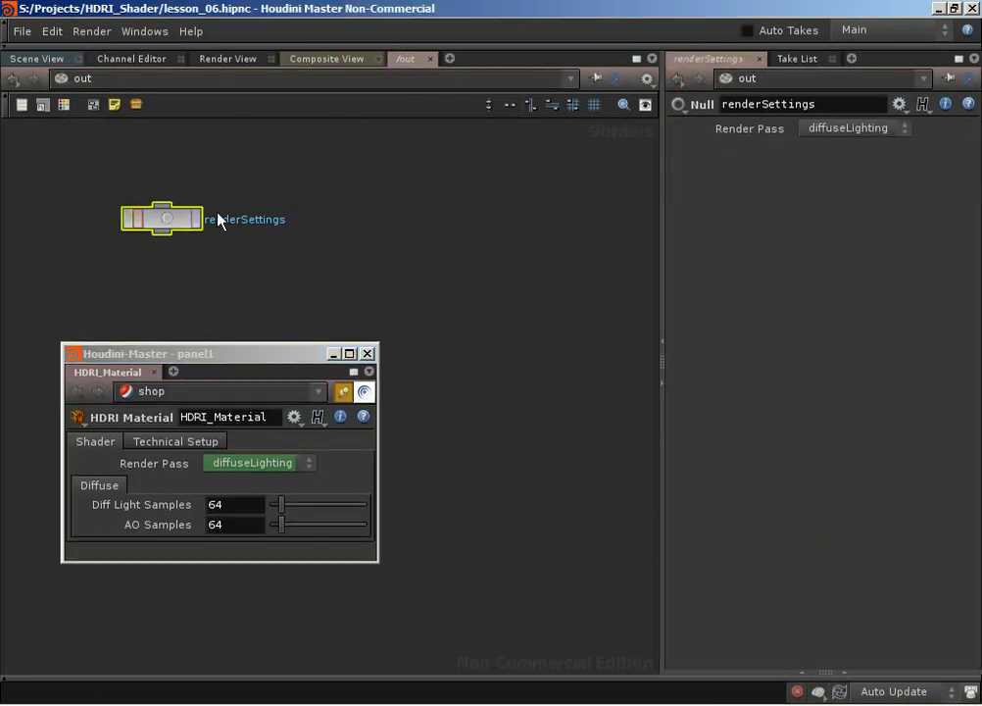
- Test the link by switching renderSettings' Render Pass between AO, fill and diffuseLighting, ending on diffuseLighting, and close the floating panel
click(851, 128)
click(843, 163)
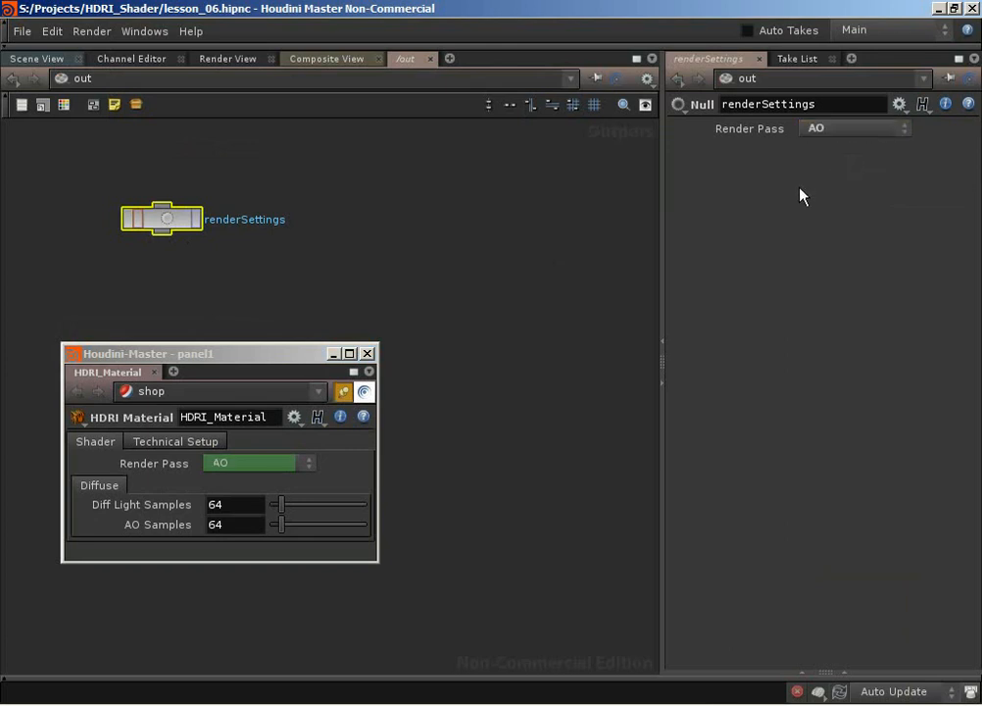
click(851, 128)
click(836, 181)
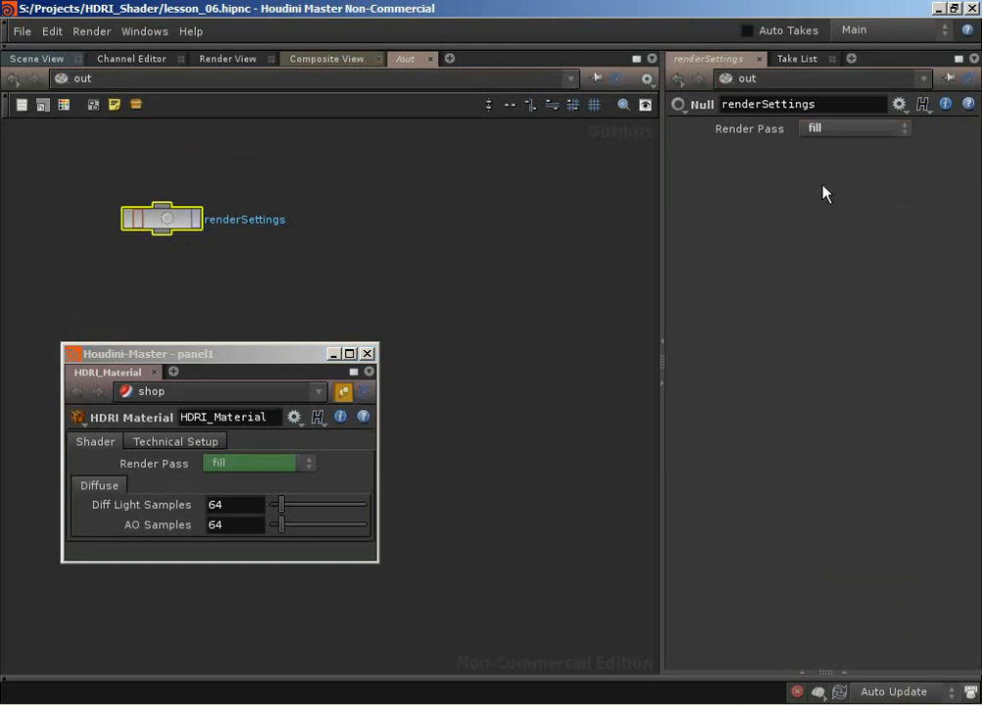
click(822, 128)
click(829, 162)
click(853, 128)
click(838, 146)
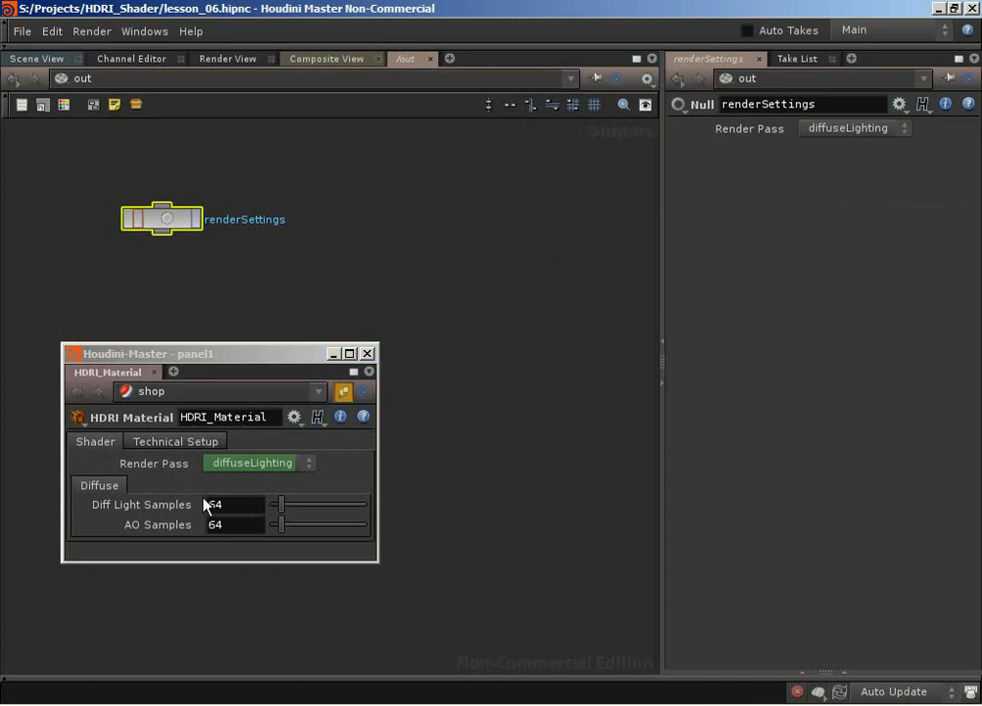
click(830, 128)
click(833, 160)
click(844, 125)
click(846, 180)
click(841, 125)
click(834, 162)
click(838, 128)
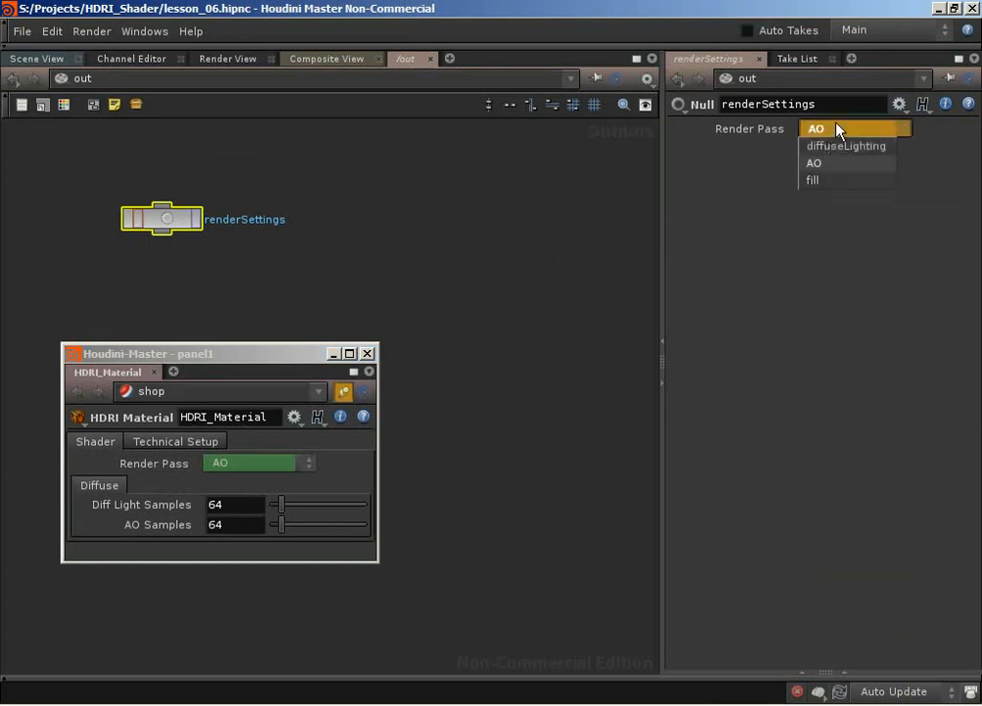
click(838, 147)
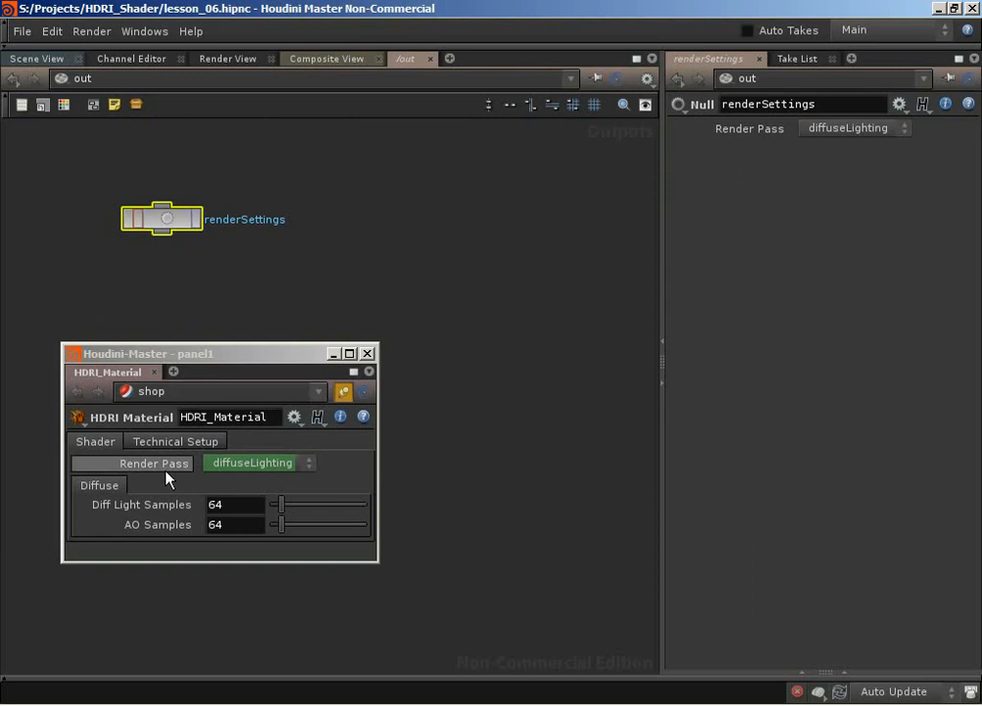
click(367, 353)
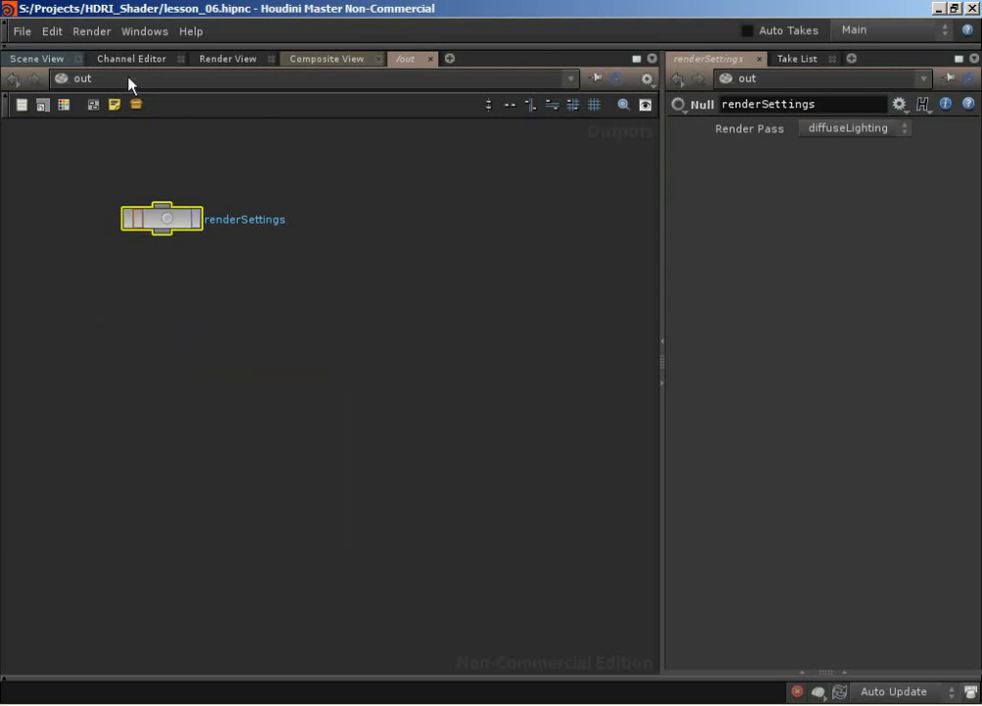
- Return to the shop network and move the HDRI_Material node up and to the left
click(127, 81)
click(163, 191)
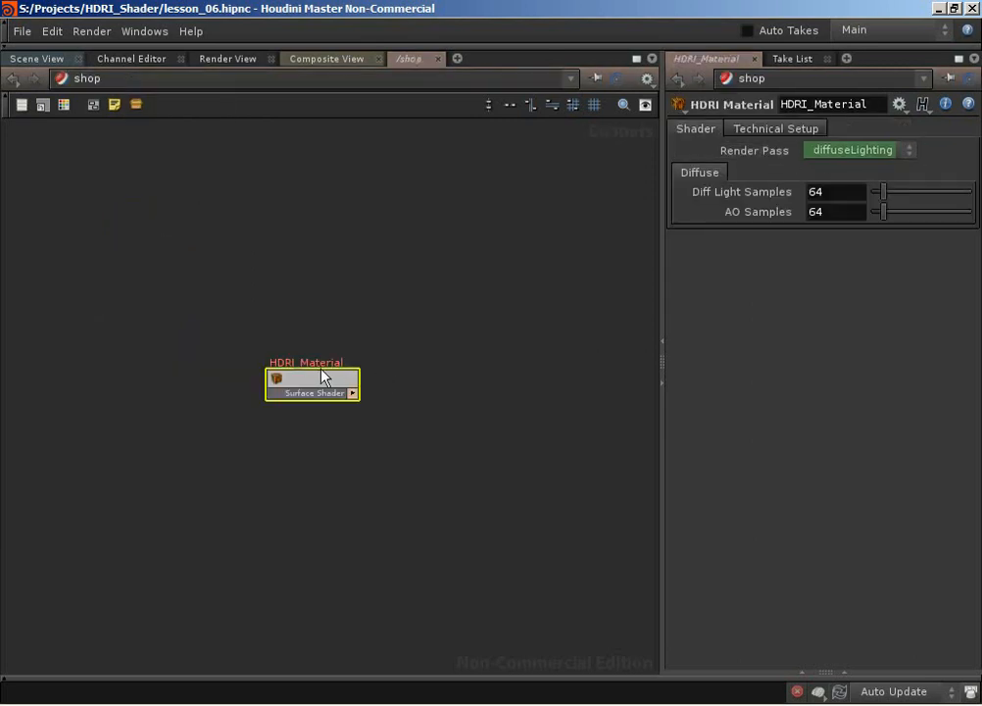
drag(323, 376, 234, 347)
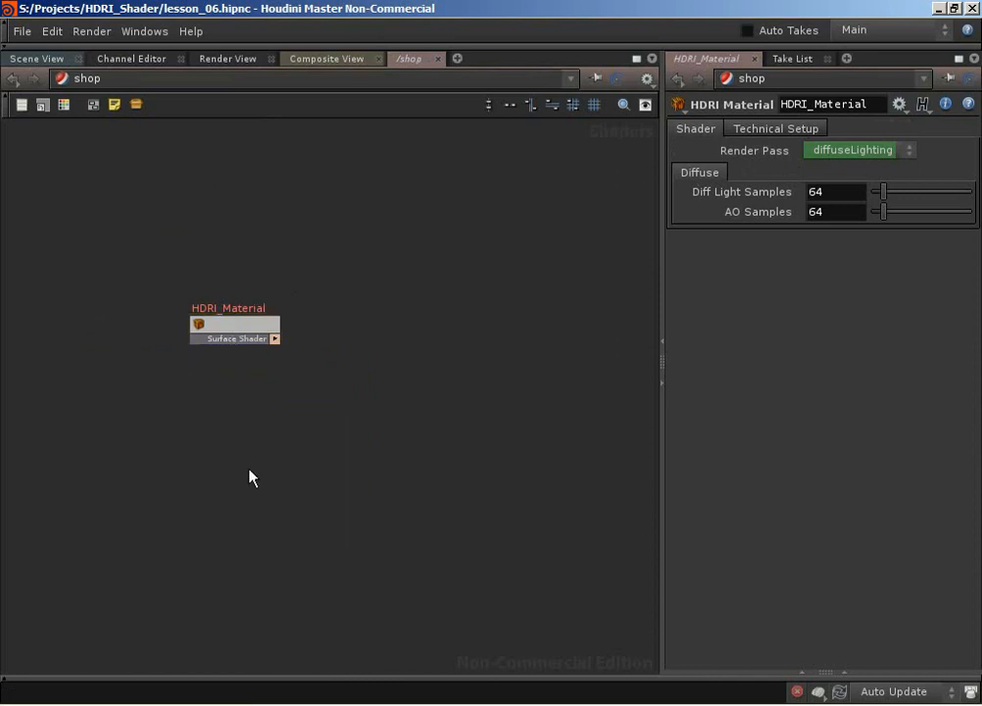
- Place a second HDRI Material node below HDRI_Material to check its default Render Pass, and delete it
key(Tab)
mouse_move(301, 380)
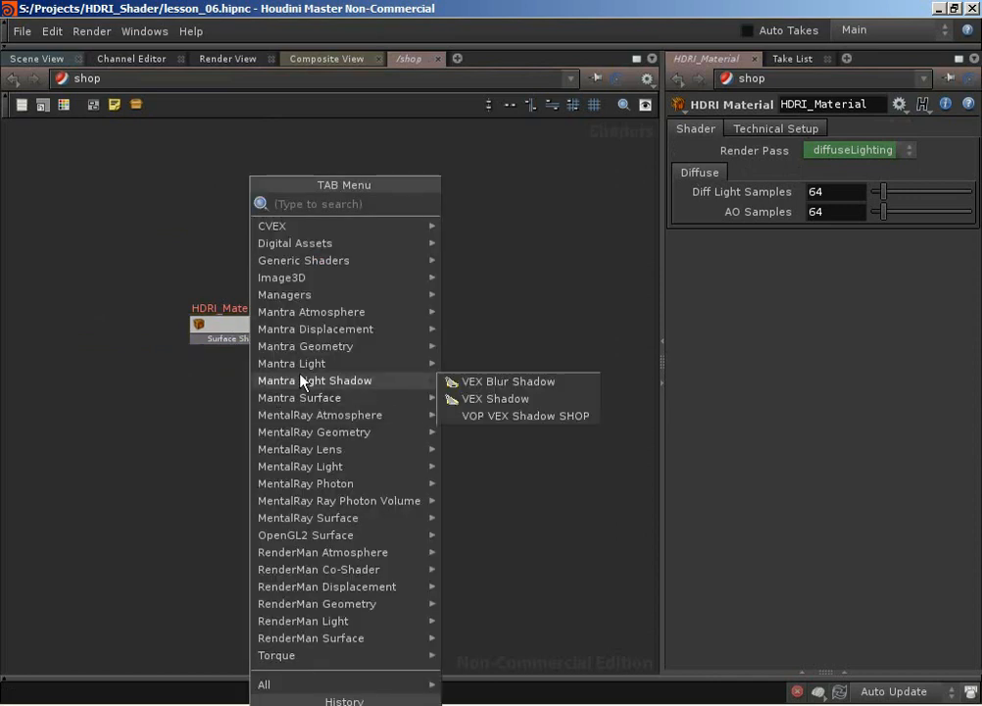
text(HDRI Material)
key(Return)
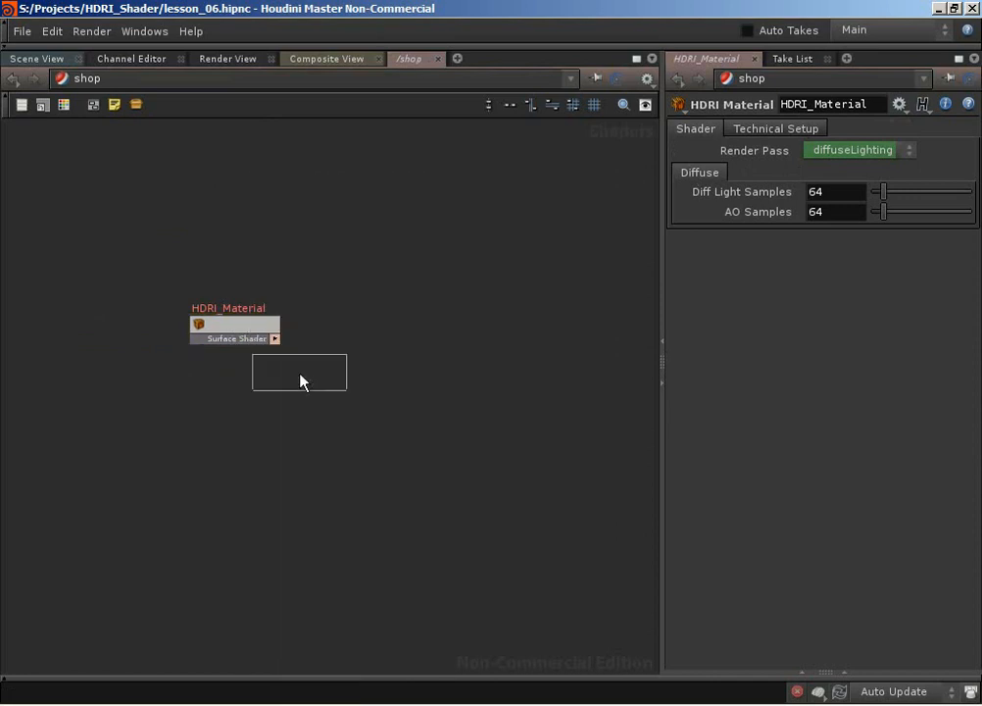
click(301, 380)
drag(308, 382, 316, 432)
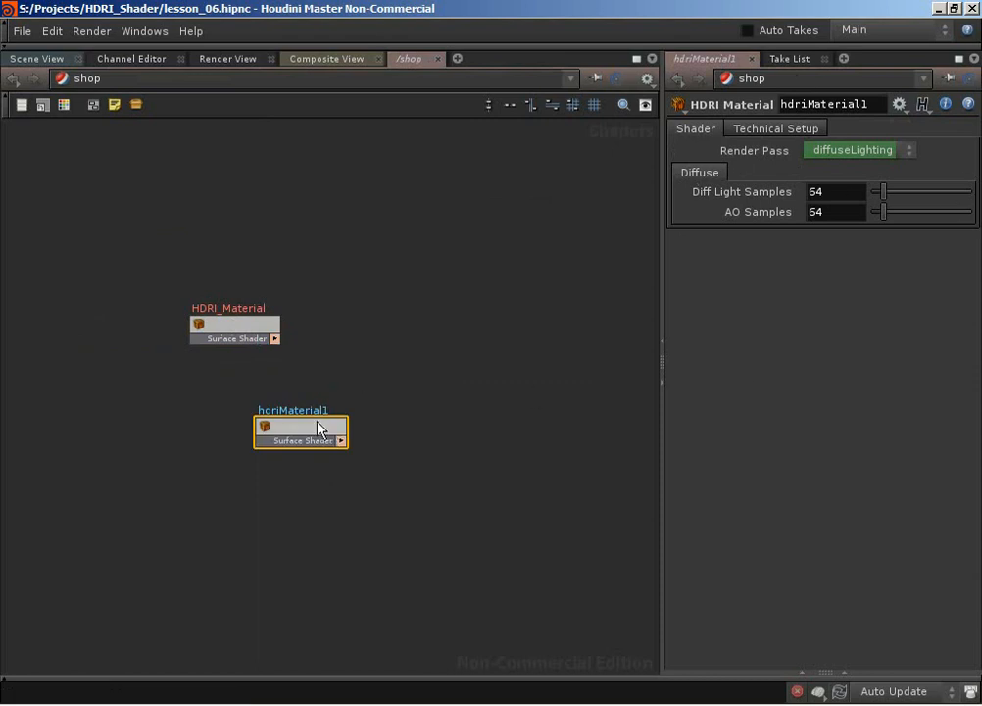
key(Delete)
- Save the operator type of HDRI_Material to its asset library
click(225, 332)
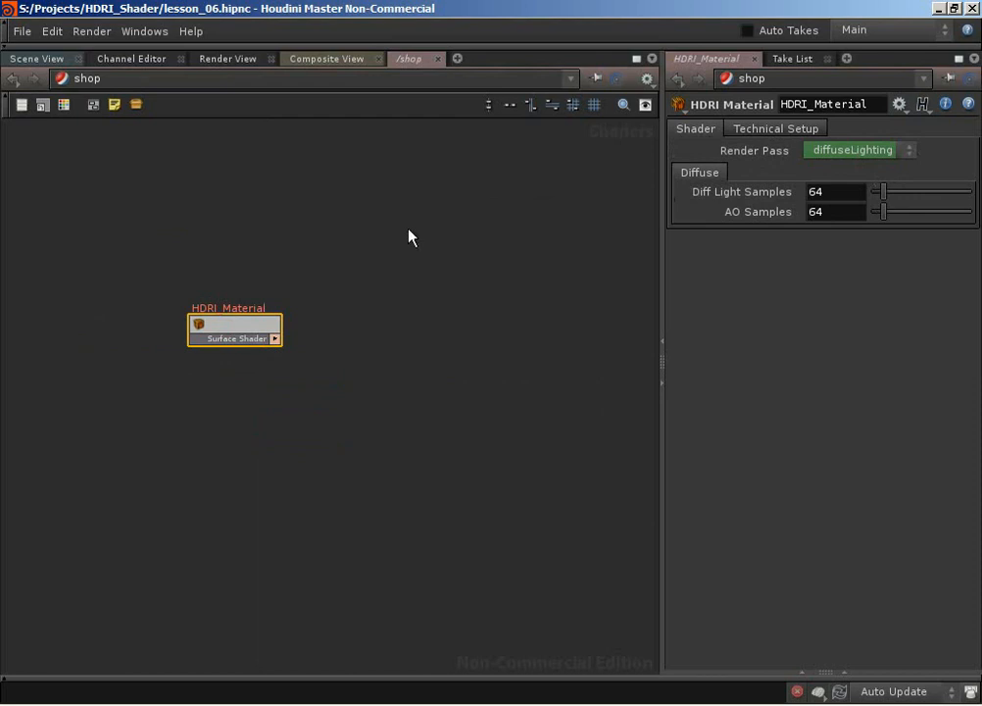
right_click(255, 326)
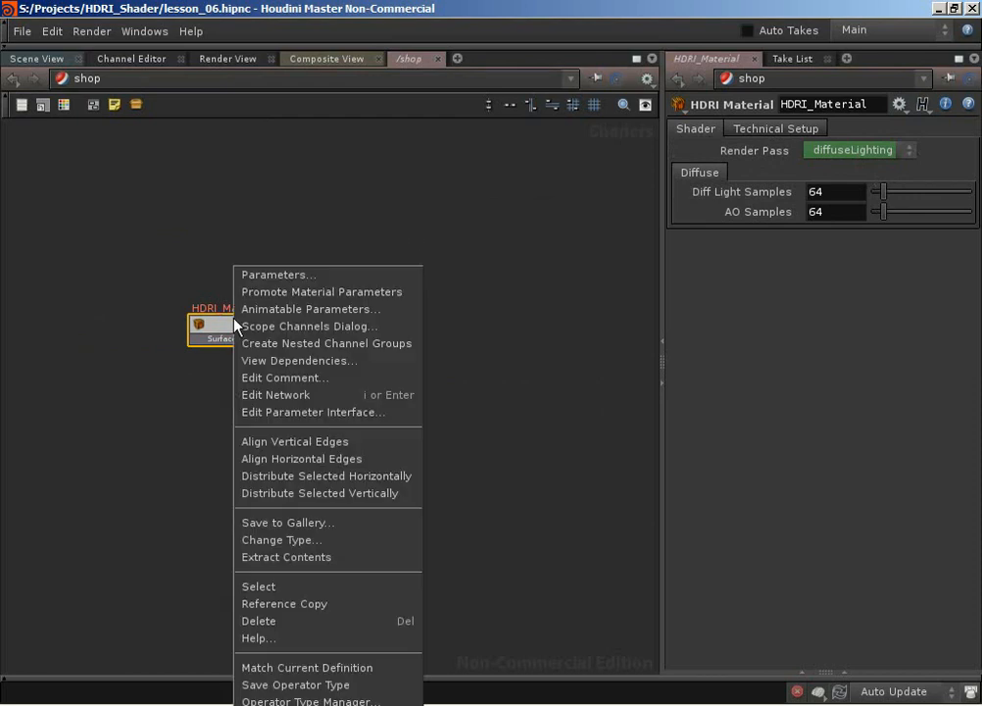
click(335, 685)
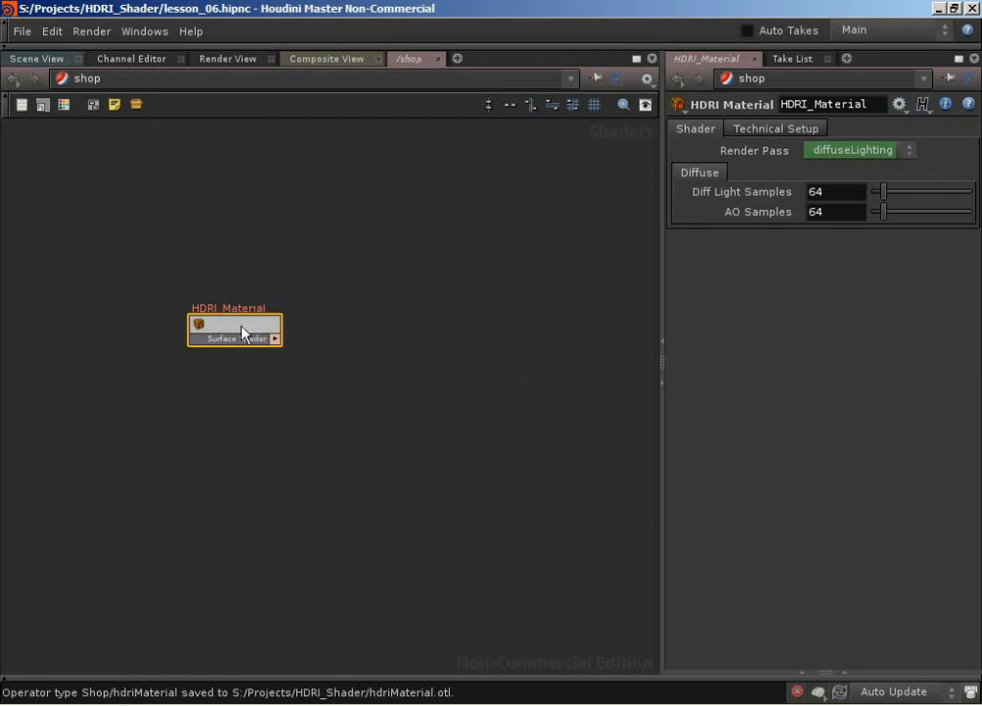
- Add a fresh HDRI Material instance from the saved asset as a trial, delete it and reselect HDRI_Material
key(Tab)
text(Material)
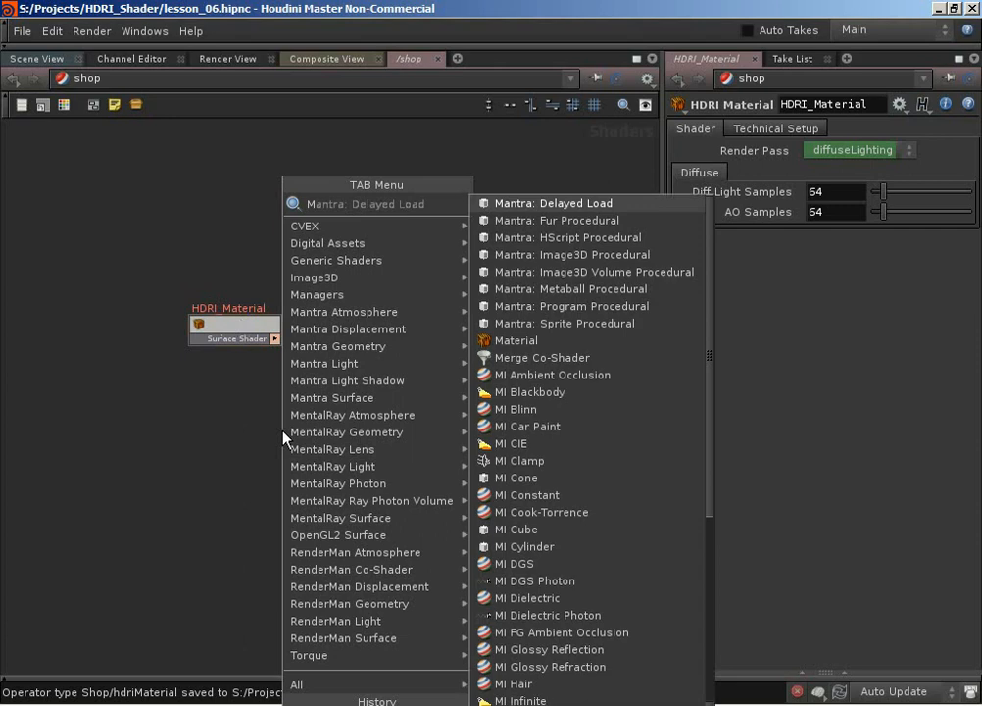
key(BackSpace)
key(BackSpace)
key(BackSpace)
text(HDRI)
key(Return)
click(273, 438)
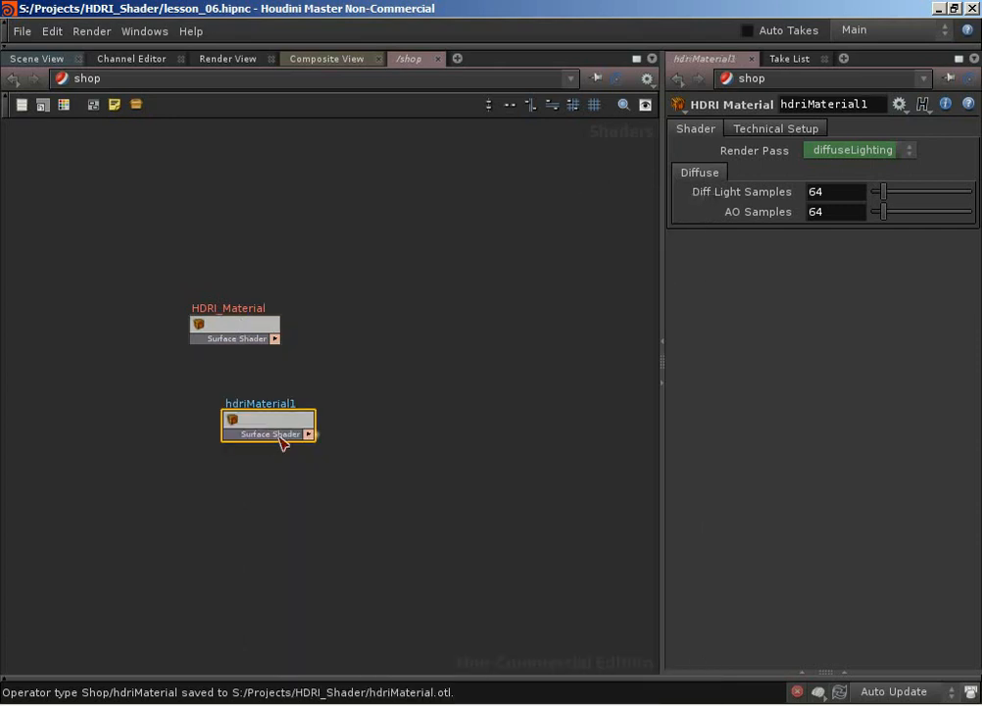
click(271, 430)
key(Delete)
click(259, 330)
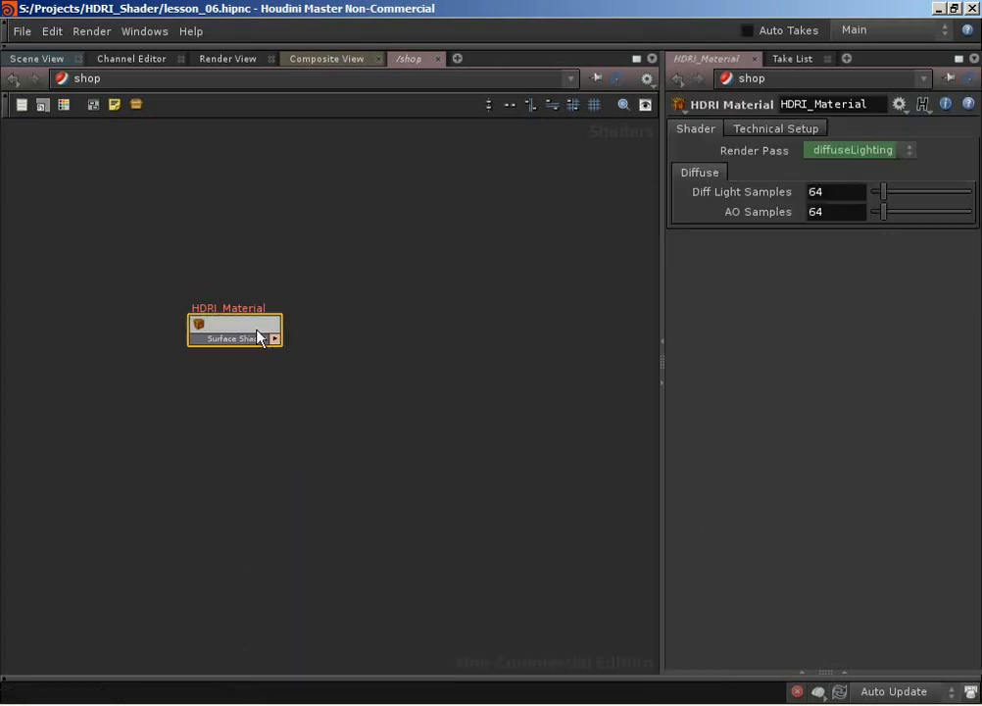
click(272, 392)
click(272, 329)
click(280, 358)
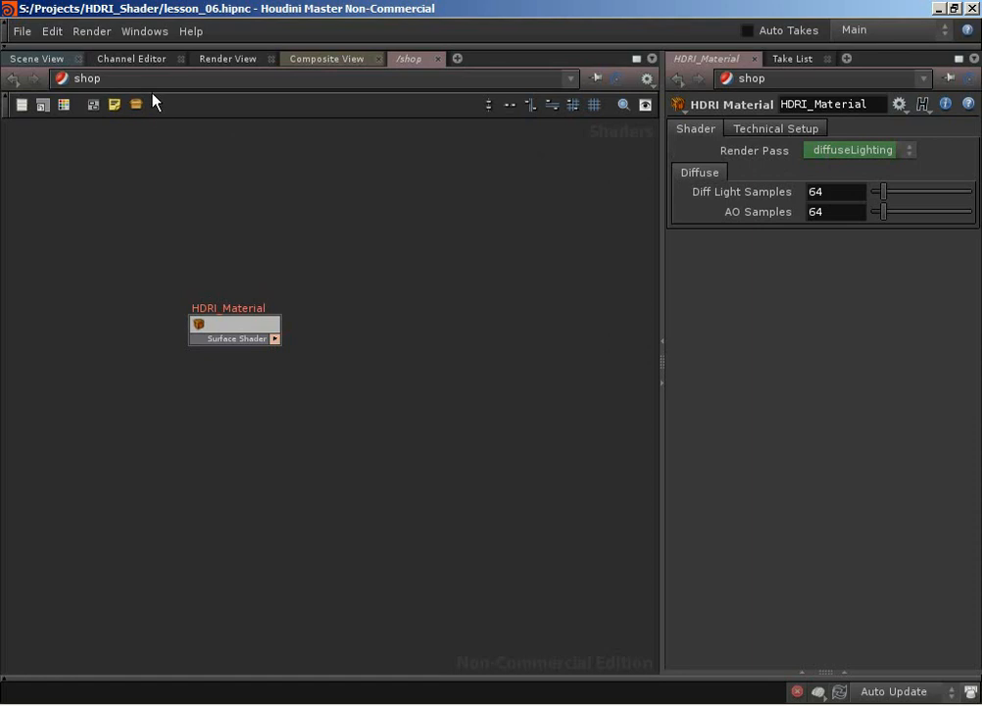
- Go to the out network and open the renderSettings parameters in a floating panel positioned over the parameter area
click(126, 85)
click(173, 156)
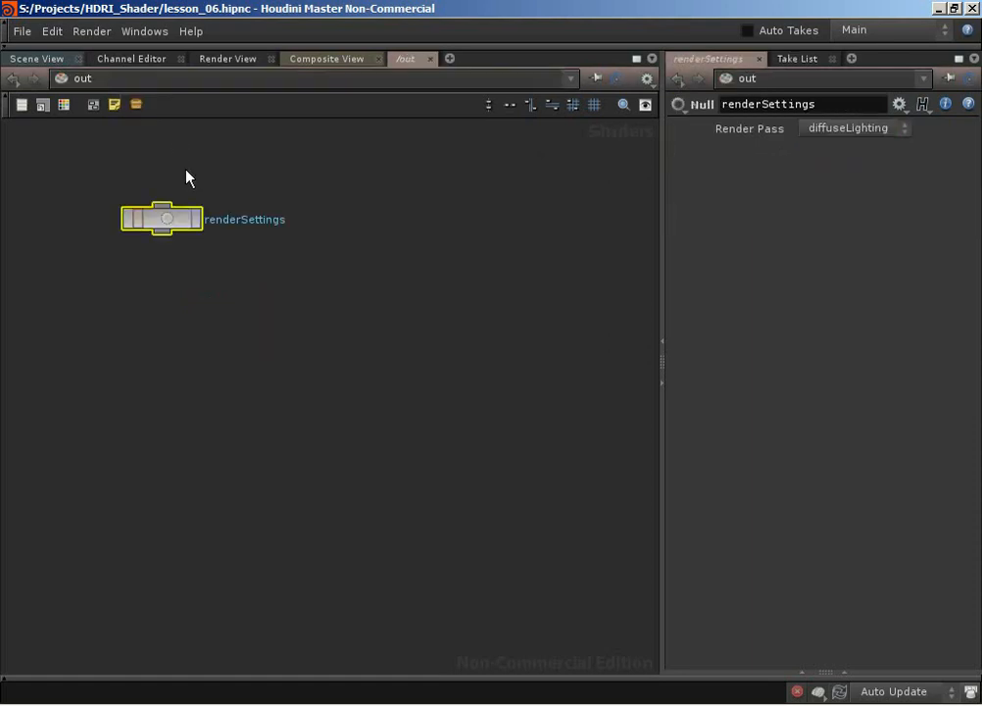
click(973, 59)
click(742, 156)
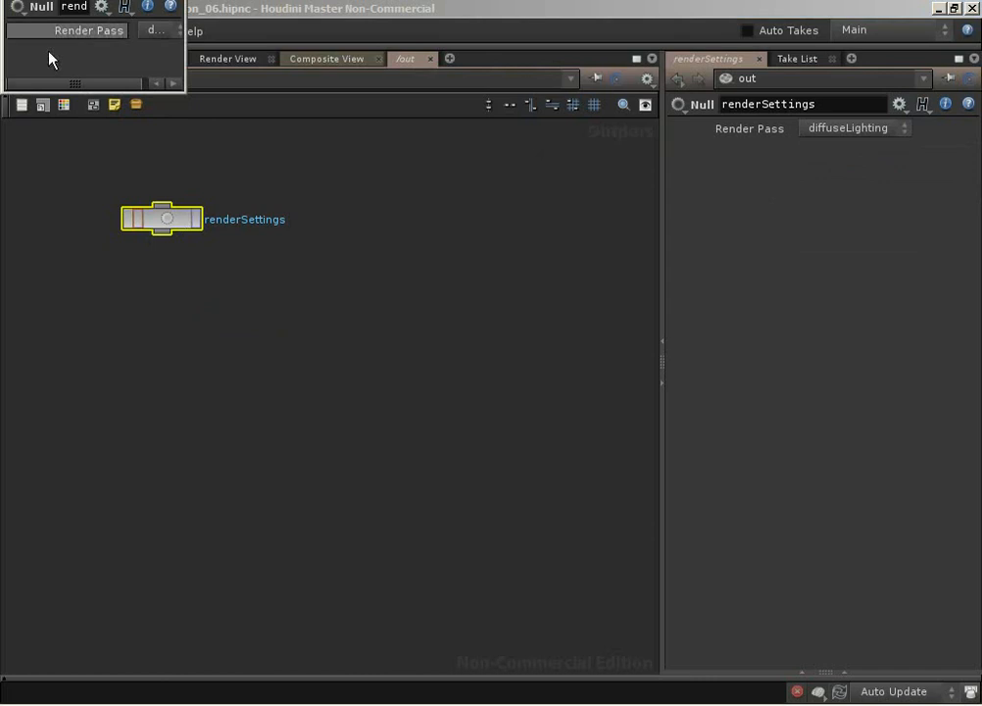
right_click(783, 703)
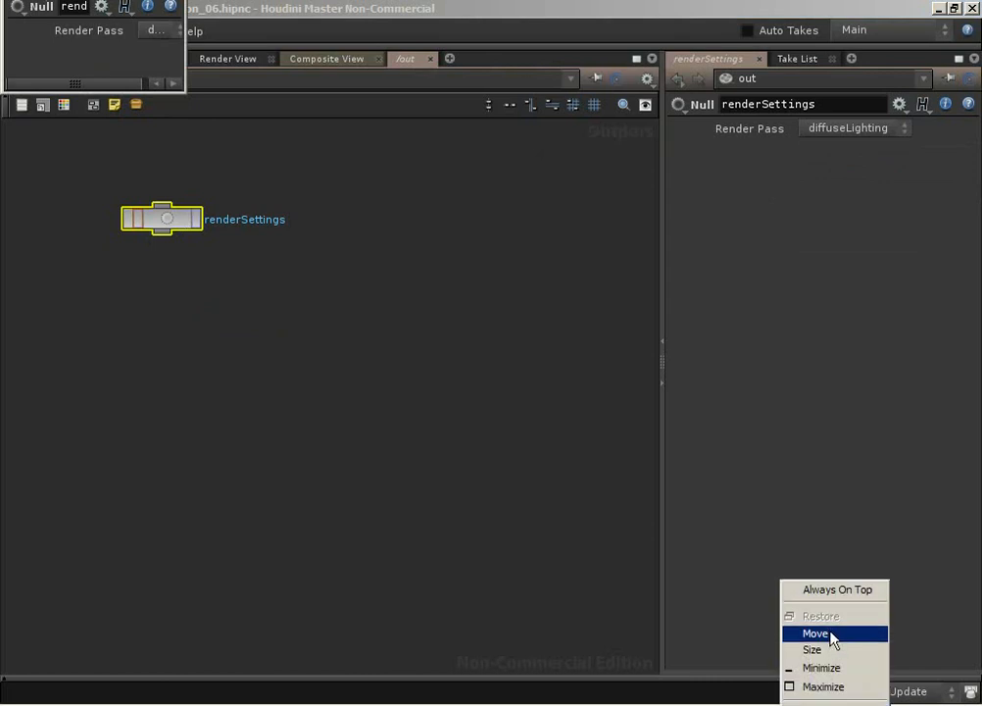
click(832, 636)
drag(853, 354, 977, 478)
- Set the Render Pass of renderSettings to fill and render the teapot scene through cam1, moving the render window clear of the parameters
click(40, 59)
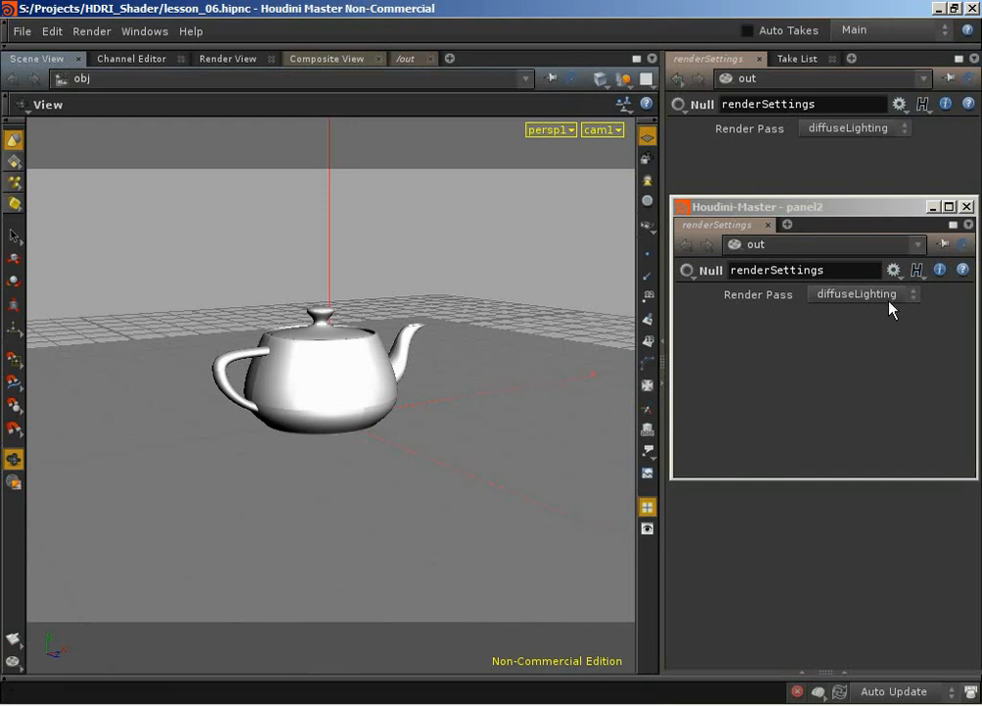
click(819, 300)
click(846, 345)
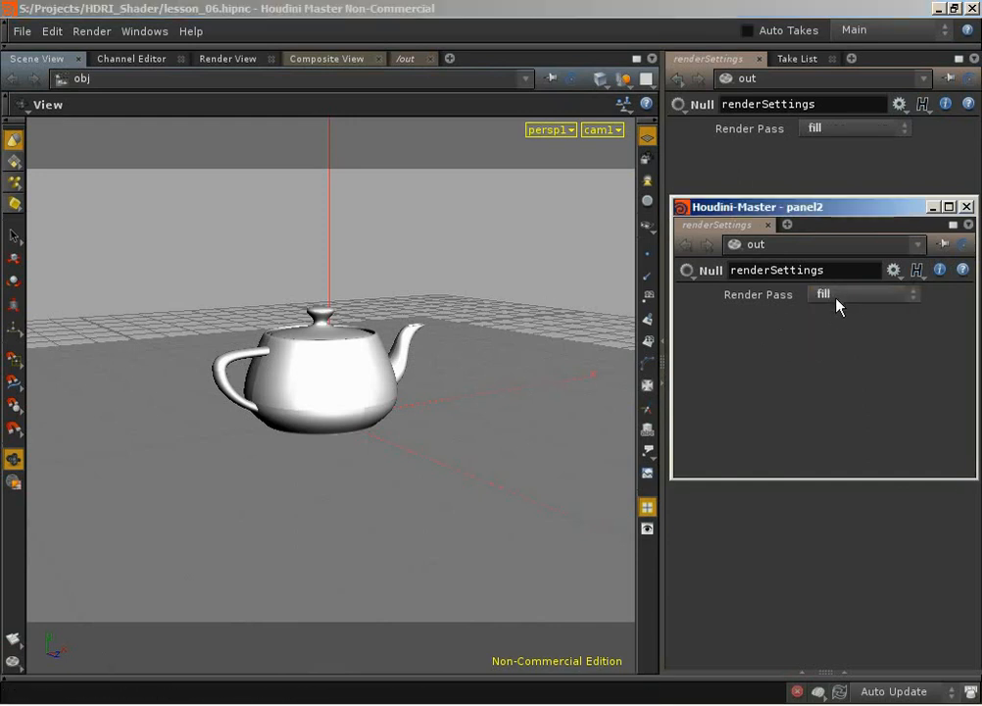
click(14, 658)
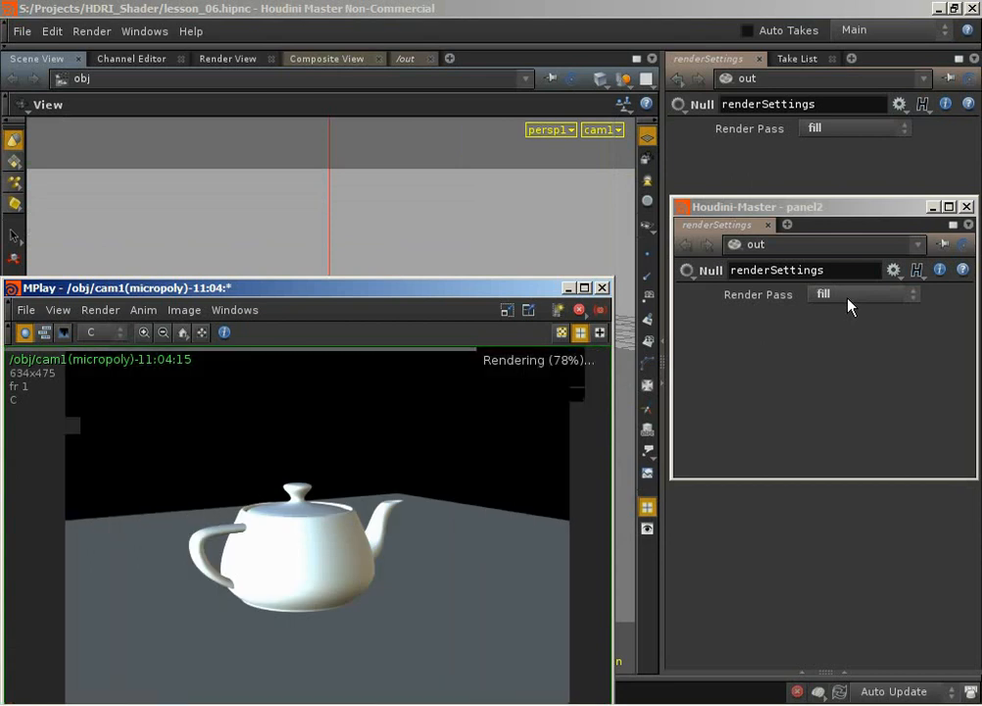
drag(513, 289, 522, 86)
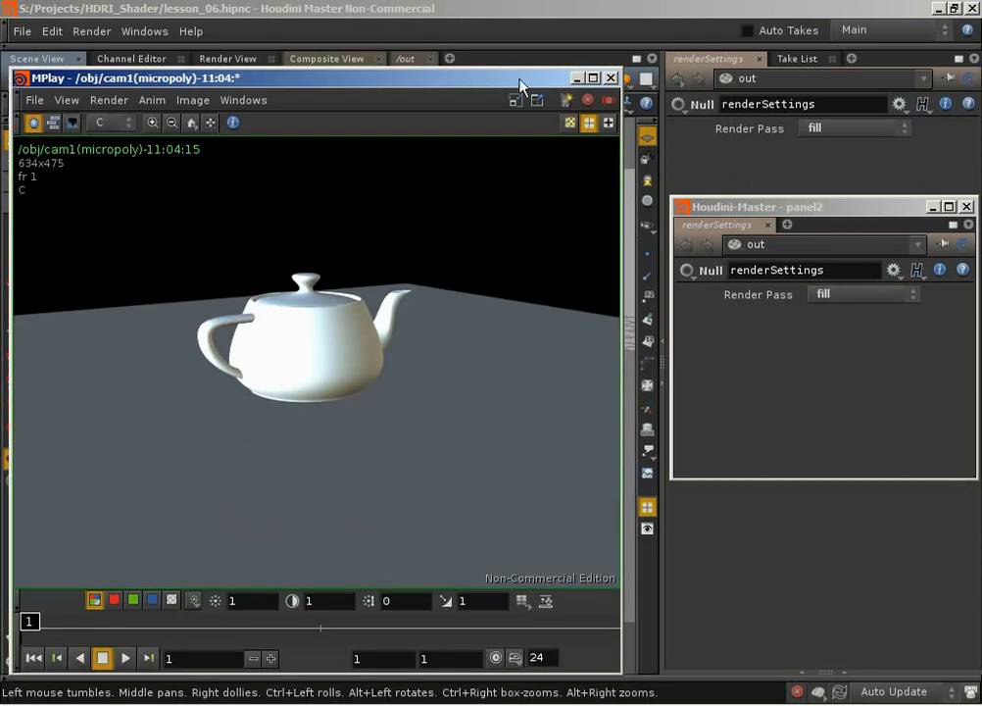
- Set the Render Pass of renderSettings to AO and render the scene again, prioritising the area over the teapot
click(887, 294)
click(871, 332)
drag(410, 89, 469, 39)
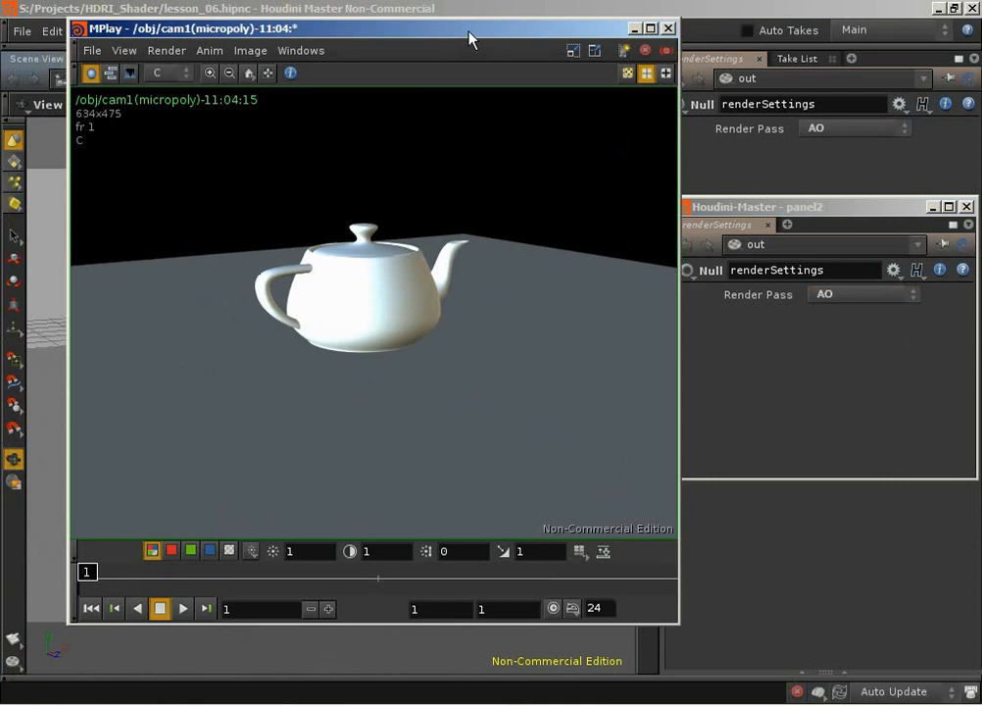
click(13, 663)
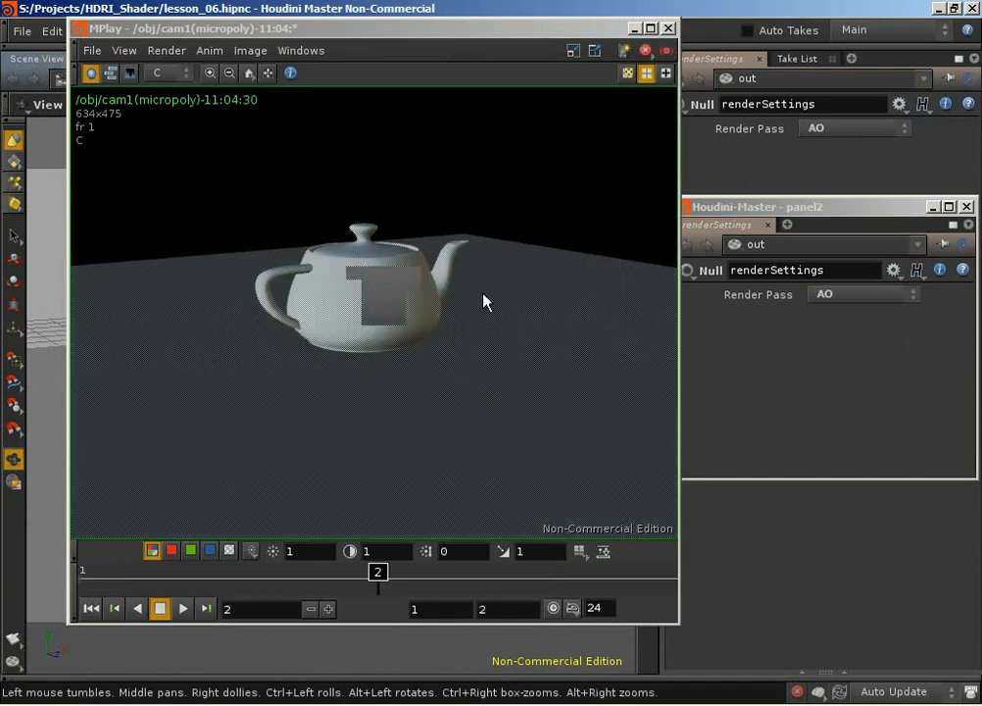
click(412, 317)
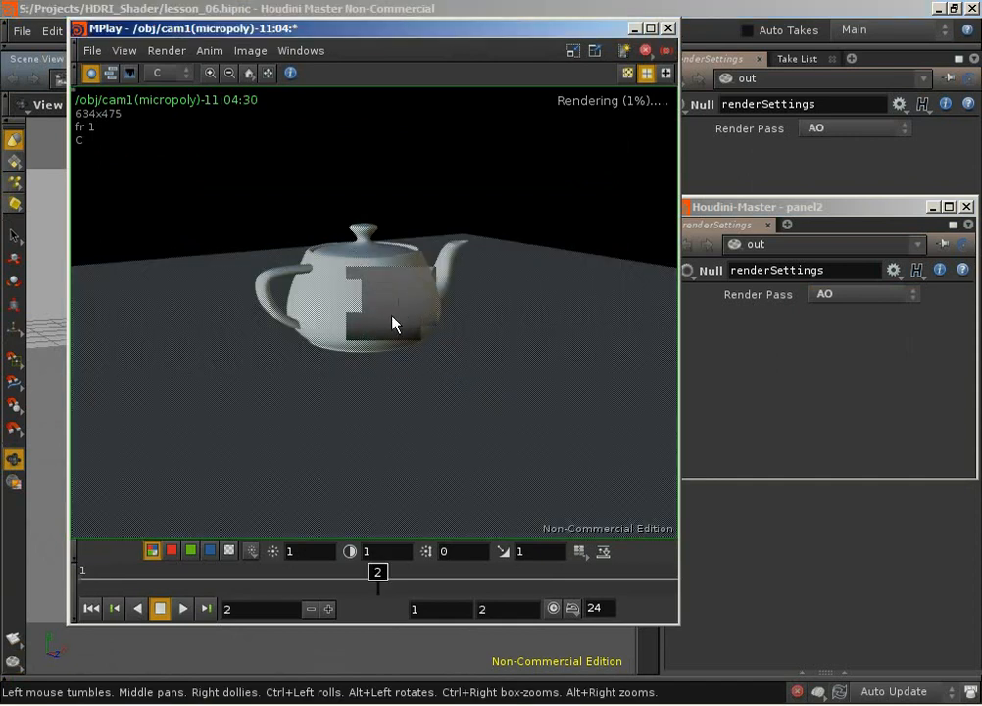
- Close the render window and the floating renderSettings panel
click(667, 28)
drag(763, 207, 678, 208)
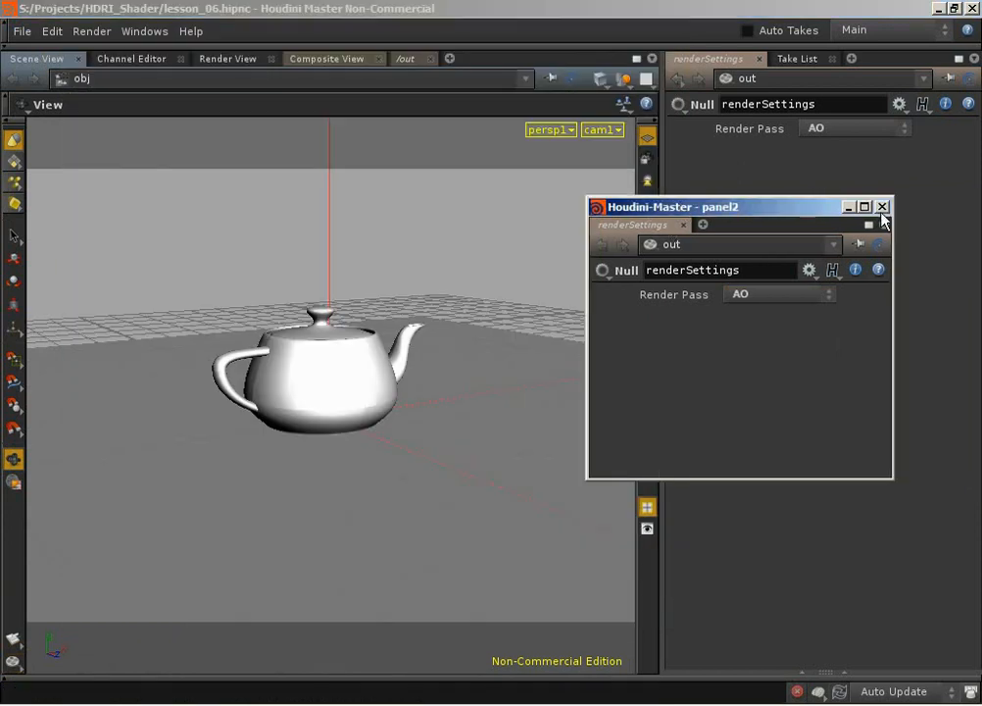
click(883, 208)
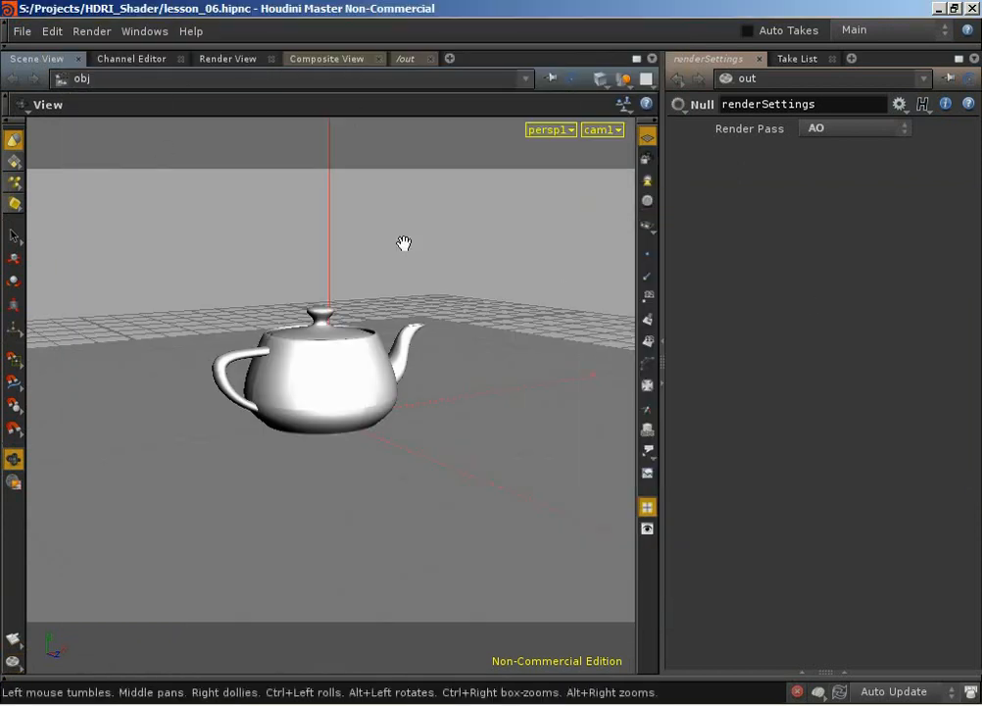
- Return to the out network and add a Mantra node below renderSettings
click(147, 79)
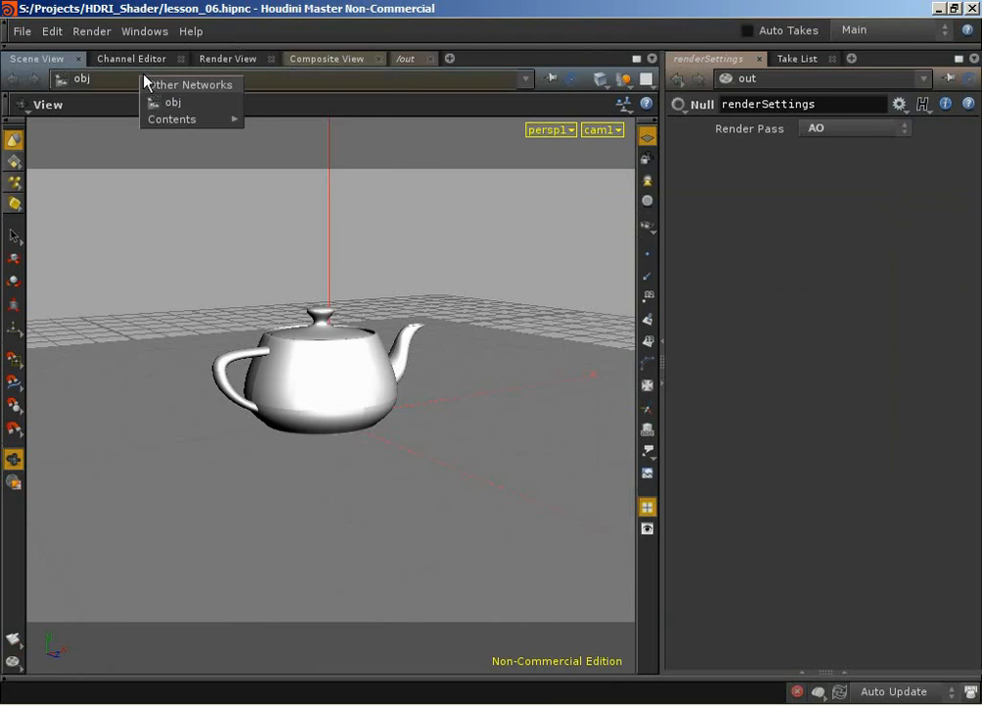
click(404, 61)
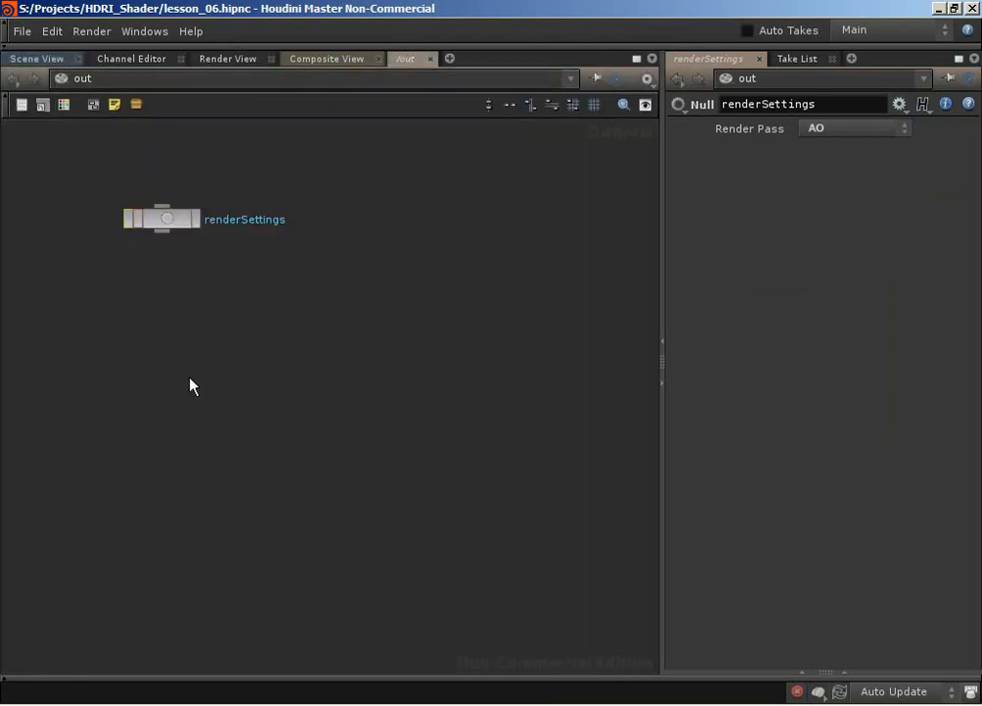
key(Tab)
text(Mantra)
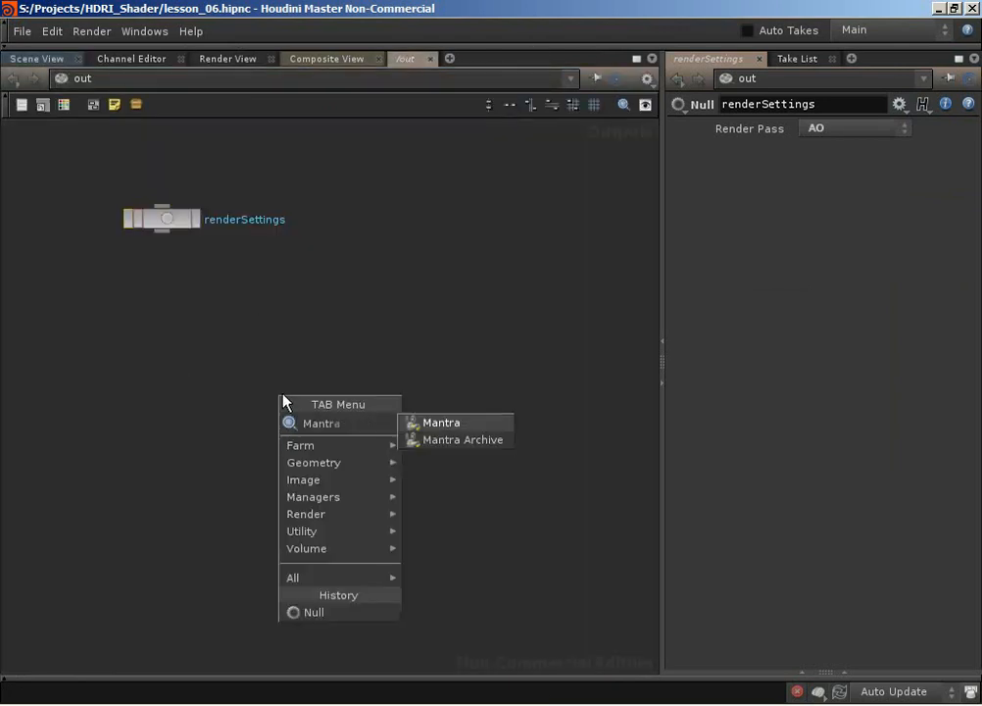
key(Escape)
click(284, 402)
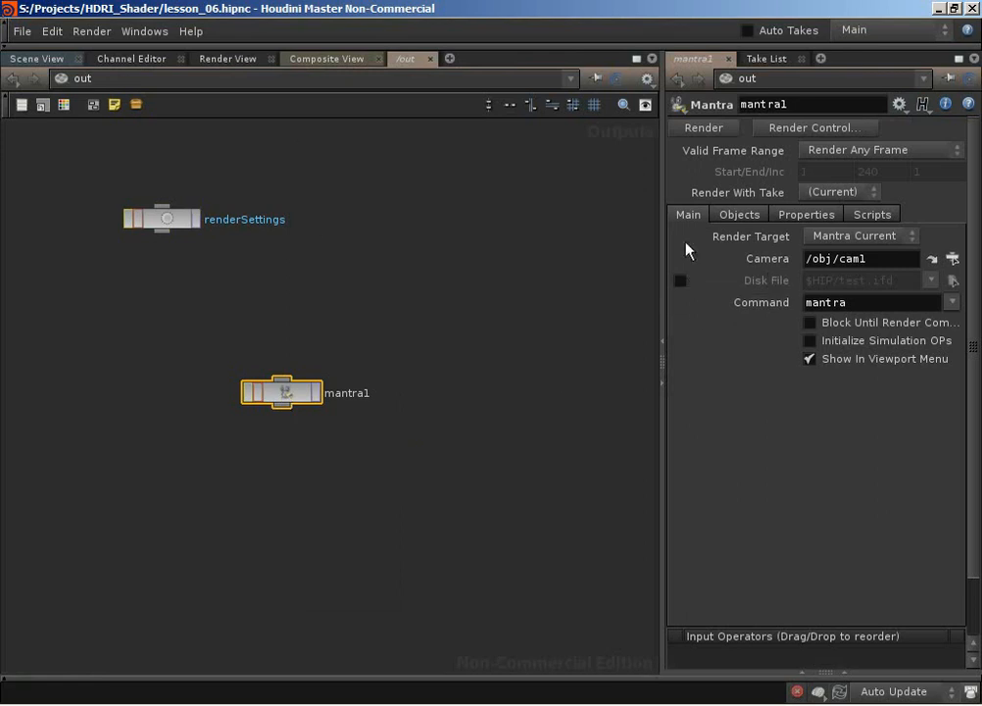
- Examine the output properties of mantra1 and compare them with the Render Pass options of renderSettings
click(810, 215)
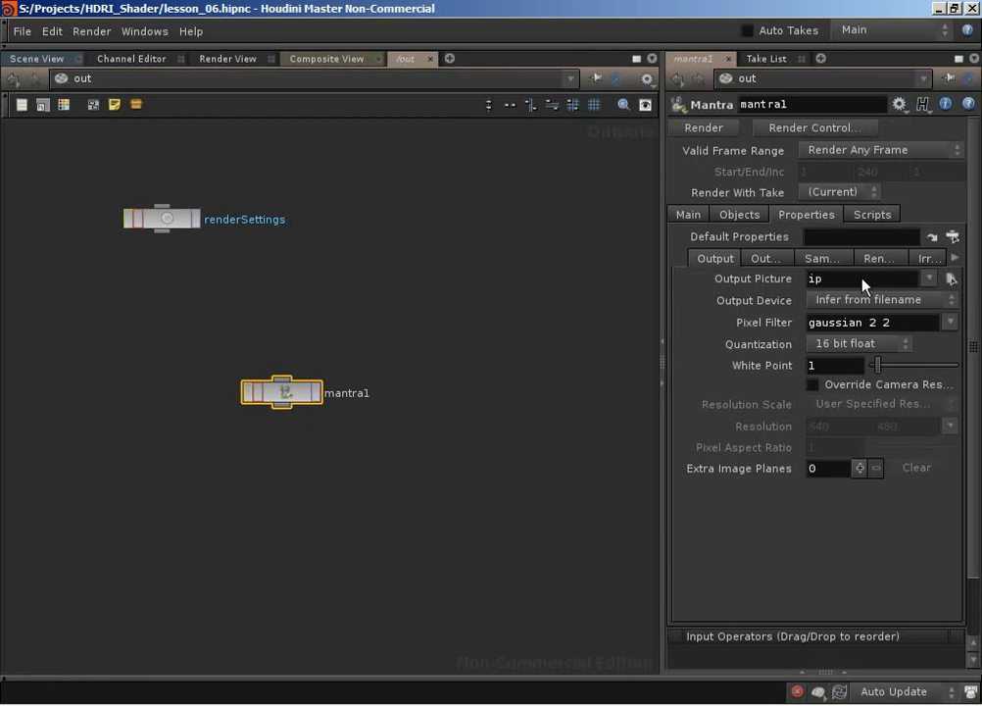
click(175, 224)
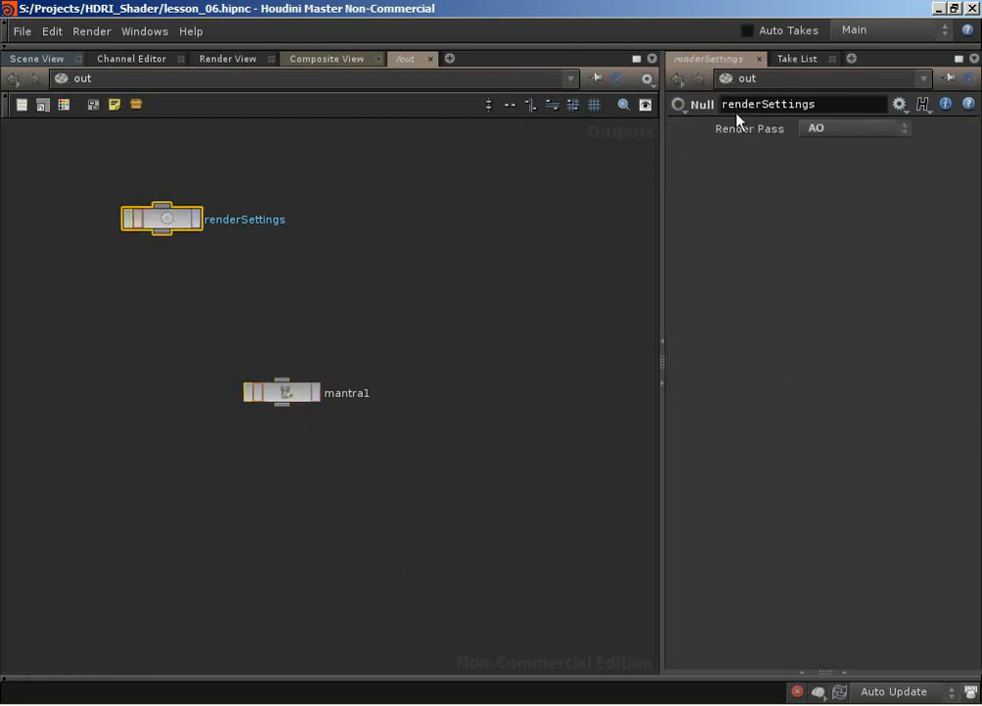
click(871, 129)
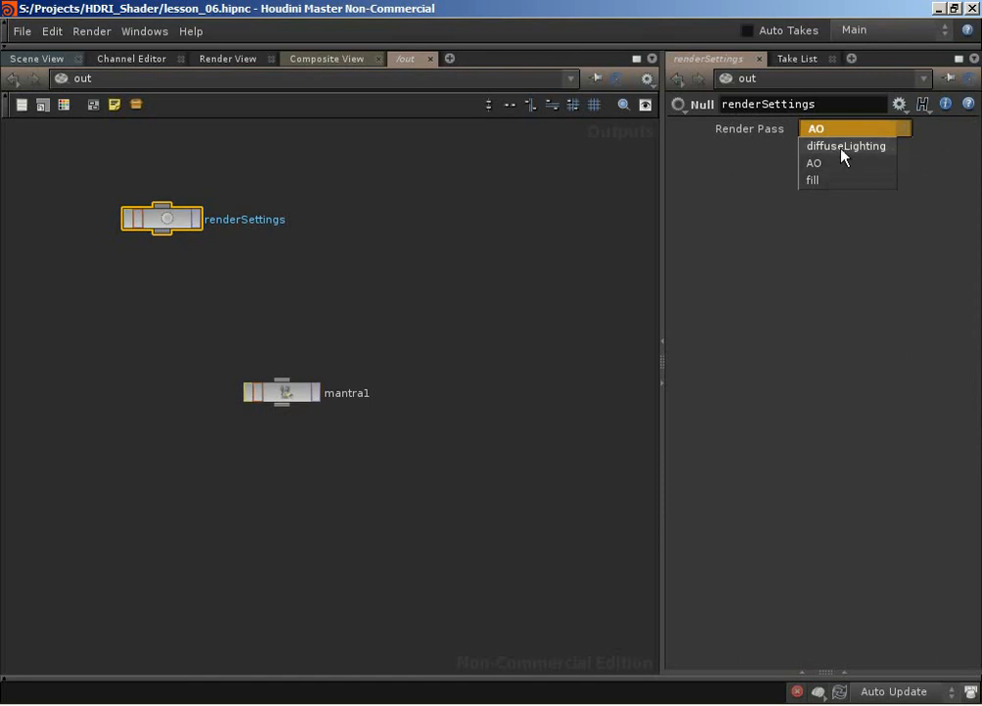
click(753, 194)
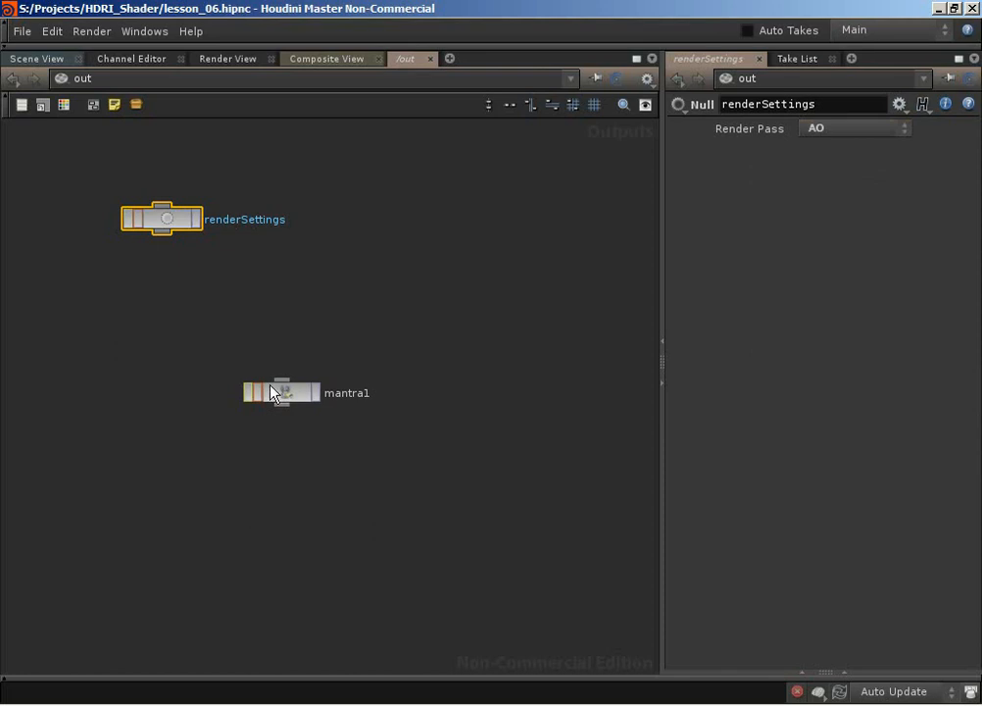
- Move the mantra1 node up closer to renderSettings and review the Render Pass options of renderSettings
drag(280, 391, 312, 338)
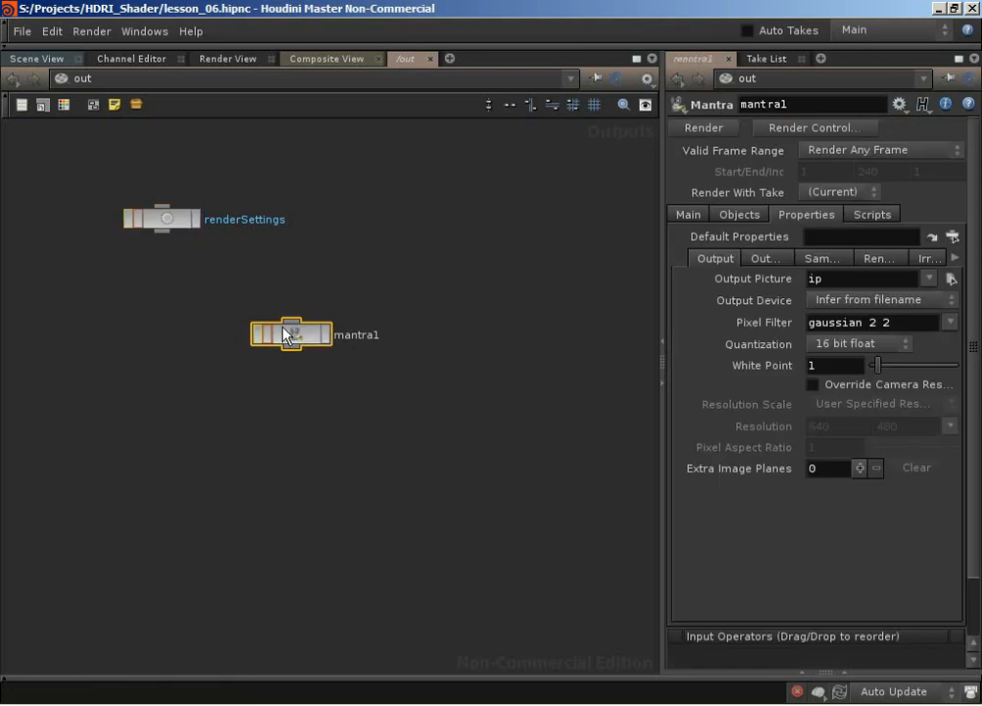
click(176, 226)
click(835, 128)
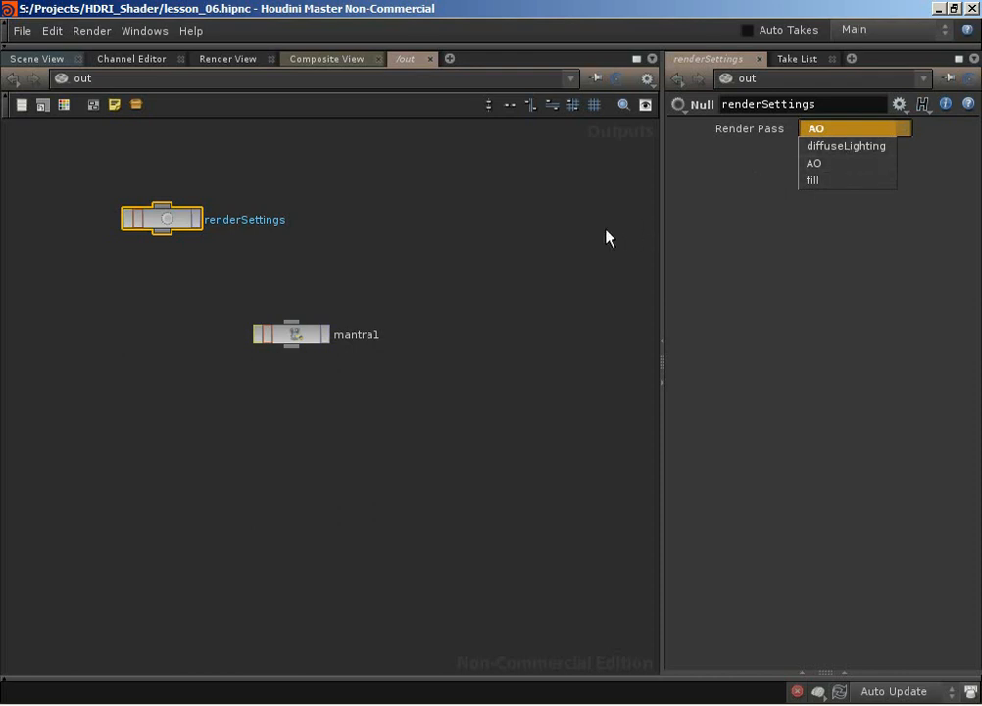
click(552, 267)
- Edit the parameter interface of mantra1 and add a String parameter to its existing parameters
click(312, 341)
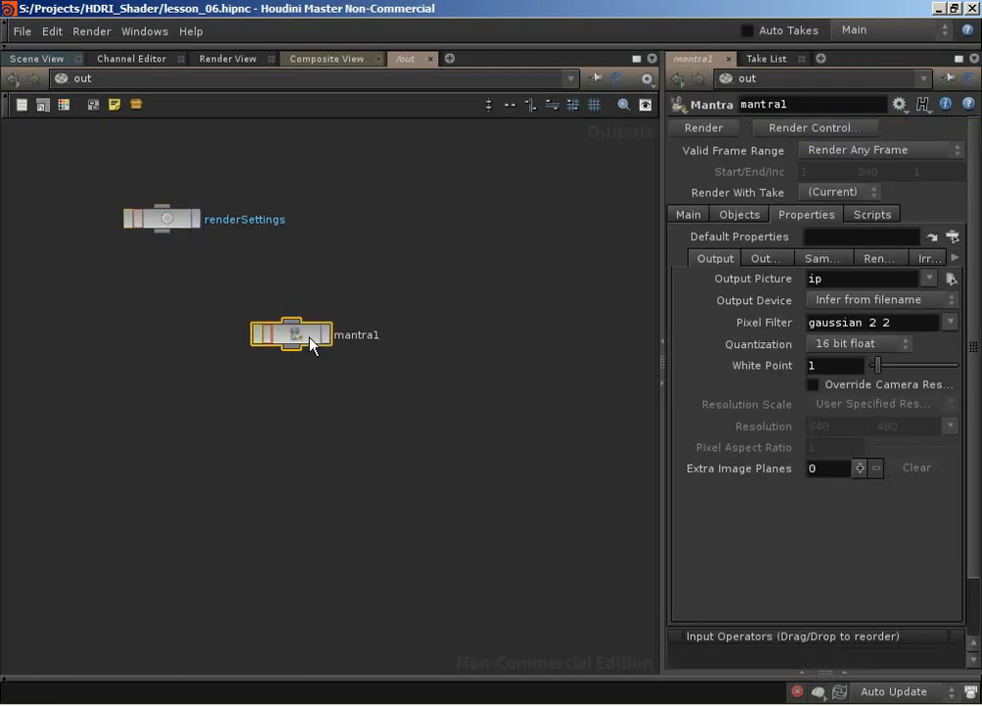
right_click(306, 342)
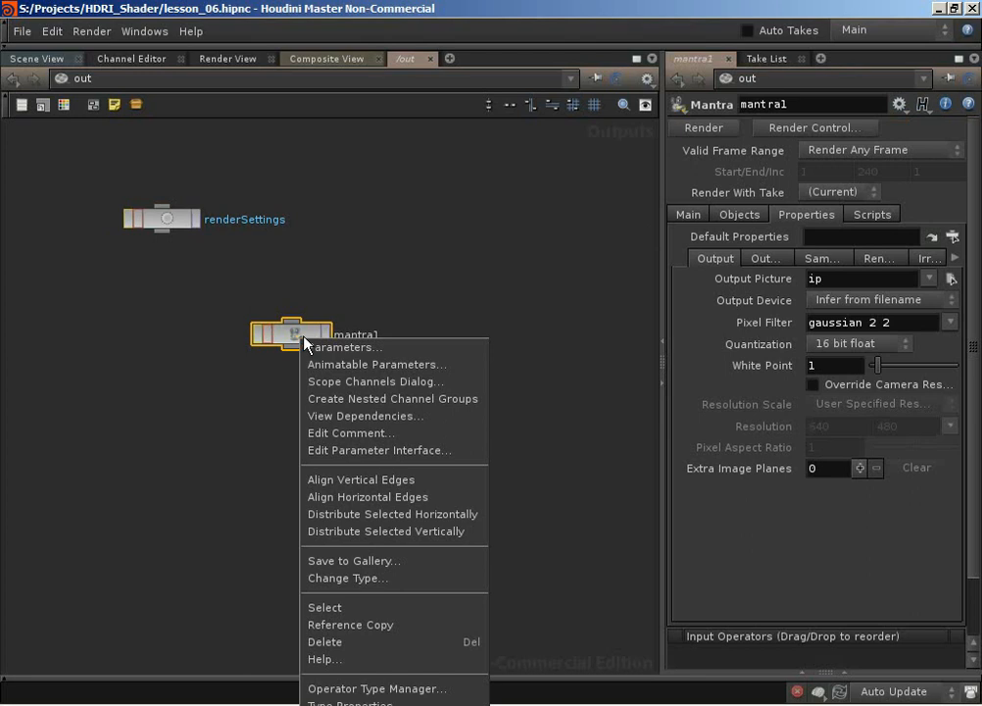
click(359, 451)
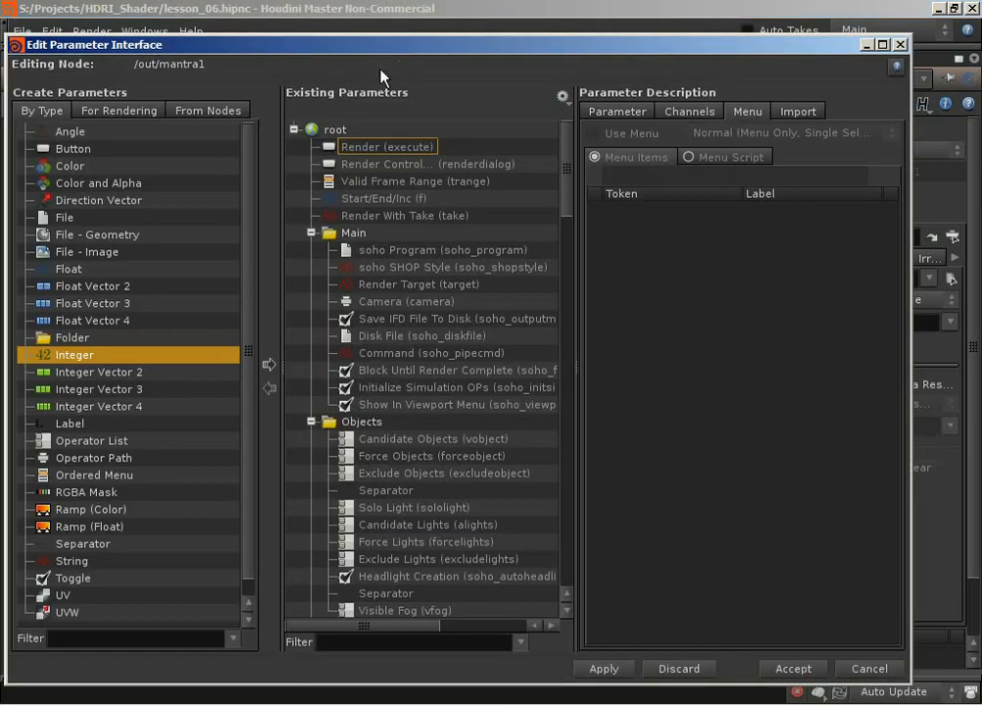
drag(394, 44, 449, 29)
drag(301, 331, 302, 346)
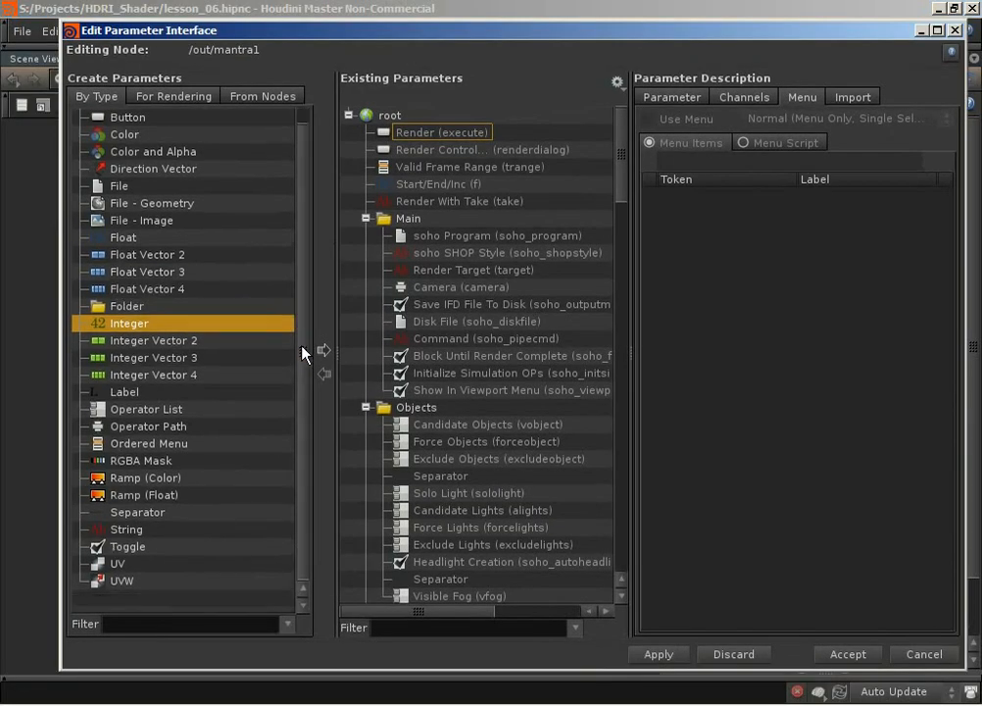
click(126, 529)
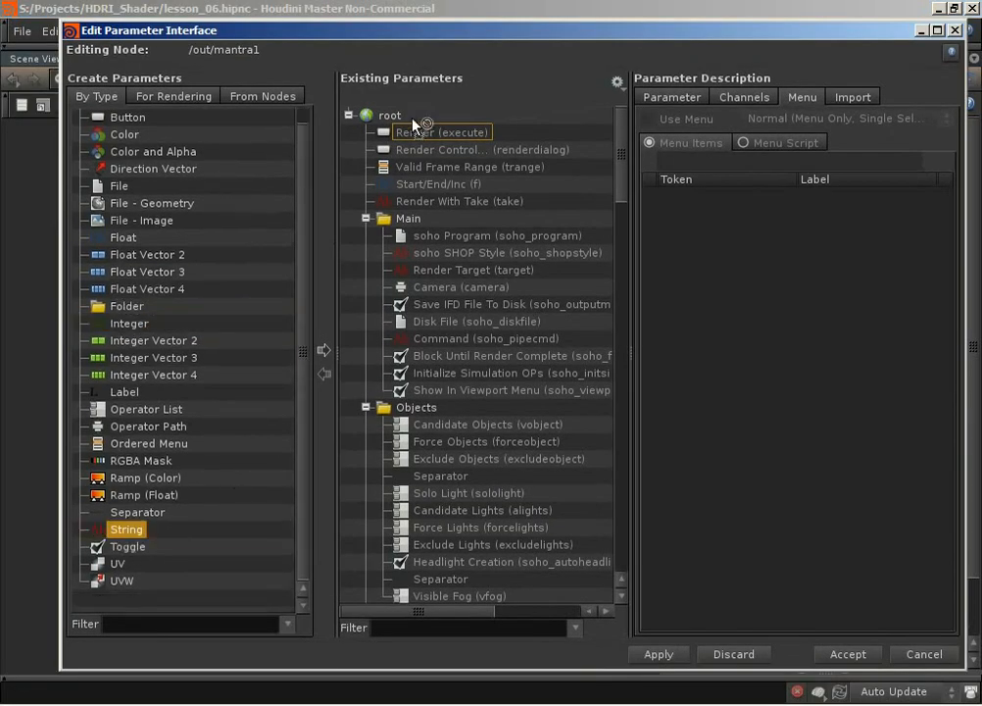
click(321, 355)
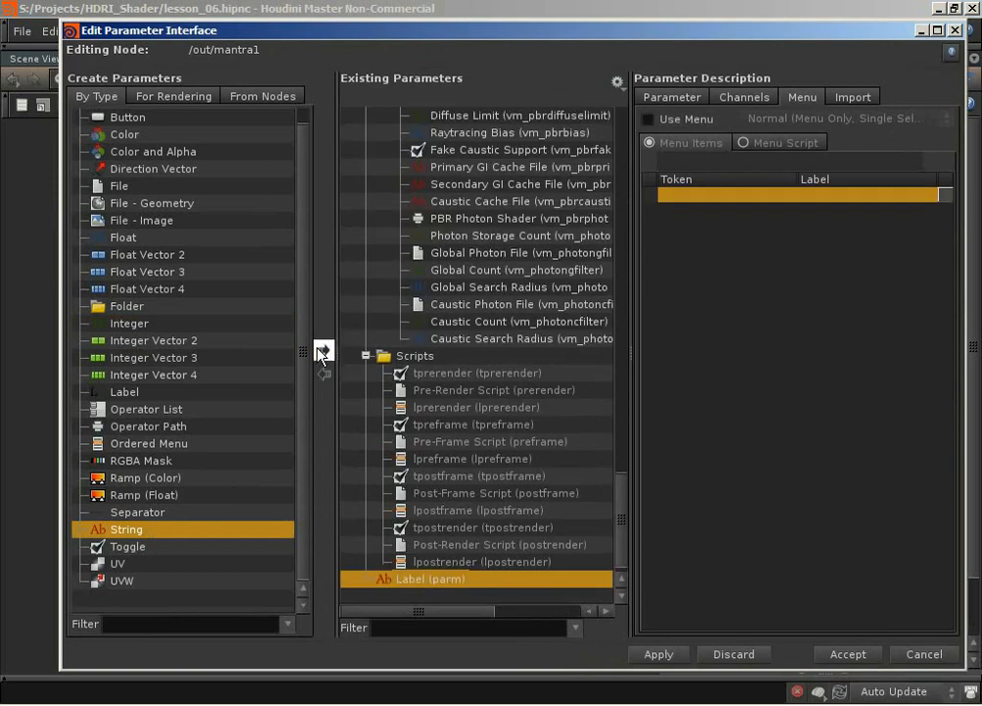
- Set both the label and the name of the new string parameter to renderPass
double_click(427, 579)
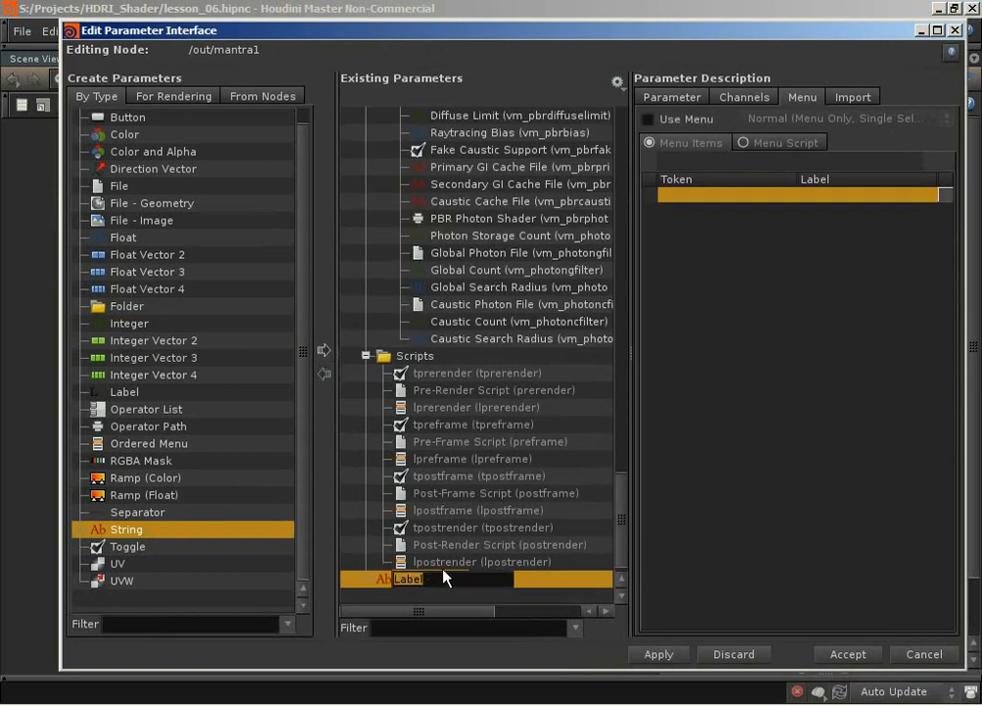
text(renderPass)
key(Return)
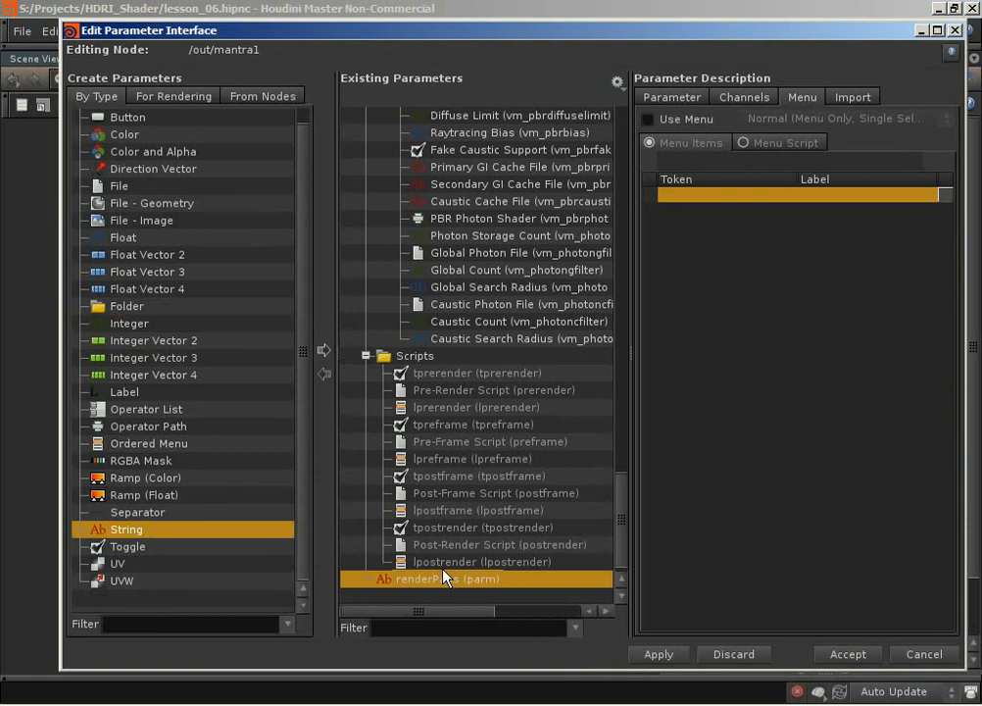
click(673, 97)
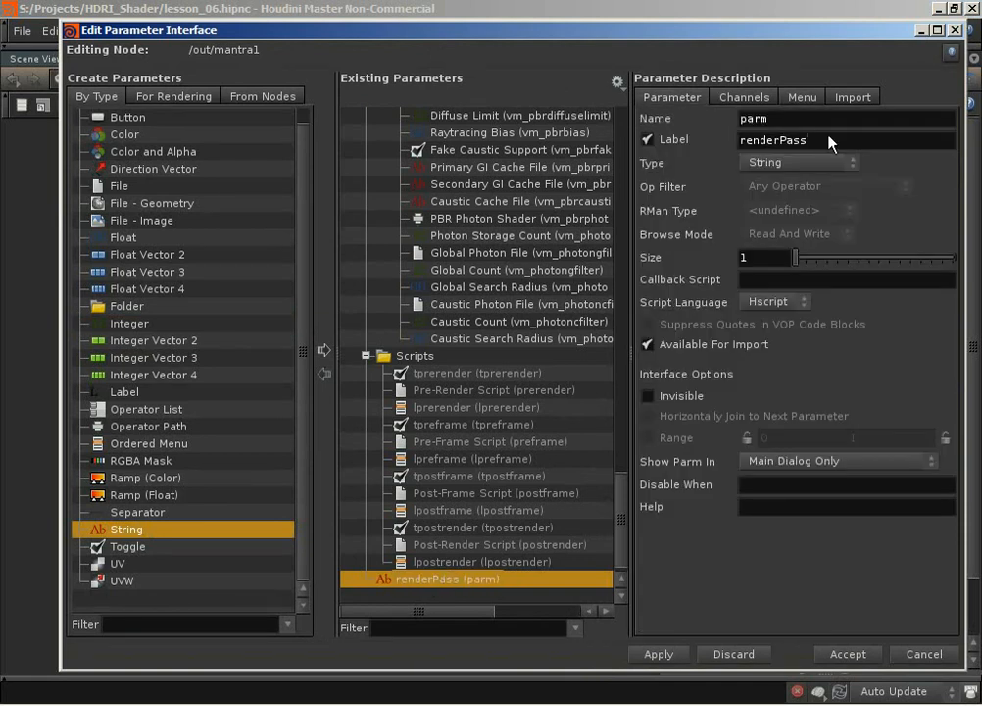
double_click(745, 142)
key(ctrl+c)
double_click(775, 119)
key(ctrl+v)
- Change the string parameter's label to Render Pass and accept the interface changes on mantra1
click(749, 140)
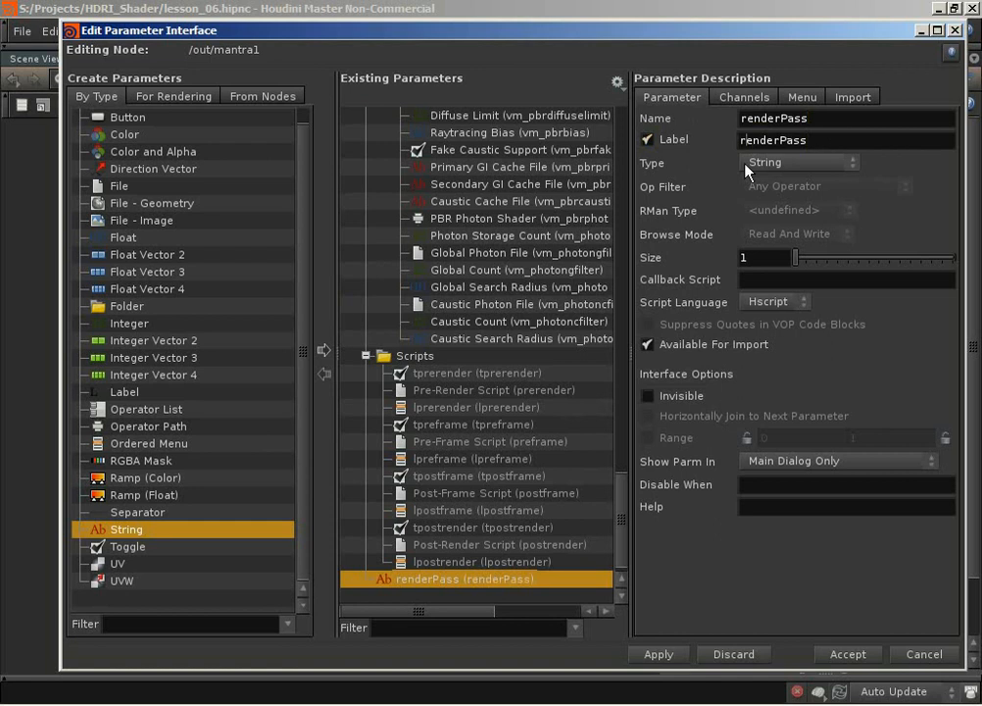
key(BackSpace)
text(R)
key(Right)
key(Right)
key(Right)
key(Right)
key(Right)
key(Return)
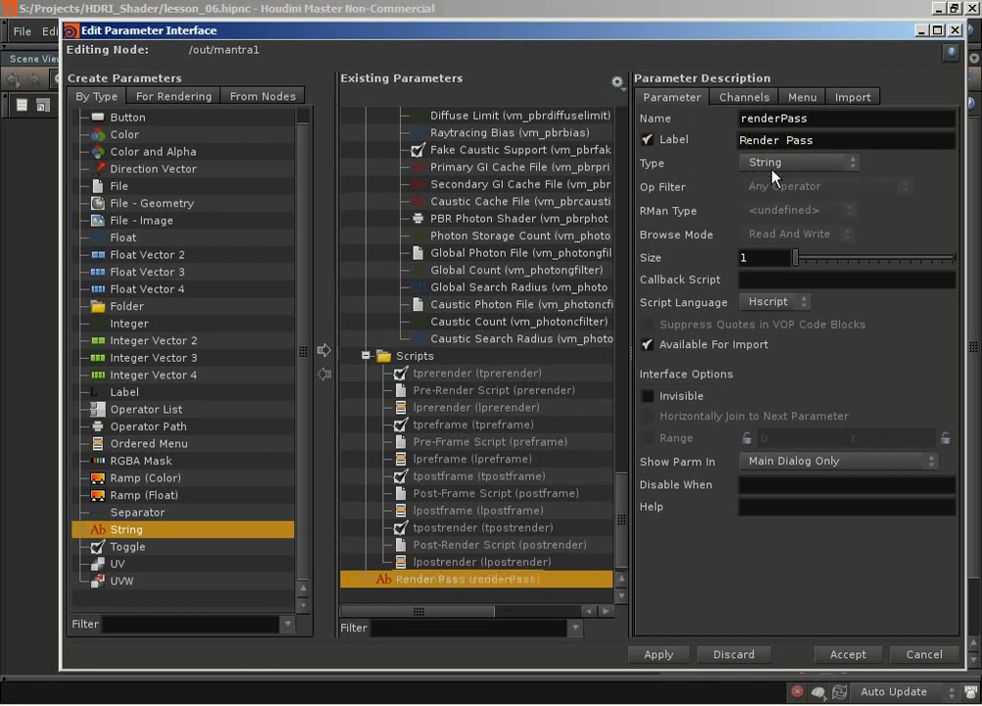
click(826, 655)
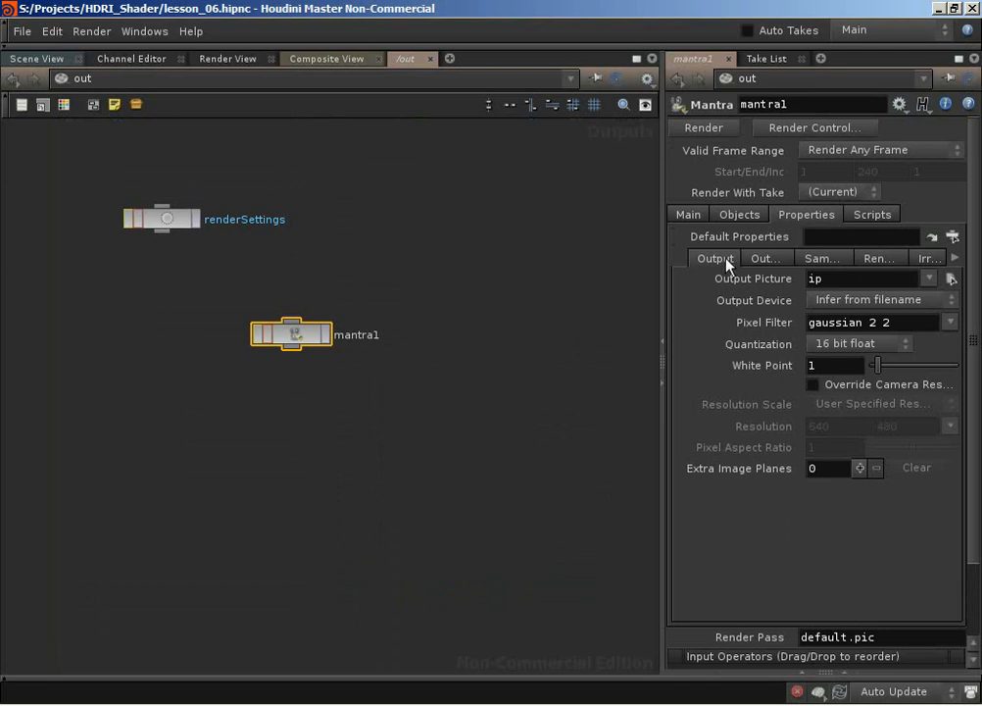
- Switch the expression language of the mantra1 node to Python
scroll(821, 605, down, 3)
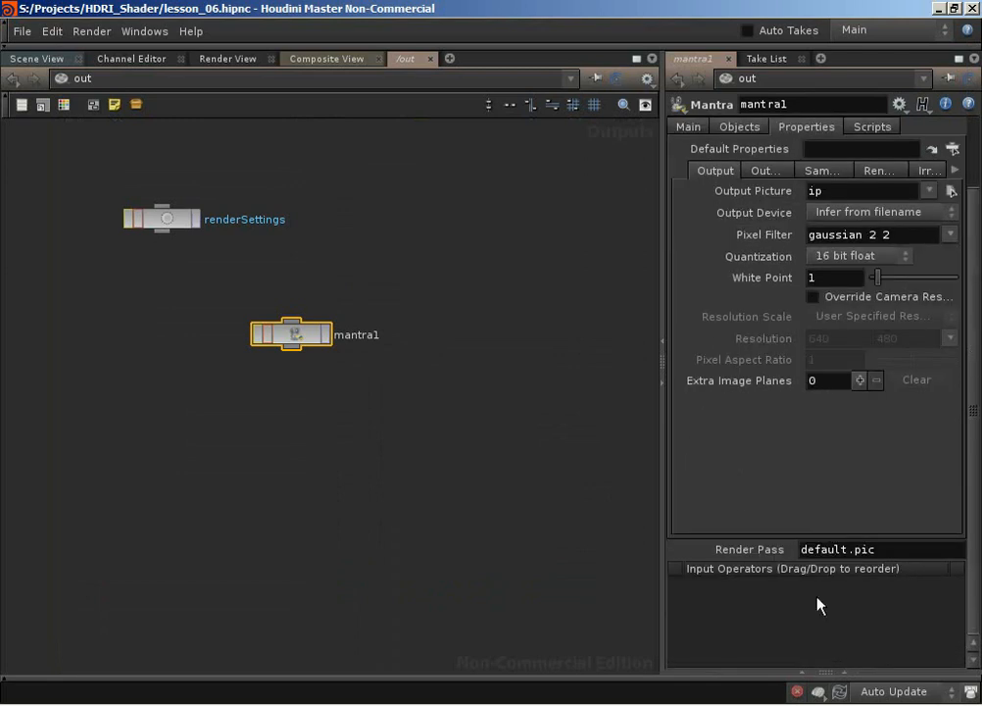
right_click(828, 555)
click(854, 552)
click(933, 107)
click(921, 143)
- Toggle mantra1's Render Pass parameter to an expression and open it in the expression editor
right_click(820, 552)
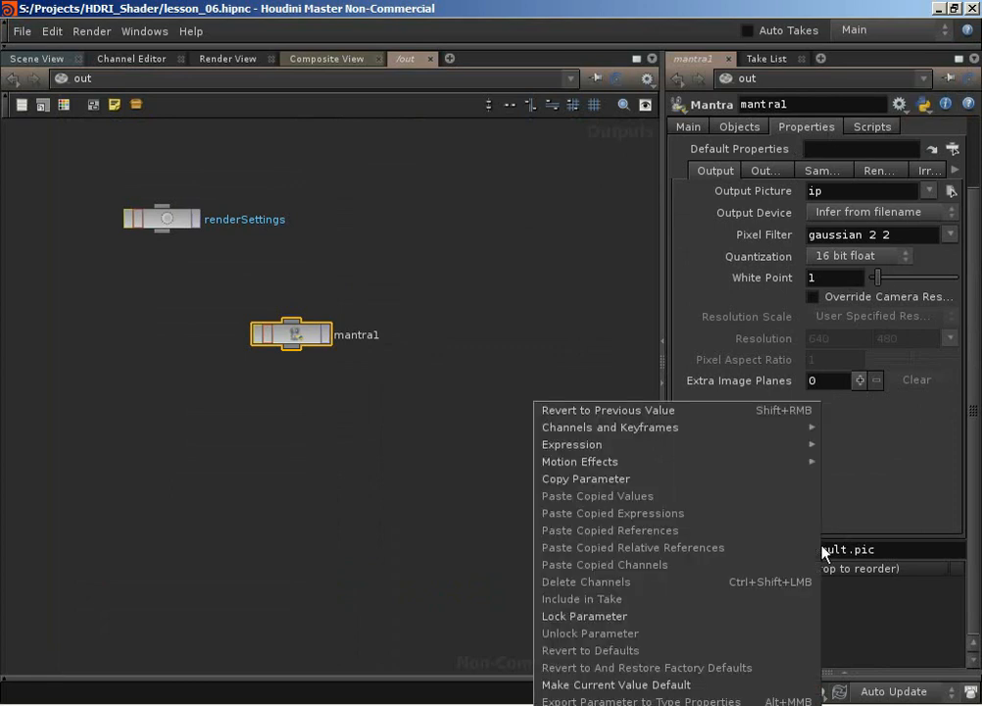
mouse_move(624, 451)
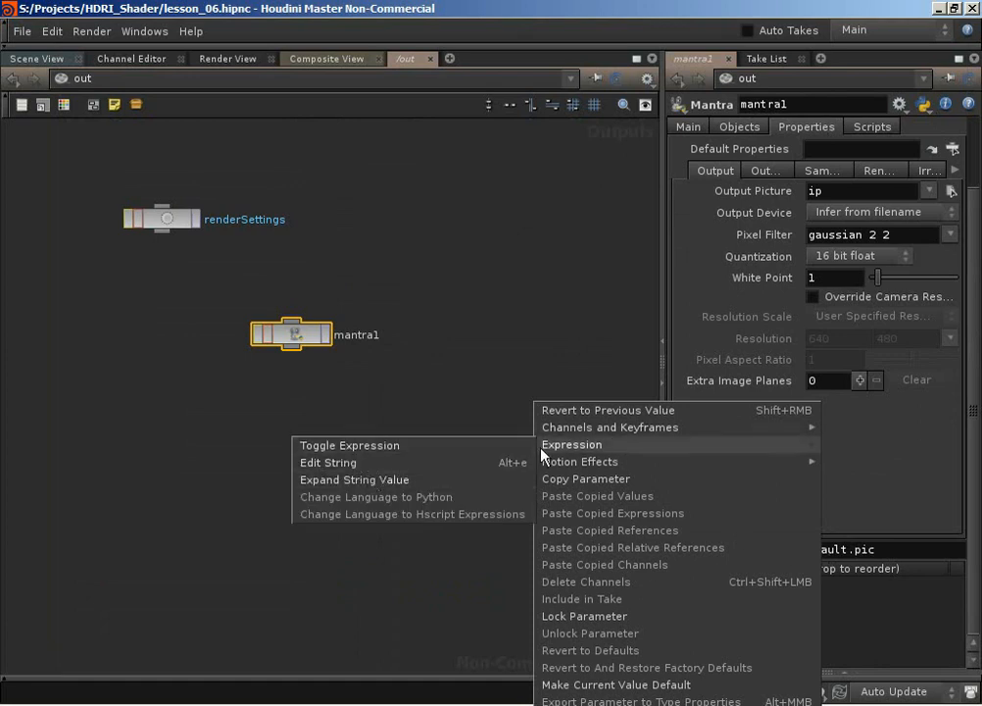
click(355, 449)
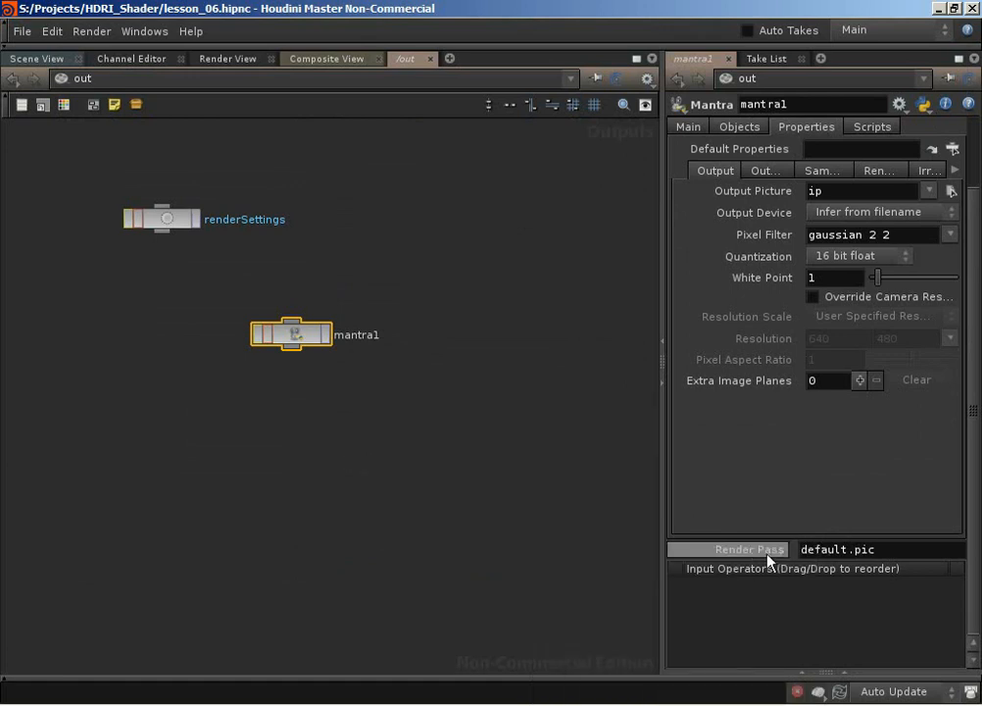
right_click(814, 557)
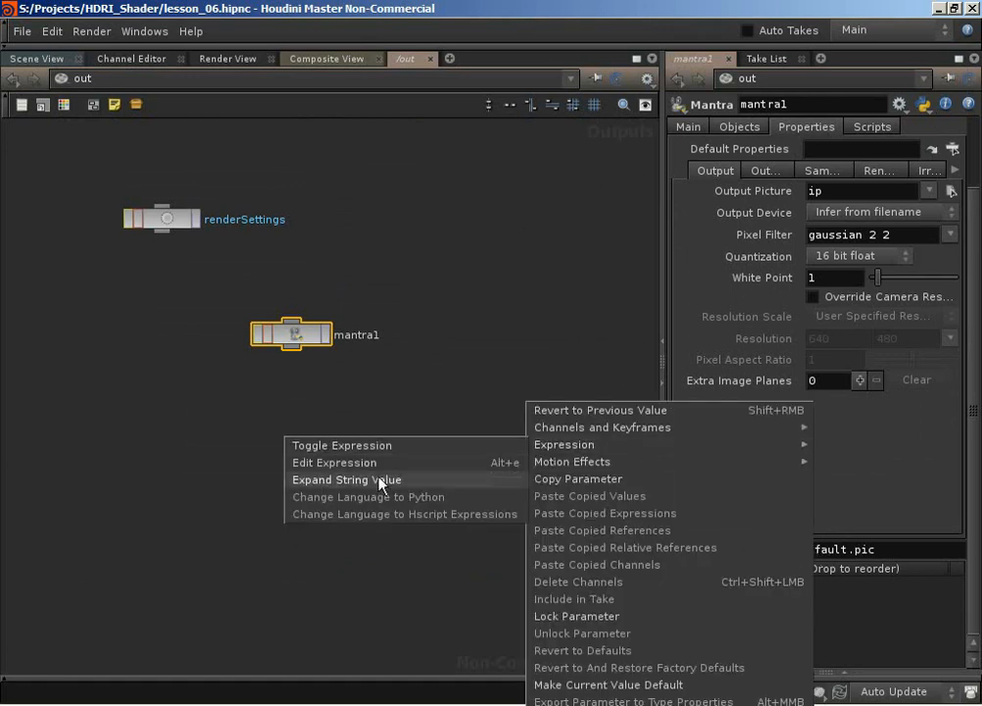
click(329, 463)
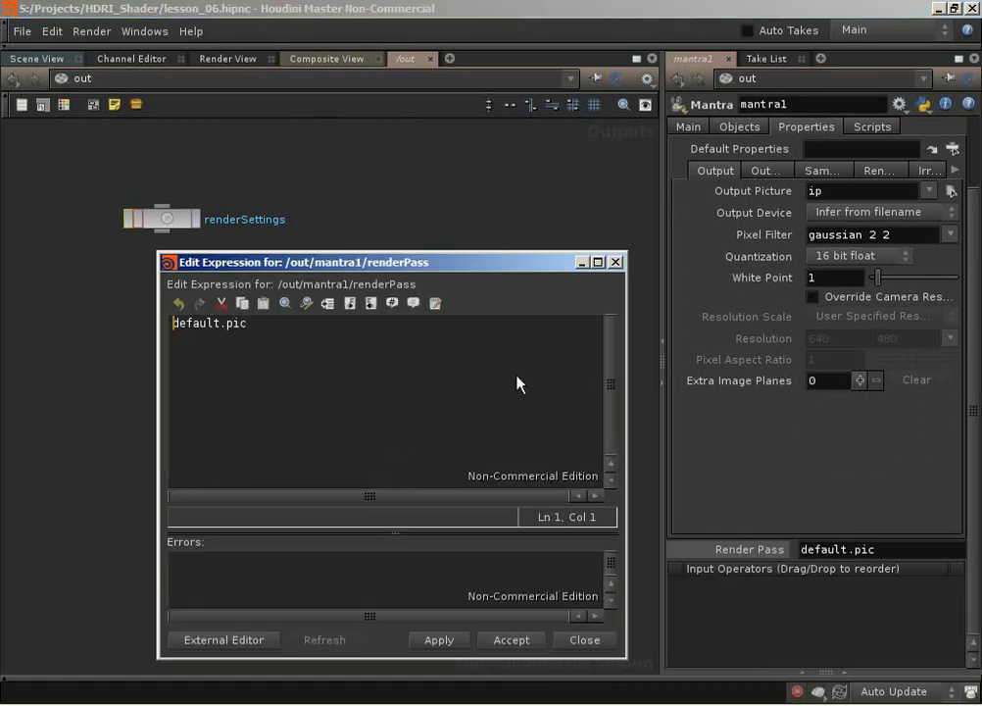
drag(447, 270, 761, 270)
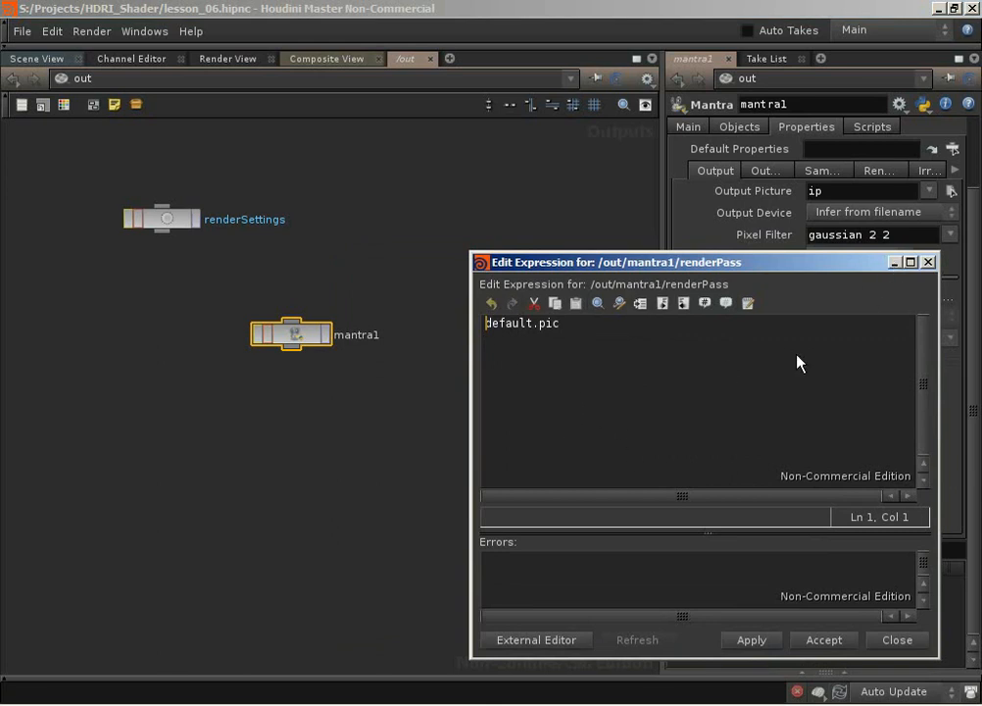
- Minimize the expression editor and open a new Textport pane beside the /out network
click(895, 262)
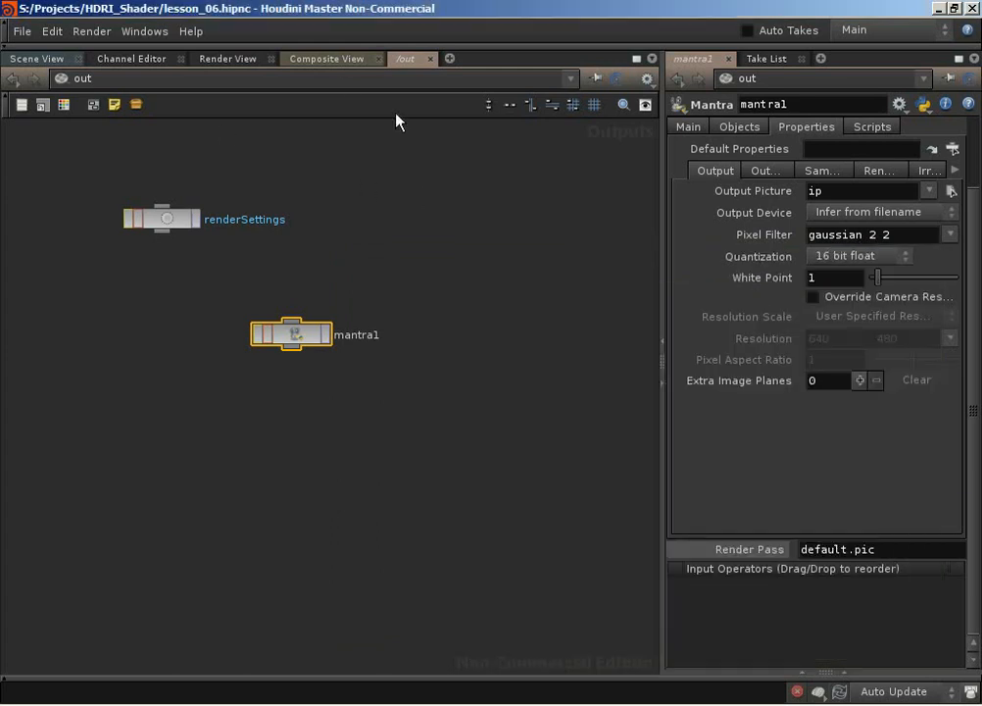
click(449, 59)
mouse_move(522, 97)
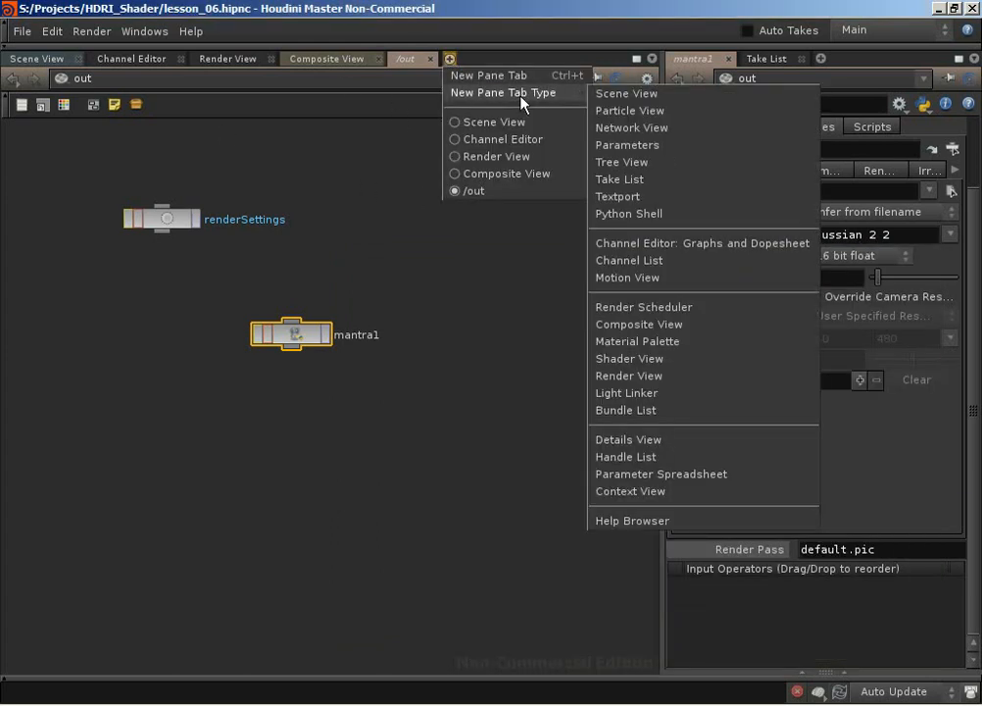
click(652, 198)
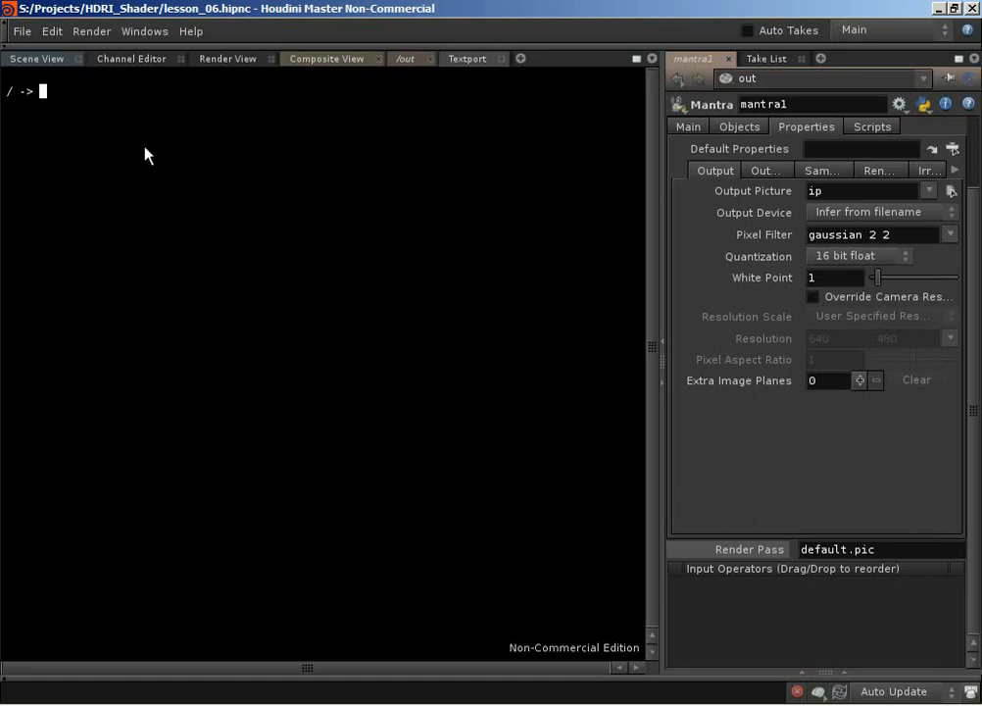
- Run opmenu -l /out/renderSettings renderPass in the Textport to list the menu items of the Render Pass parameter
text(opmenu)
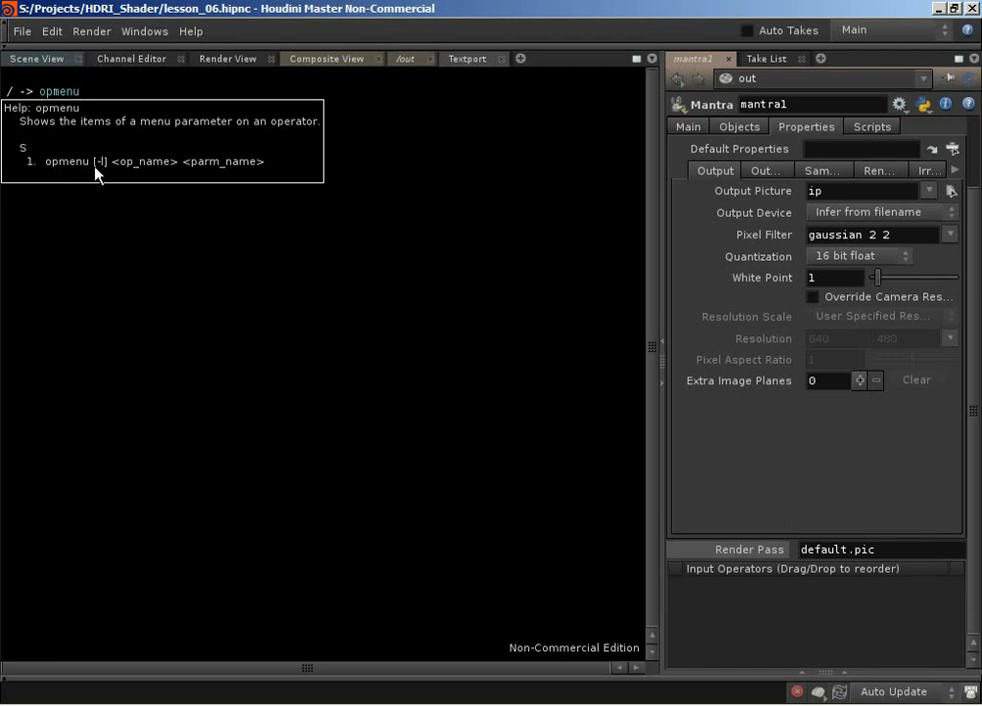
text(-l /out/)
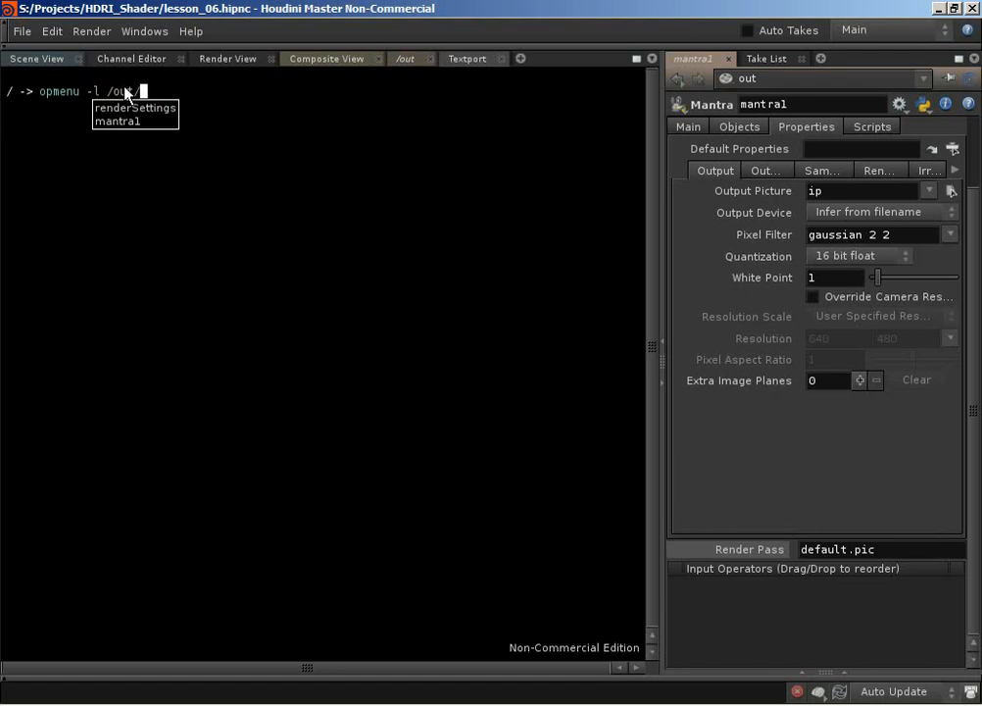
text(renderS)
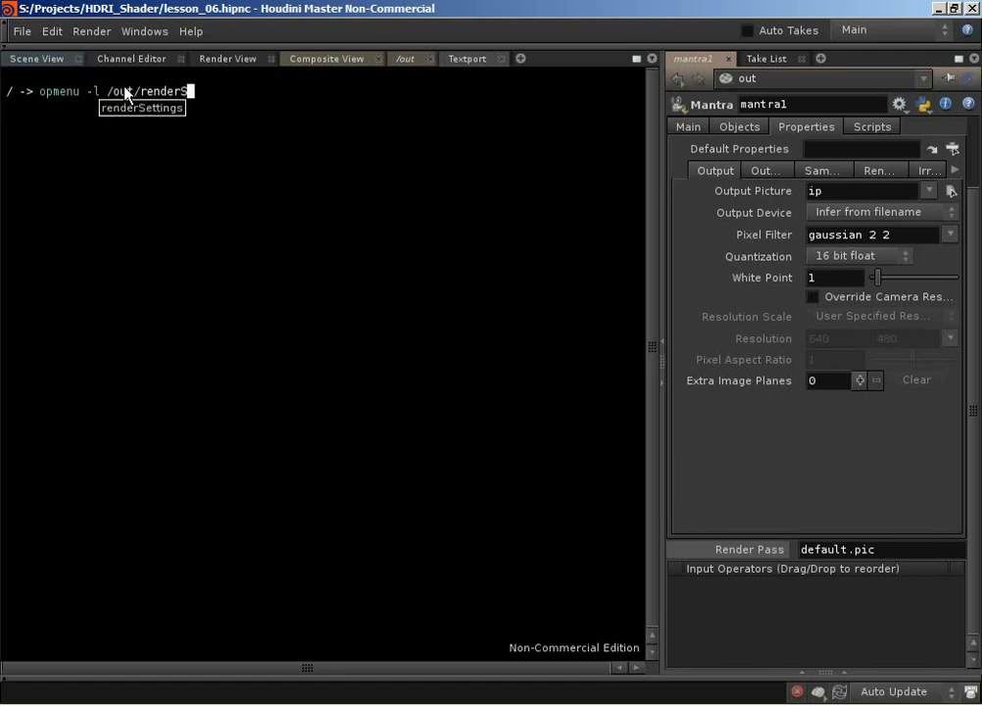
text(etting renderPass)
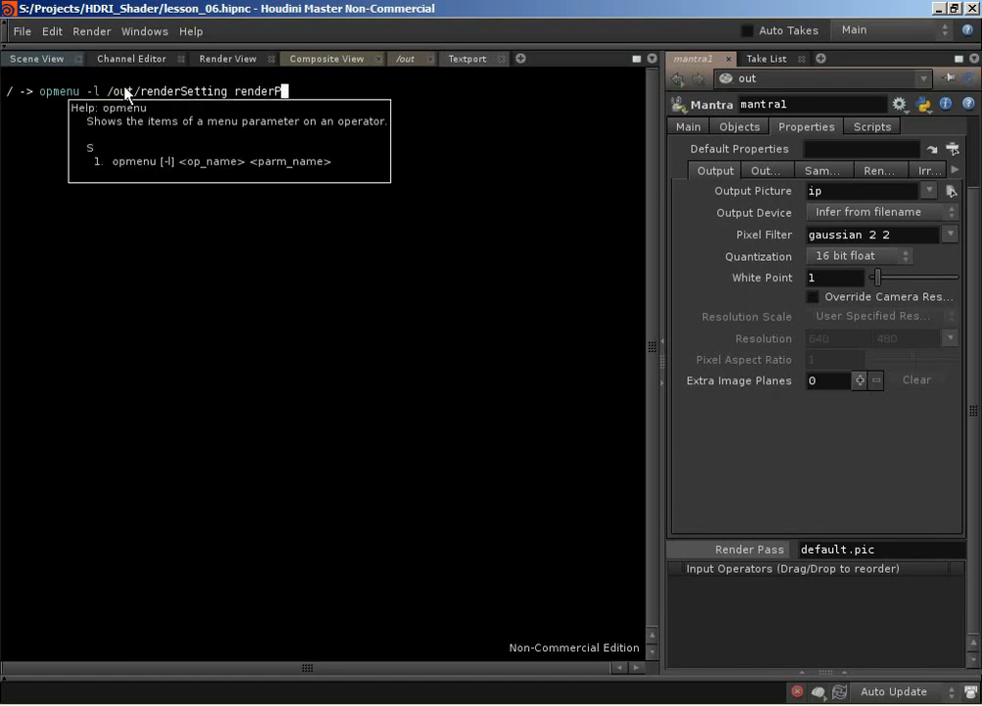
key(Left)
key(Left)
key(Left)
key(Left)
key(Left)
key(Left)
key(Left)
key(Left)
key(Left)
key(Left)
key(Left)
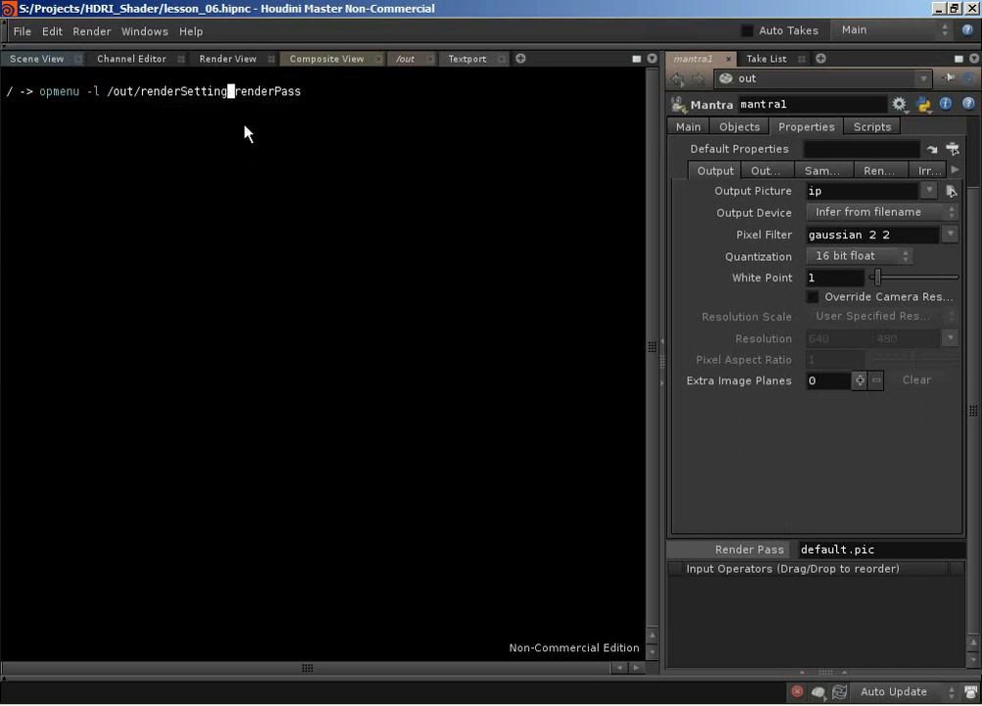
text(s)
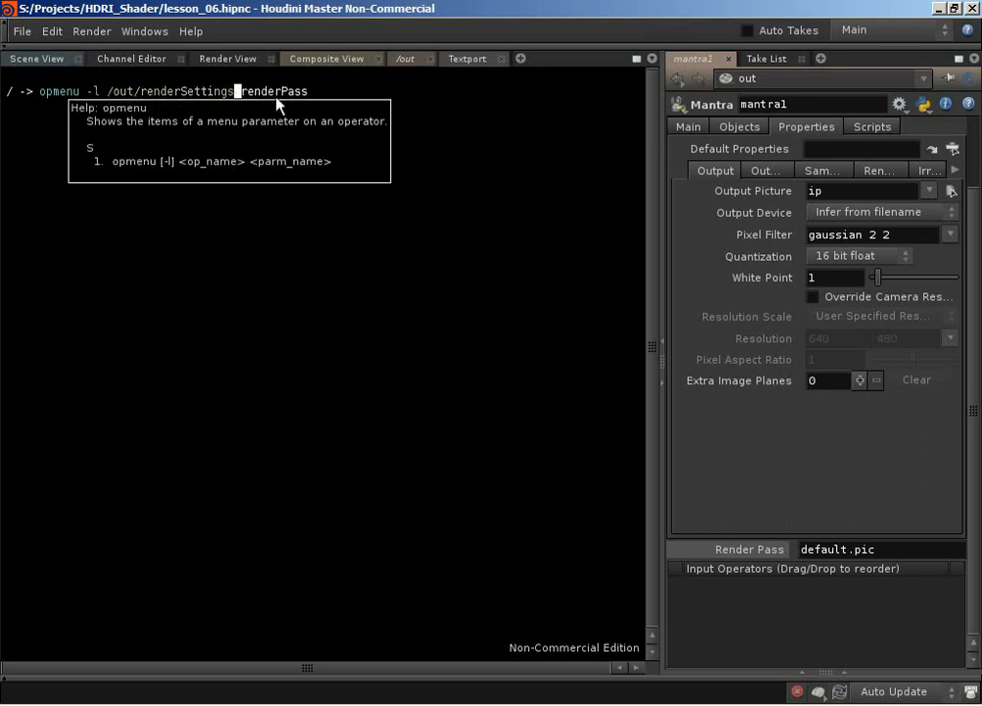
key(End)
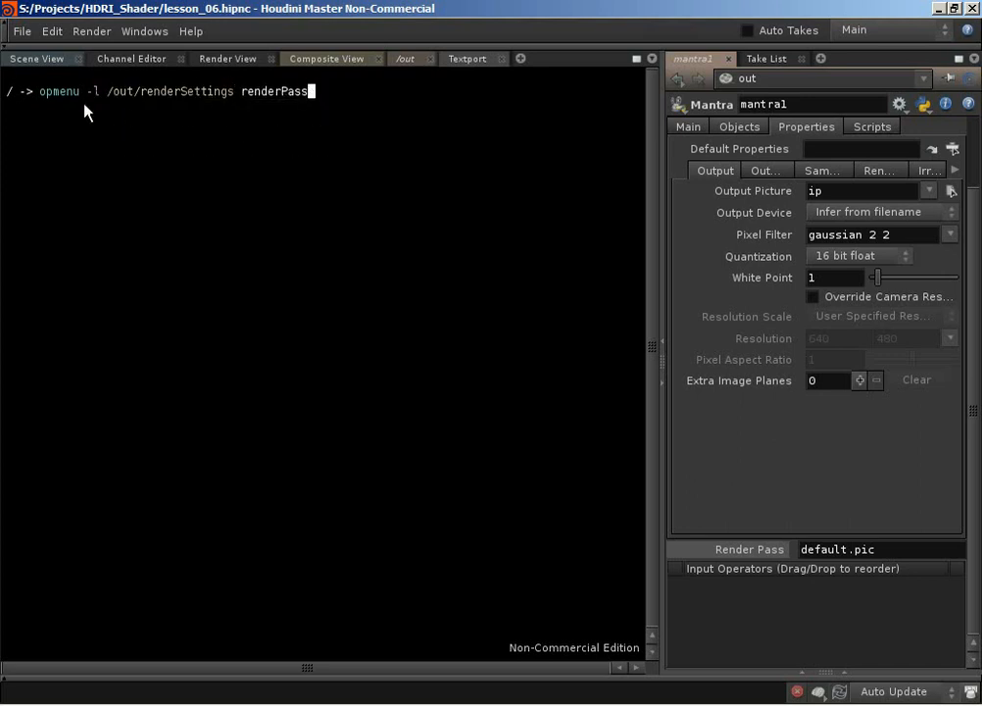
key(Return)
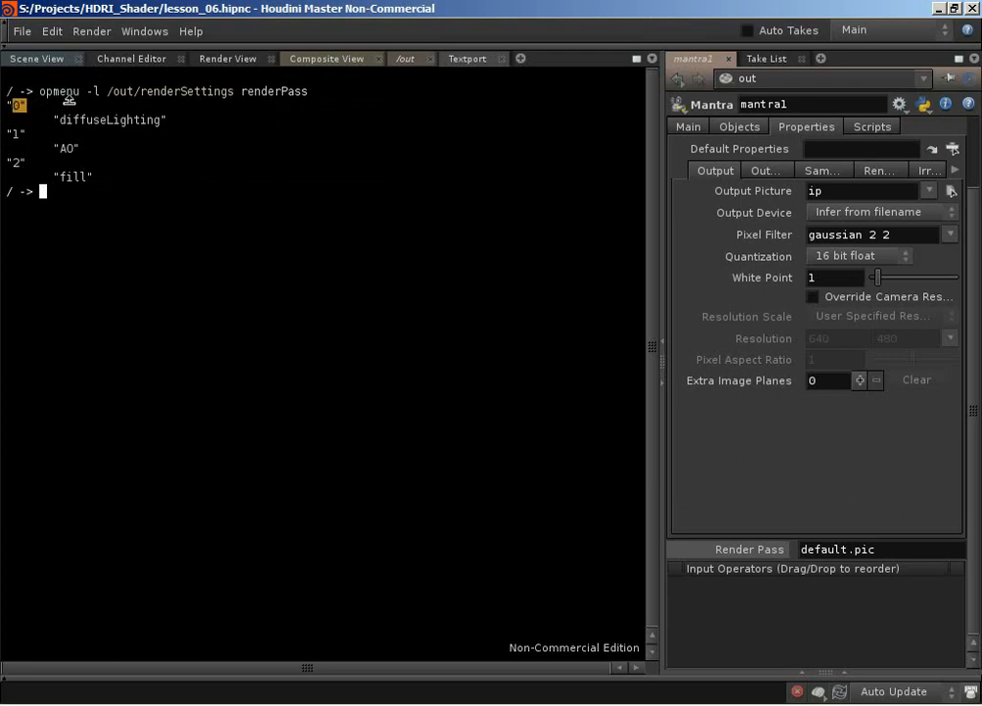
- Examine the opmenu output, matching each menu index to its render pass label, and review the command that produced it
drag(9, 104, 98, 132)
click(55, 135)
drag(22, 104, 215, 116)
mouse_move(98, 133)
mouse_down()
mouse_move(6, 135)
mouse_move(102, 152)
mouse_up()
drag(27, 163, 132, 179)
click(181, 187)
drag(41, 120, 178, 114)
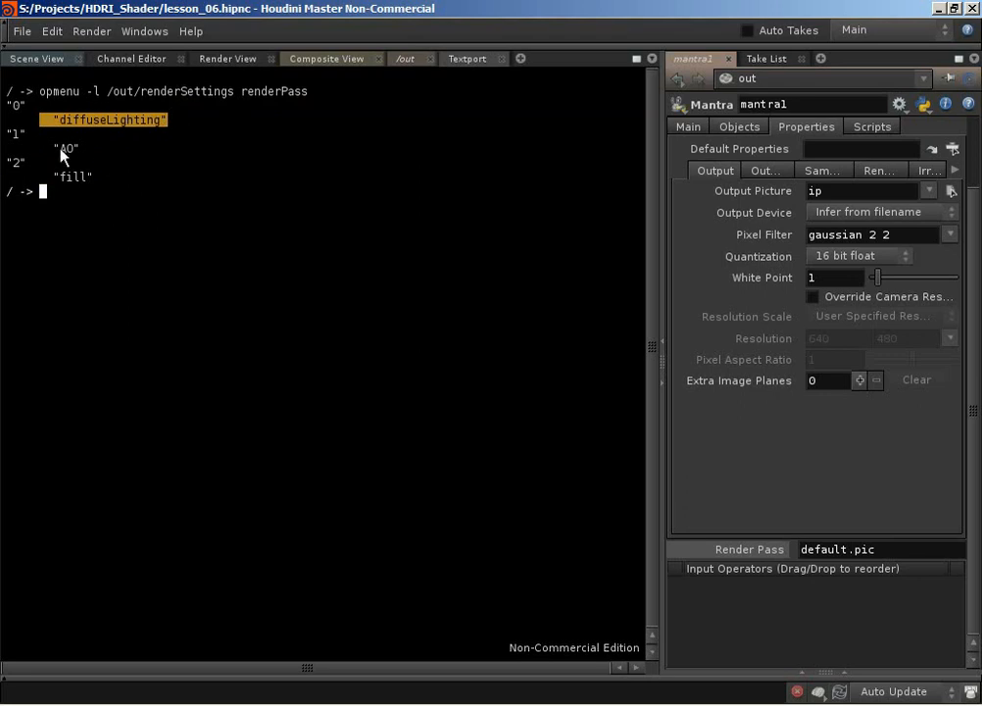
drag(41, 149, 121, 147)
drag(42, 178, 94, 176)
drag(88, 177, 38, 155)
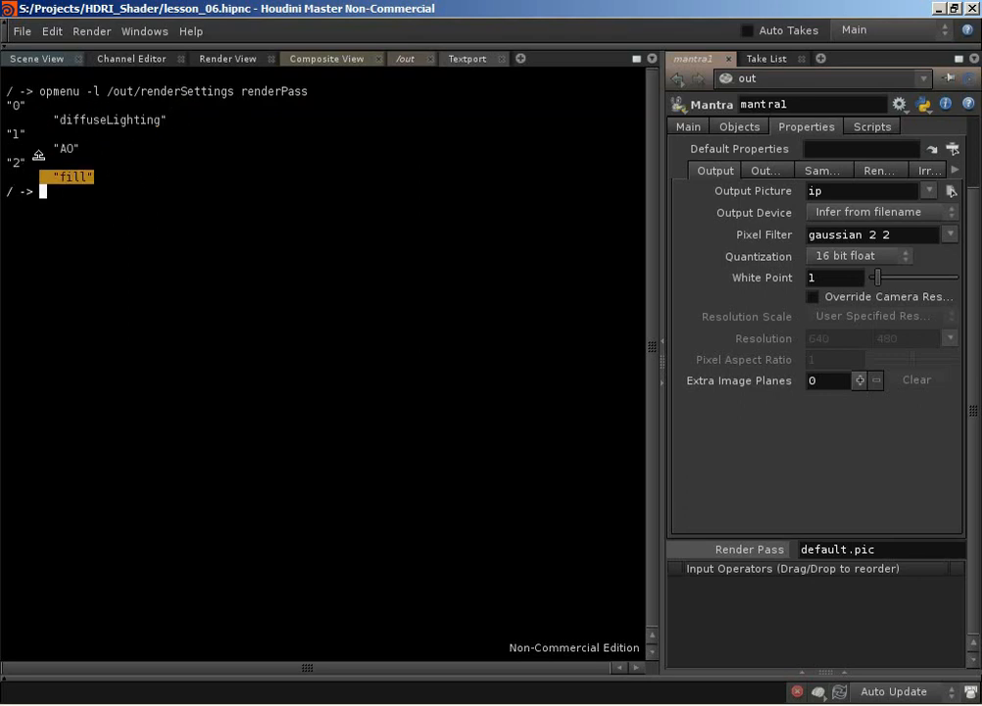
drag(105, 171, 6, 157)
drag(101, 149, 3, 140)
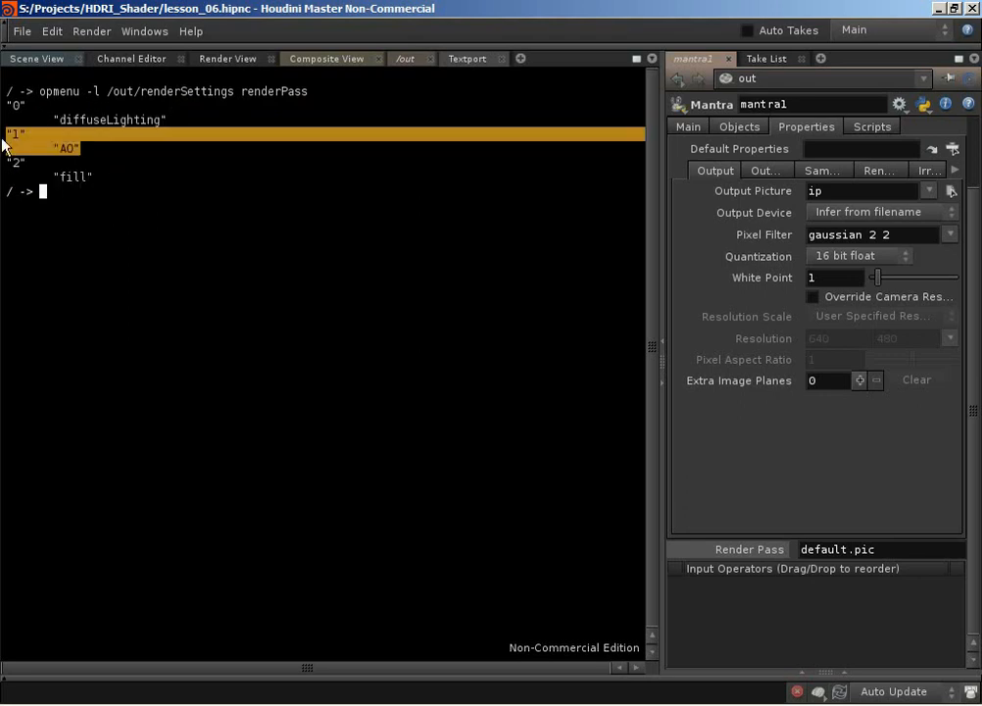
click(174, 121)
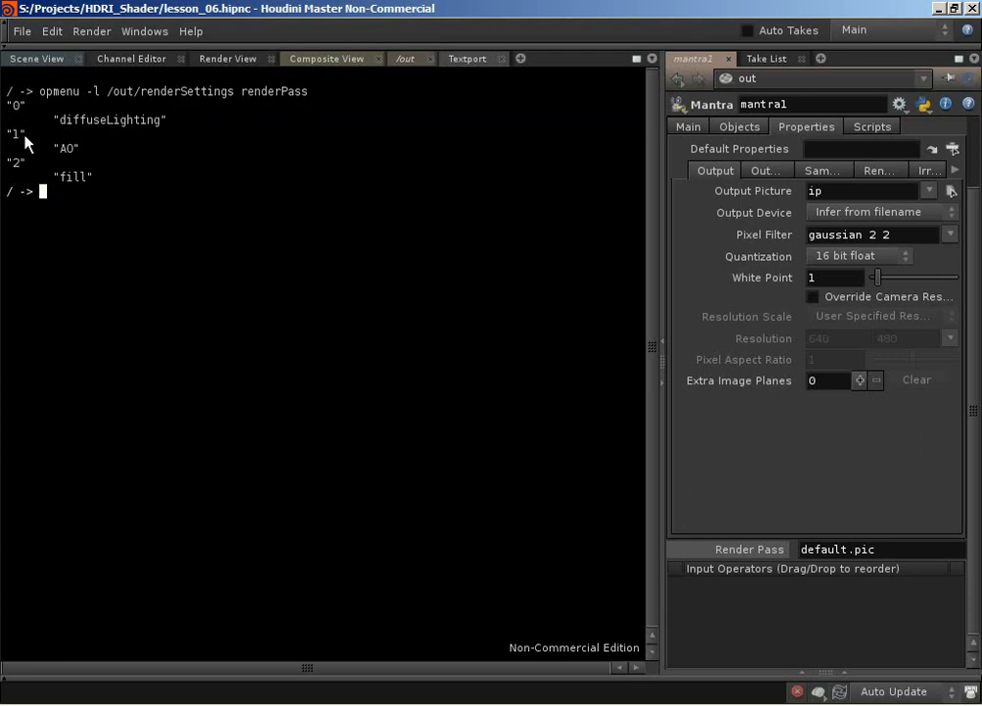
drag(5, 129, 69, 155)
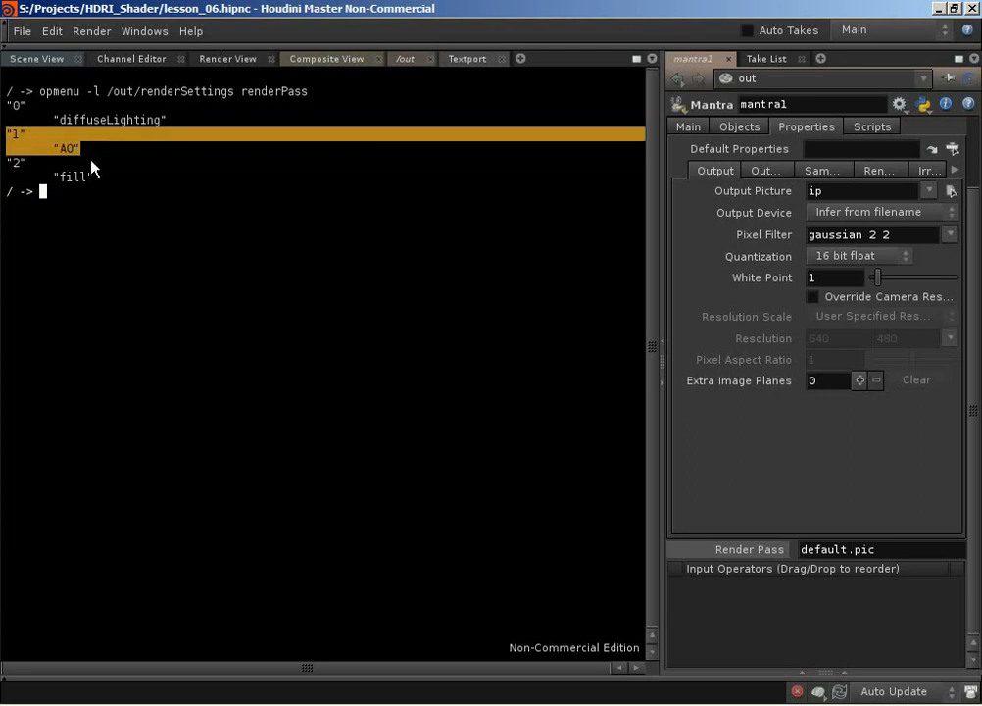
click(83, 154)
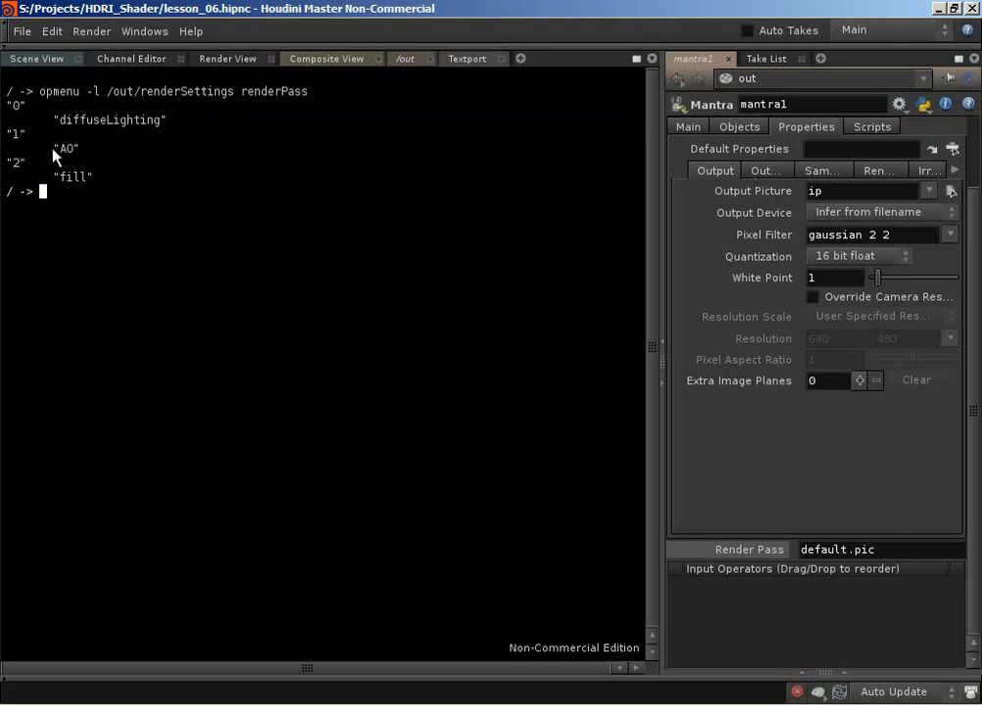
mouse_move(53, 149)
mouse_down()
mouse_move(5, 146)
mouse_move(66, 141)
mouse_up()
click(59, 144)
click(78, 169)
drag(39, 91, 309, 86)
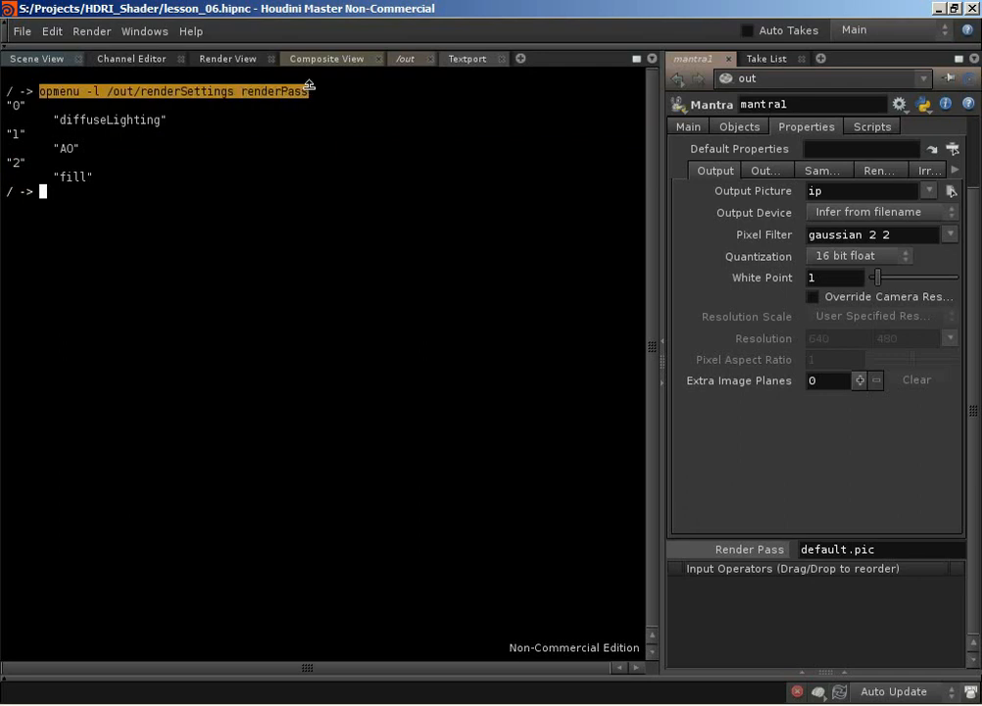
- Close the Textport pane and bring back the expression editor for mantra1's renderPass parameter
click(501, 58)
key(alt+e)
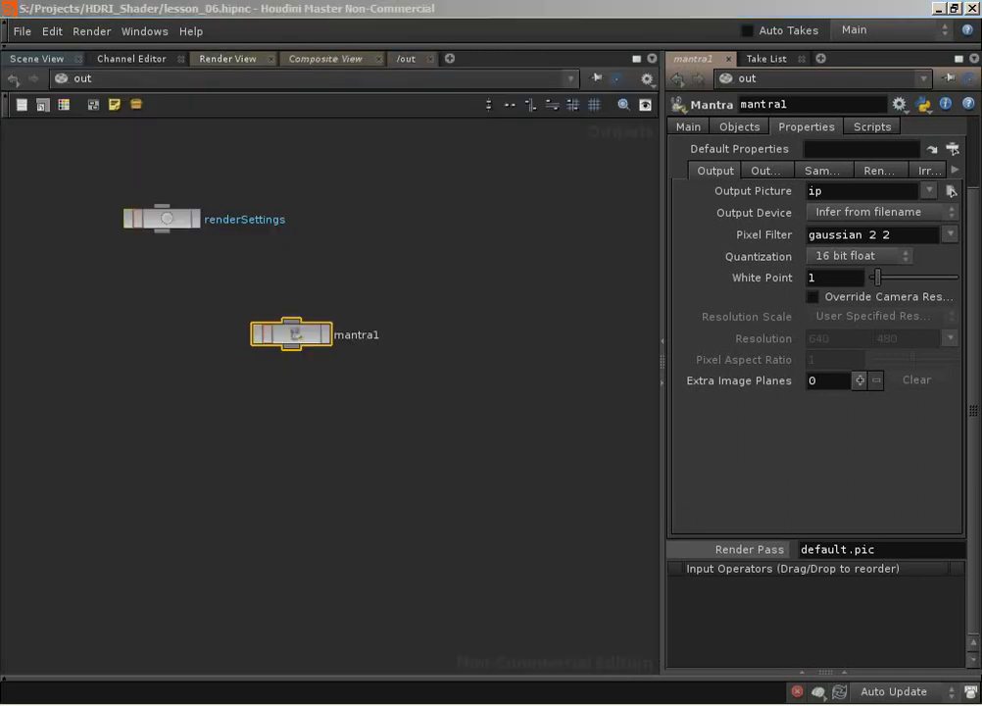
drag(724, 265, 609, 176)
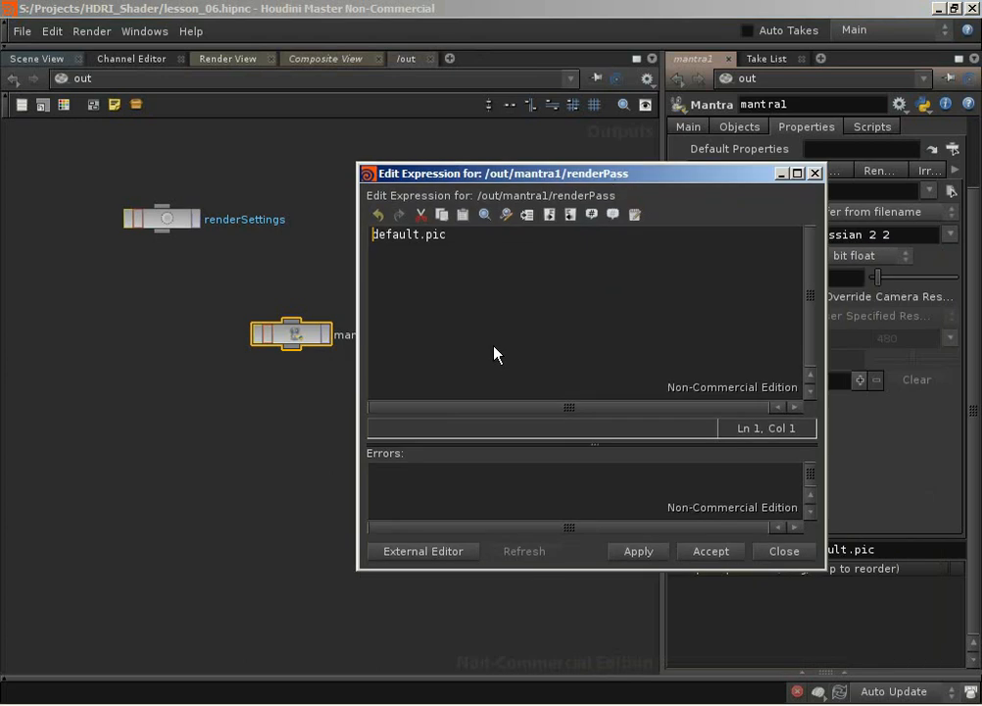
- Replace the whole renderPass expression with menuItems = hscript("opmenu -l /out/renderSettings renderPass")
key(ctrl+a)
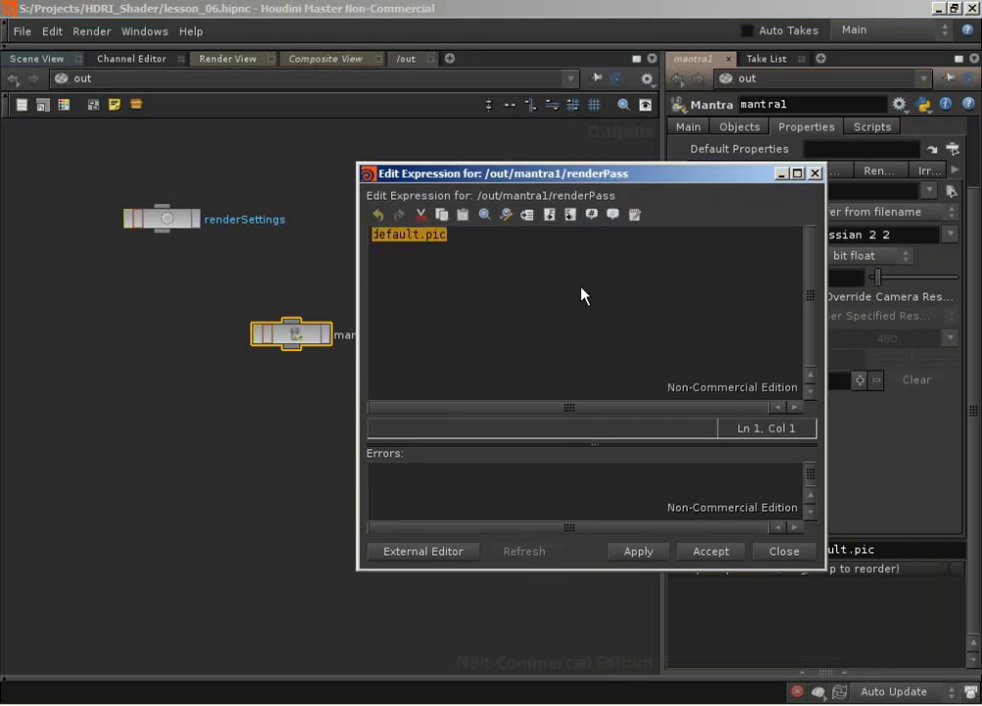
text(menuI)
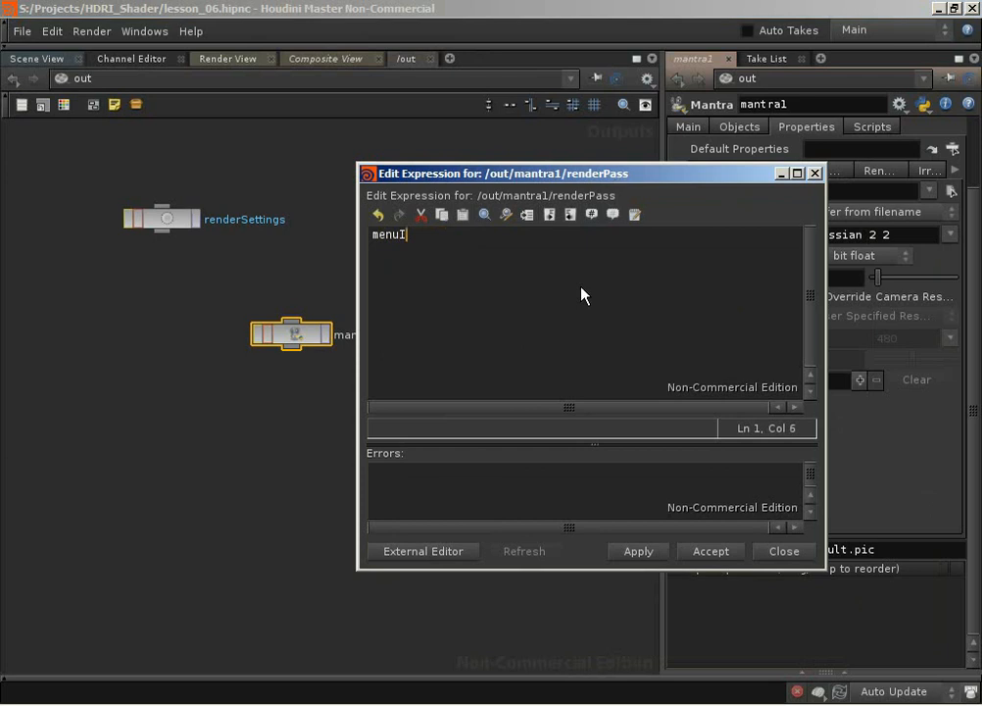
text(tems)
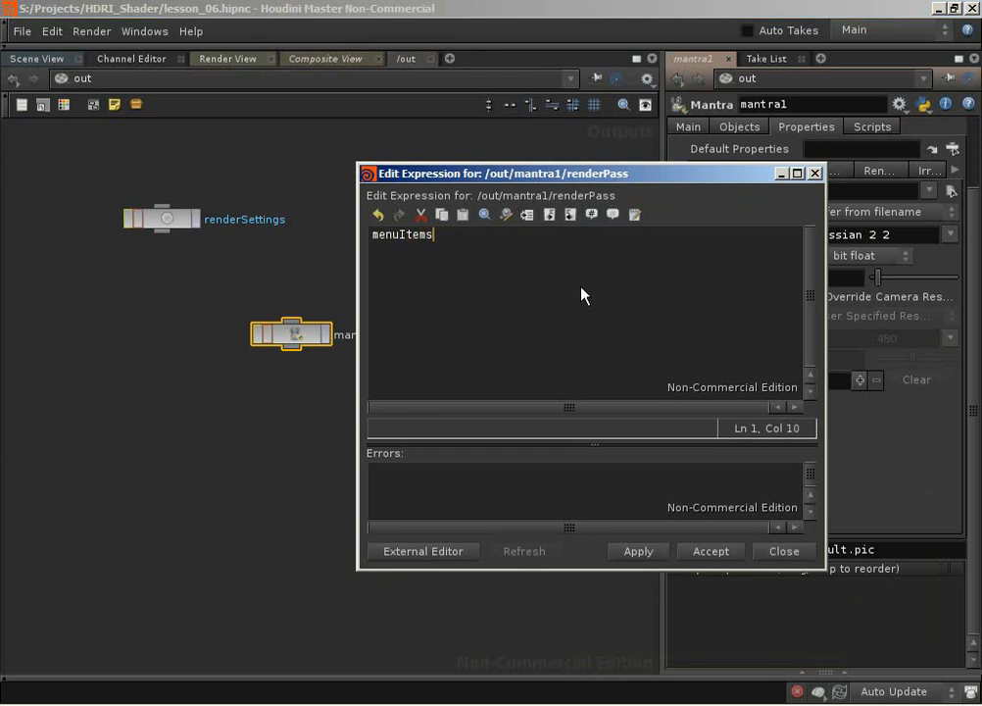
text( = hscript("opmenu -l)
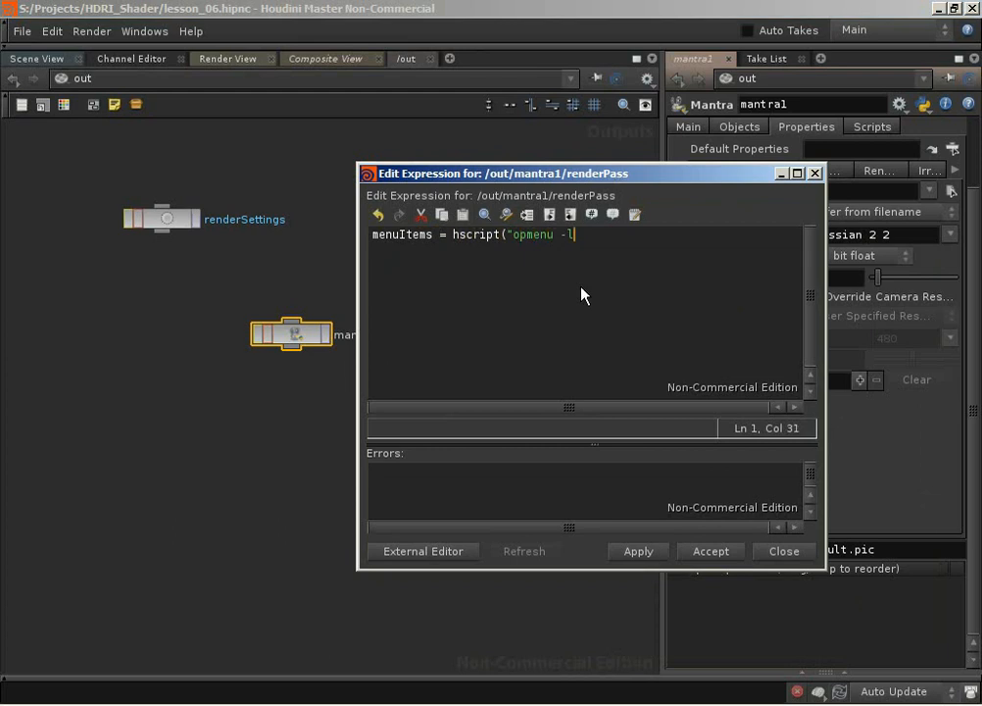
text( /out/renderSettings render)
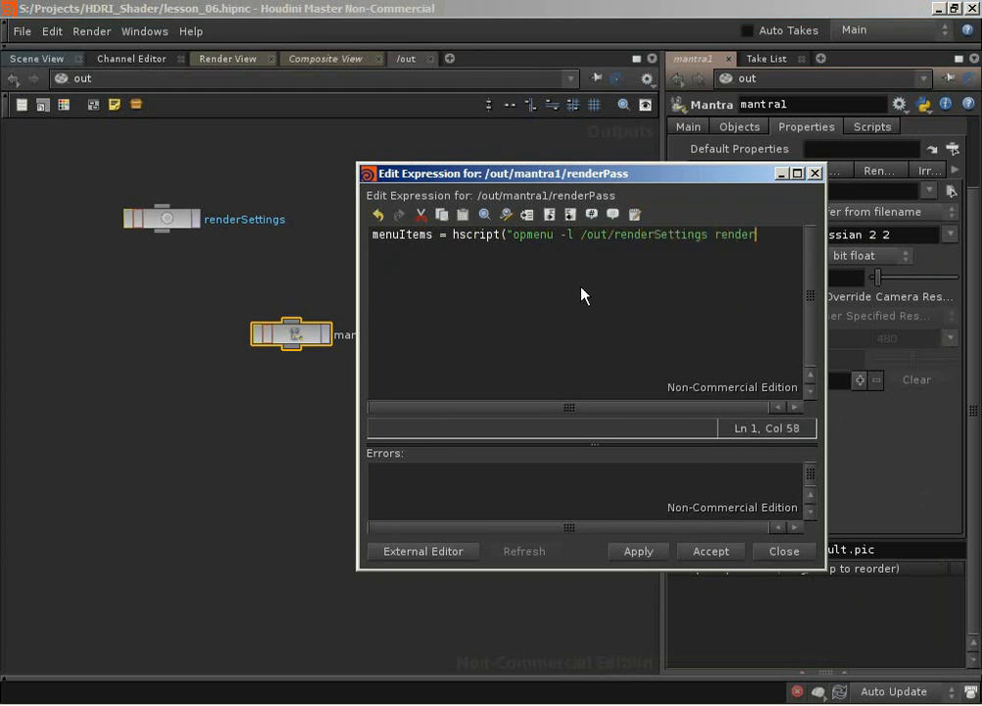
text(Pass"))
- Add a second line, print menuItems, to the expression and apply it to output the list to the console
key(Return)
text(print)
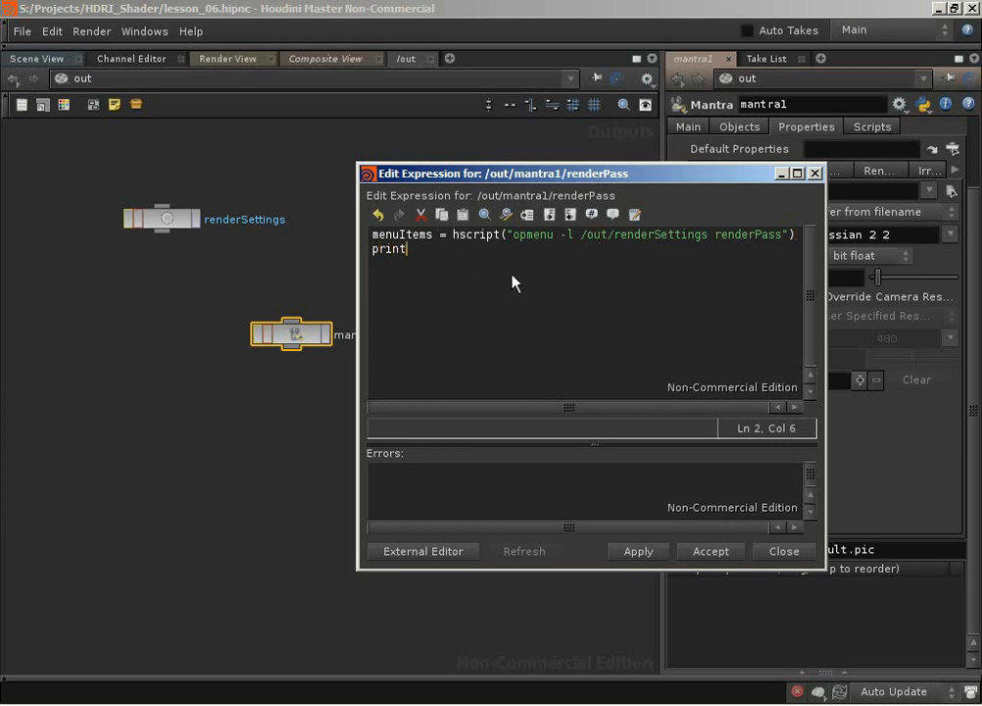
text( menuItems)
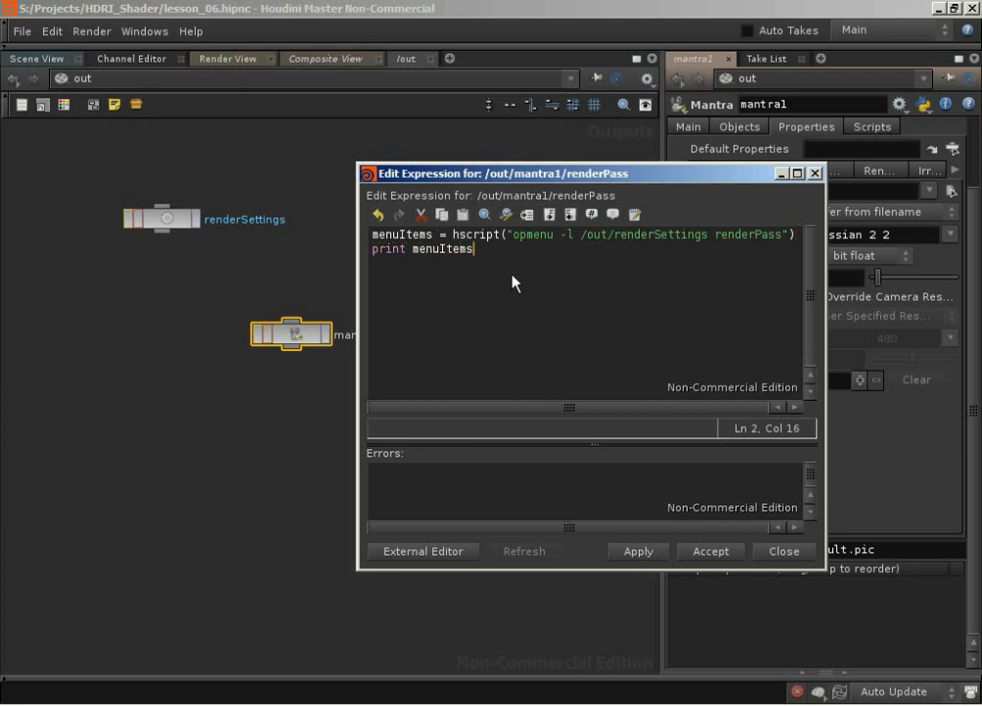
click(635, 551)
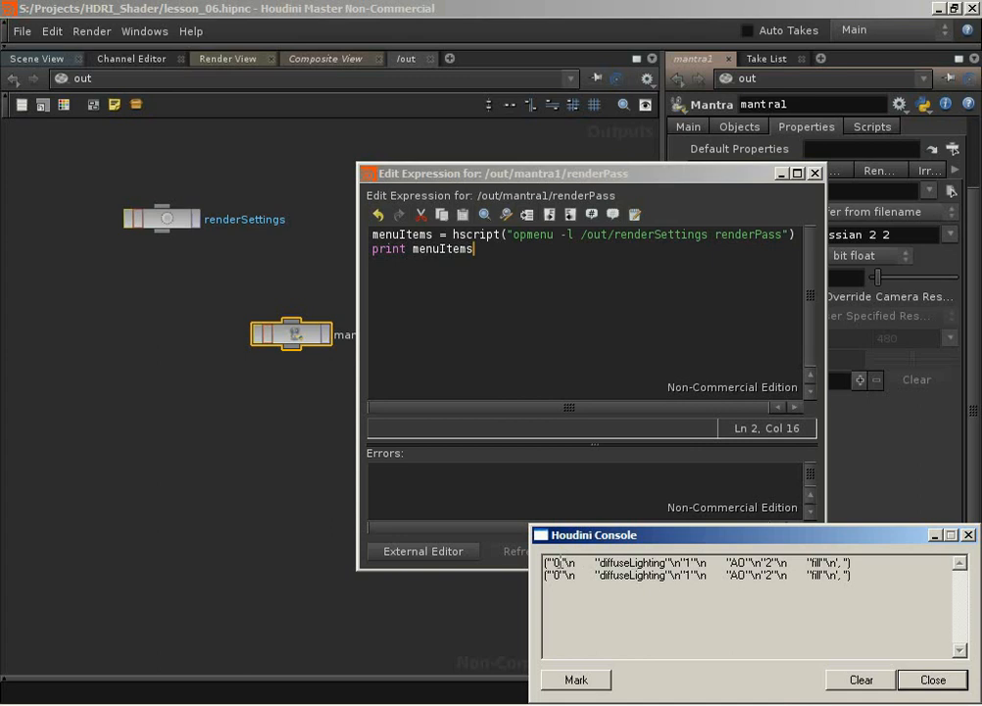
- Examine the printed opmenu output in the console, checking its indices, pass labels and the \n separators between them
drag(545, 562, 851, 557)
click(875, 573)
drag(565, 561, 577, 560)
drag(670, 562, 682, 562)
drag(751, 562, 757, 562)
drag(604, 562, 664, 562)
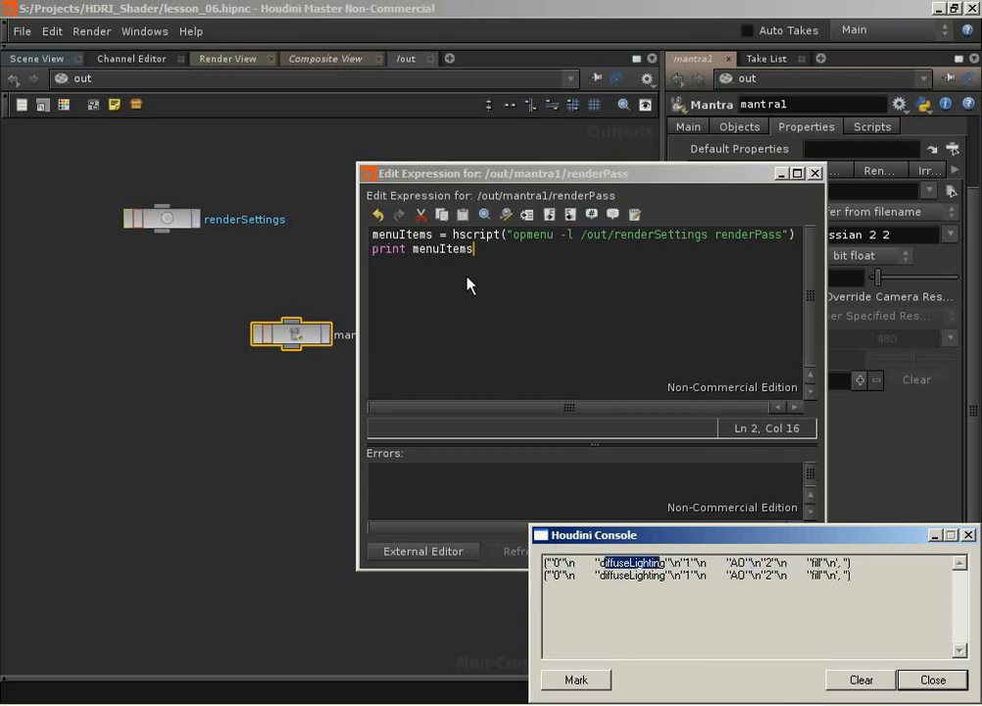
click(495, 253)
drag(492, 255, 373, 249)
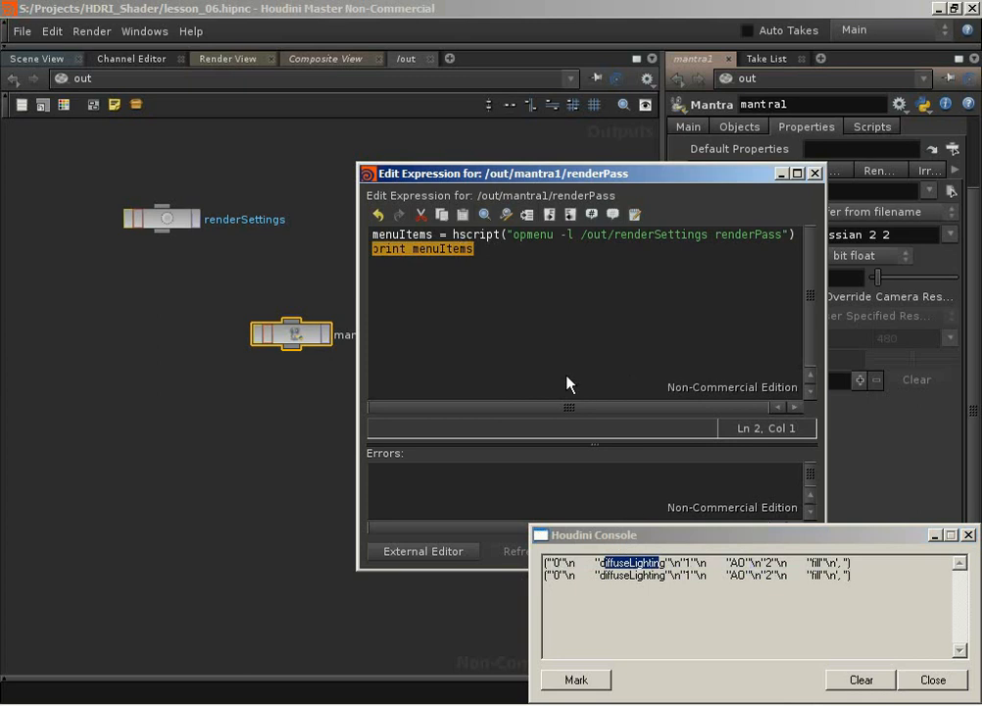
click(667, 562)
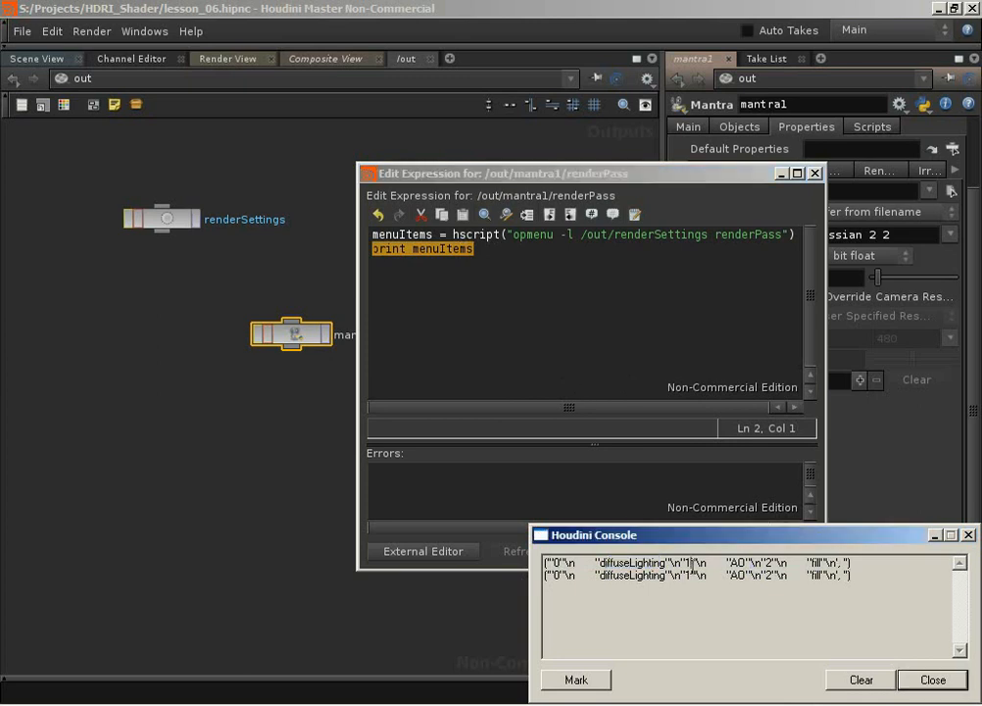
key(shift+Right)
key(shift+Right)
- Replace the print line with menuItems = str(menuItems).split("\\n") to break the menu output into a list
click(450, 258)
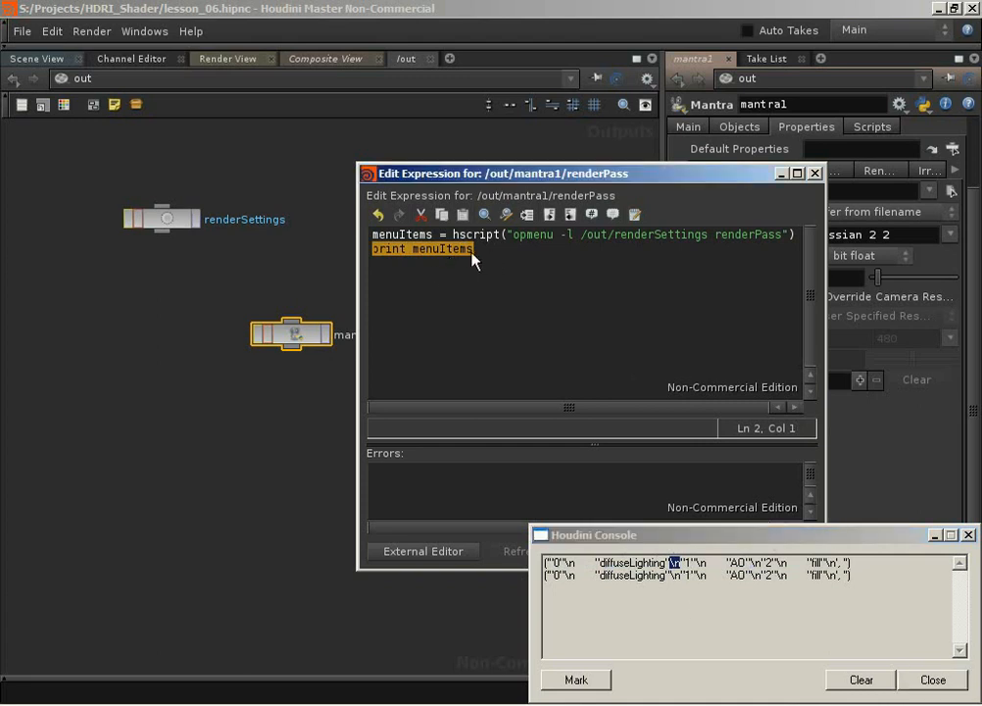
click(526, 252)
key(shift+Home)
text(menu)
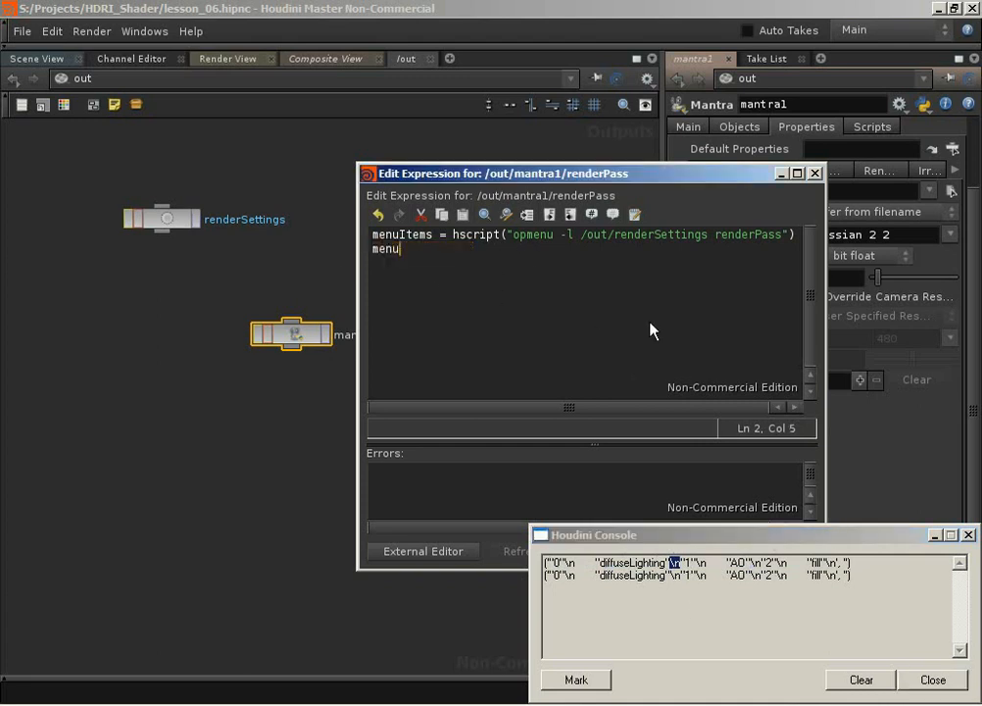
text(Items = s)
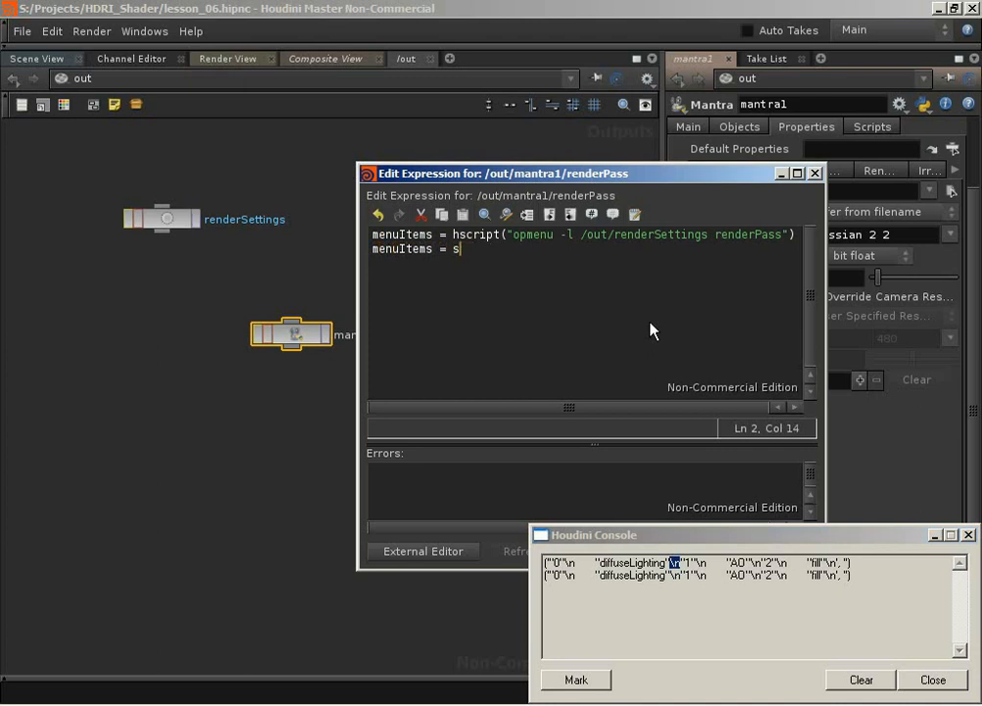
text(tr(menuItems))
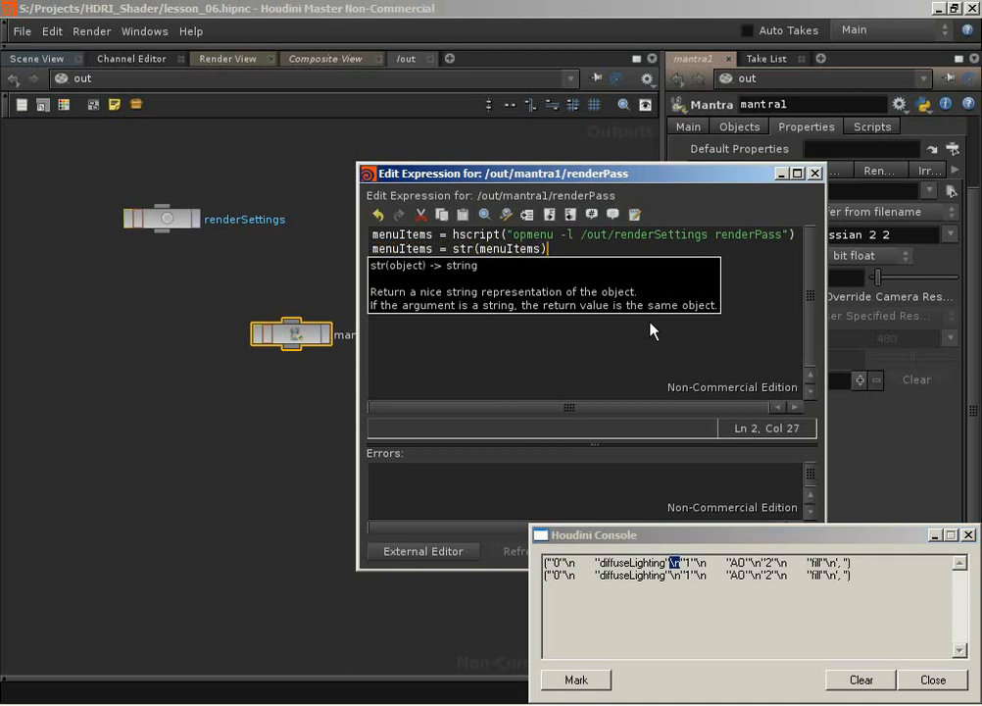
text(.spl)
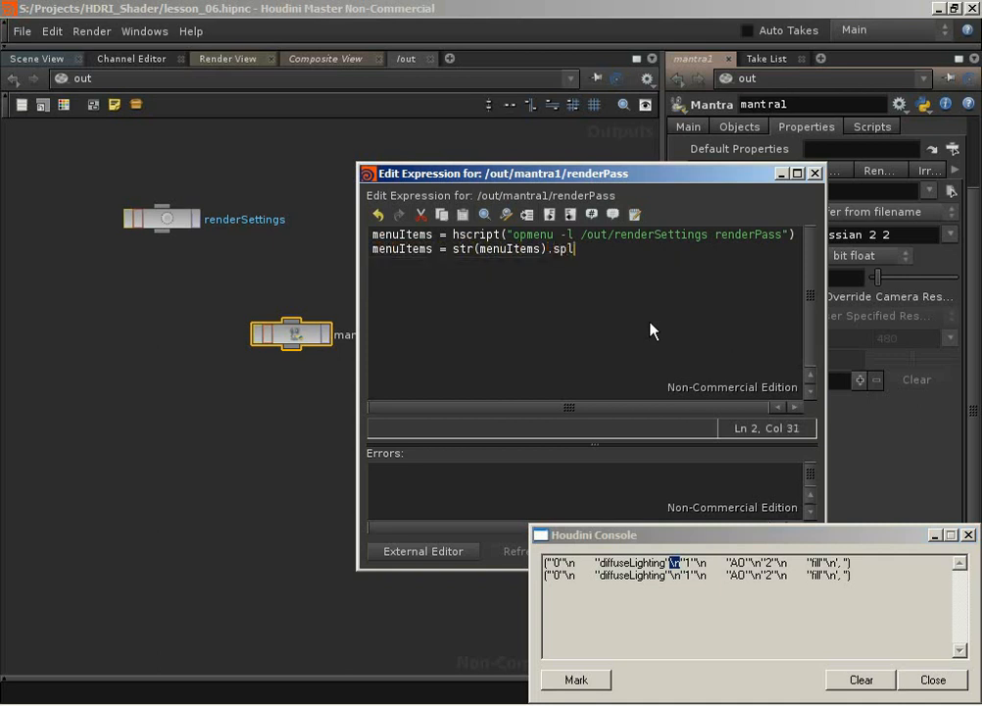
text(it(" "))
key(Left)
key(BackSpace)
key(BackSpace)
text(\\n")
key(End)
- Add print menuItems as the third line, clear the console and apply the expression to output the split list
double_click(618, 249)
click(640, 249)
key(Return)
text(print menuItems)
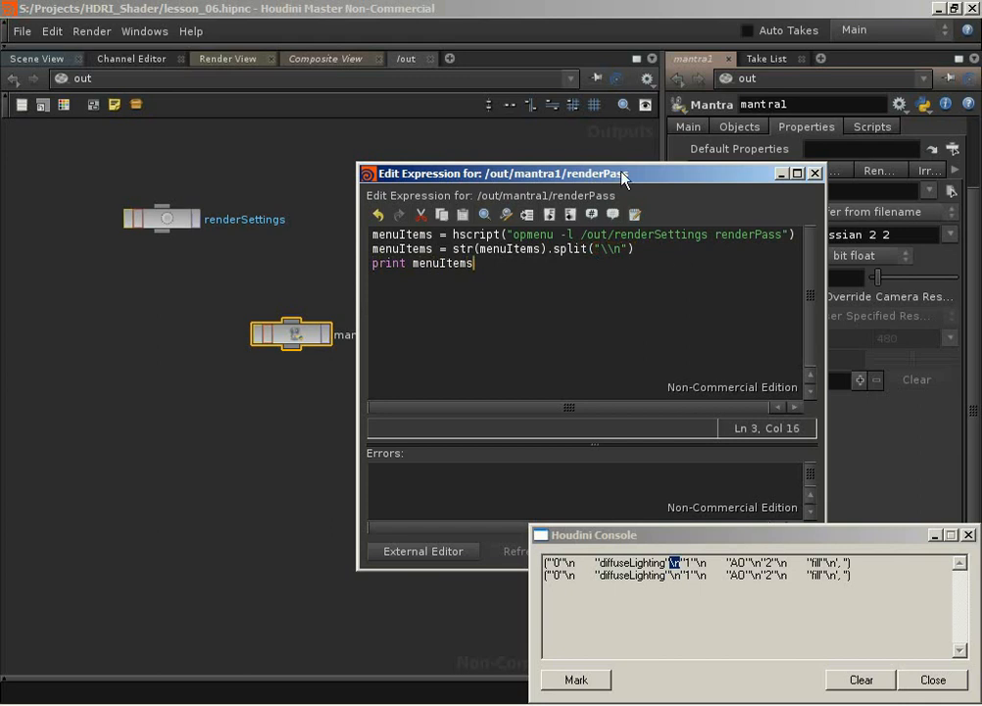
drag(624, 178, 536, 100)
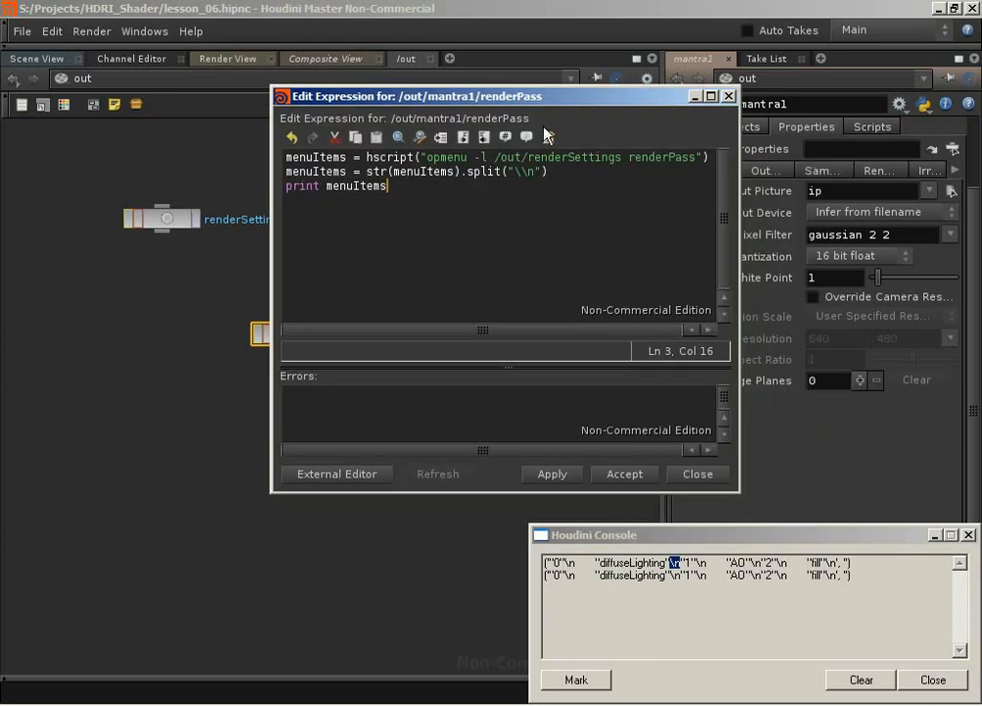
click(862, 679)
click(552, 474)
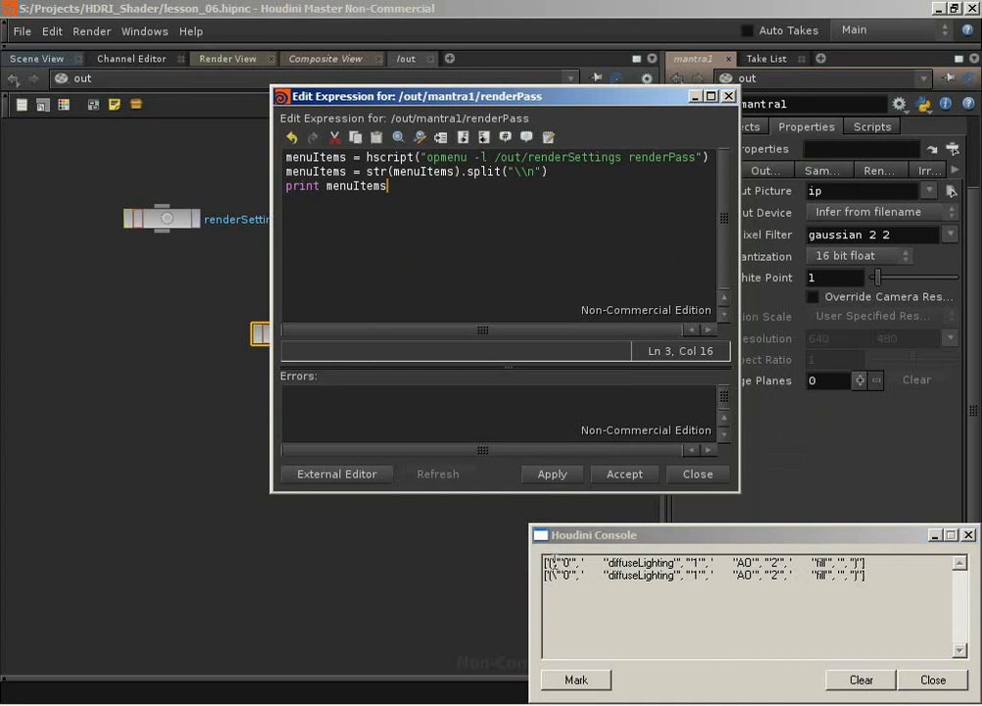
- Examine the split list in the console, checking how indices and pass labels alternate as separate elements
drag(545, 563, 889, 561)
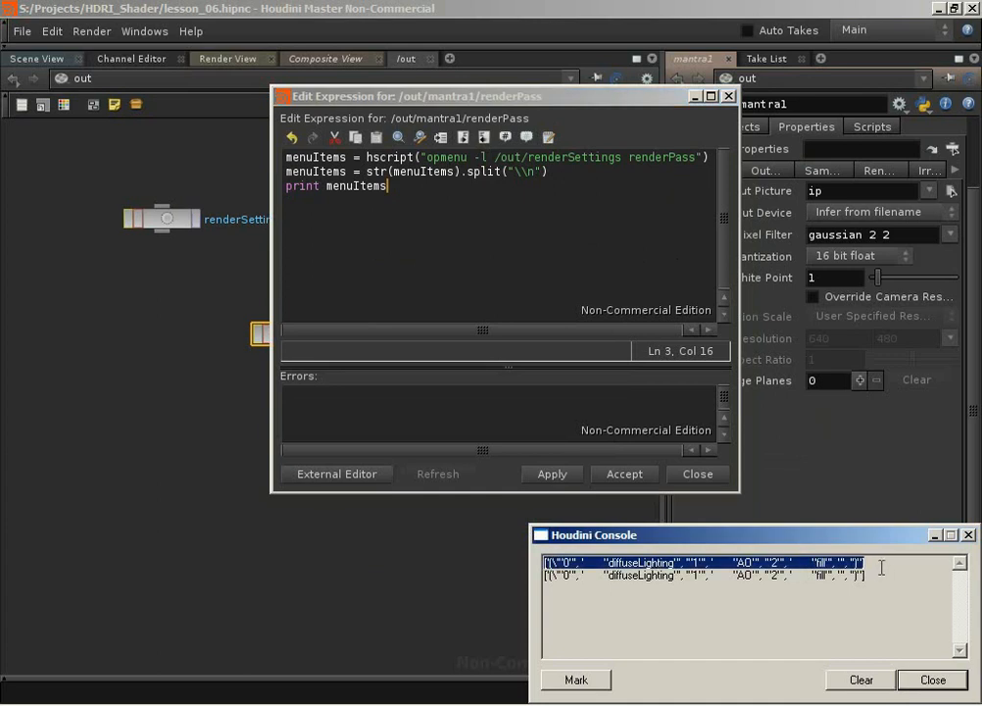
click(577, 593)
double_click(578, 561)
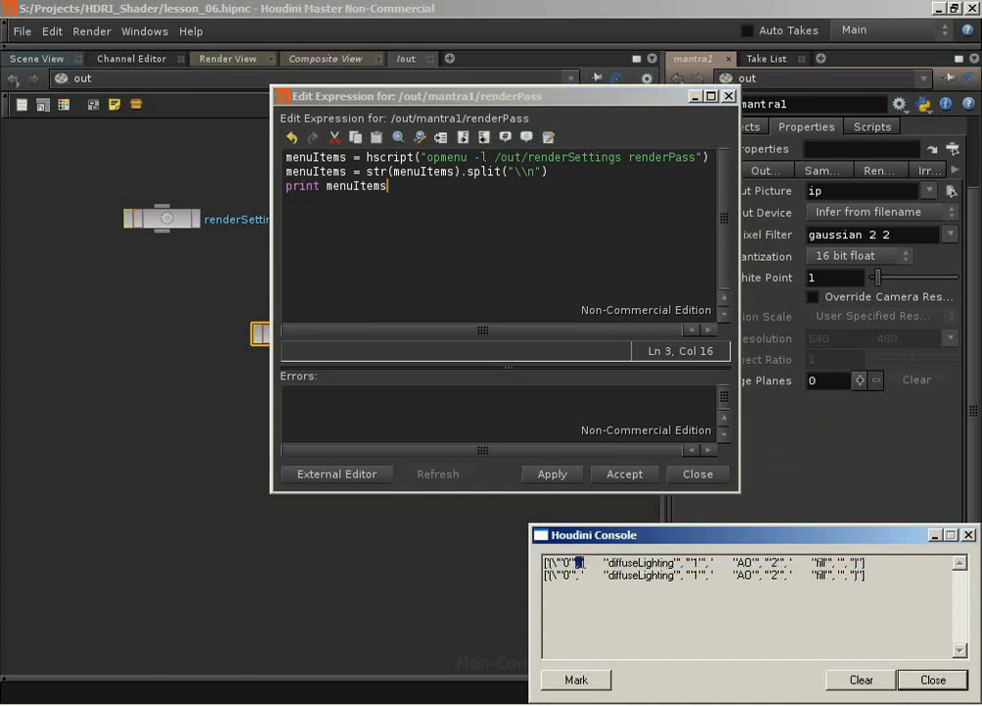
drag(679, 564, 708, 563)
drag(785, 564, 765, 564)
click(796, 608)
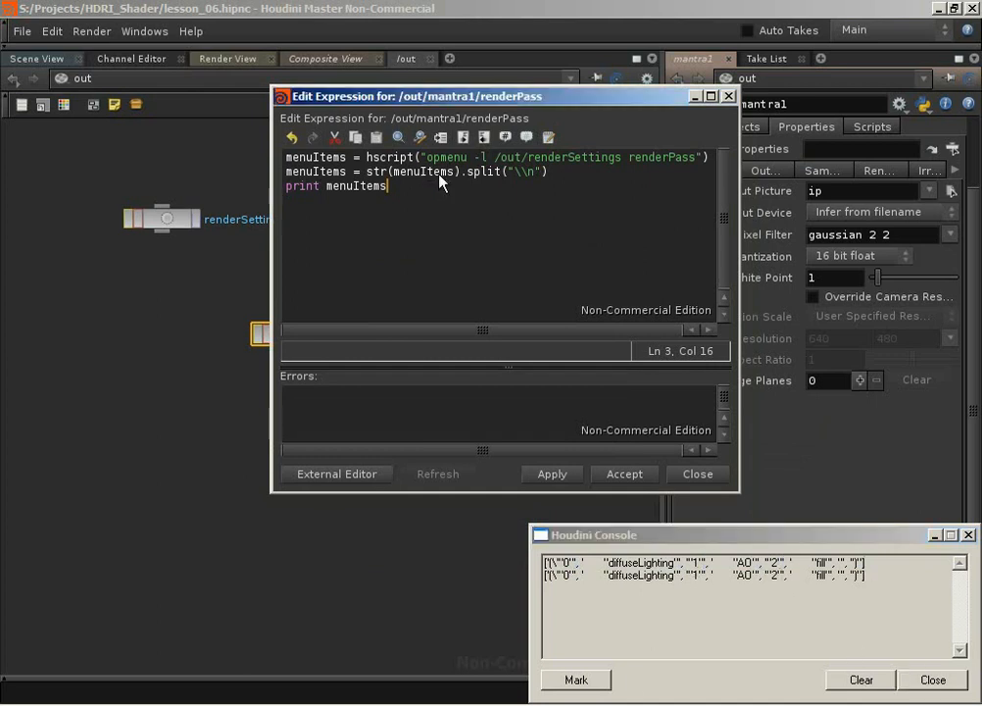
- Insert a line before the print statement reading menuItem = 2*ch("/out/renderSettings/renderPass") + 1 to compute the label's list index
click(564, 177)
key(Right)
key(Return)
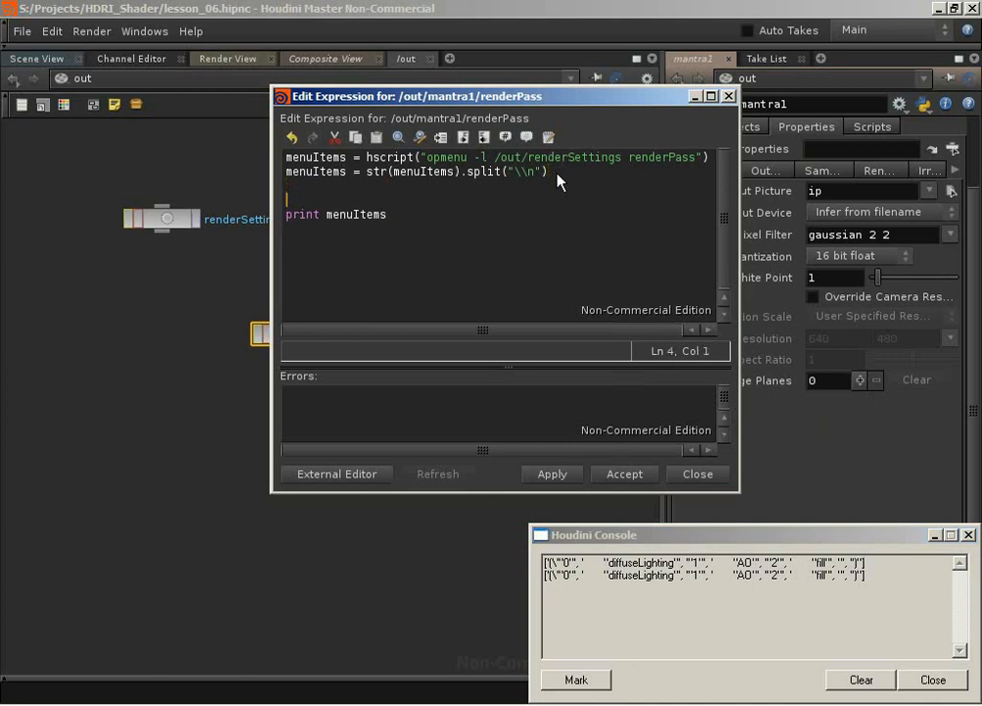
key(Up)
text(menuItem =)
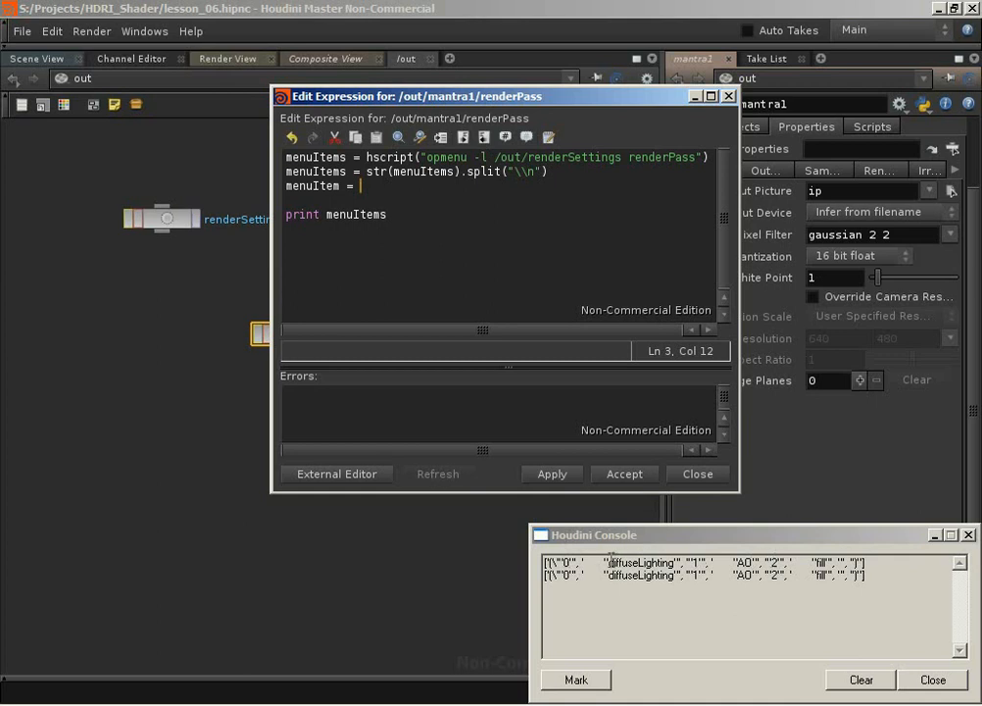
drag(612, 563, 674, 564)
click(562, 563)
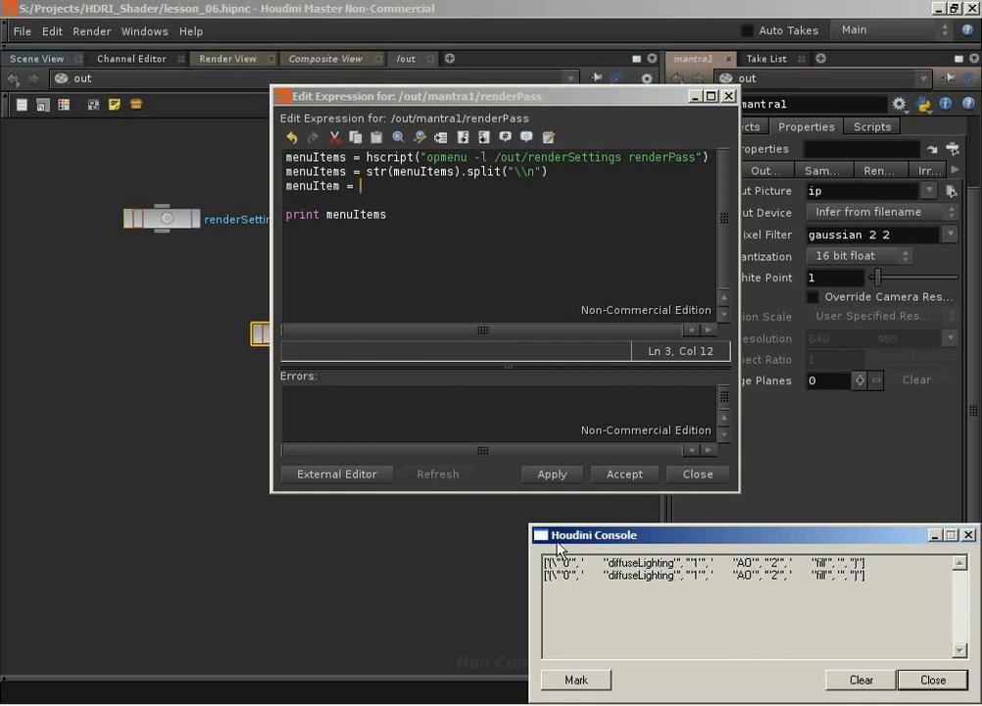
drag(609, 563, 675, 563)
click(658, 564)
double_click(744, 563)
click(377, 191)
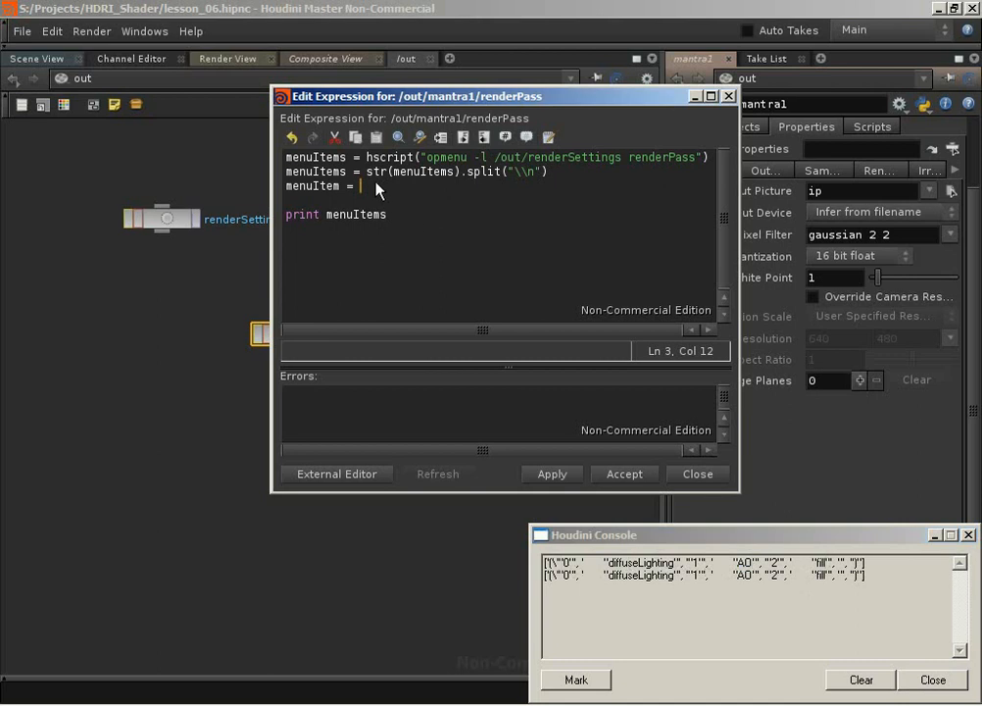
text(2*ch("/out/renderSe)
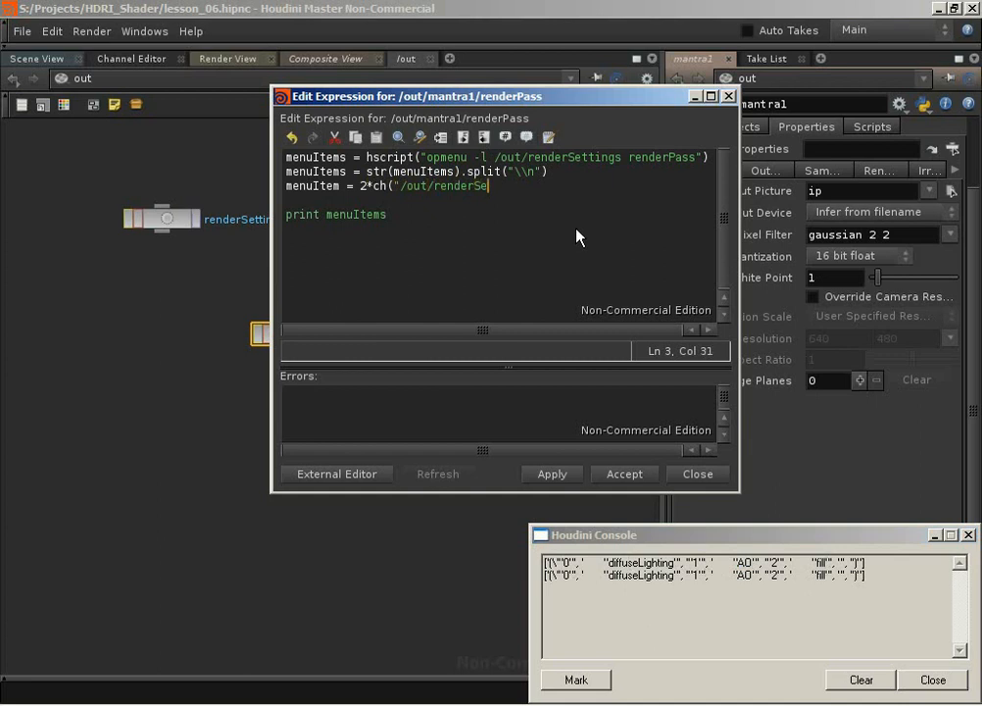
text(ttings/renderPas)
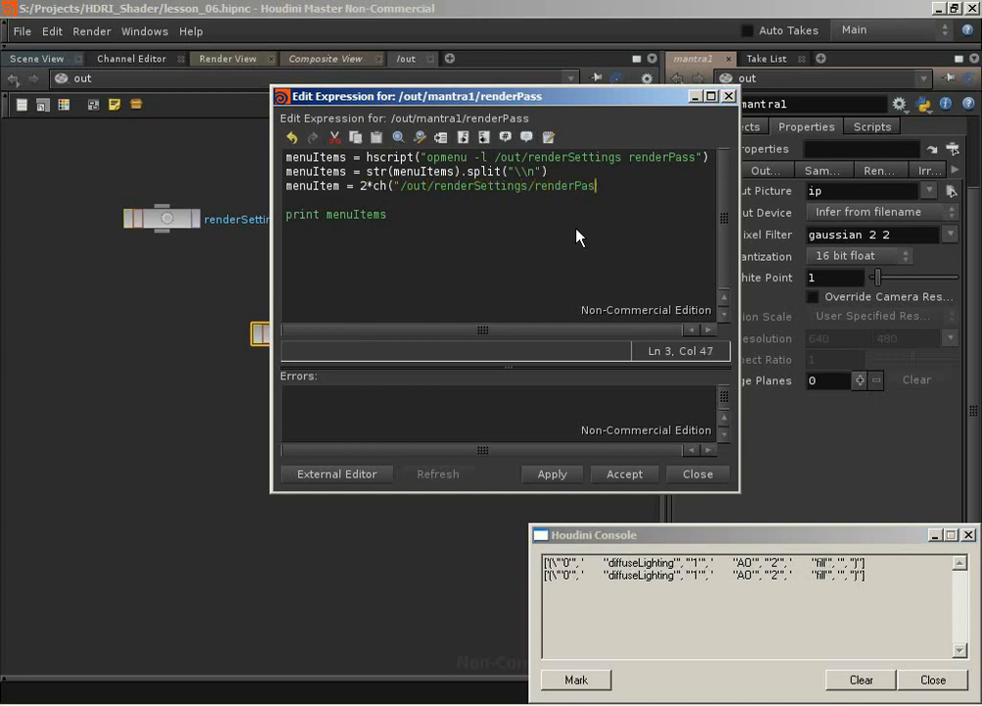
text(s") + 1)
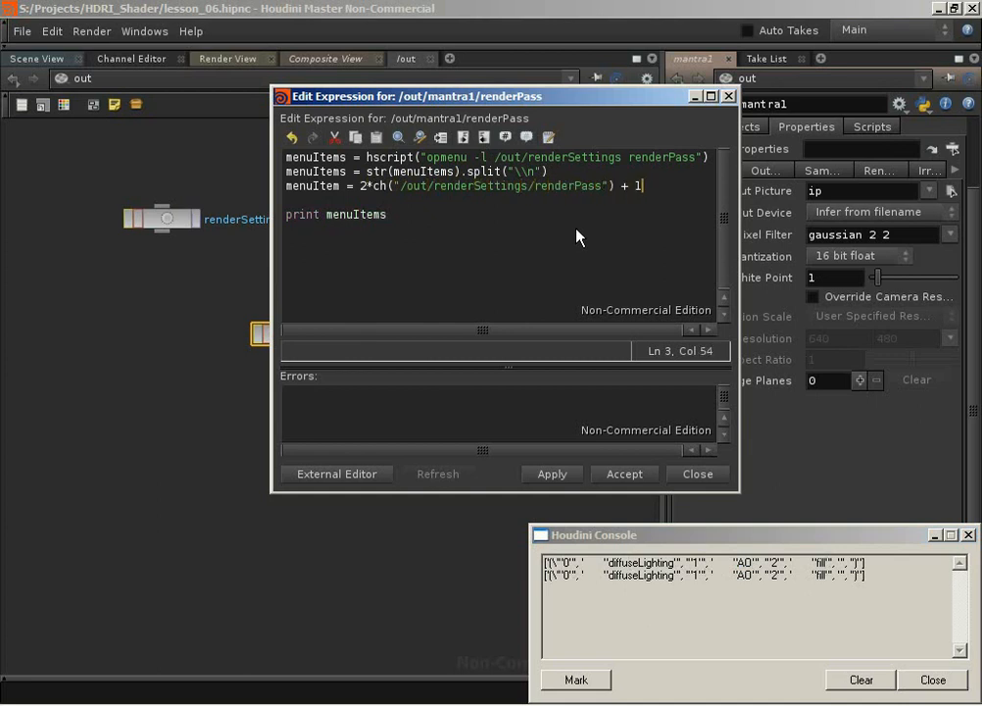
- Add the line print menuItems[menuItem] below the index calculation and remove the old print menuItems line
key(Return)
text(menuItems[)
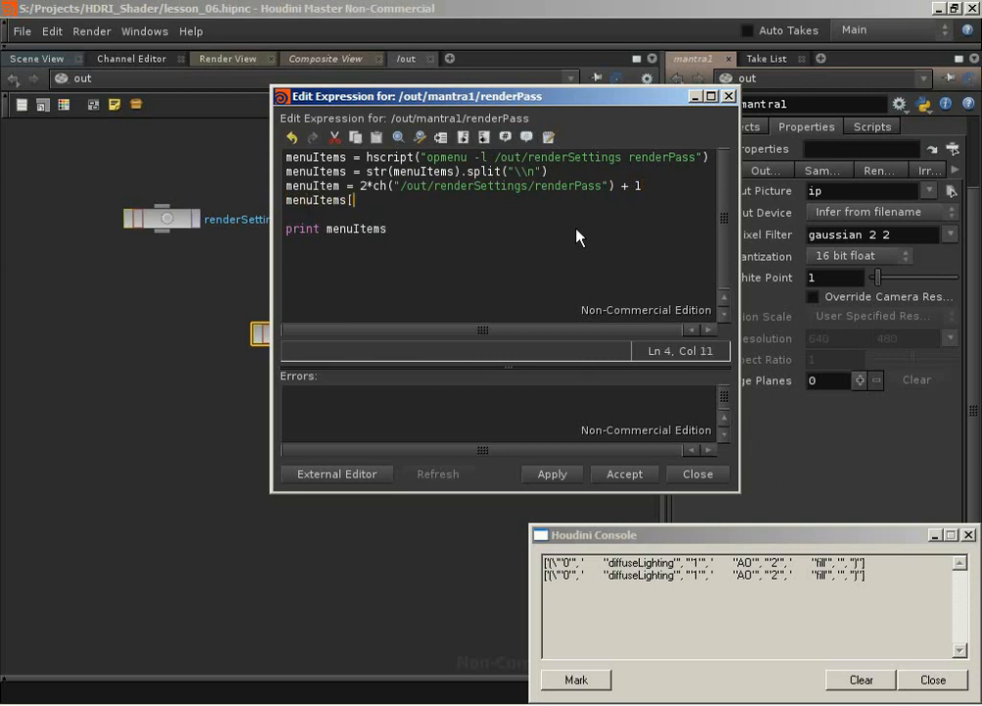
text(menuItem])
click(291, 201)
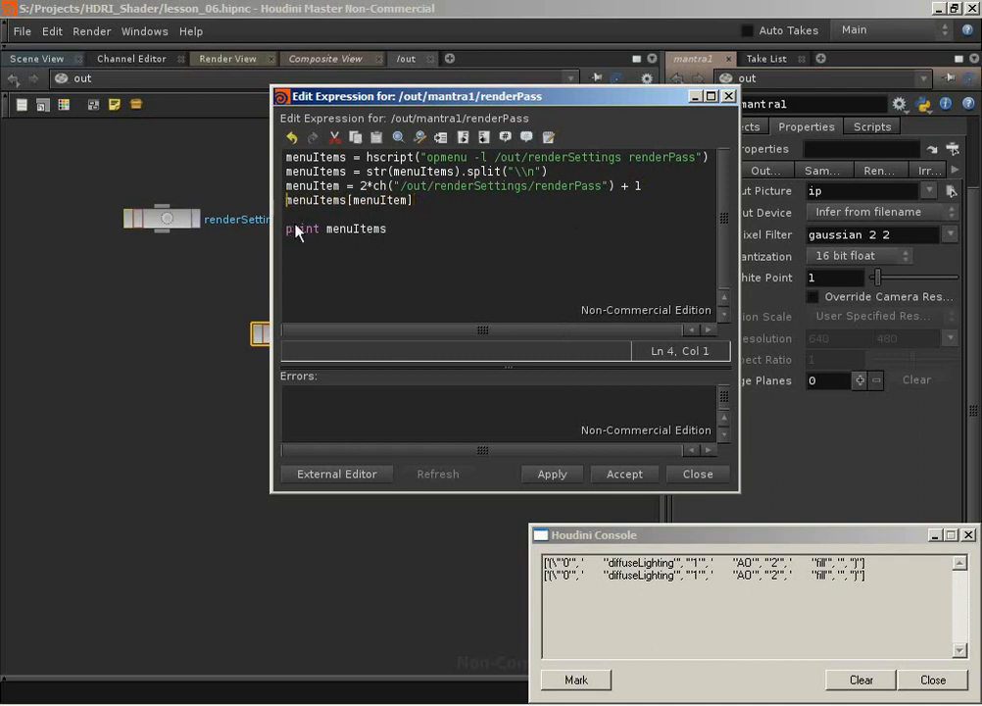
text(print)
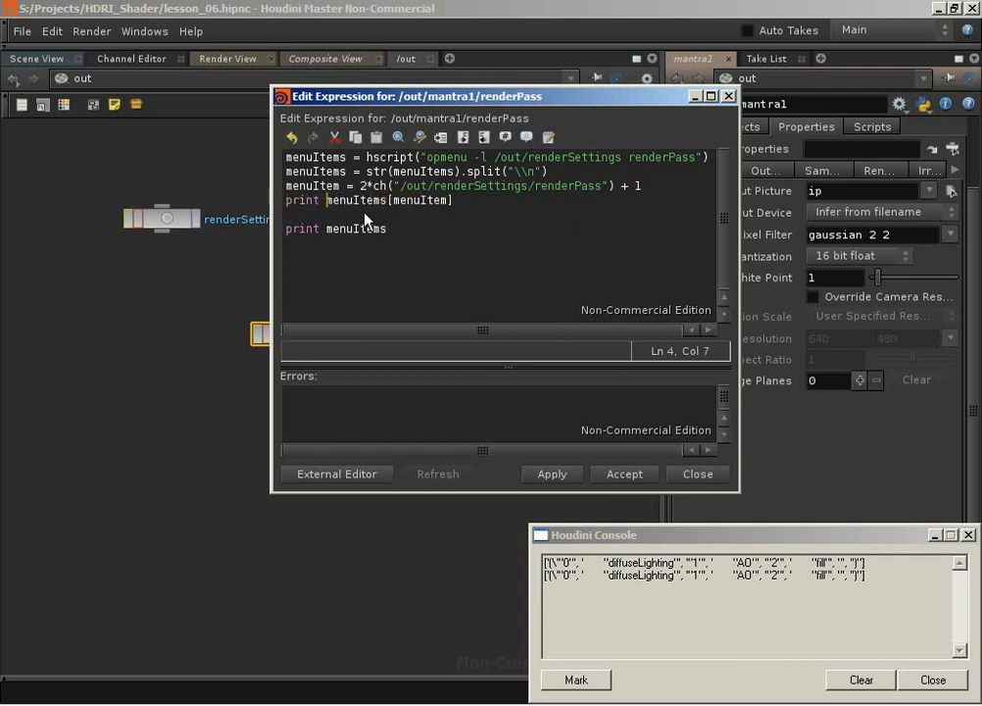
drag(404, 214, 432, 241)
key(Delete)
- Clear the console, apply the expression and inspect the spaces and quotes around the printed pass name
click(862, 680)
click(550, 475)
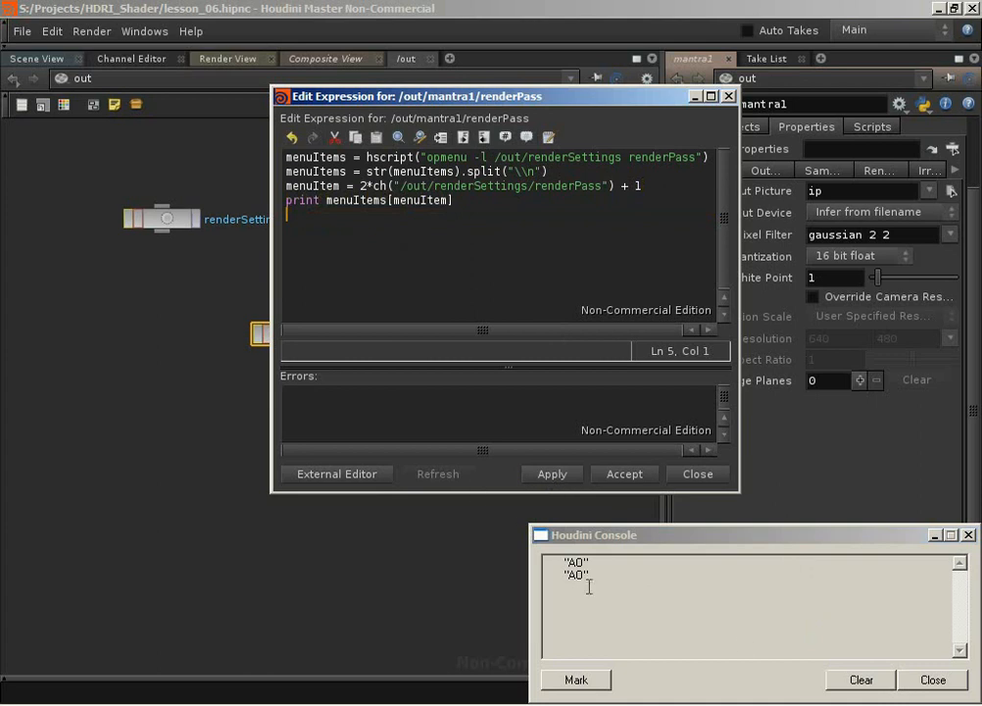
drag(590, 561, 566, 561)
click(566, 562)
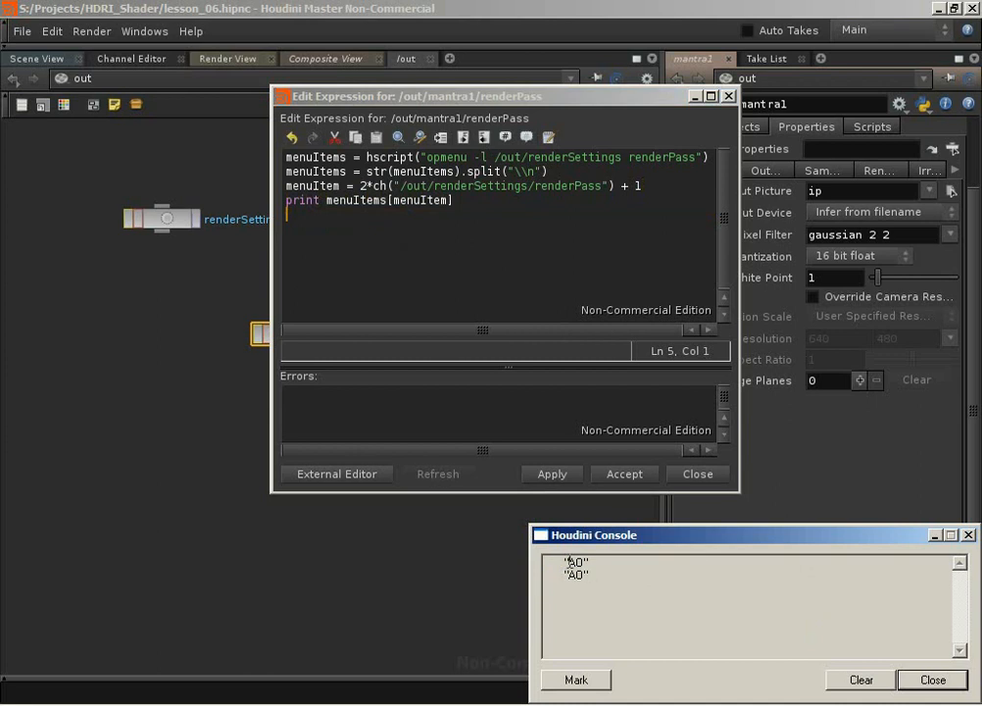
- Change print to return on the menuItems[menuItem] line so the expression returns the pass name
click(474, 213)
click(454, 200)
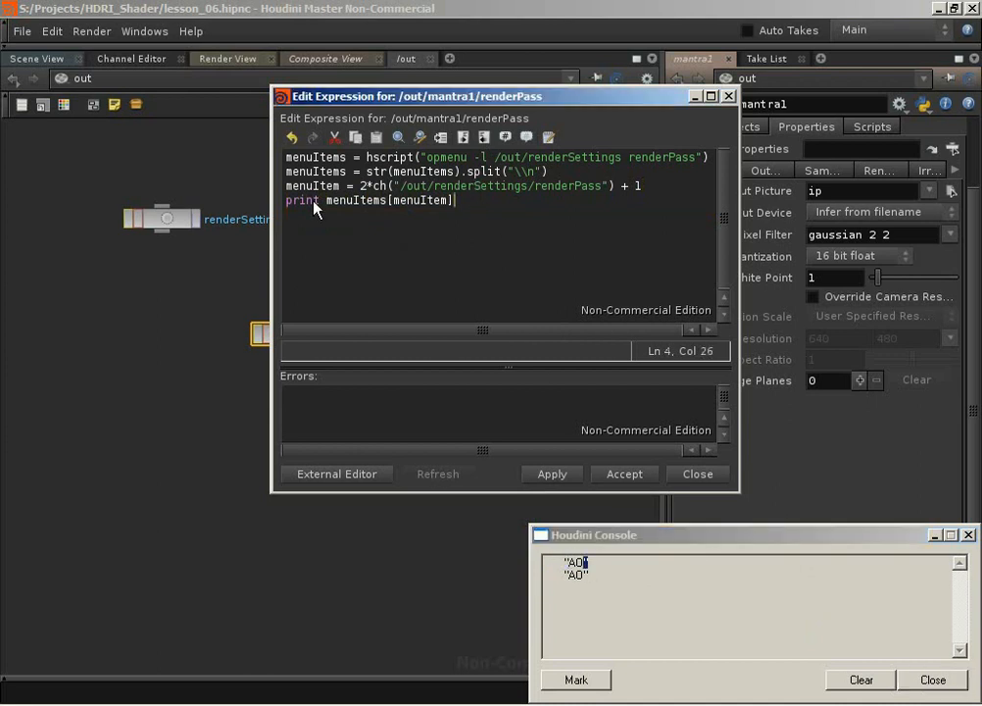
click(325, 201)
key(shift+Left)
key(shift+Left)
key(shift+Left)
key(shift+Left)
key(shift+Left)
text(return)
- Append .strip(" \"") to the return line to remove spaces and quotes, and accept the expression
key(Right)
key(Right)
key(Right)
key(Right)
key(Right)
key(Right)
key(Right)
key(Right)
key(Right)
key(Right)
key(Right)
key(Right)
key(Right)
key(Right)
key(Right)
key(Right)
key(Right)
key(Right)
key(Right)
key(Right)
text(.strip(")
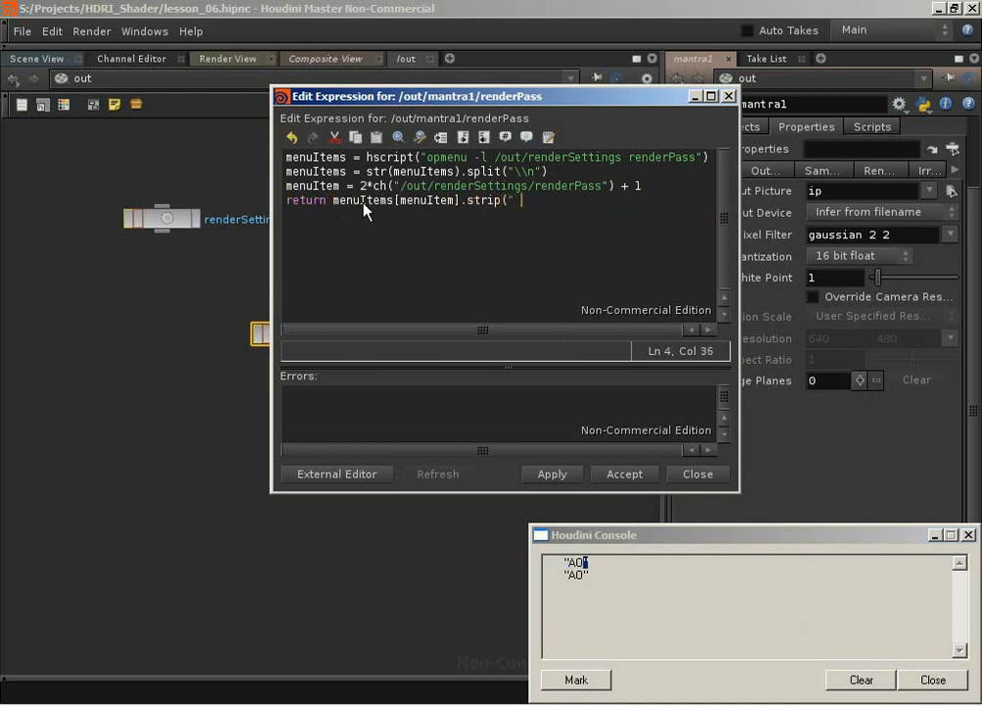
text( \""))
click(631, 475)
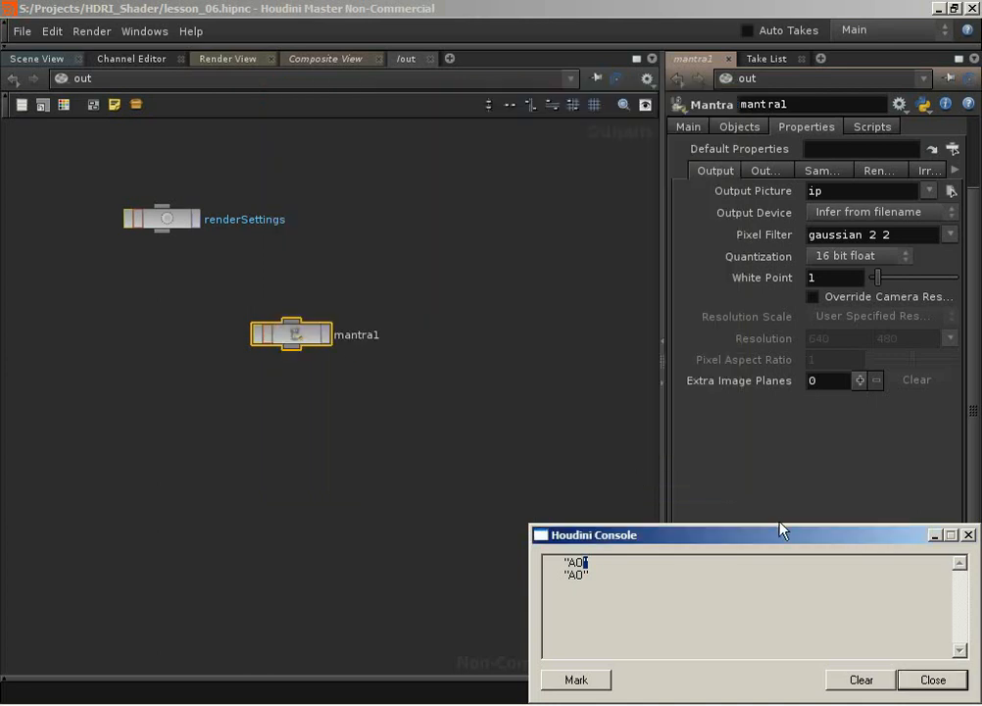
- Close the Houdini Console and toggle mantra1's Render Pass parameter from its expression to its evaluated value
click(933, 680)
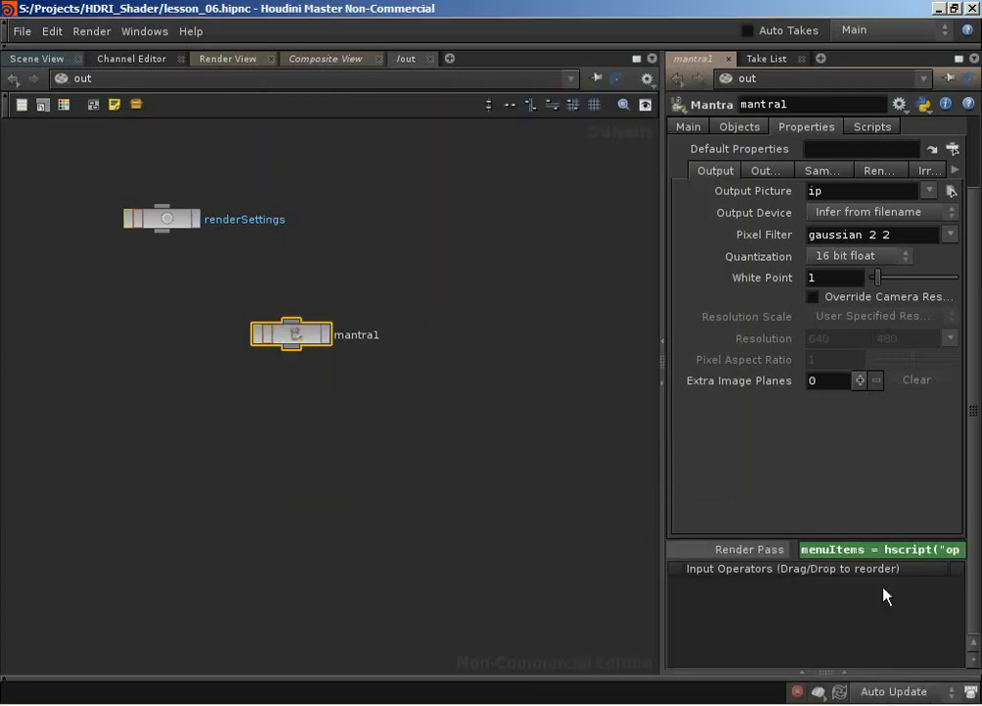
right_click(760, 551)
click(819, 553)
right_click(820, 553)
mouse_move(684, 447)
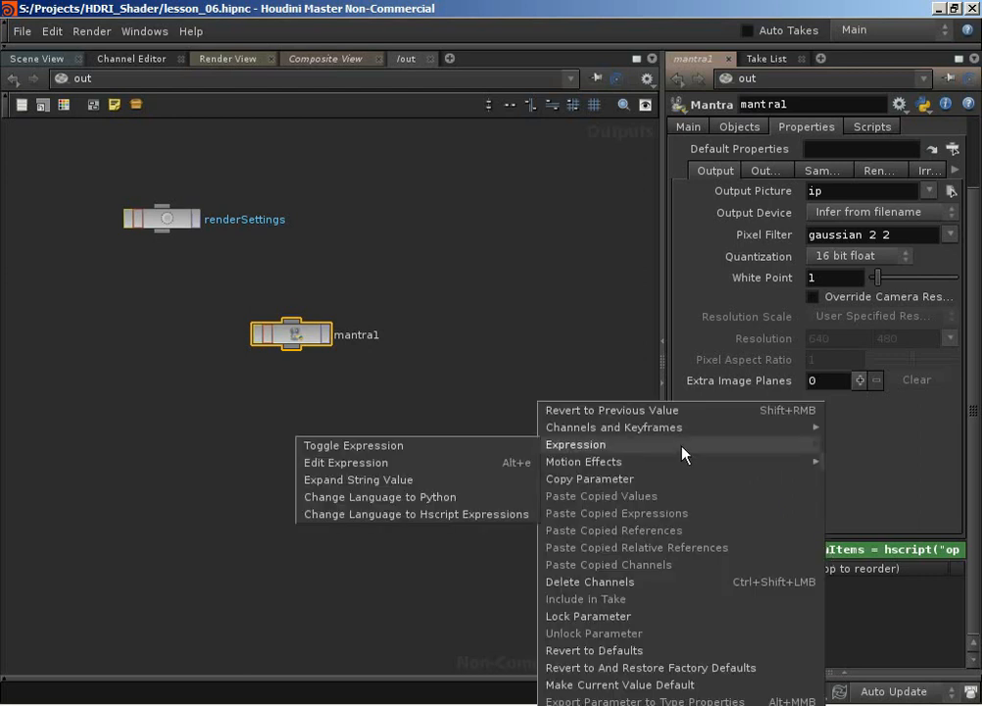
click(406, 447)
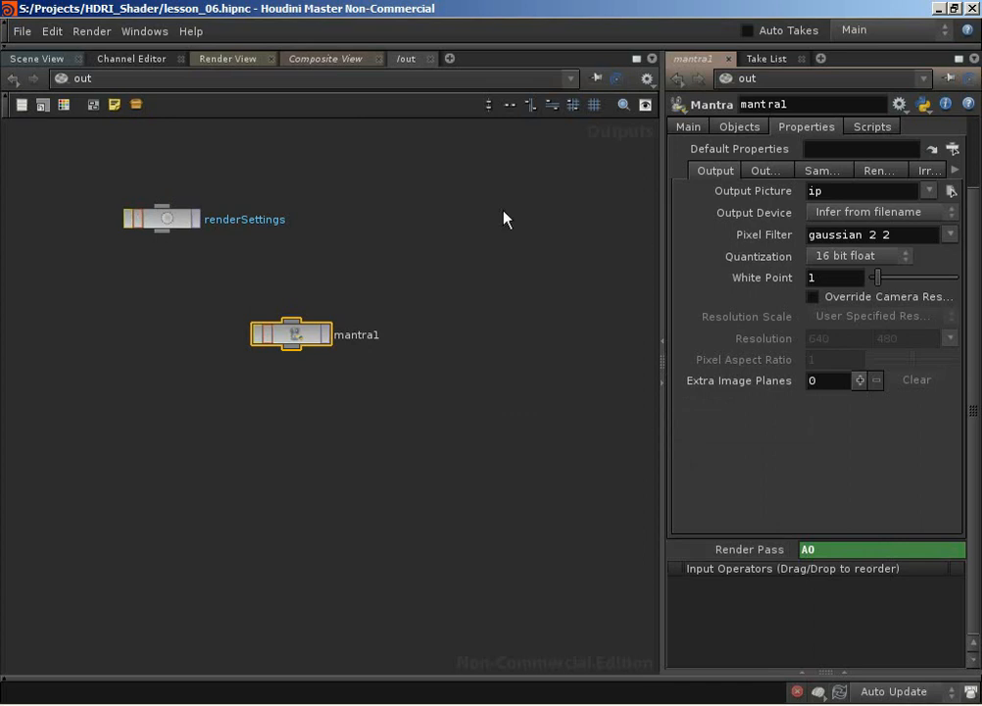
- Tear off a floating copy of mantra1's parameter pane and size it to show the Render Pass parameter
click(969, 58)
click(856, 156)
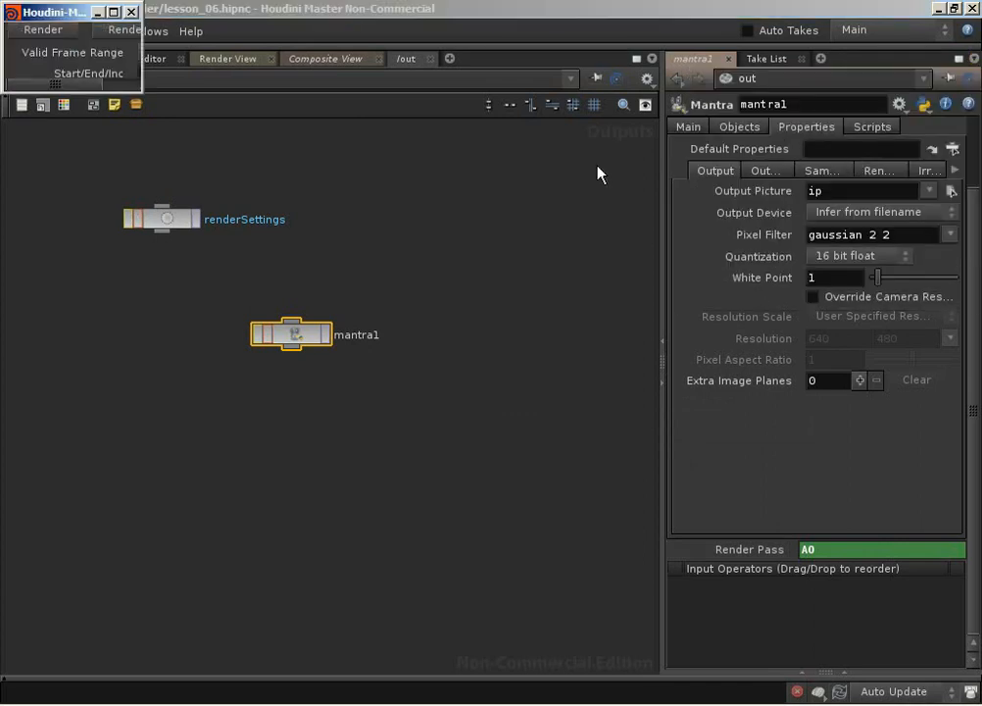
drag(142, 91, 241, 300)
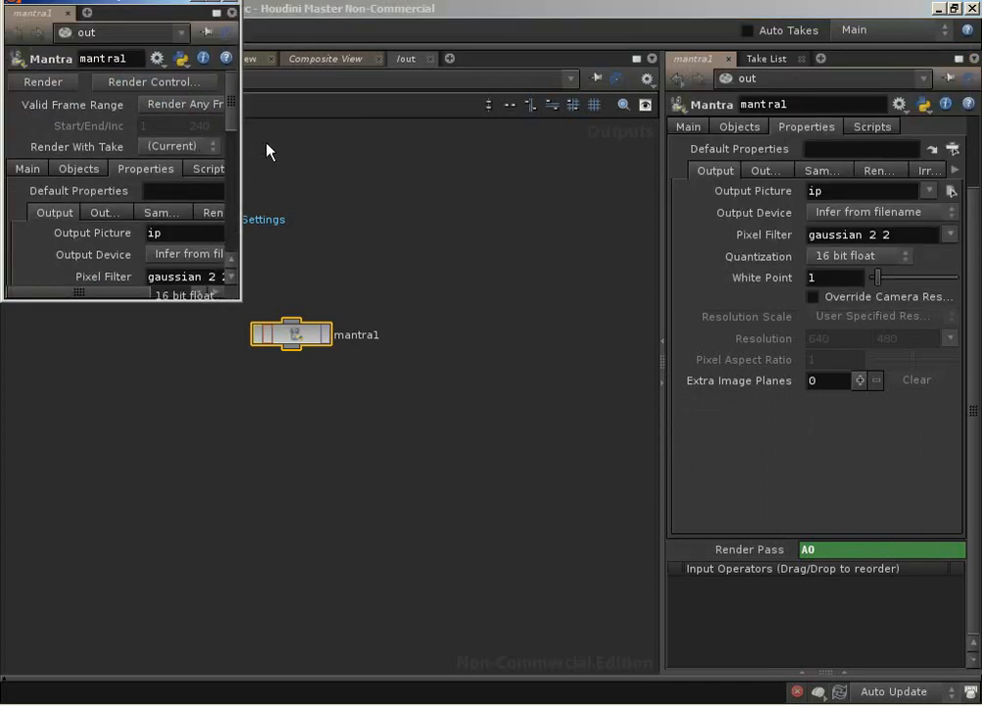
drag(233, 106, 231, 214)
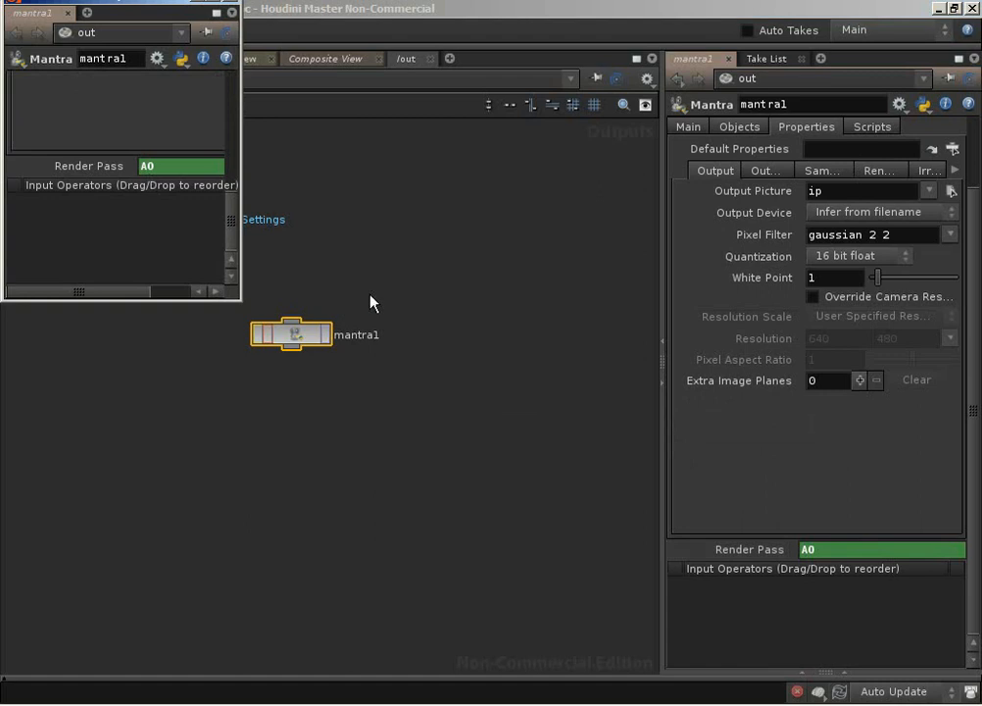
- Cycle renderSettings' Render Pass through diffuseLighting, AO and fill, comparing it with mantra1's Render Pass in the floating pane
drag(142, 2, 180, 269)
click(165, 227)
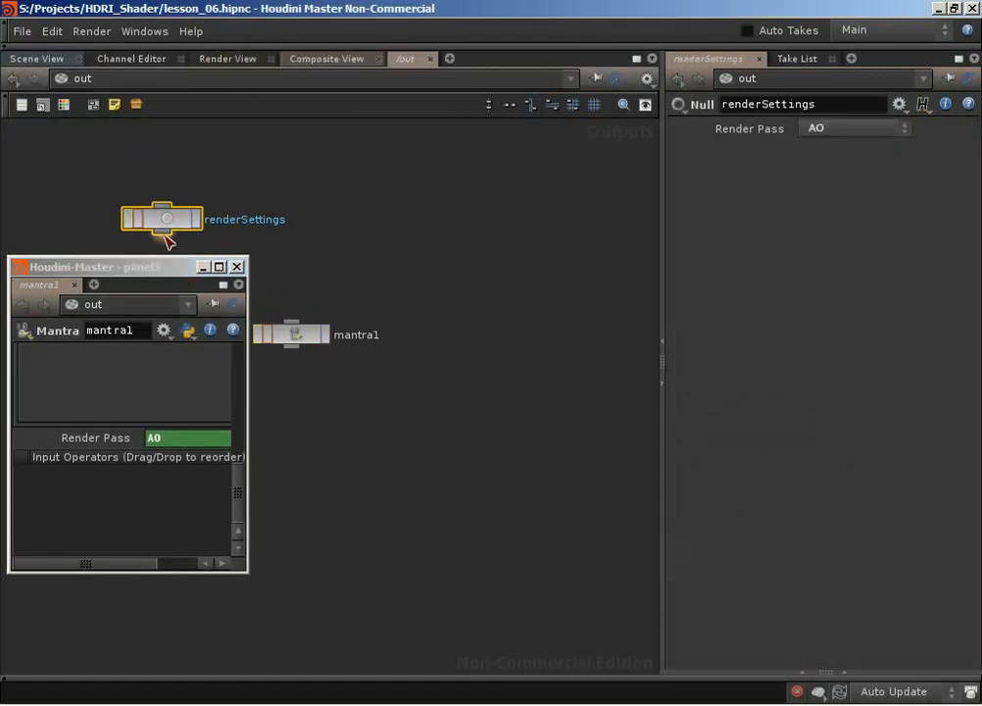
click(855, 129)
click(863, 146)
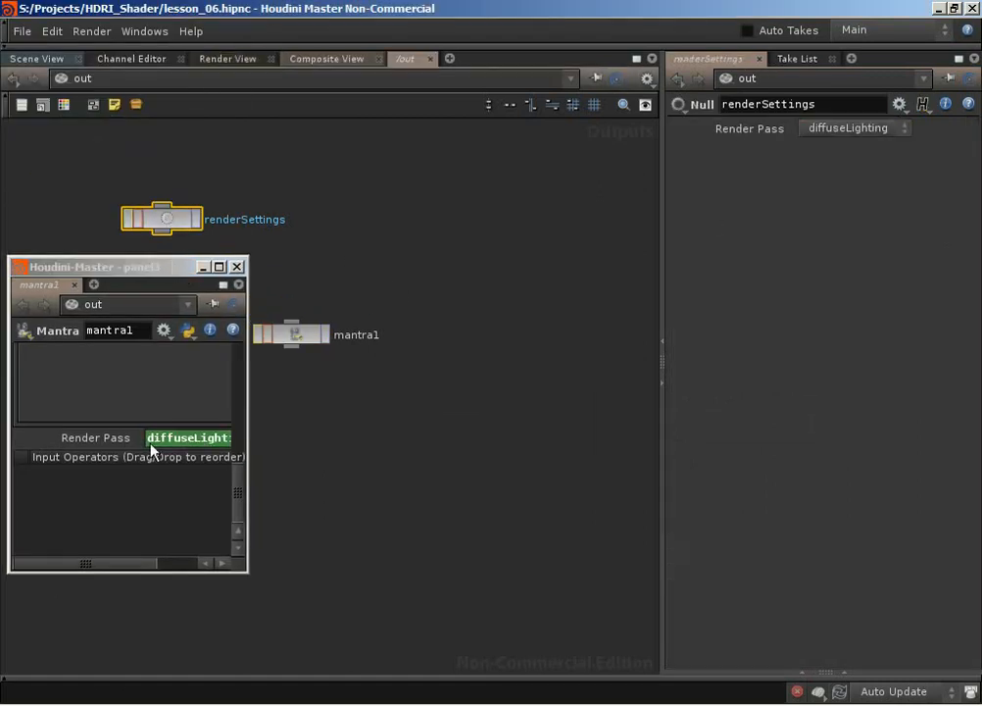
drag(154, 566, 183, 566)
click(855, 128)
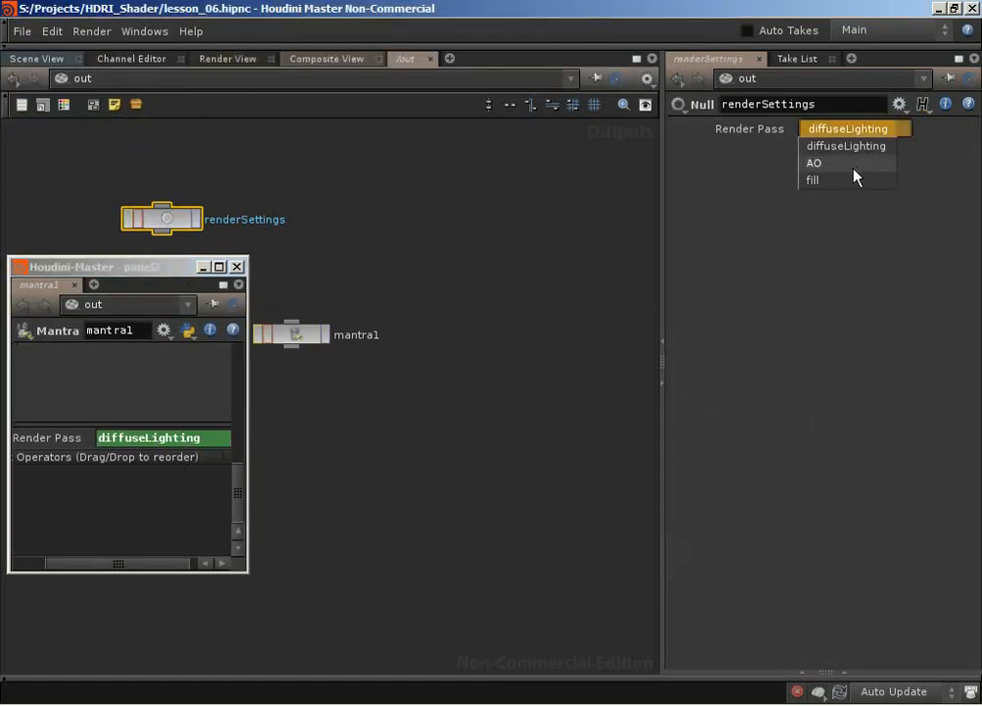
click(852, 163)
click(855, 129)
click(851, 179)
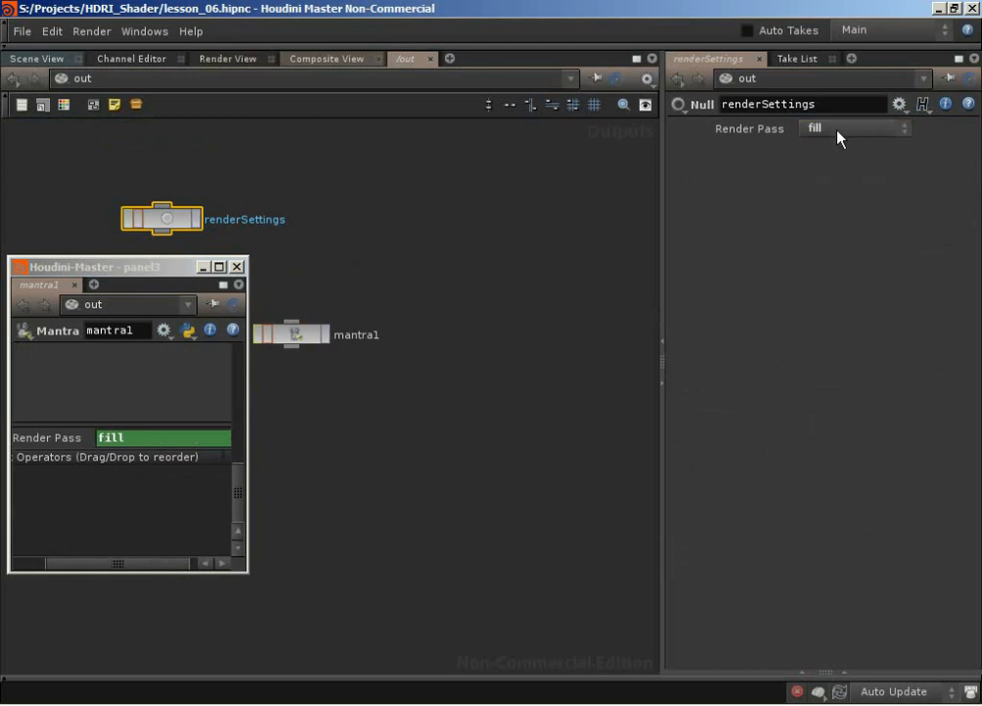
click(841, 132)
click(841, 155)
click(843, 133)
click(835, 163)
click(841, 130)
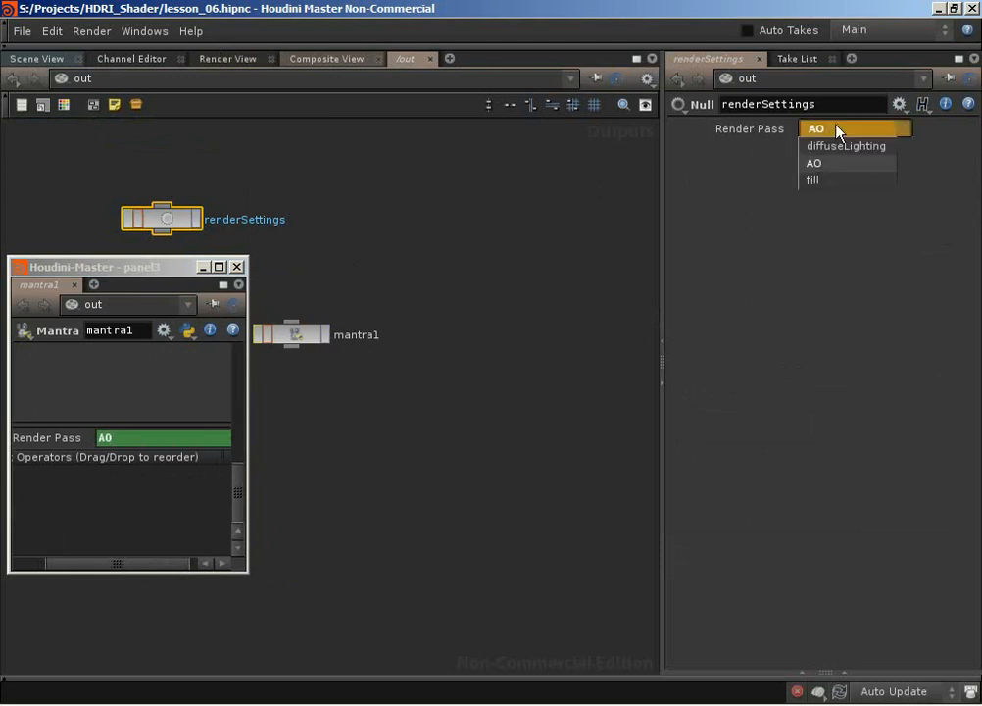
click(826, 182)
- Set renderSettings' Render Pass to diffuseLighting and close the floating mantra1 parameter pane
drag(157, 265, 352, 190)
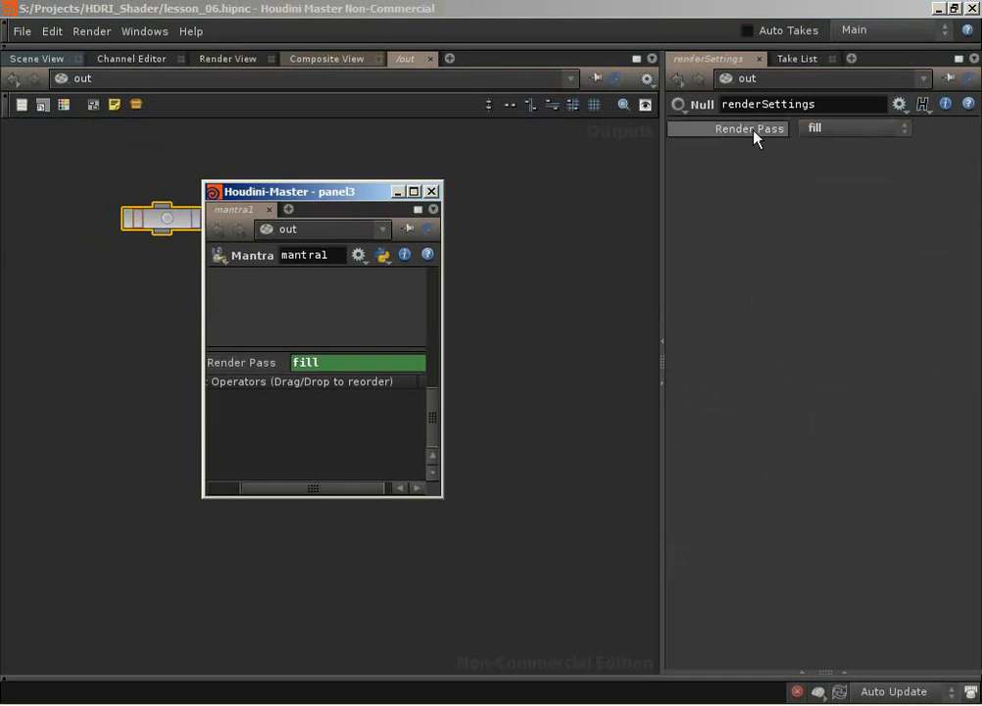
click(840, 131)
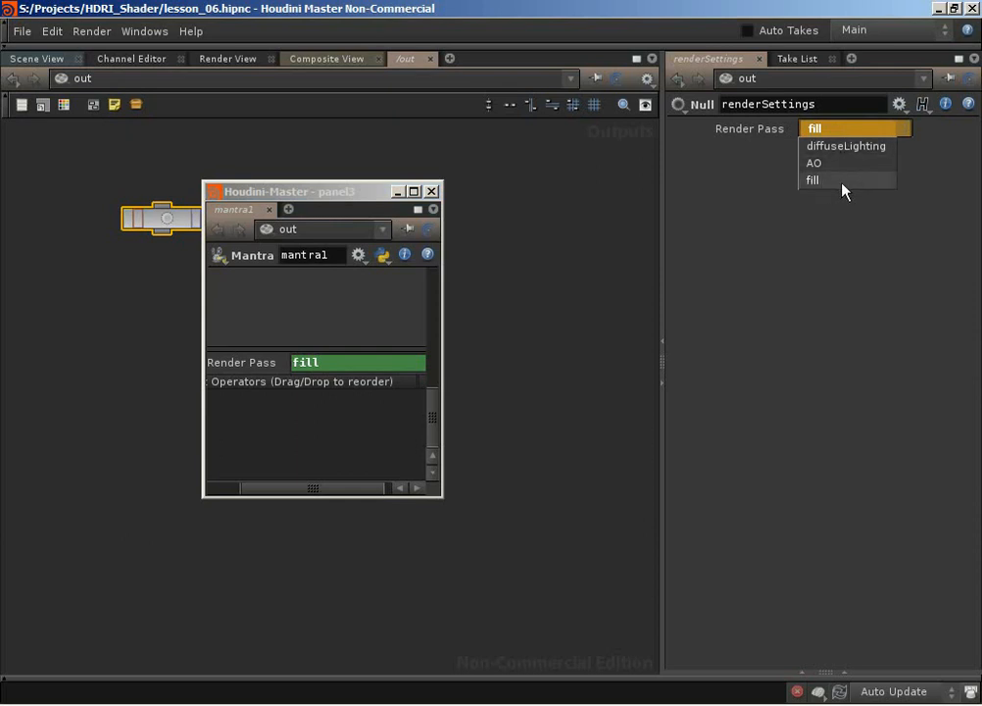
click(847, 146)
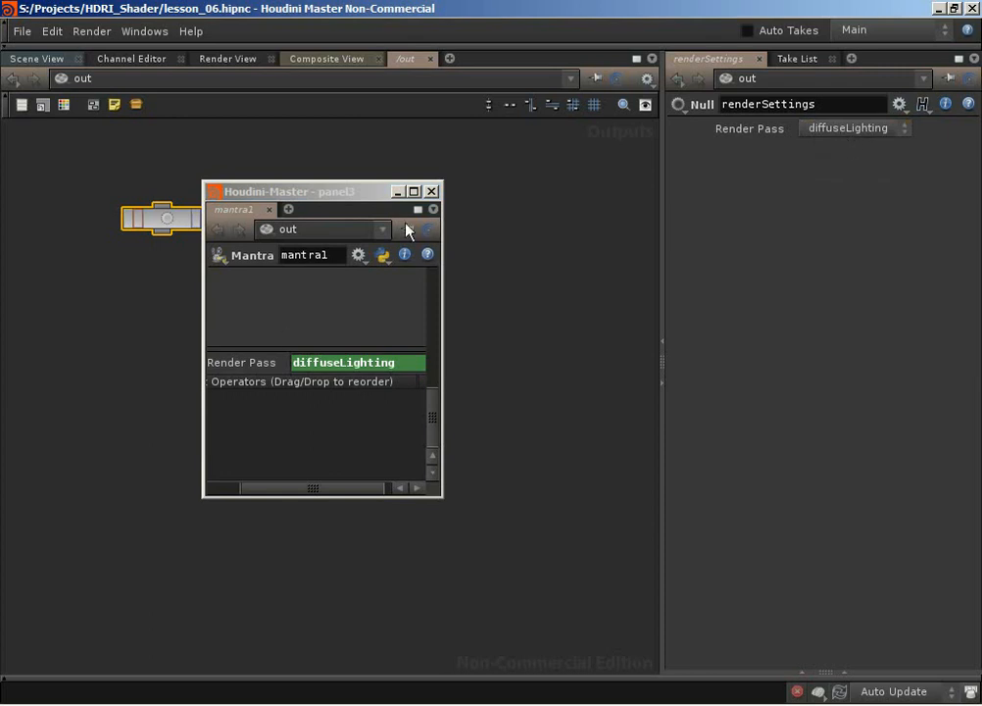
drag(350, 192, 367, 178)
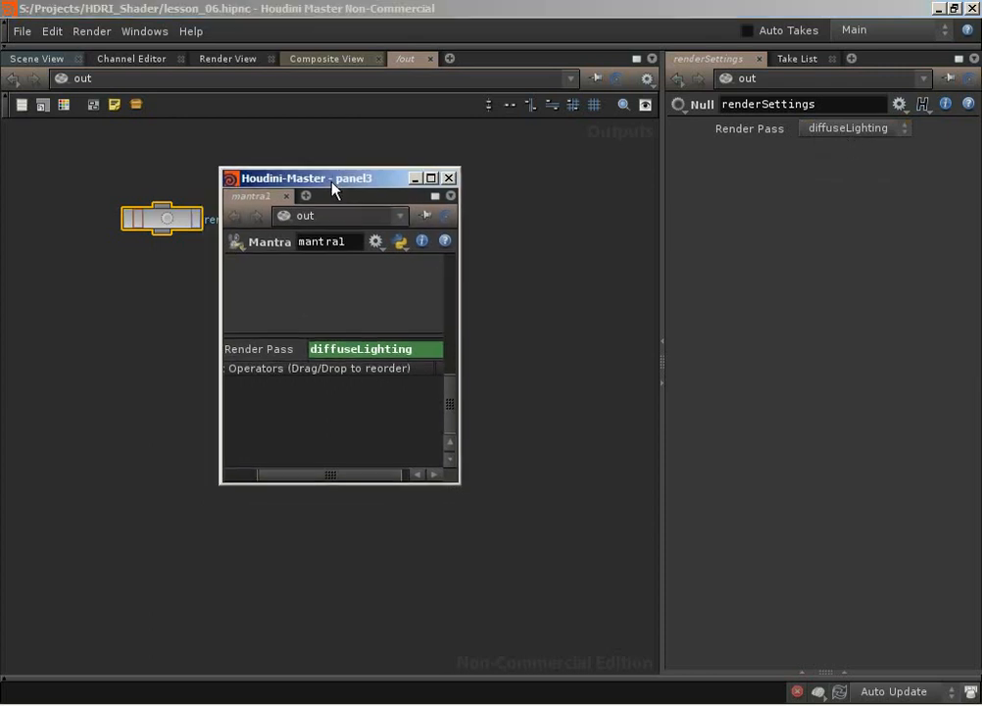
click(449, 178)
- Set mantra1's Output Picture to $HIP/testRender_`chs("renderPass")`.pic so the file name includes the render pass
click(290, 331)
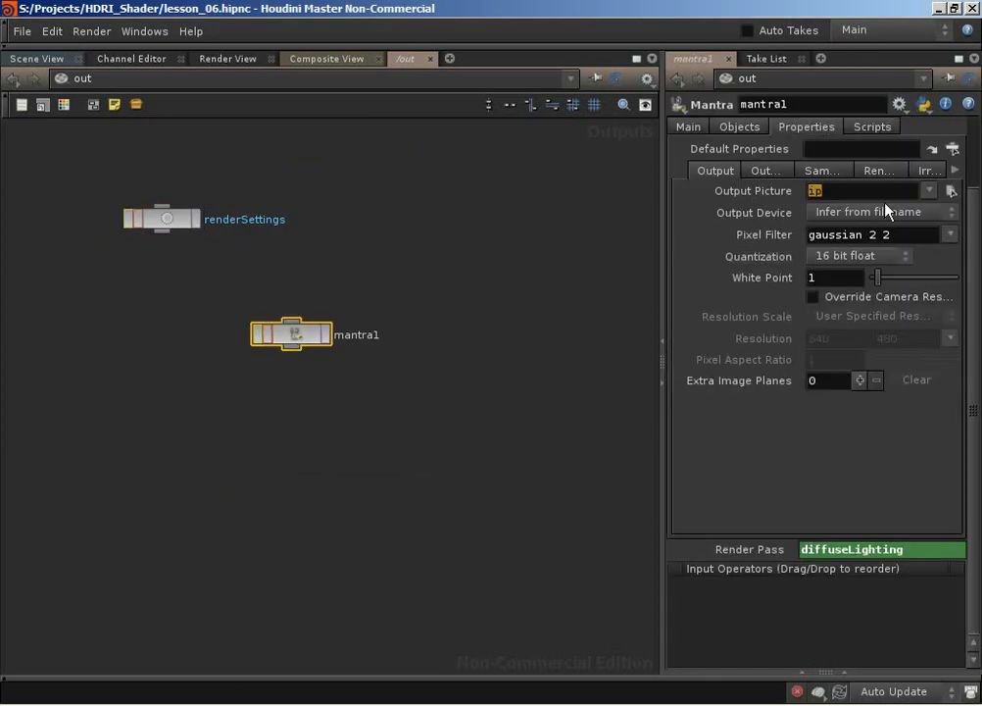
text($HIP/testRender_)
click(890, 195)
text(chs()
text("renderPass)
text(")`)
text(.pic)
right_click(816, 190)
mouse_move(726, 235)
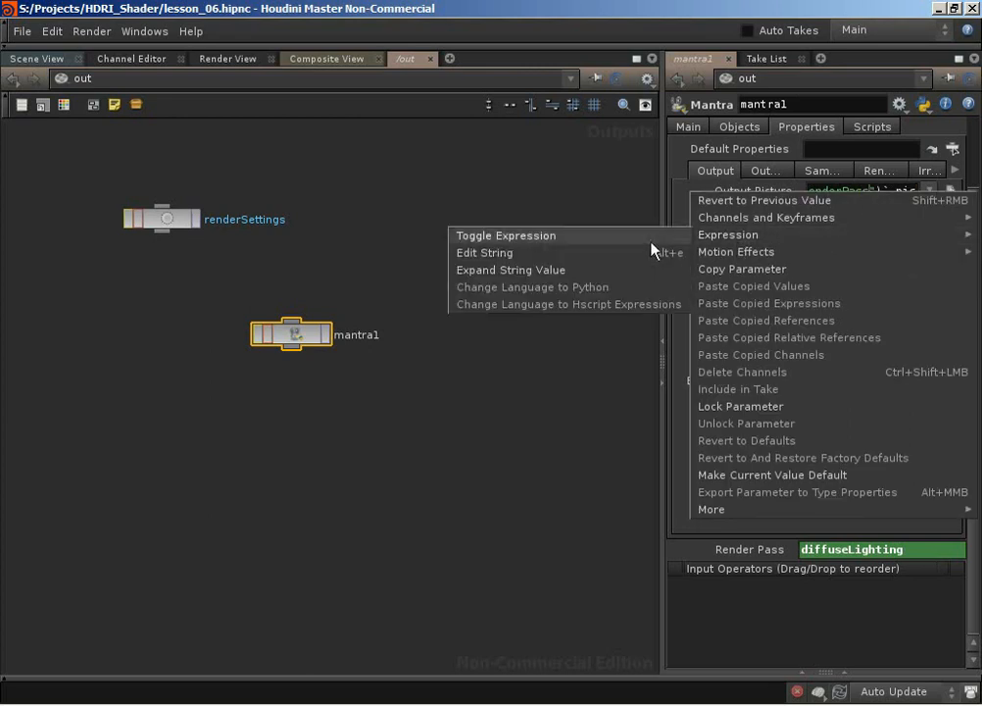
click(505, 252)
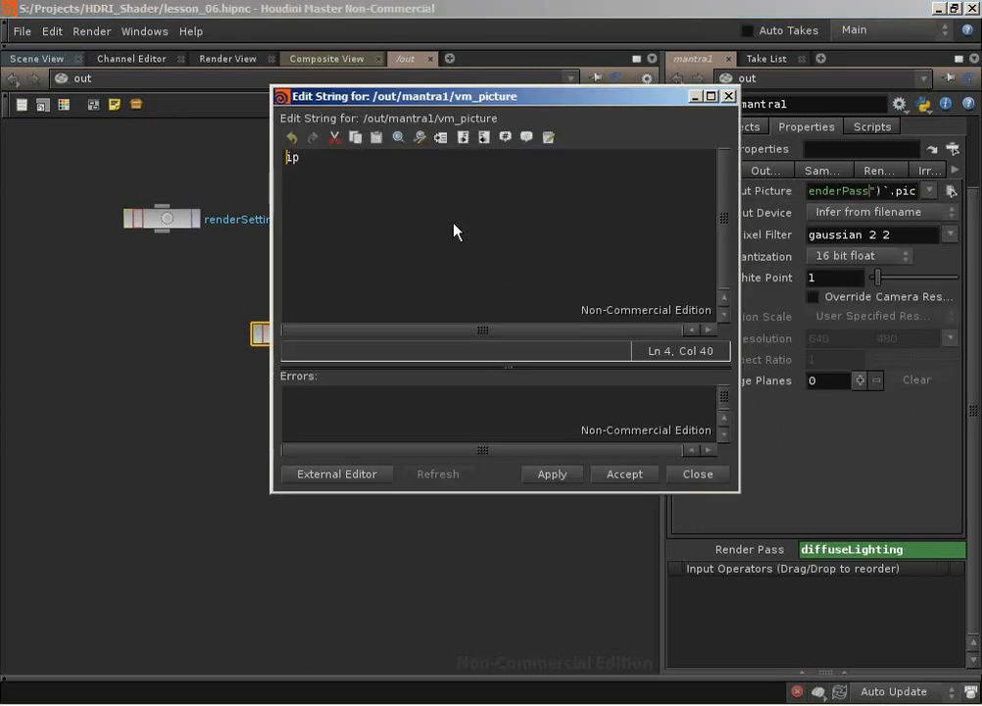
click(698, 473)
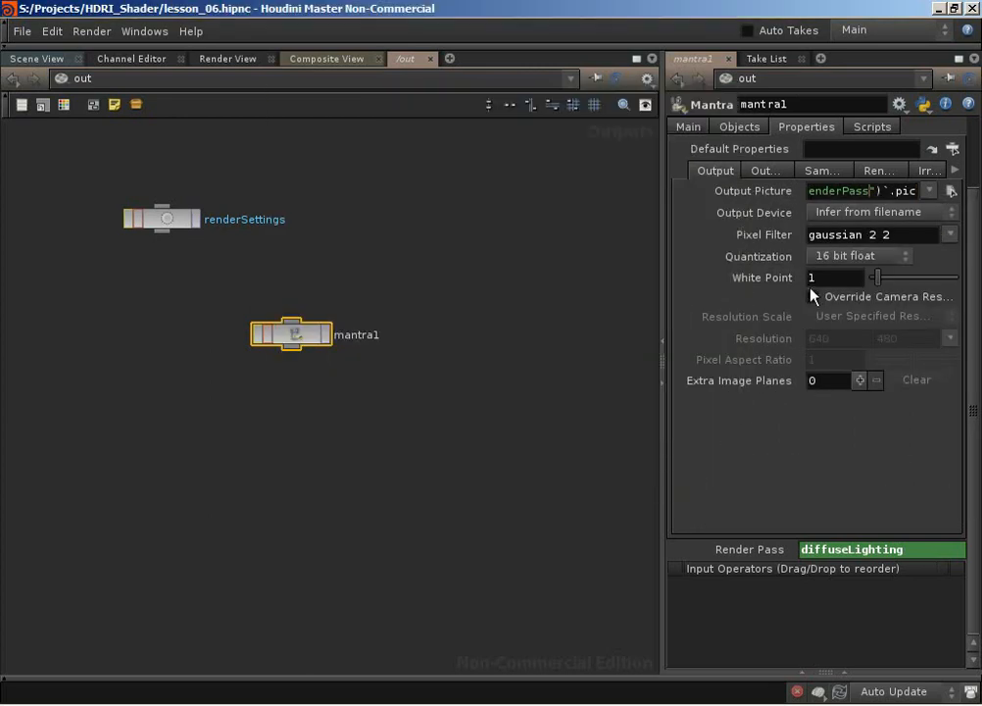
- Review mantra1's full Output Picture string in the string editor and accept it
right_click(867, 190)
mouse_move(772, 235)
click(582, 258)
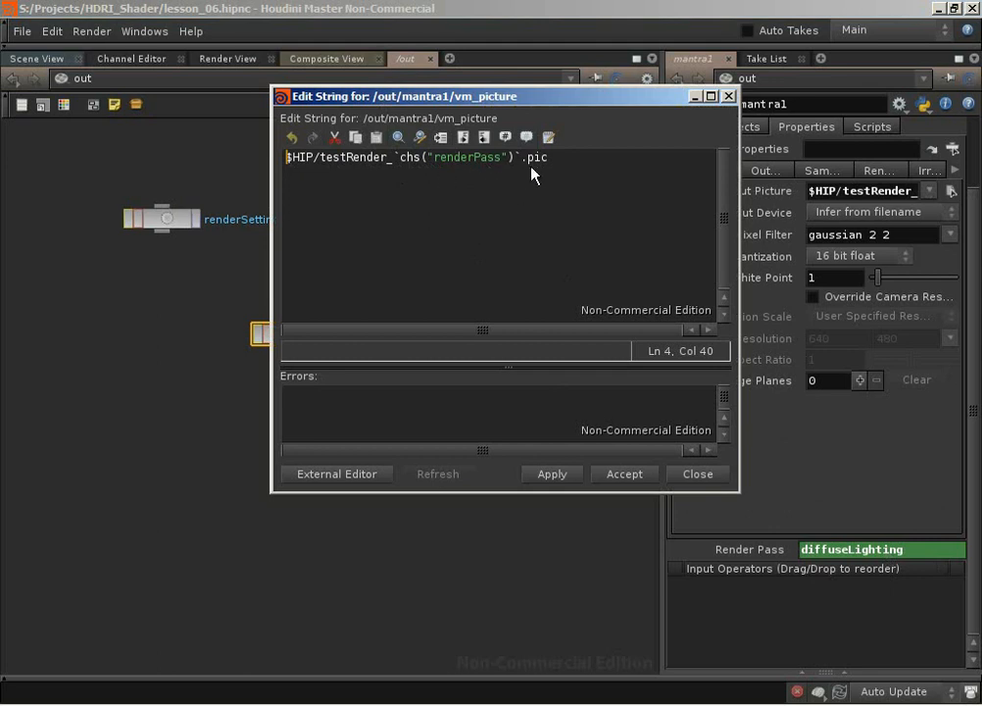
click(627, 473)
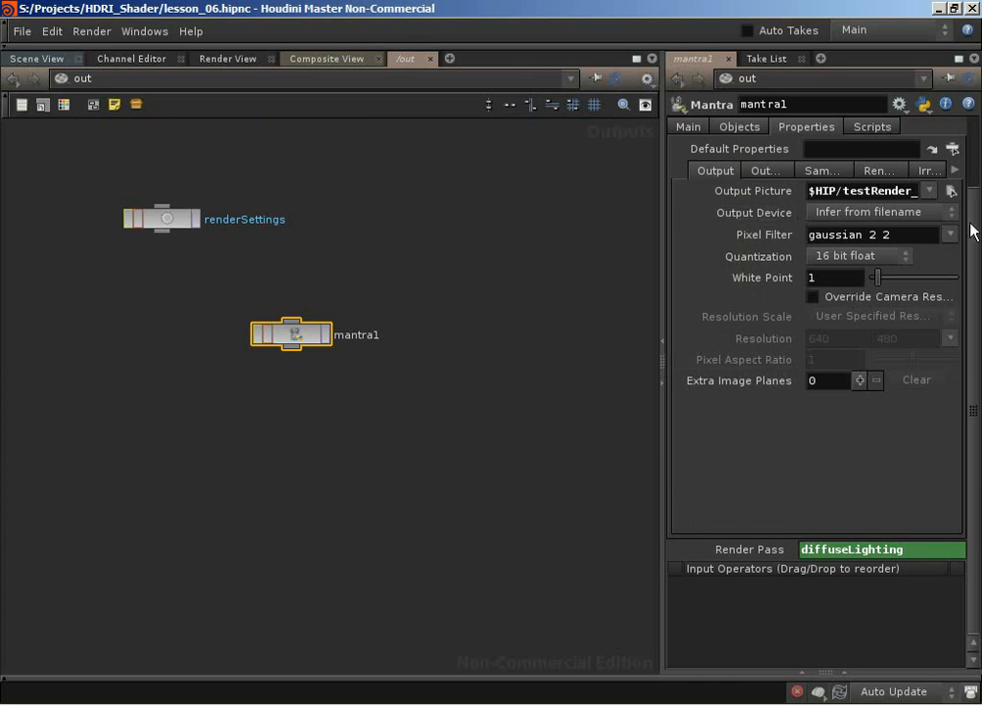
drag(972, 229, 972, 156)
click(170, 228)
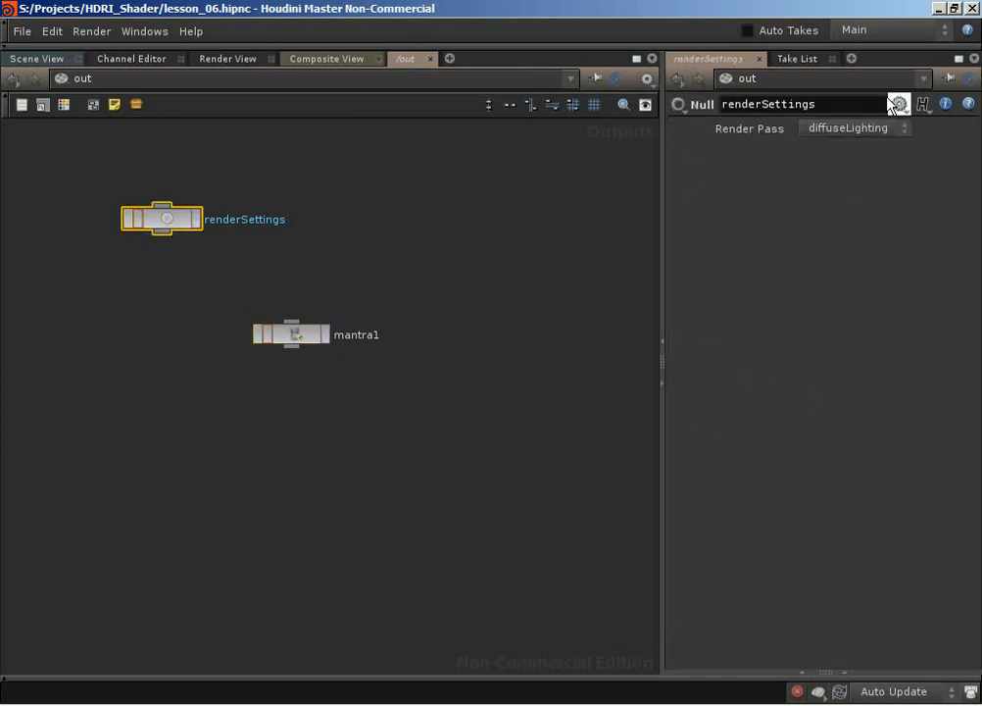
click(287, 337)
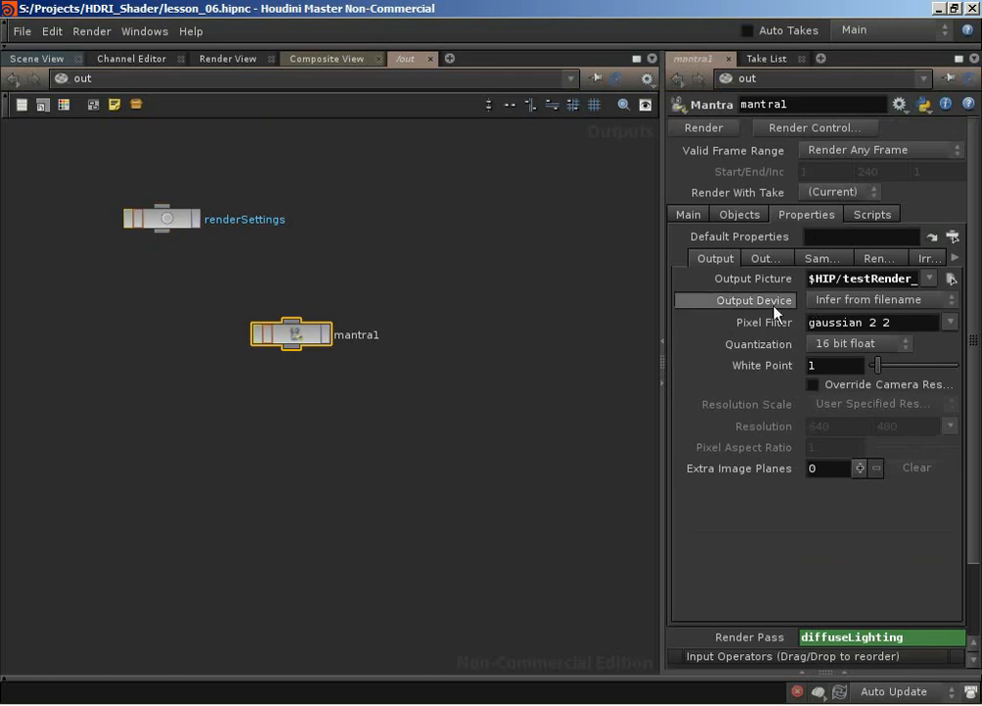
click(179, 218)
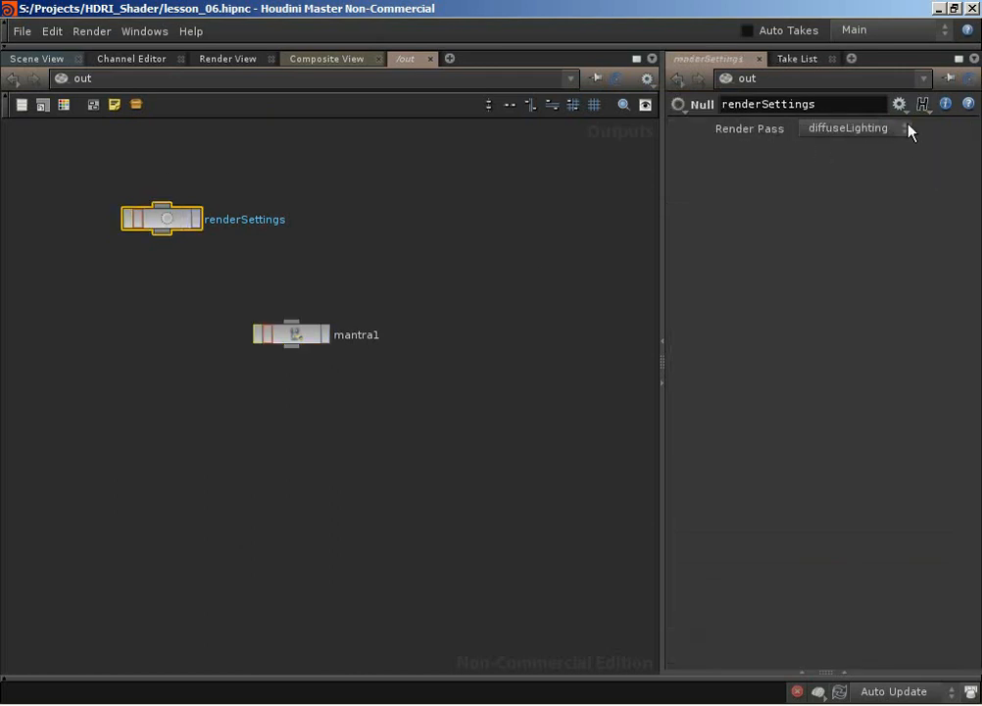
click(286, 336)
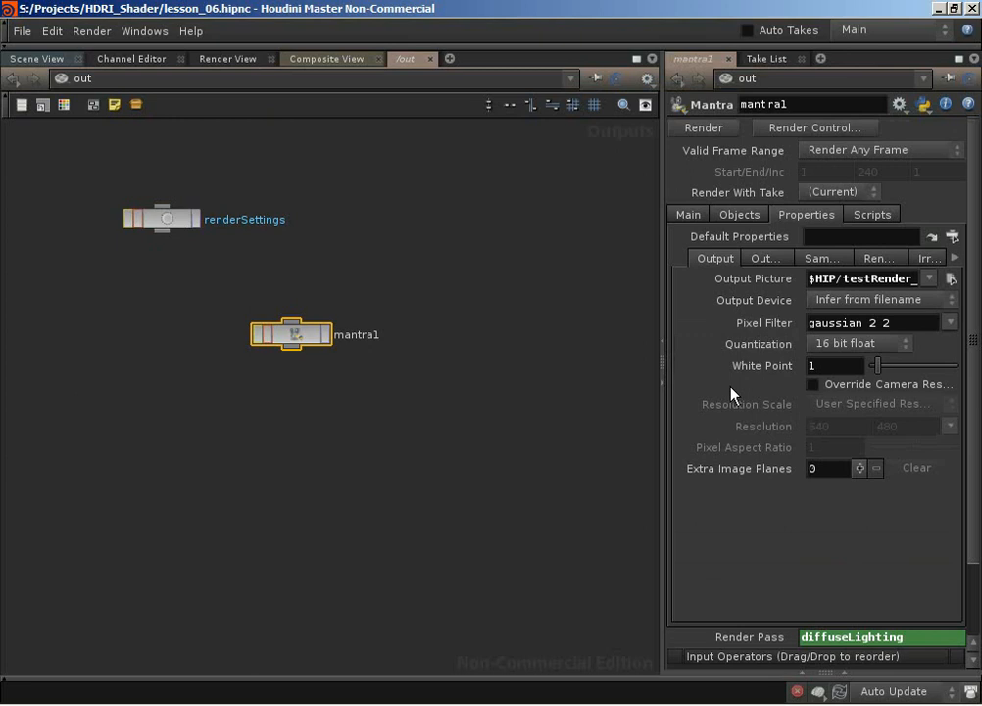
- With renderSettings selected, append a new take under the Main take and name it Passes
click(161, 218)
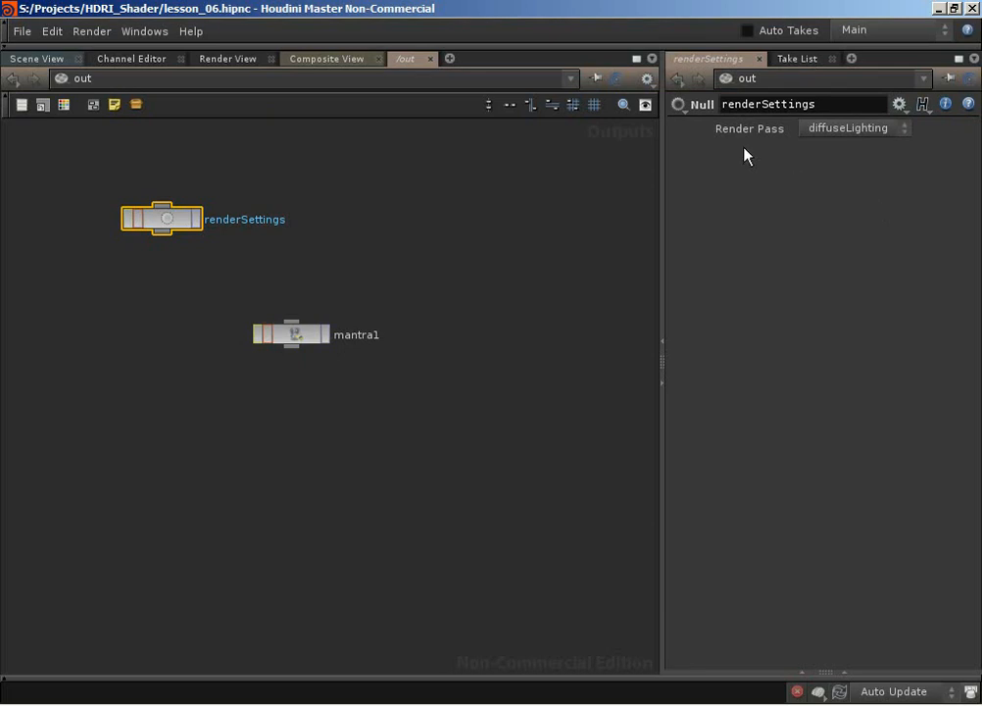
click(793, 61)
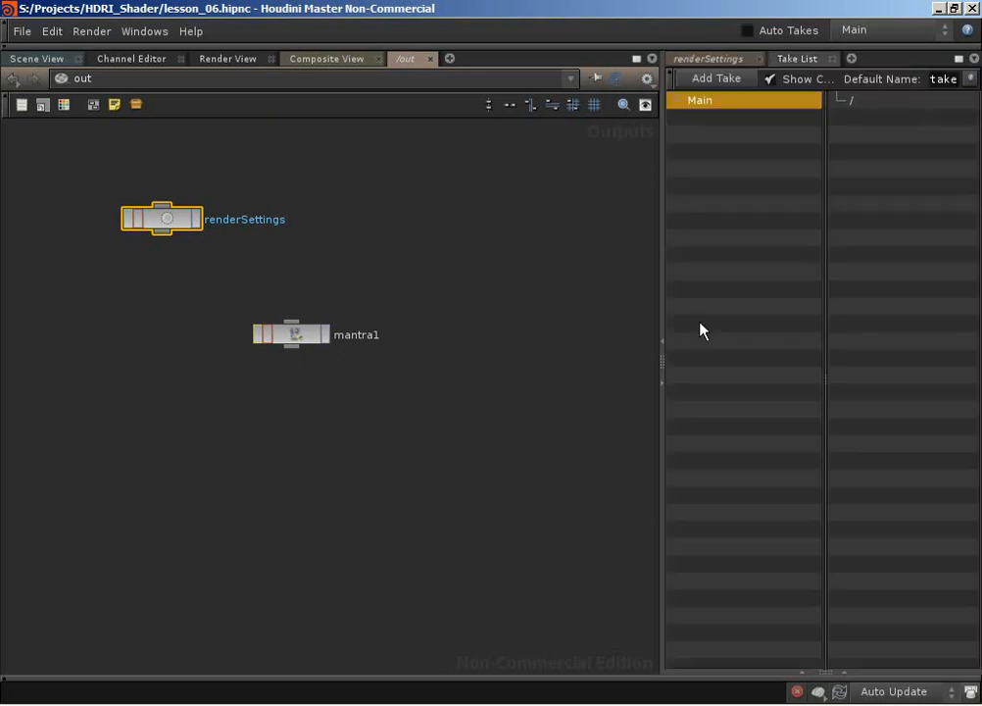
right_click(694, 102)
click(742, 127)
double_click(720, 118)
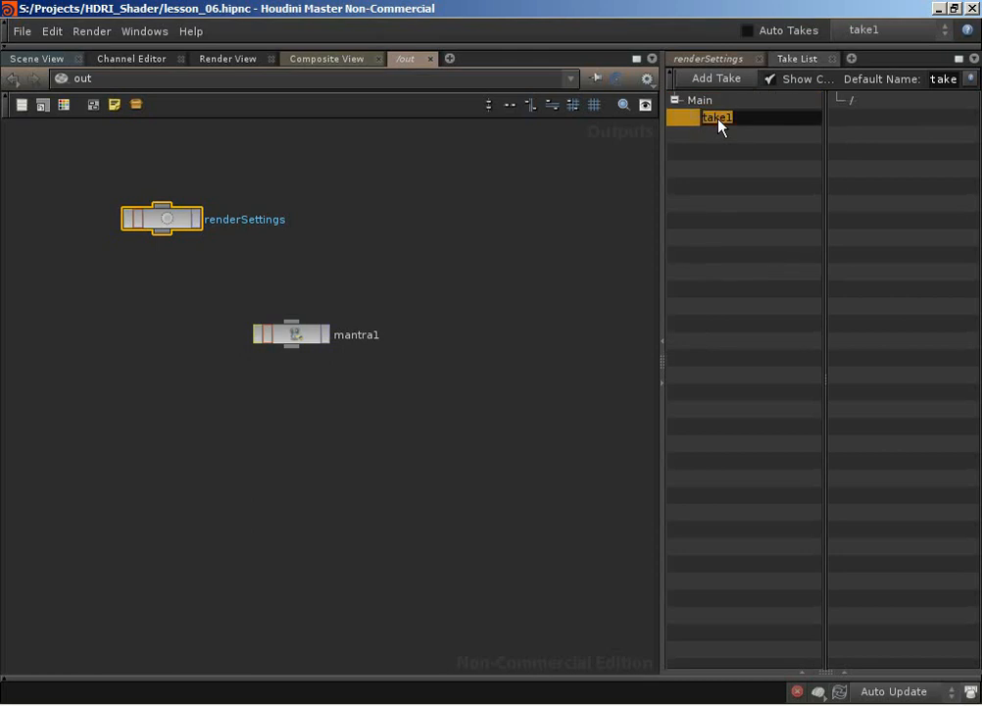
text(Passes)
key(Return)
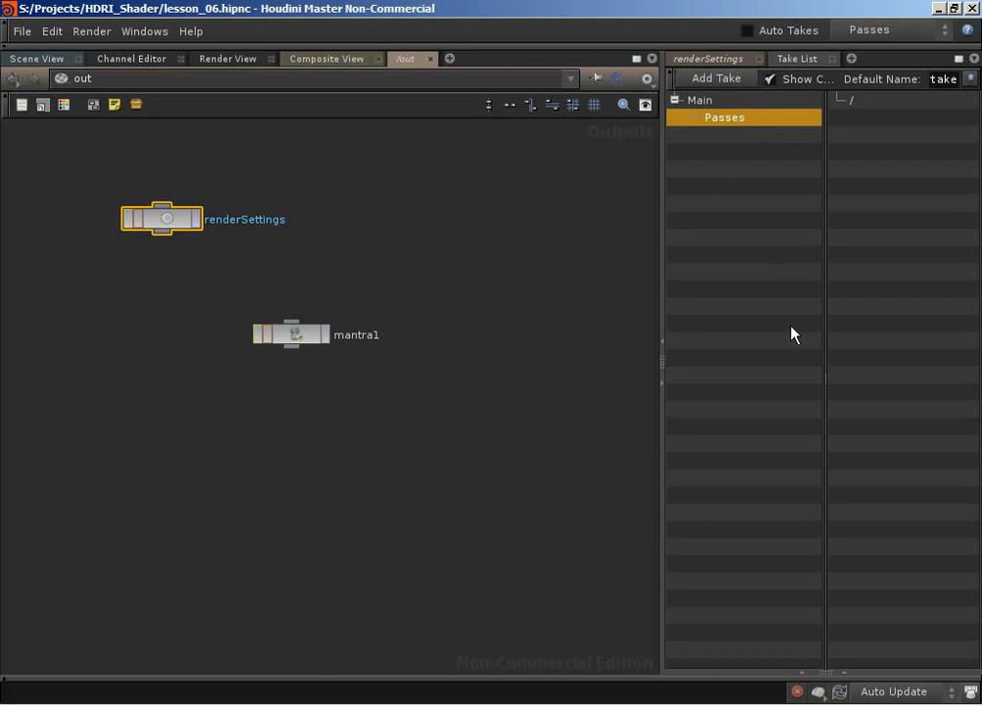
- Append a child take named Diffuse_Lighting under Passes and check it in the list of selectable takes
right_click(715, 120)
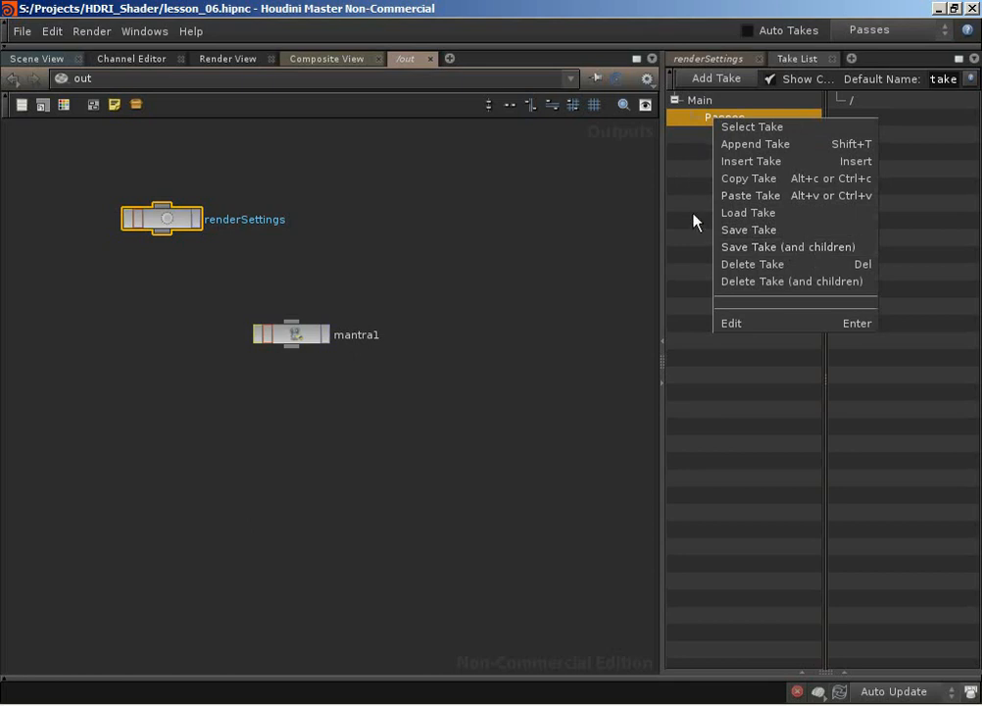
click(666, 180)
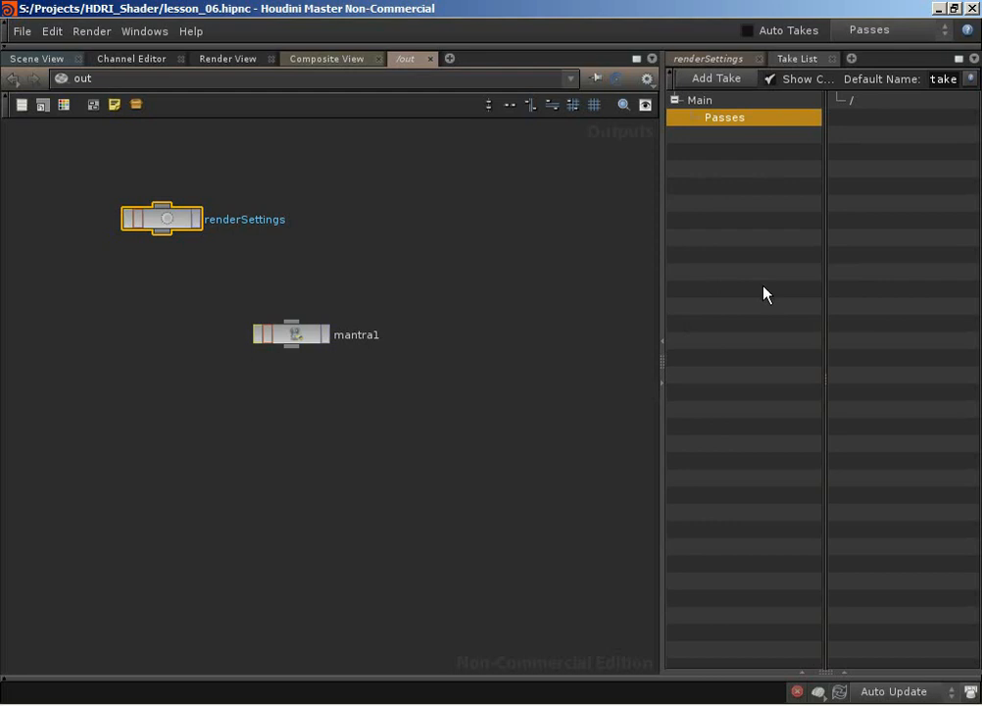
right_click(727, 122)
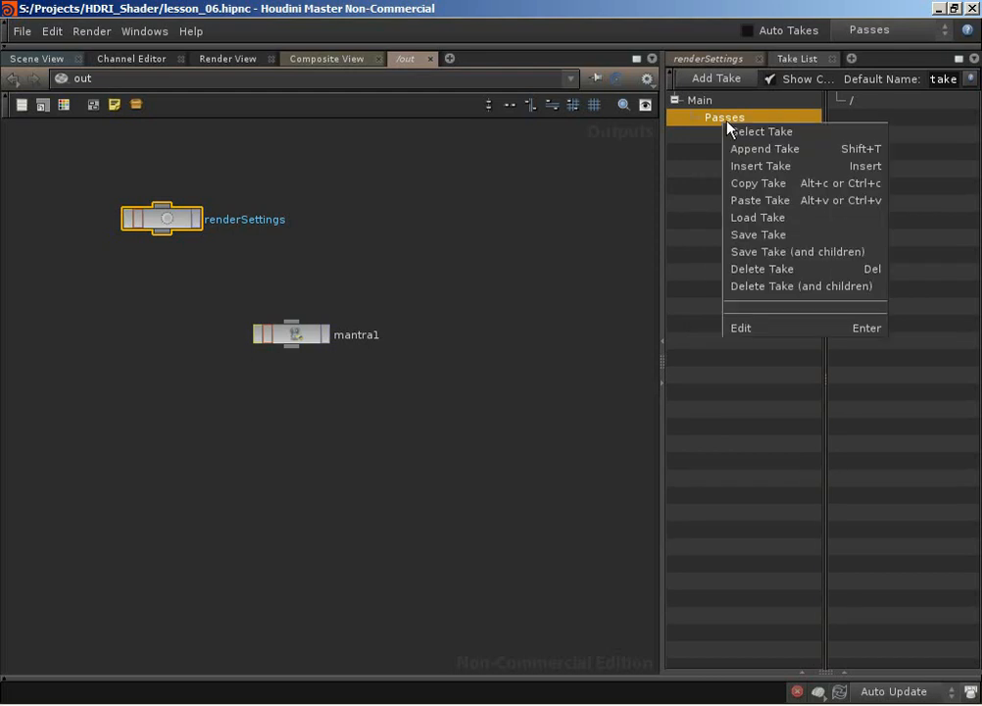
click(750, 148)
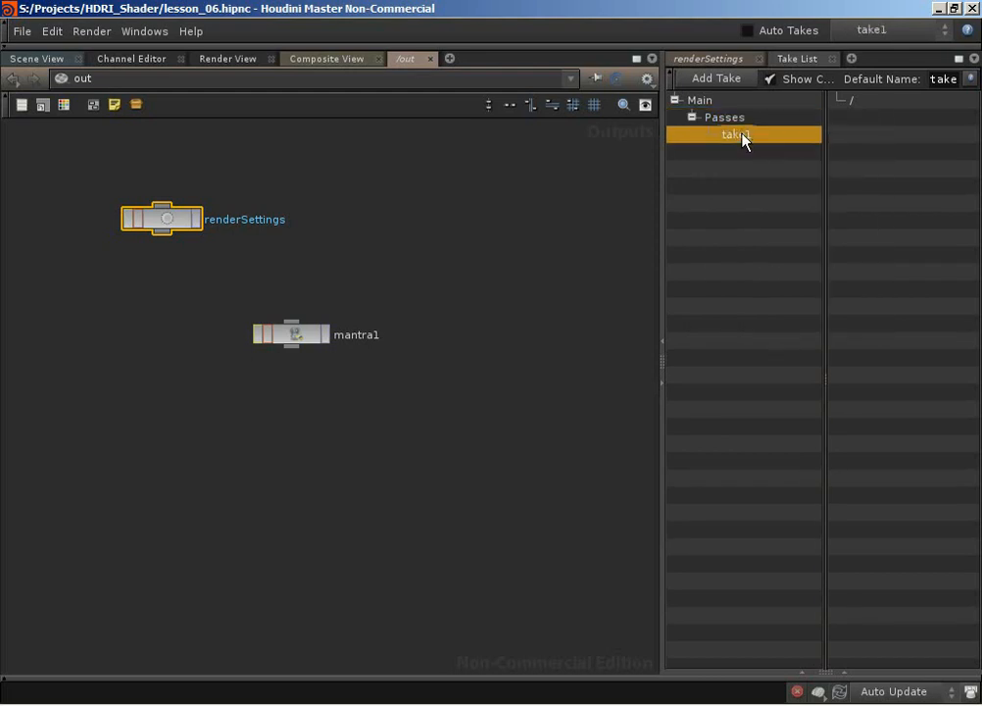
double_click(743, 136)
text(Diffuse)
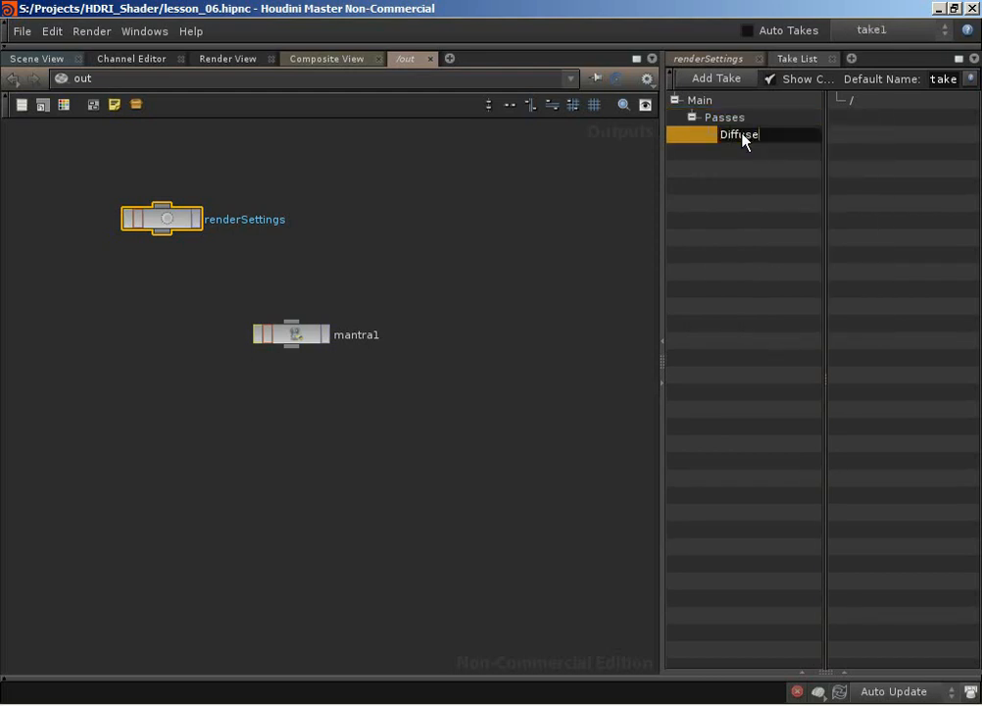
text(_Lighting)
key(Return)
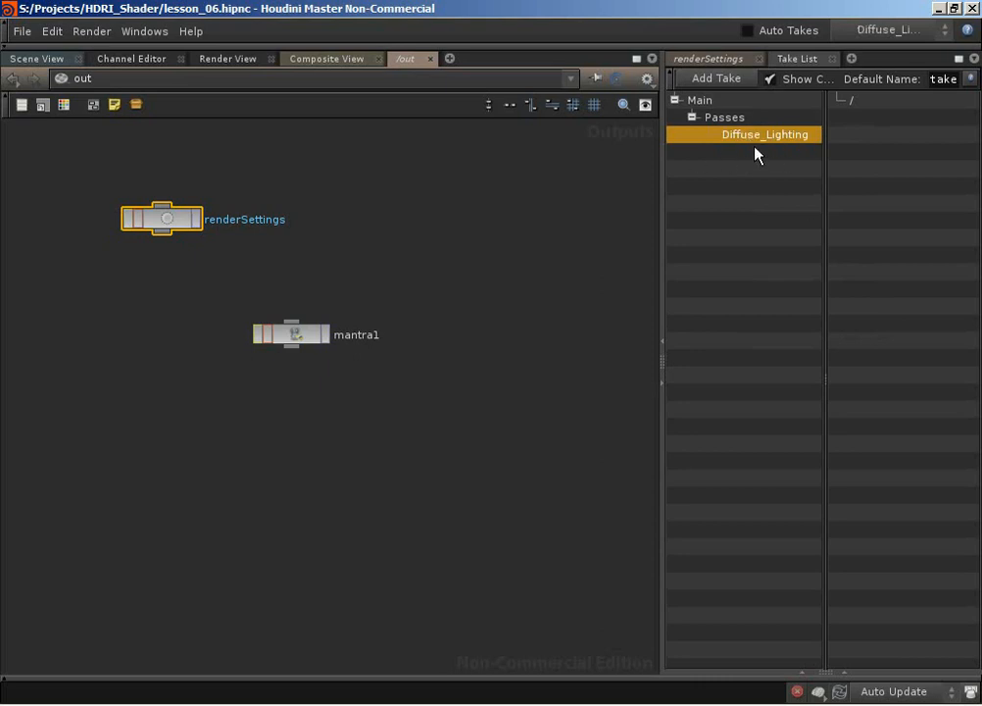
click(878, 31)
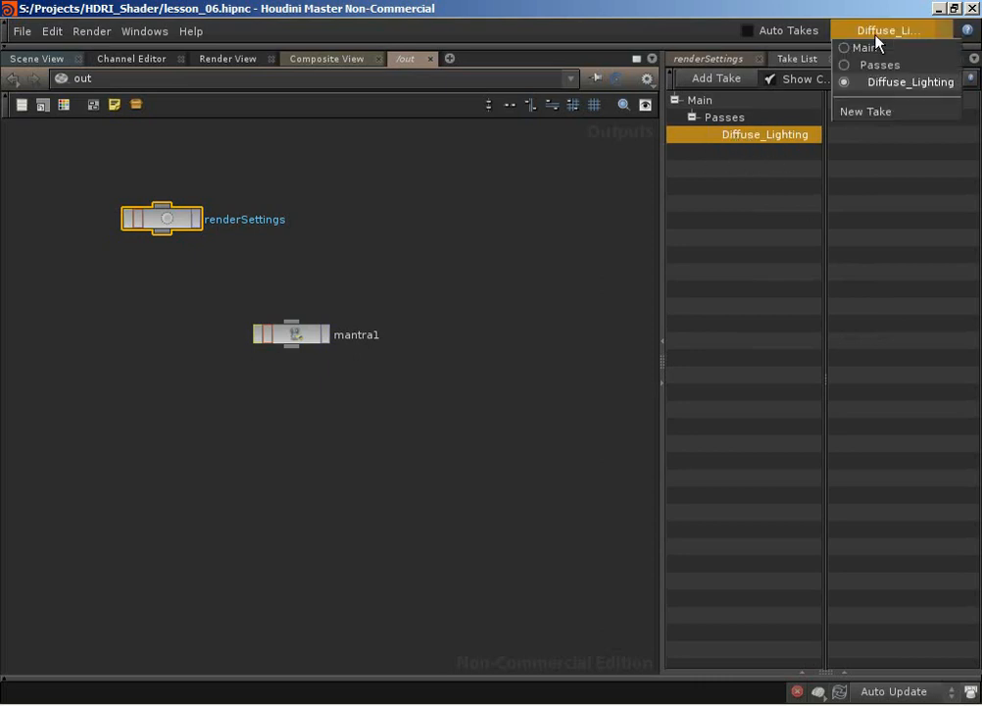
click(656, 39)
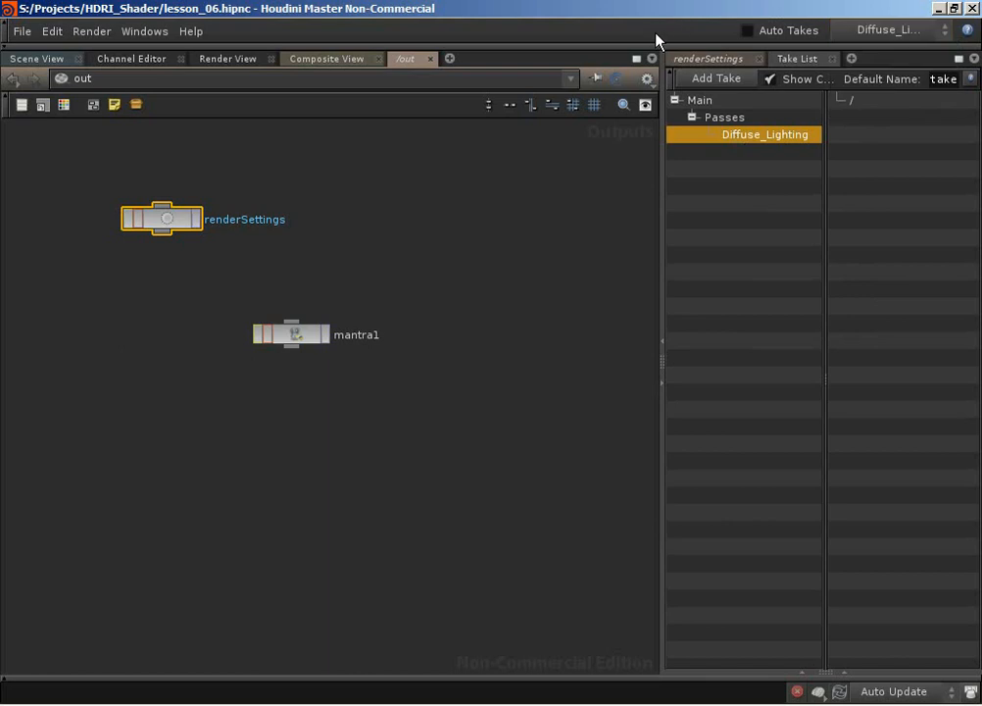
- Append another child take under Passes and name it AO
click(704, 118)
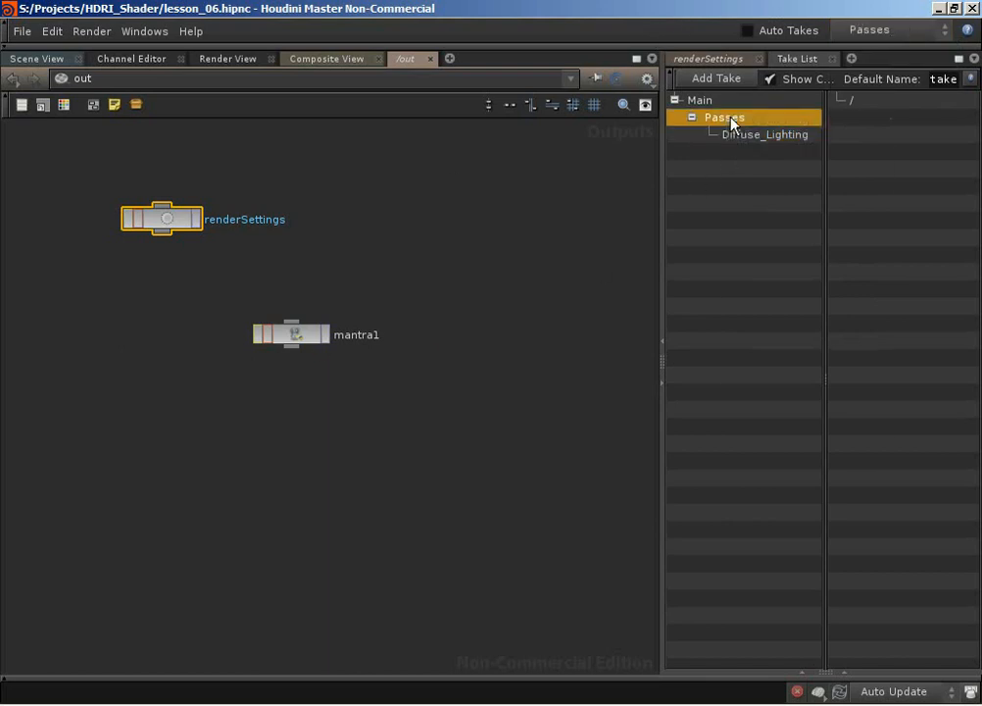
right_click(730, 120)
click(747, 142)
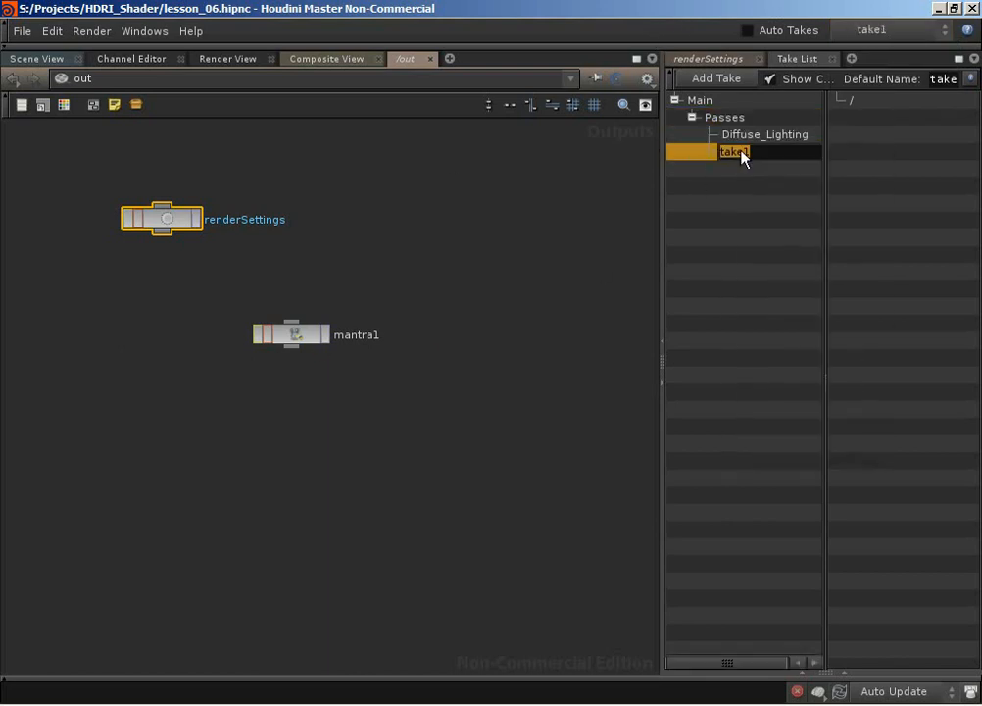
text(AO)
key(Return)
- Append a third child take under Passes and name it Fill
right_click(718, 119)
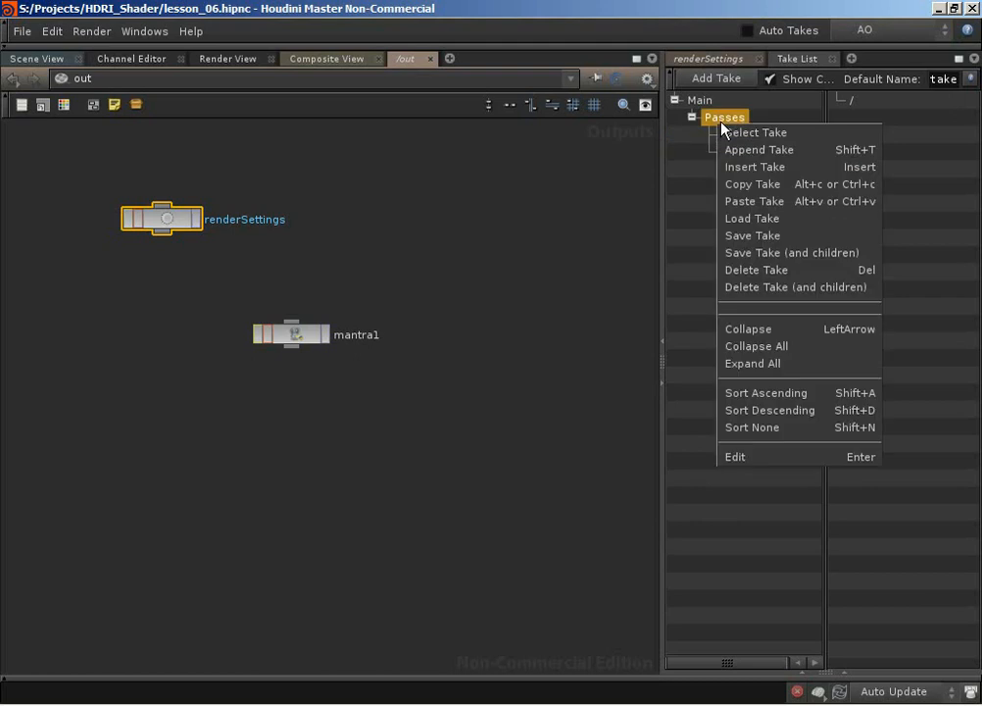
click(753, 150)
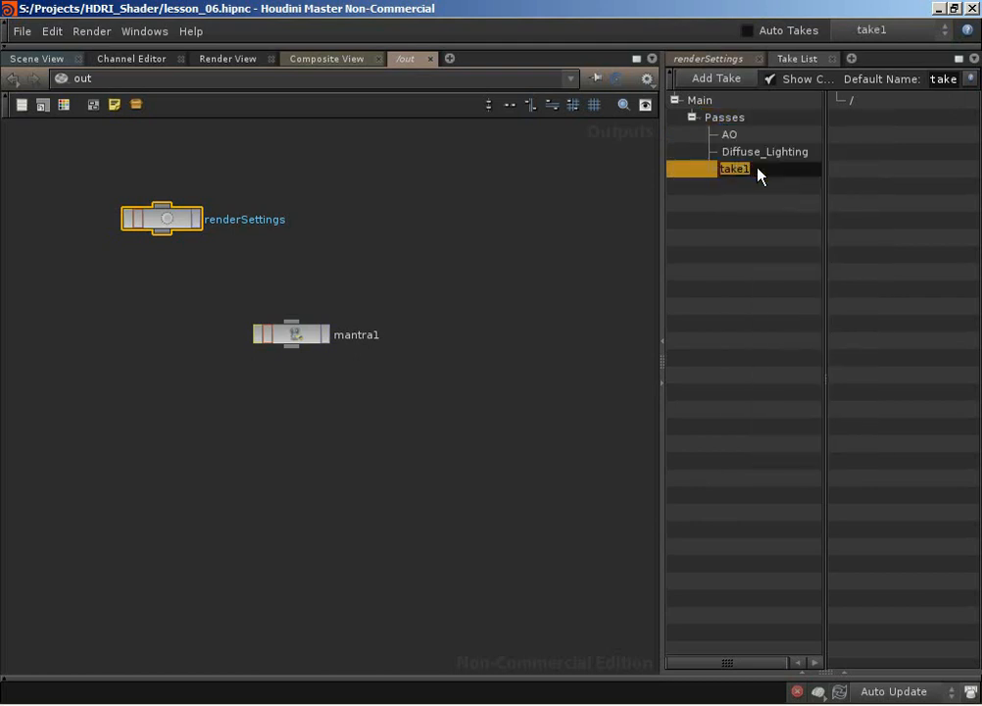
text(Fill)
key(Return)
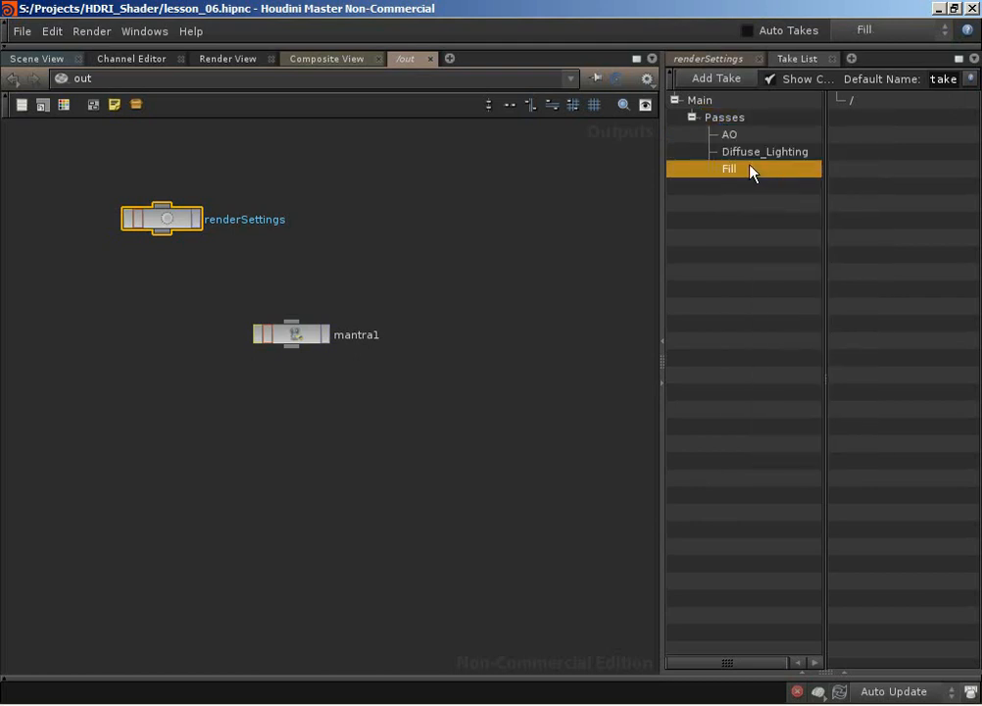
- In the AO take, include renderSettings' Render Pass parameter and set it to AO
click(701, 61)
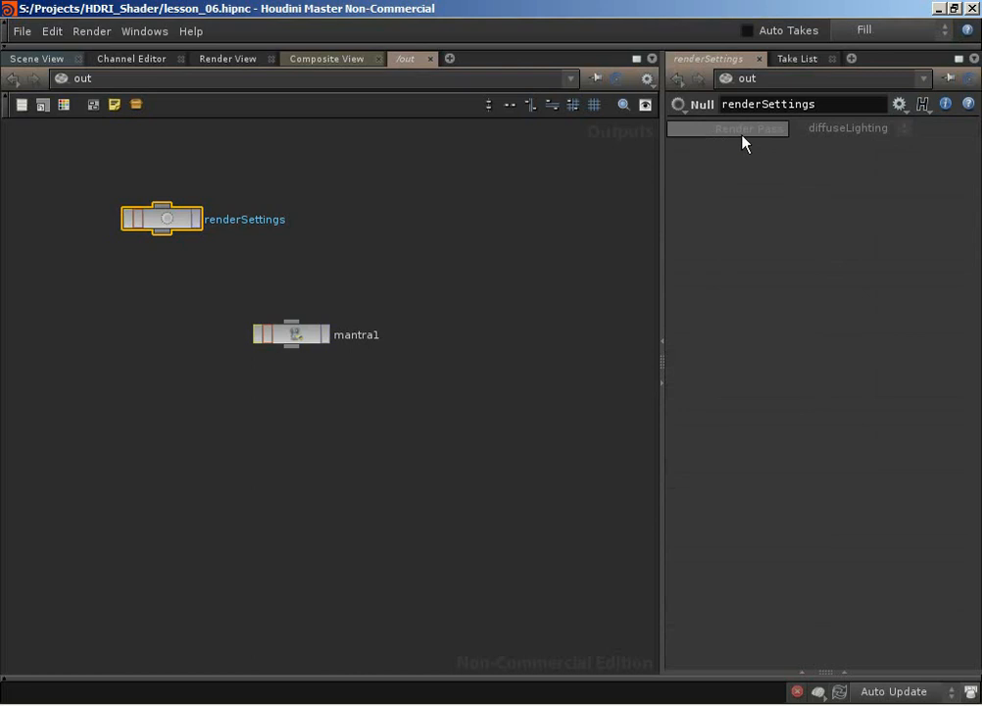
click(868, 29)
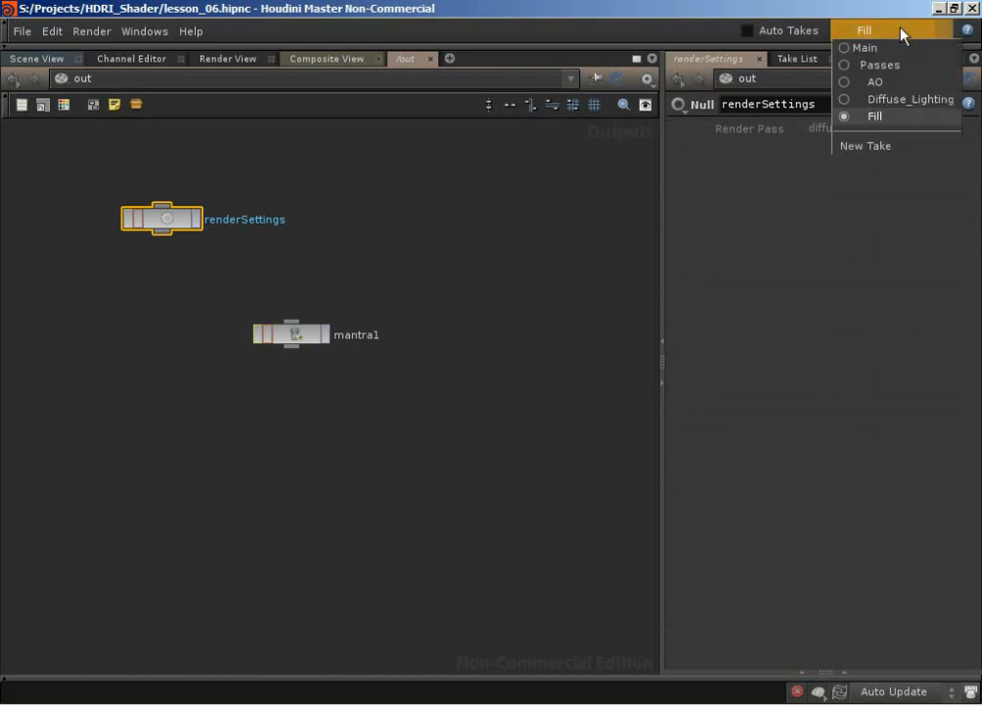
click(902, 84)
right_click(706, 132)
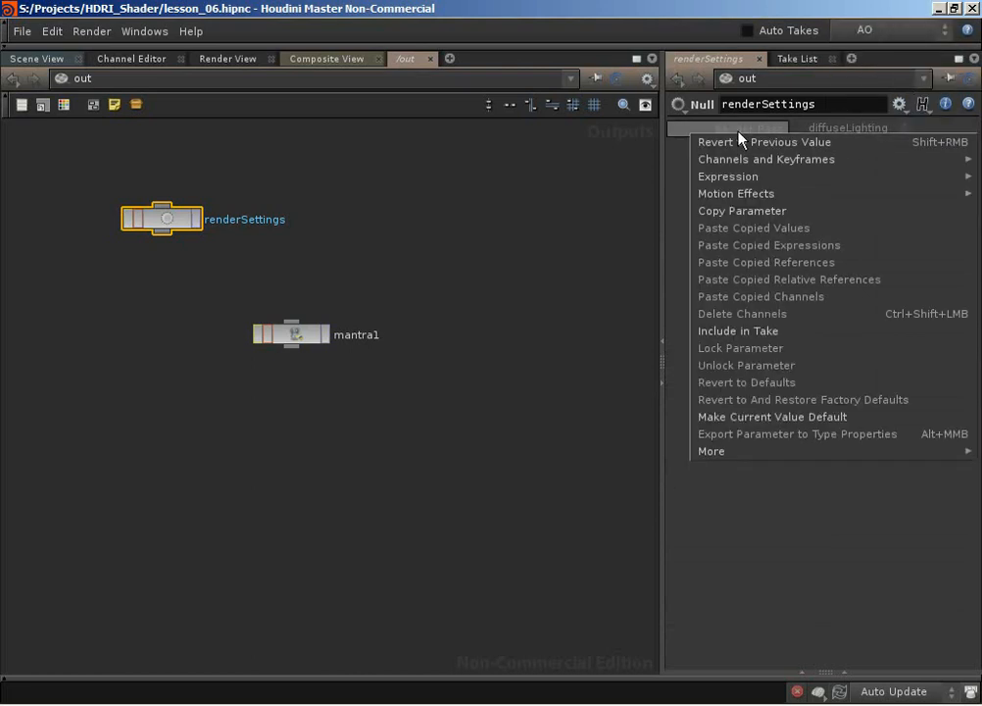
click(776, 334)
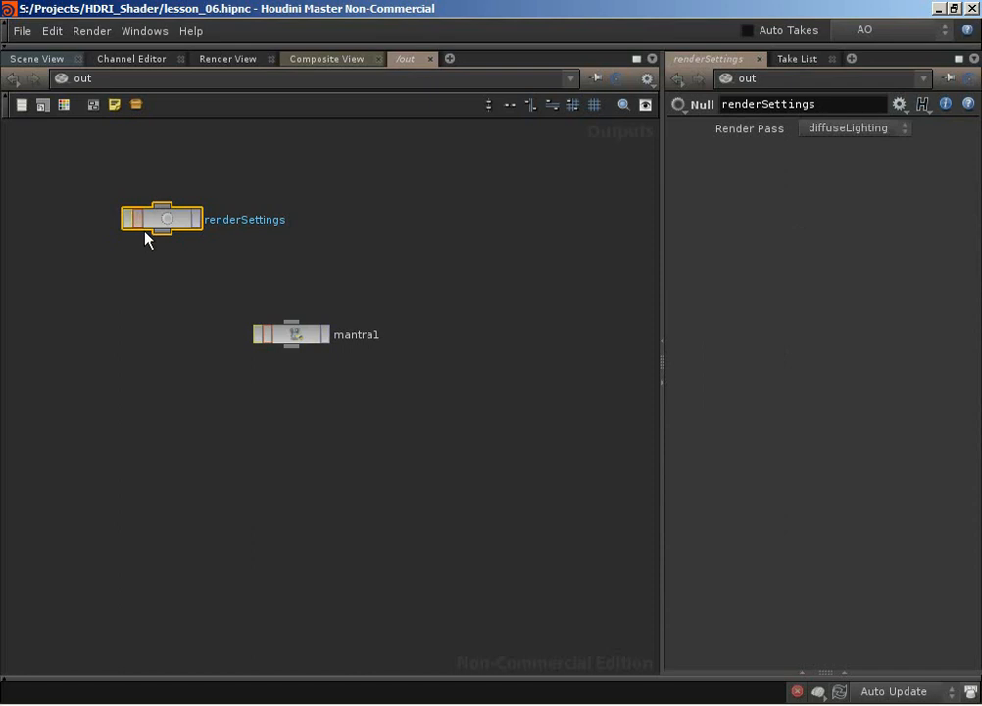
click(853, 128)
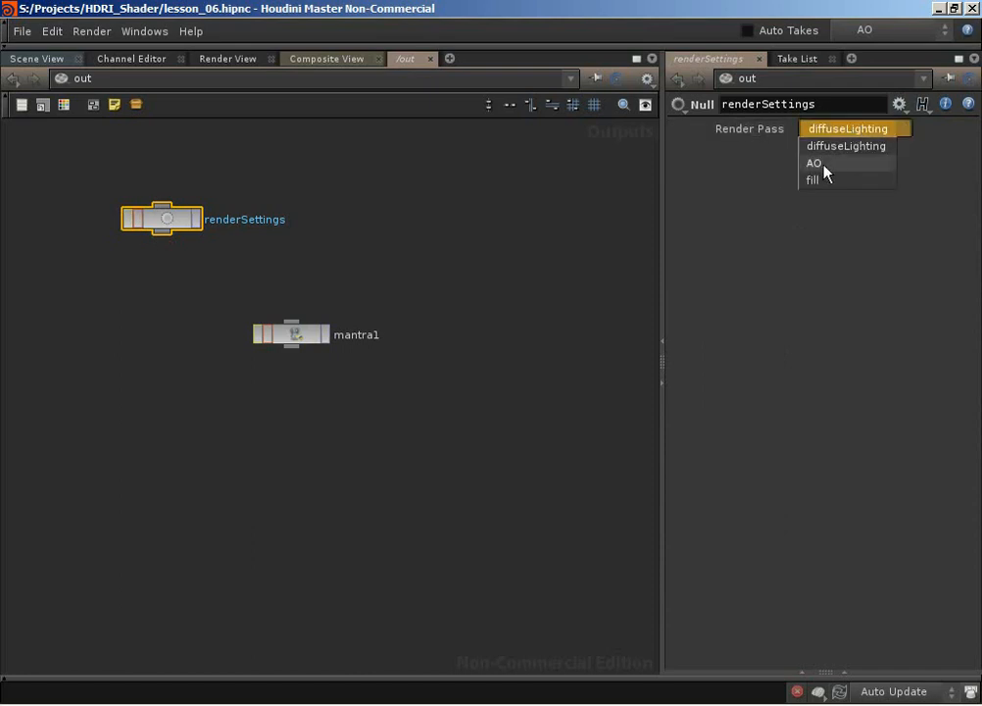
click(823, 164)
- Switch to the Diffuse_Lighting take and include renderSettings' Render Pass parameter in it
click(907, 30)
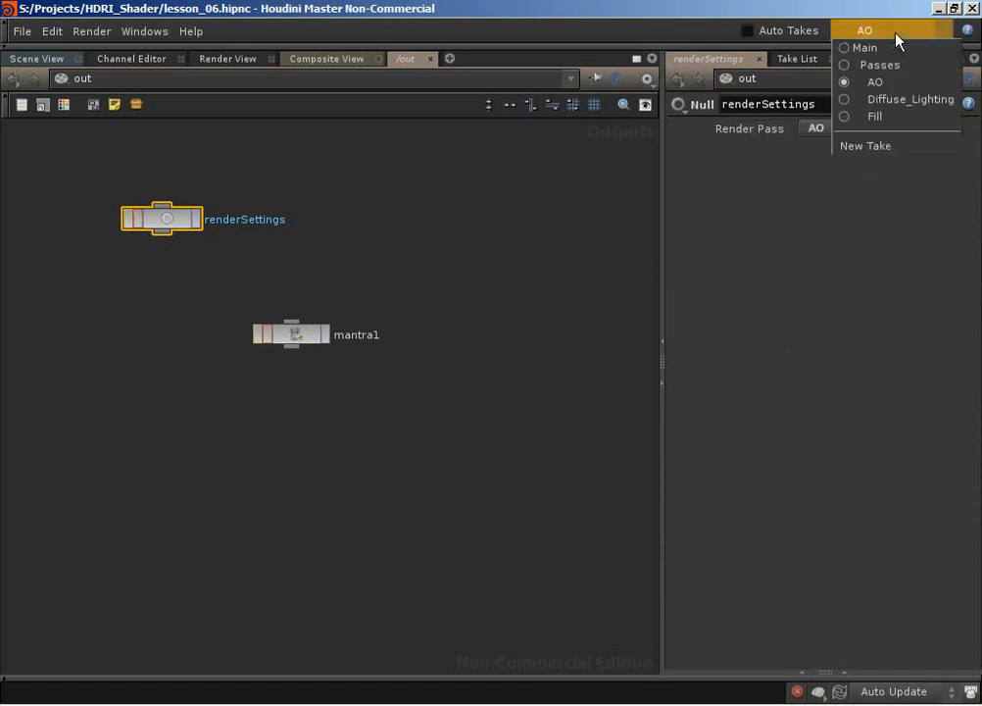
click(893, 100)
right_click(728, 128)
click(730, 324)
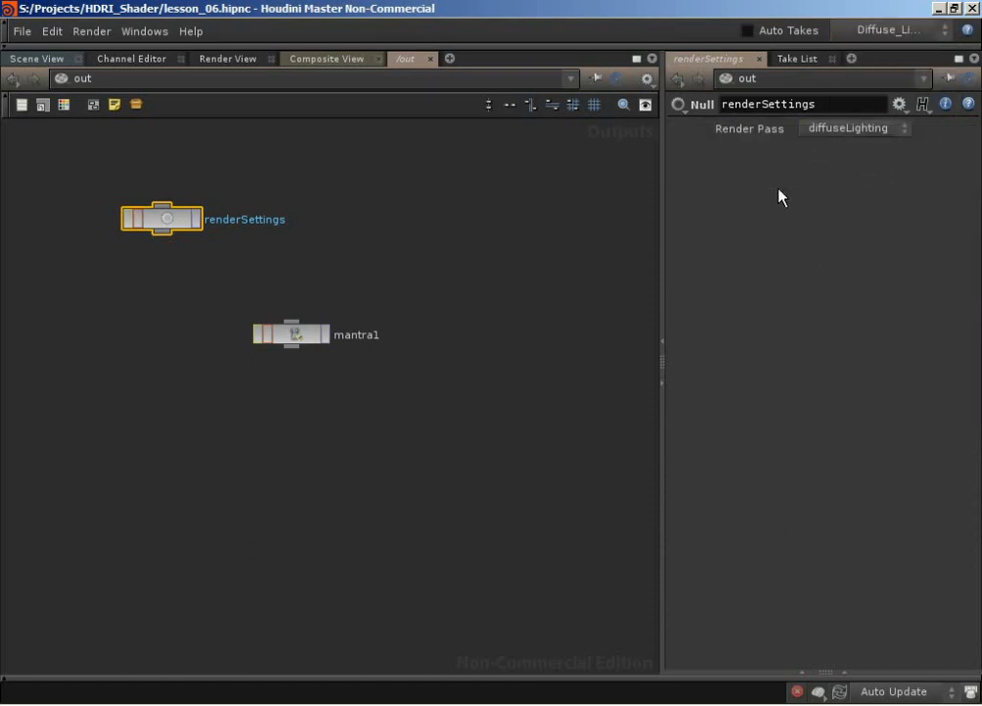
- In the Fill take, include renderSettings' Render Pass parameter and set it to fill
click(870, 33)
click(875, 115)
right_click(757, 134)
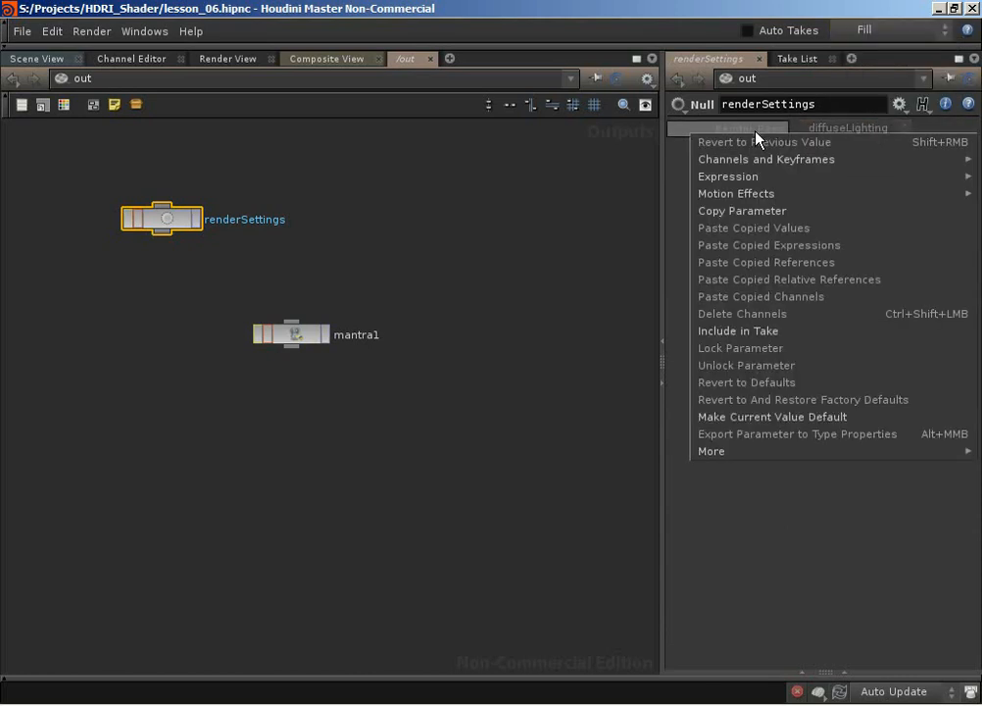
click(704, 331)
click(845, 129)
click(825, 181)
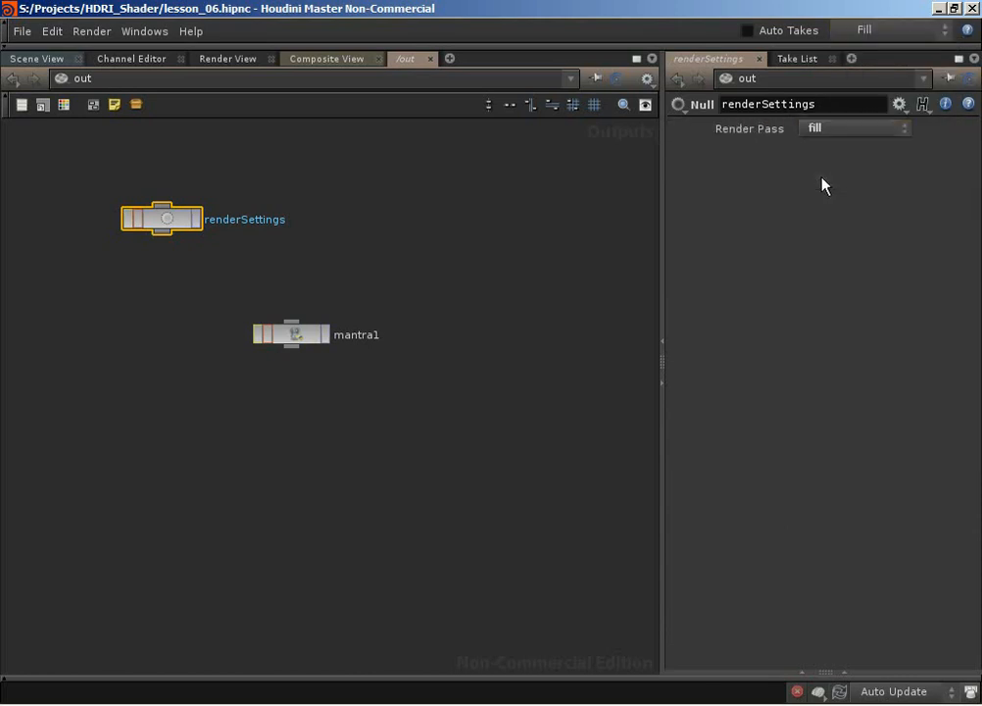
- Switch between the Diffuse_Lighting and AO takes to check renderSettings' Render Pass in each
click(867, 31)
click(877, 99)
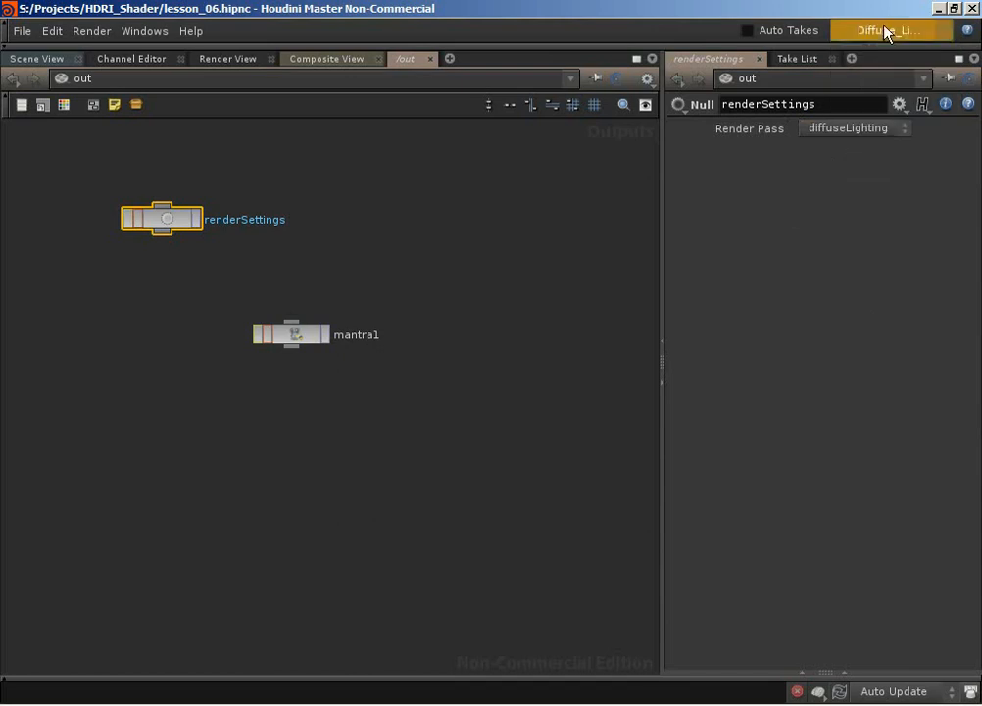
click(889, 31)
click(875, 82)
click(882, 29)
click(887, 99)
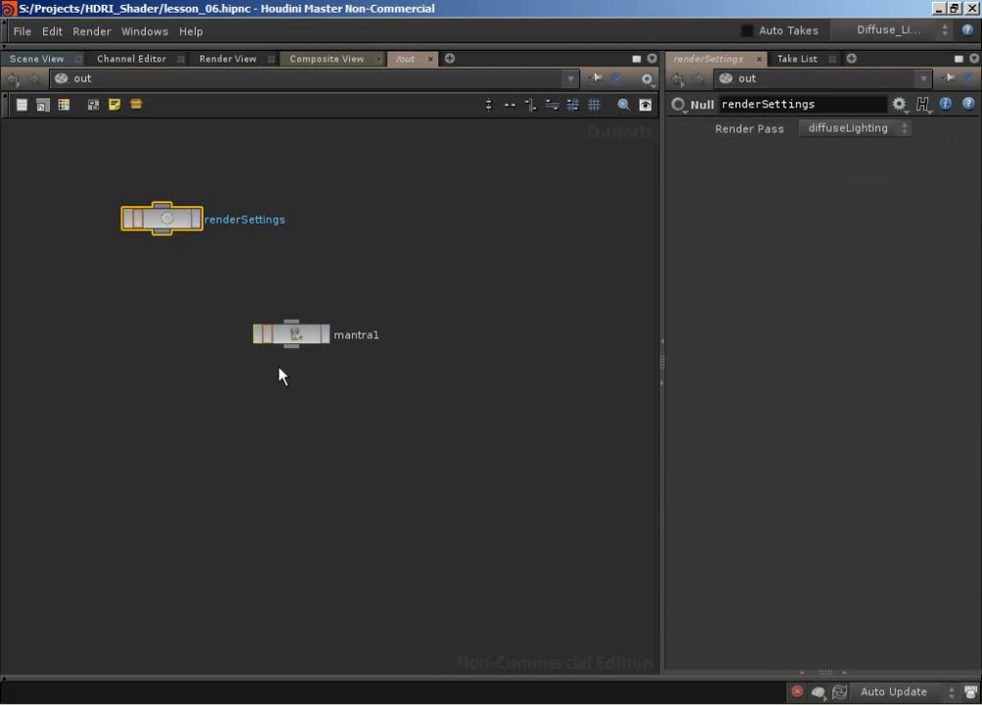
- Check mantra1's Render Pass value under the Diffuse_Lighting, AO and Fill takes
click(305, 345)
scroll(833, 594, down, 1)
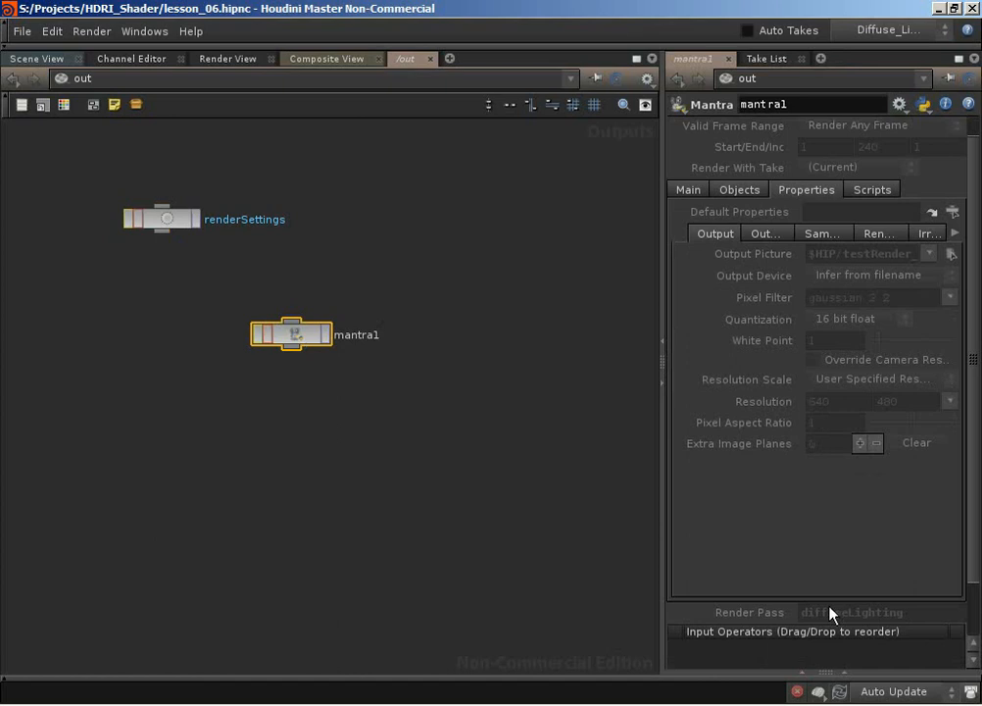
click(888, 30)
click(875, 84)
click(859, 31)
click(866, 117)
- Return to the Main take, render mantra1 with the Fill take, and close the render after viewing it
click(859, 30)
click(863, 50)
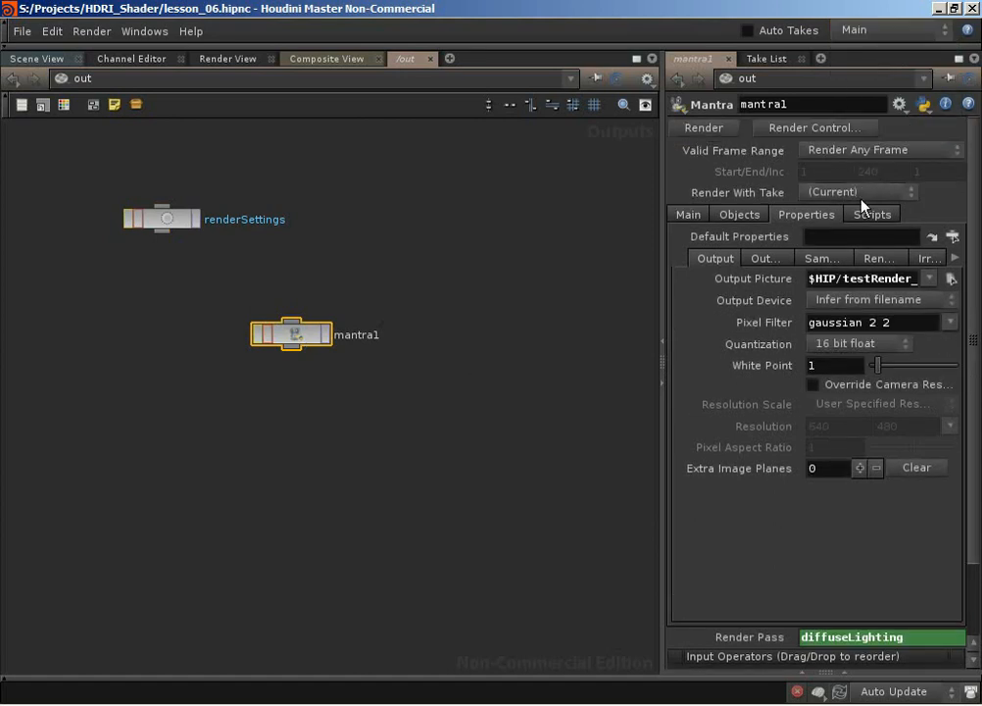
click(860, 194)
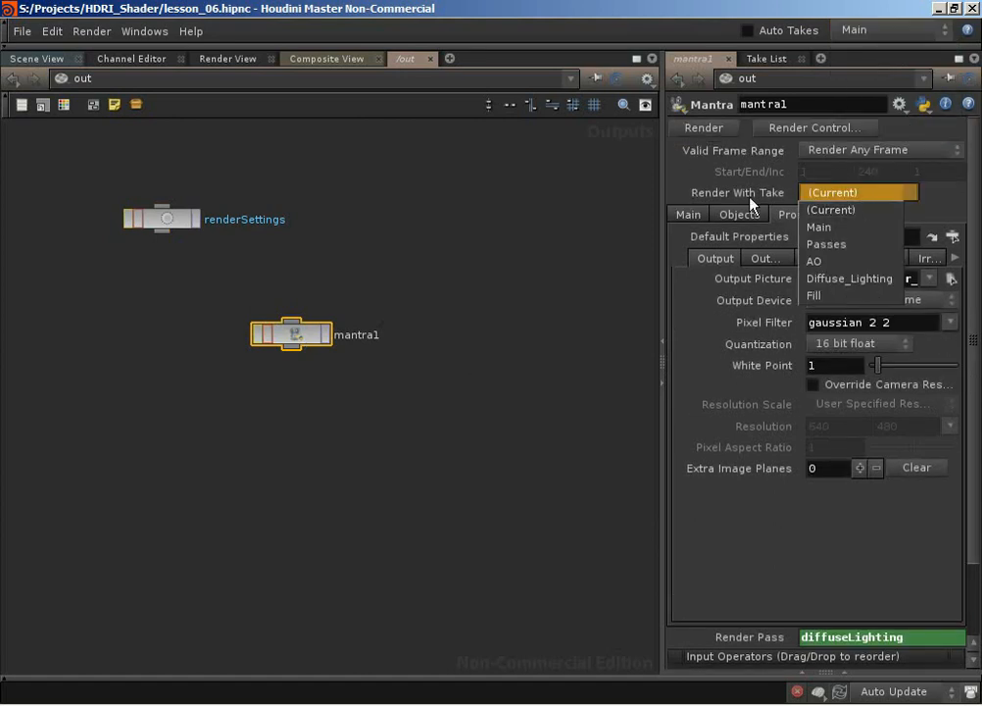
click(840, 299)
click(708, 129)
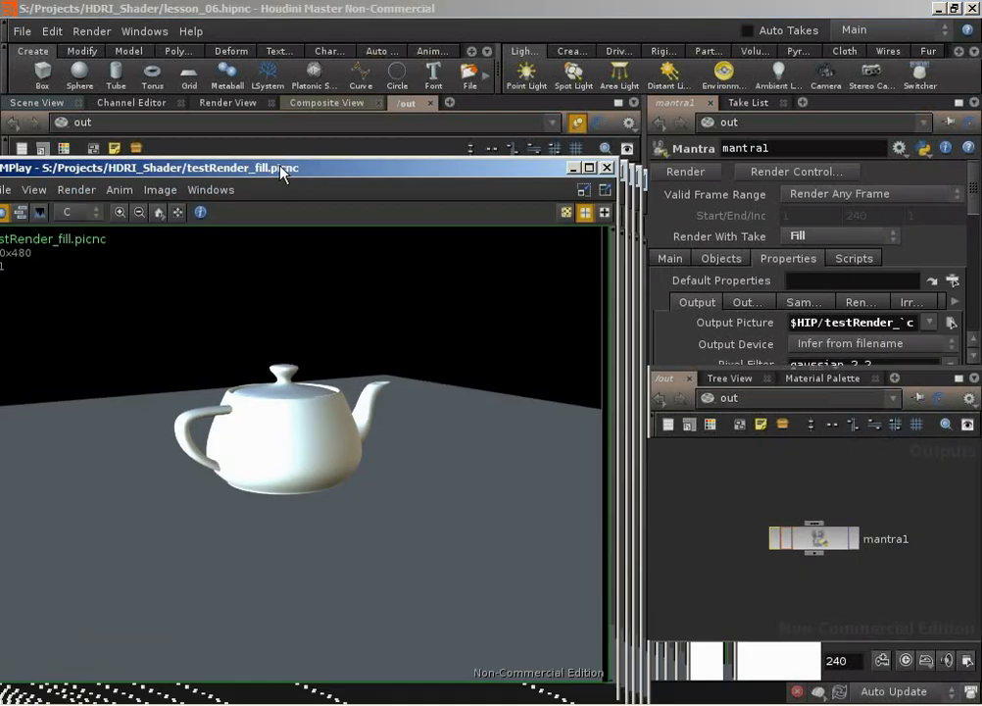
drag(286, 170, 387, 50)
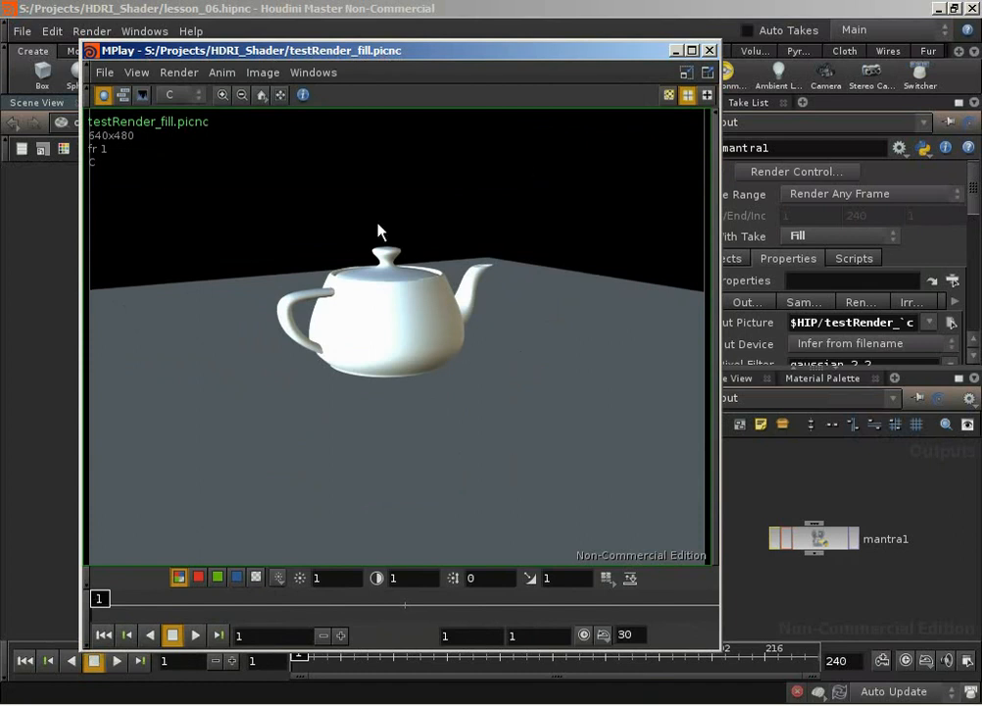
click(709, 50)
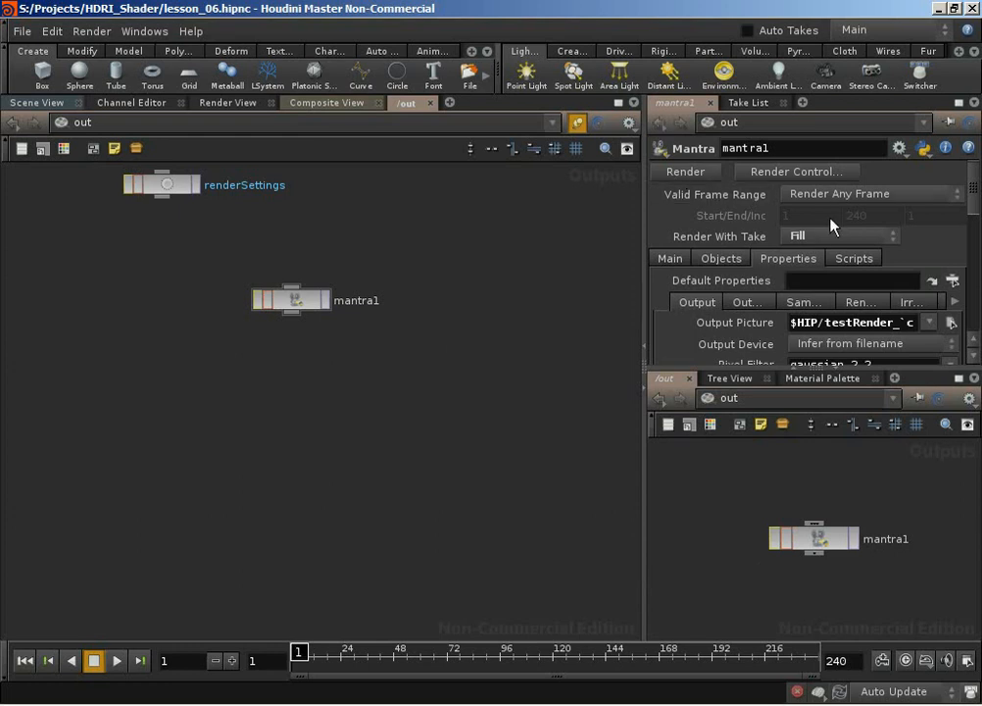
- Render mantra1 again with the Fill take and read the node's information for warnings
click(796, 237)
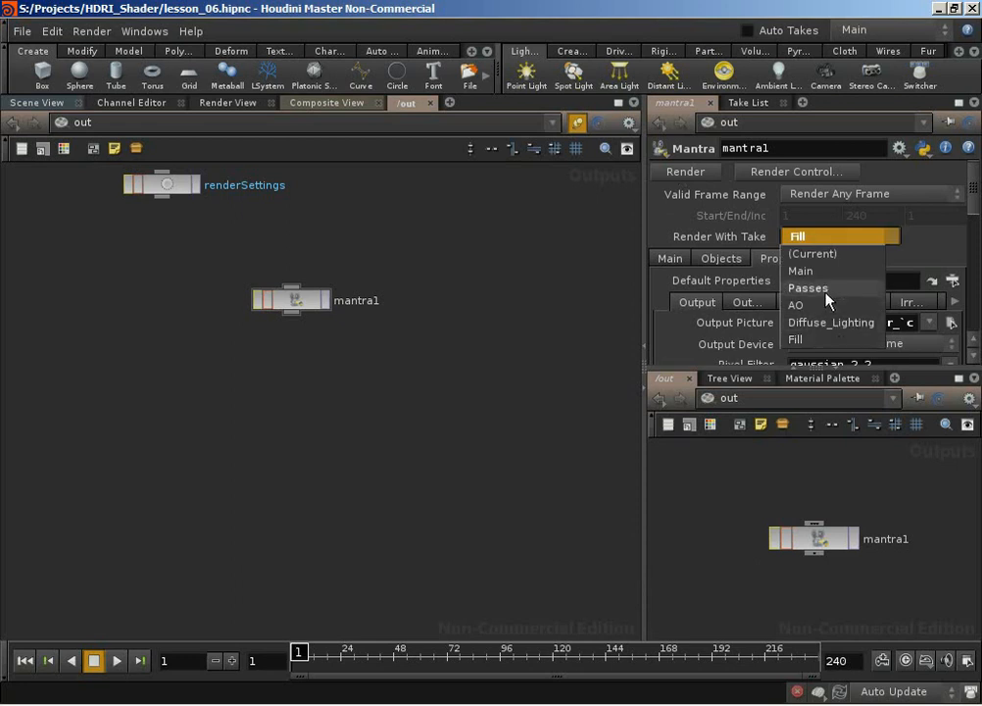
click(956, 247)
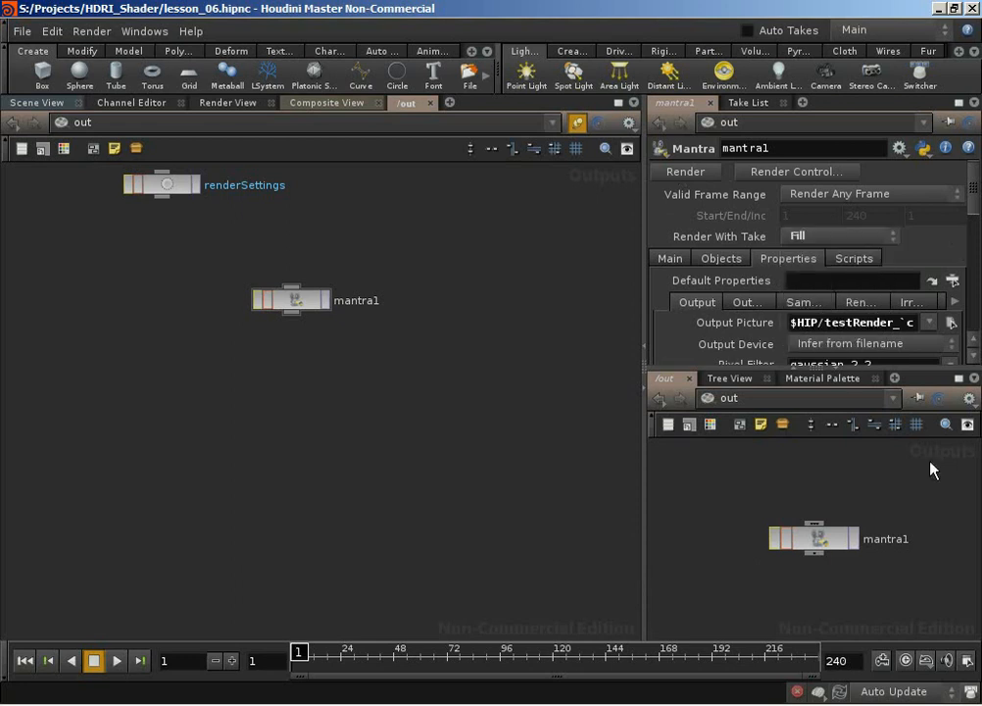
click(684, 174)
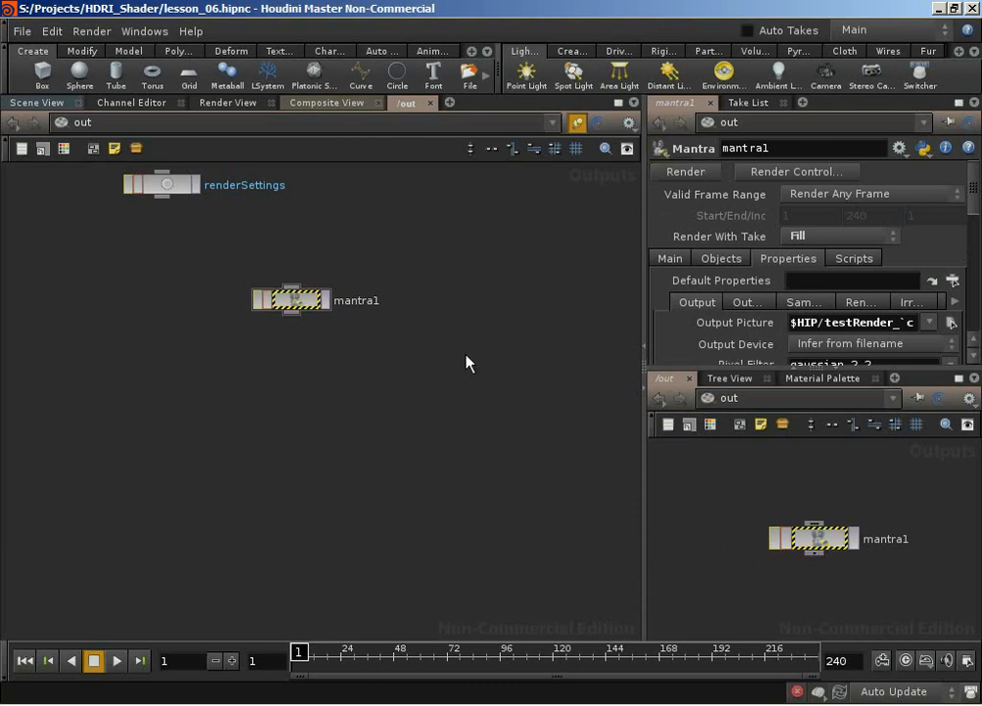
click(822, 548)
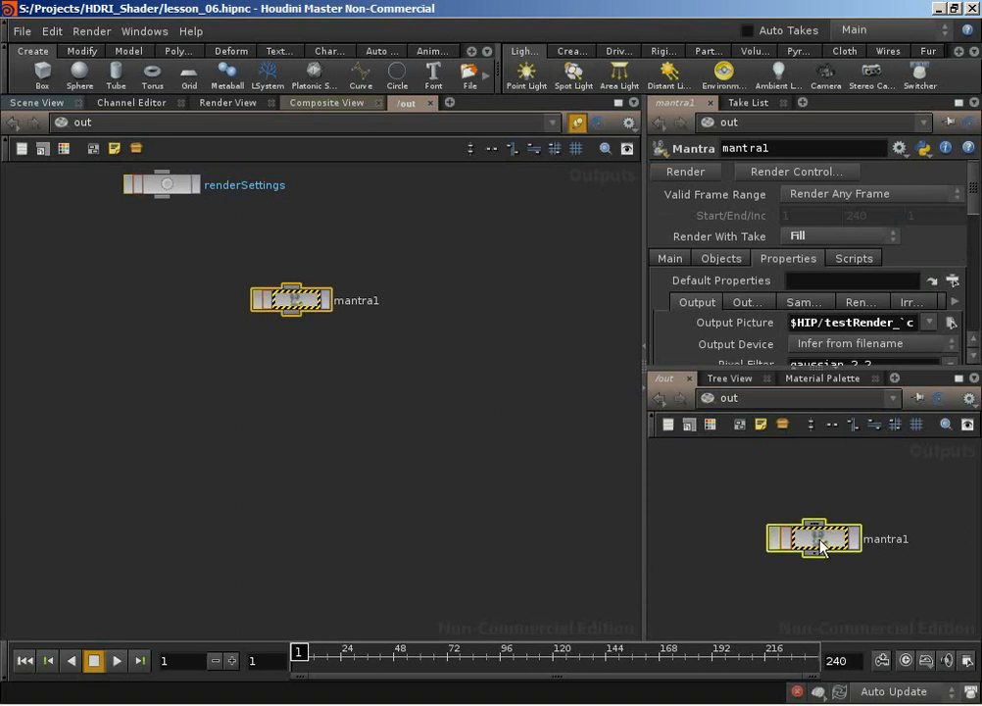
middle_click(821, 547)
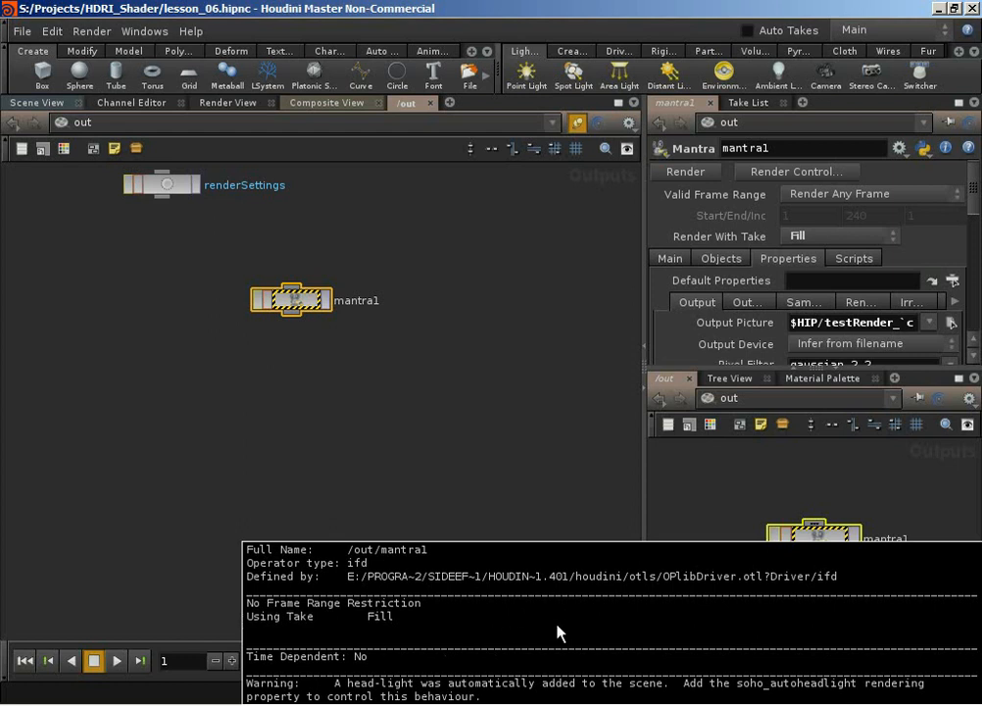
click(621, 635)
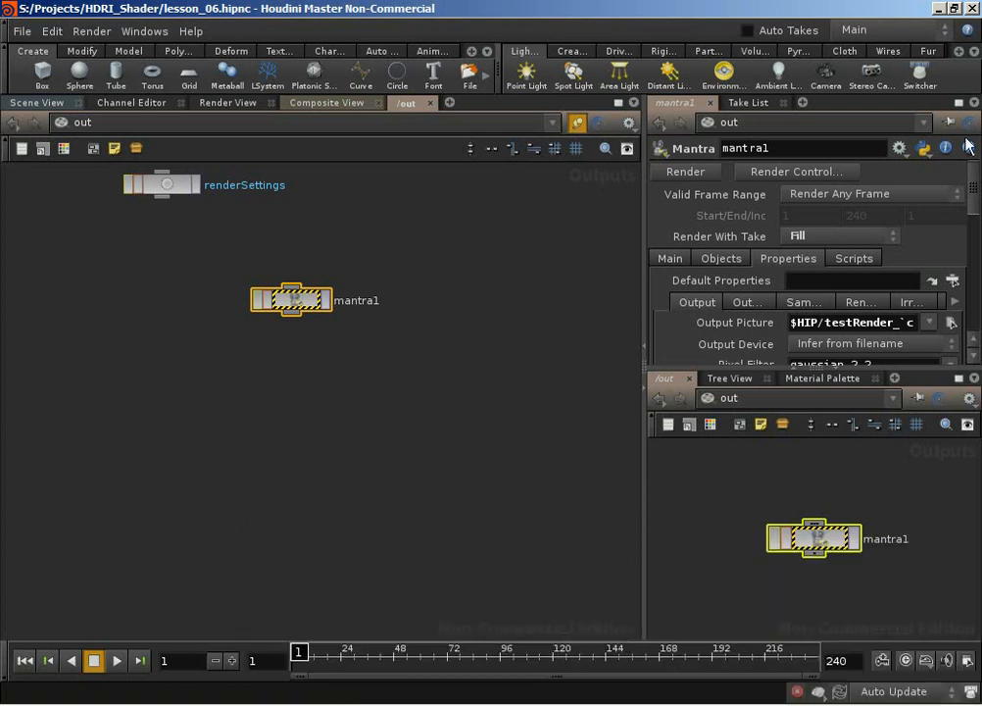
- Turn off Headlight Creation in mantra1's object and light settings
drag(971, 187, 973, 241)
click(740, 226)
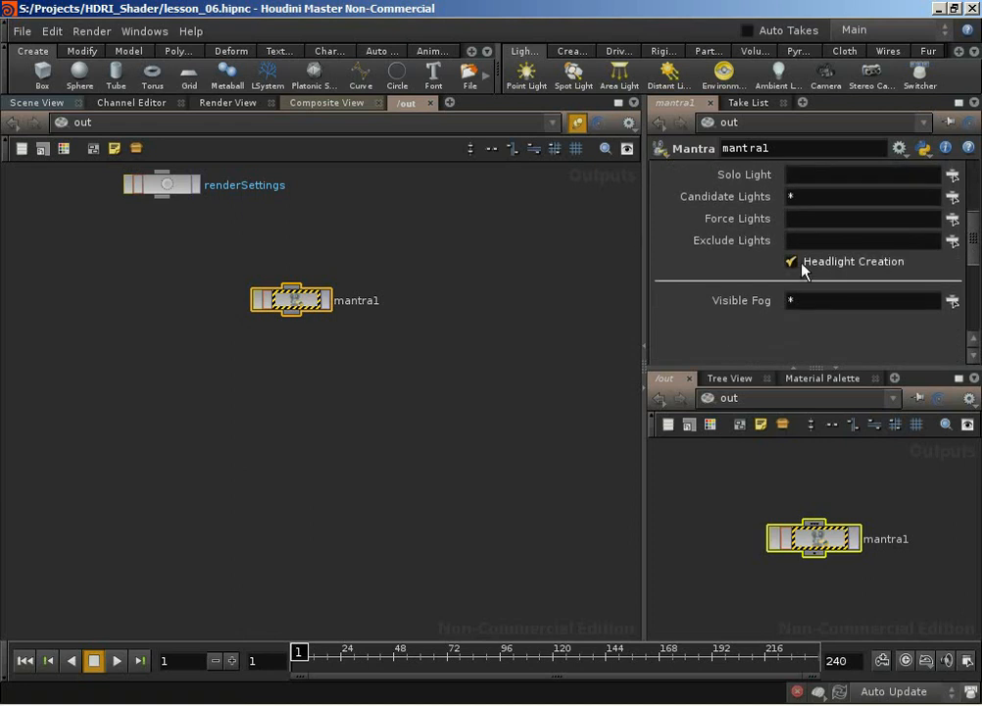
mouse_move(821, 265)
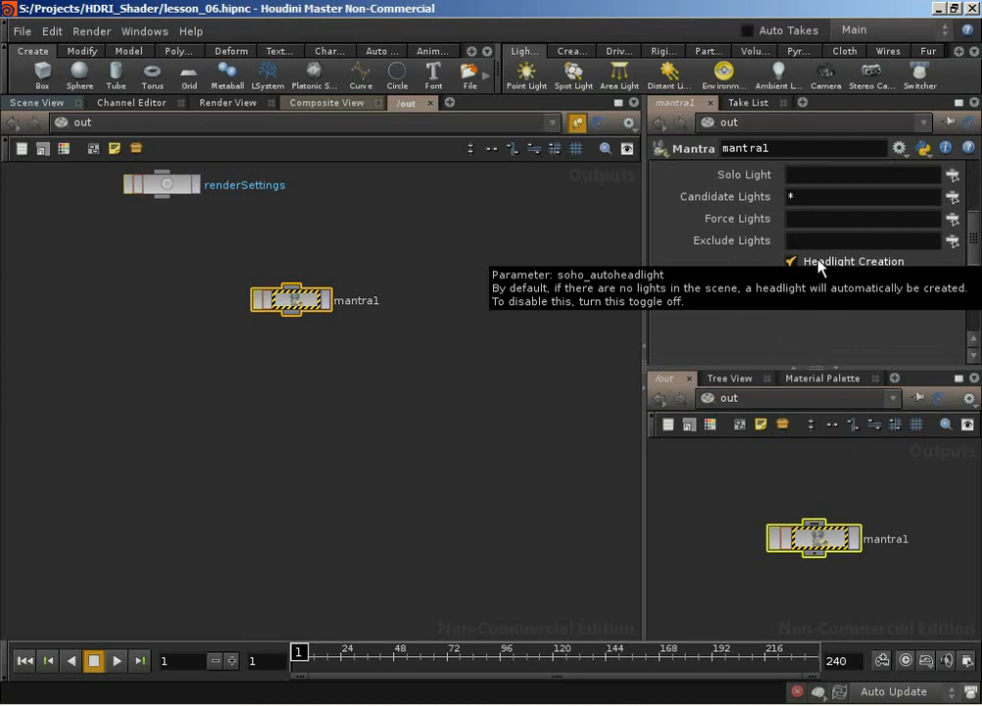
click(791, 263)
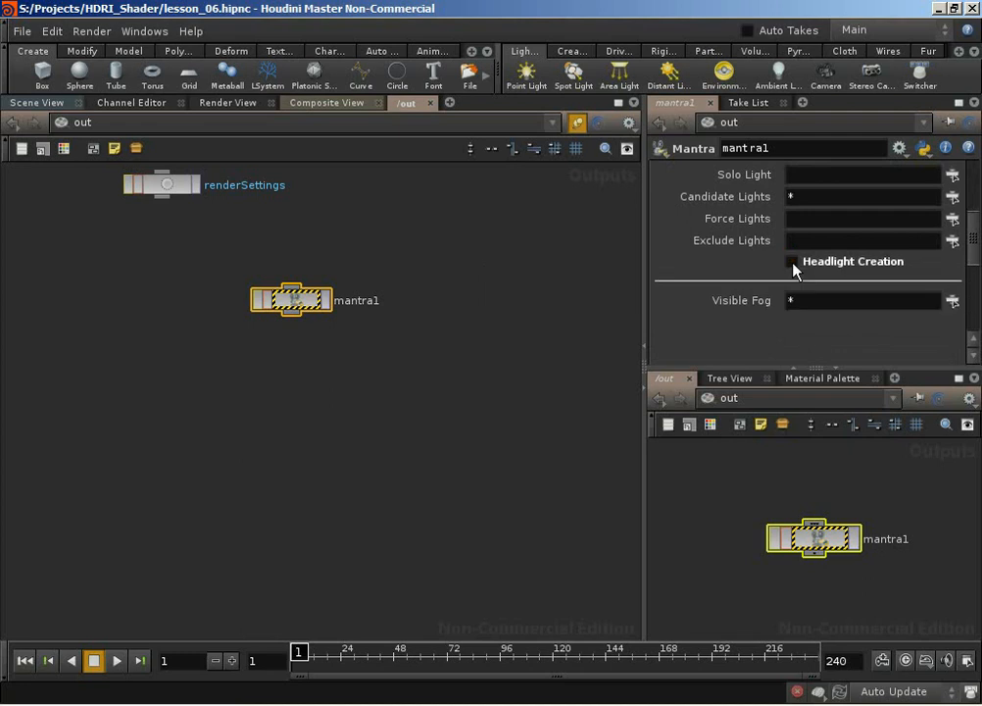
drag(973, 241, 973, 161)
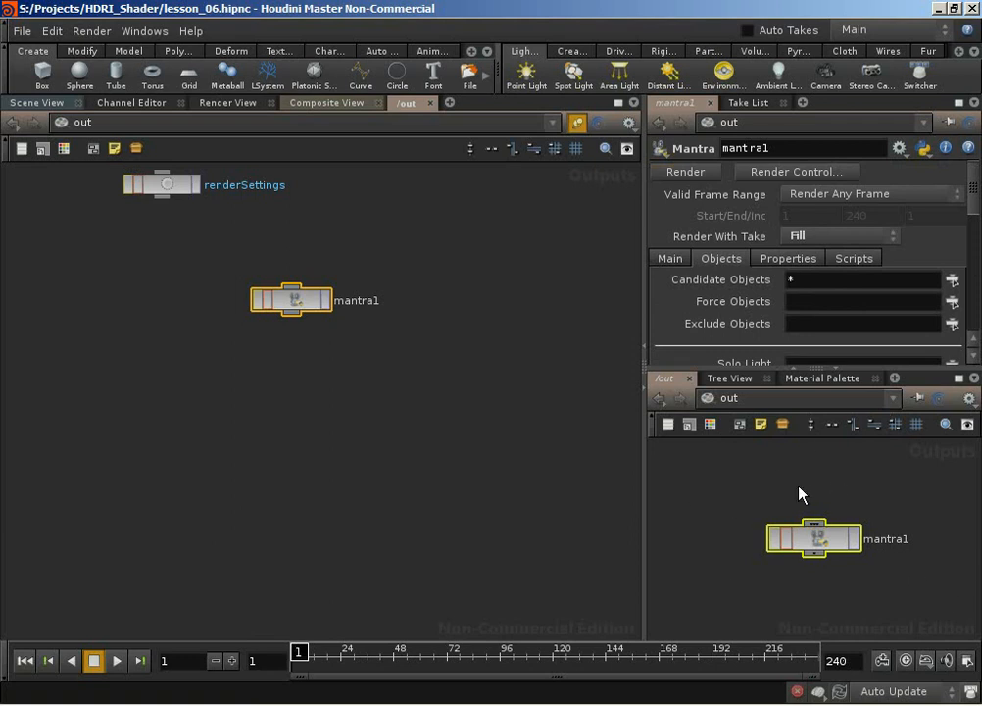
- Review mantra1's render take choices, keep Fill, and frame both renderSettings and mantra1 in the smaller network view
drag(784, 543, 819, 542)
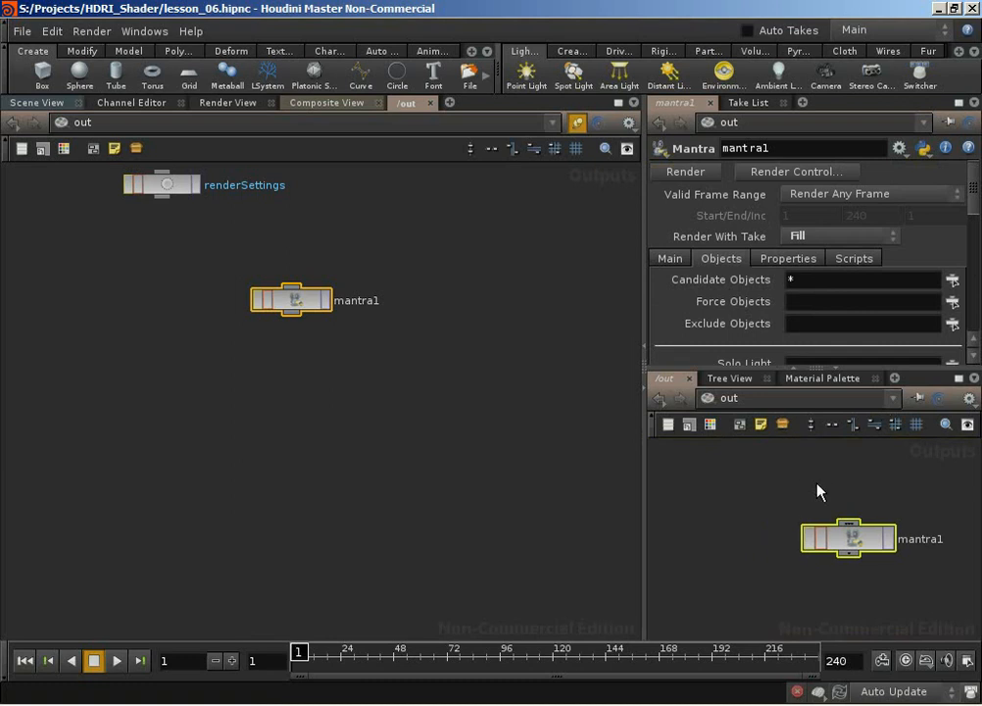
click(817, 237)
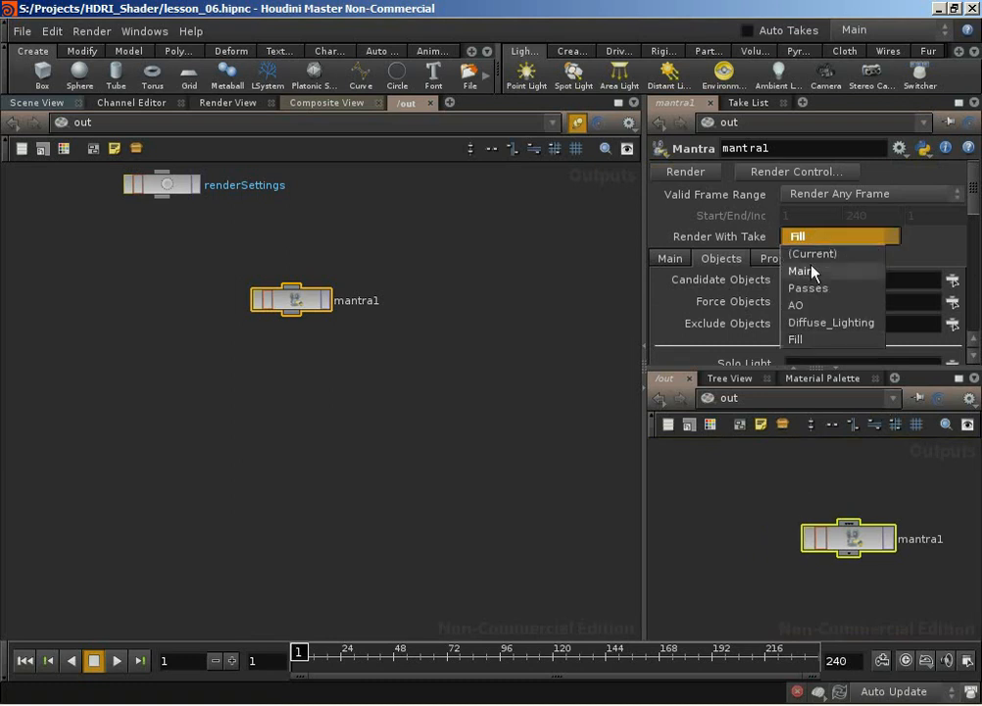
click(812, 340)
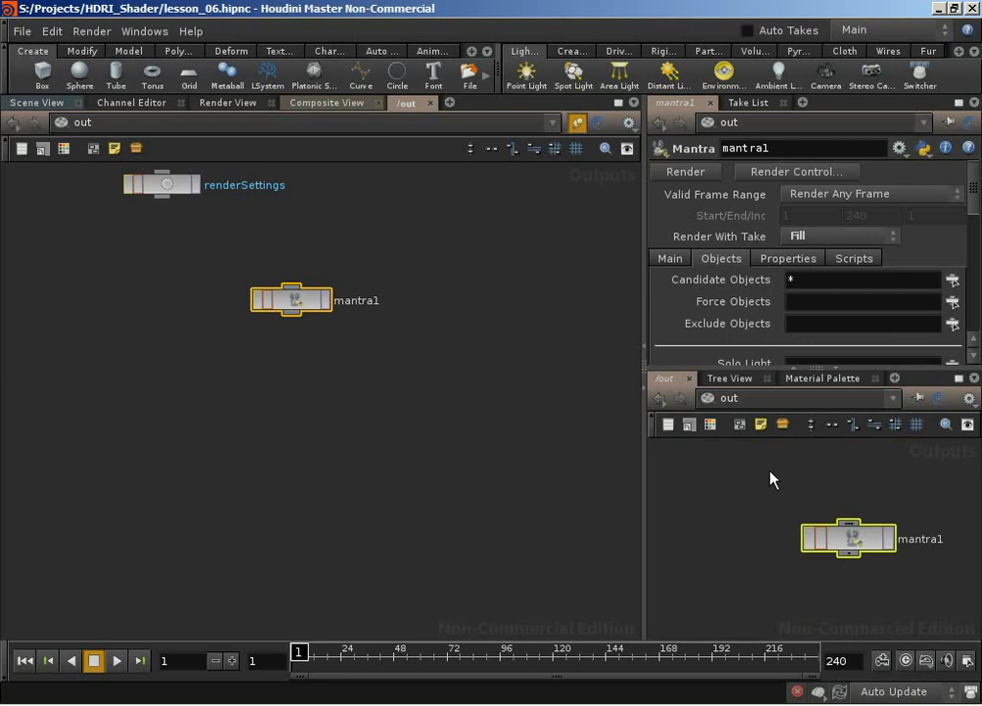
click(772, 472)
middle_drag(775, 471, 790, 527)
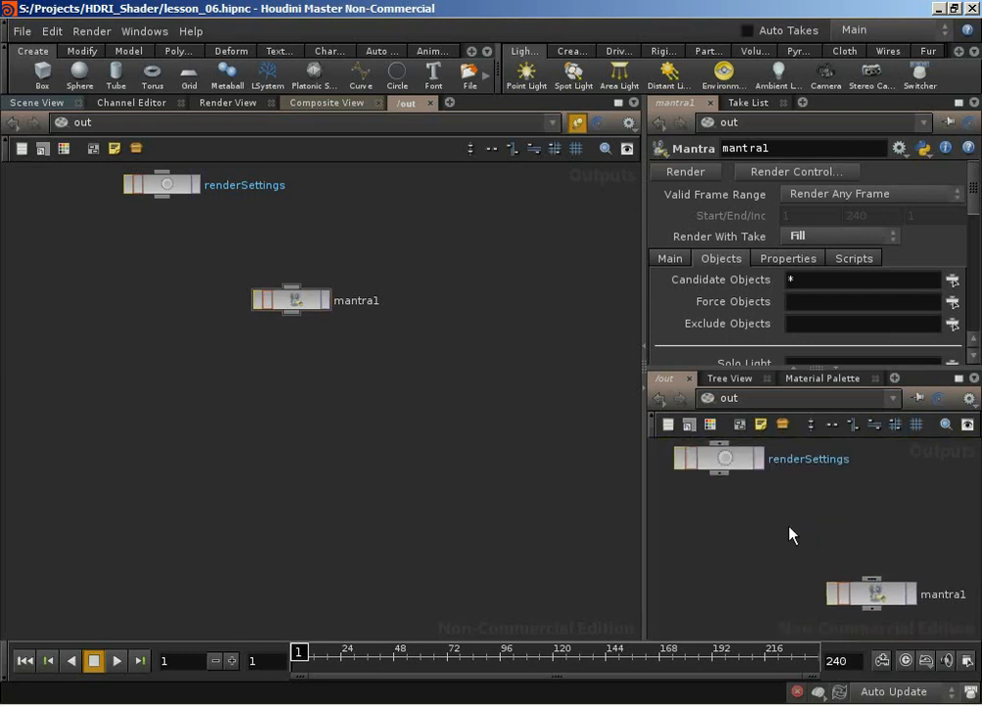
scroll(792, 535, down, 2)
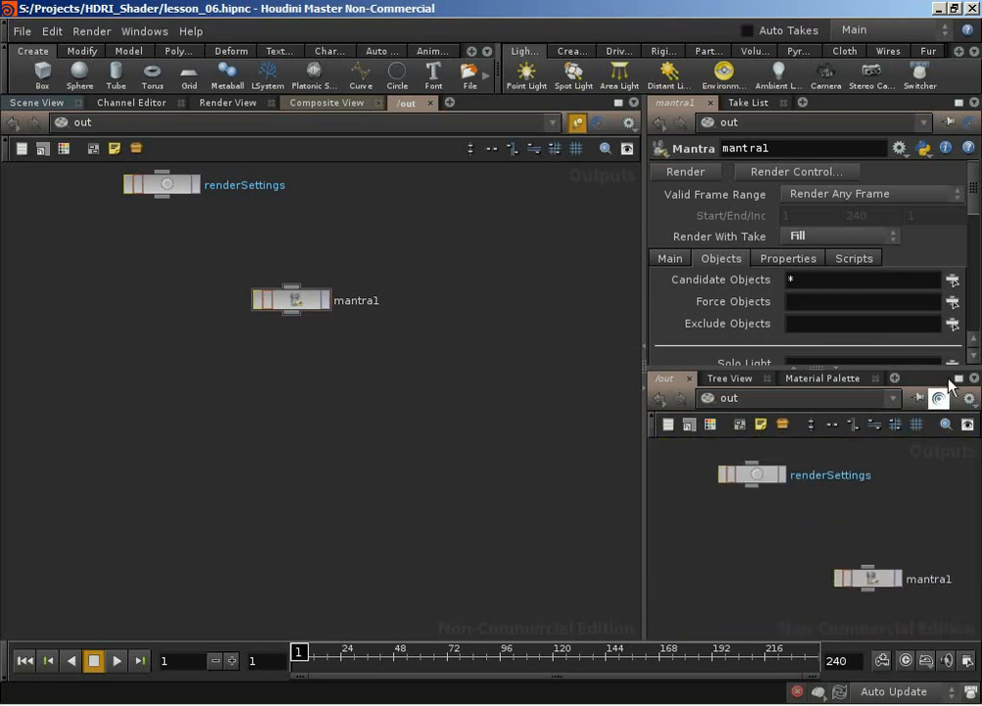
- Collapse the smaller network pane below the parameters and unpin the main output network pane
click(841, 370)
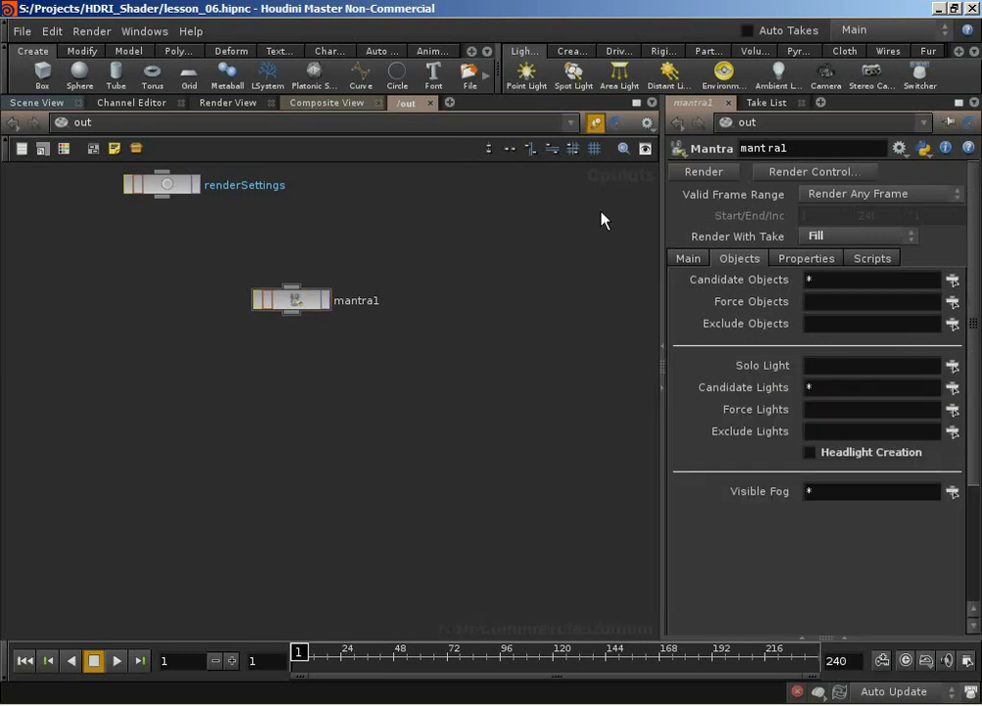
click(595, 122)
click(11, 122)
click(391, 408)
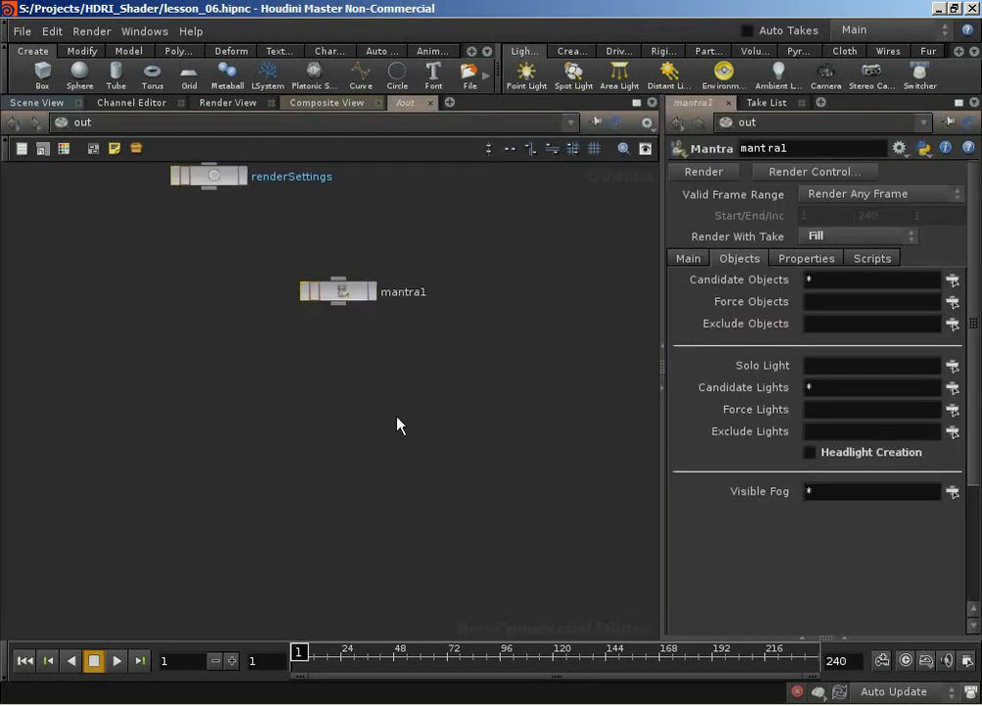
- Add a Wedge node to the output network and place it just below renderSettings
key(Tab)
text(Wedge)
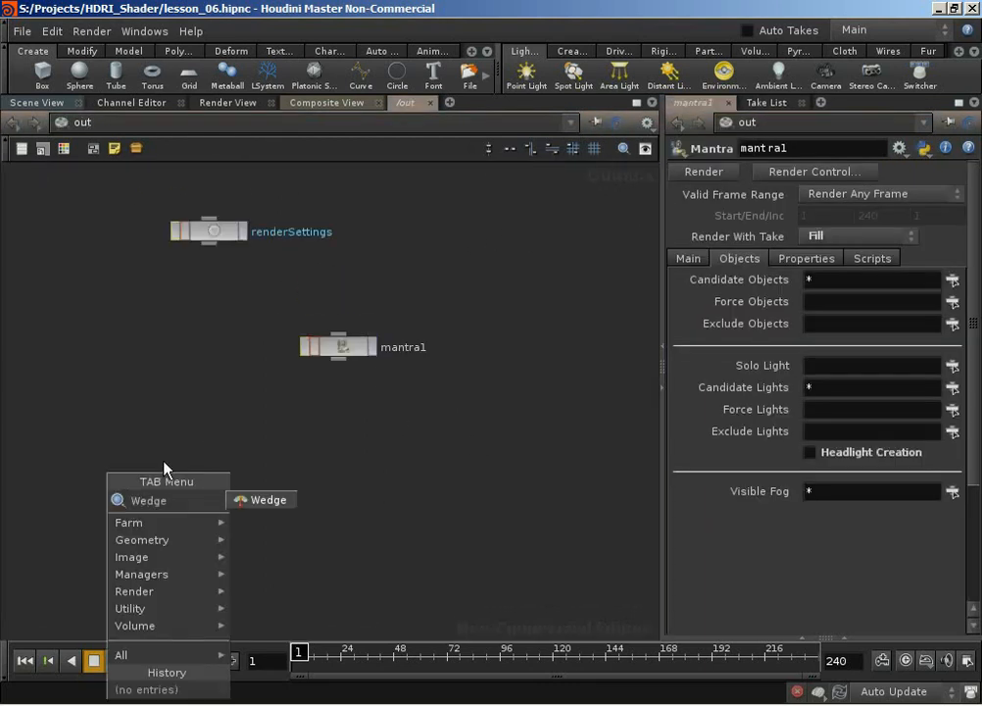
key(Return)
click(165, 456)
drag(175, 445, 170, 309)
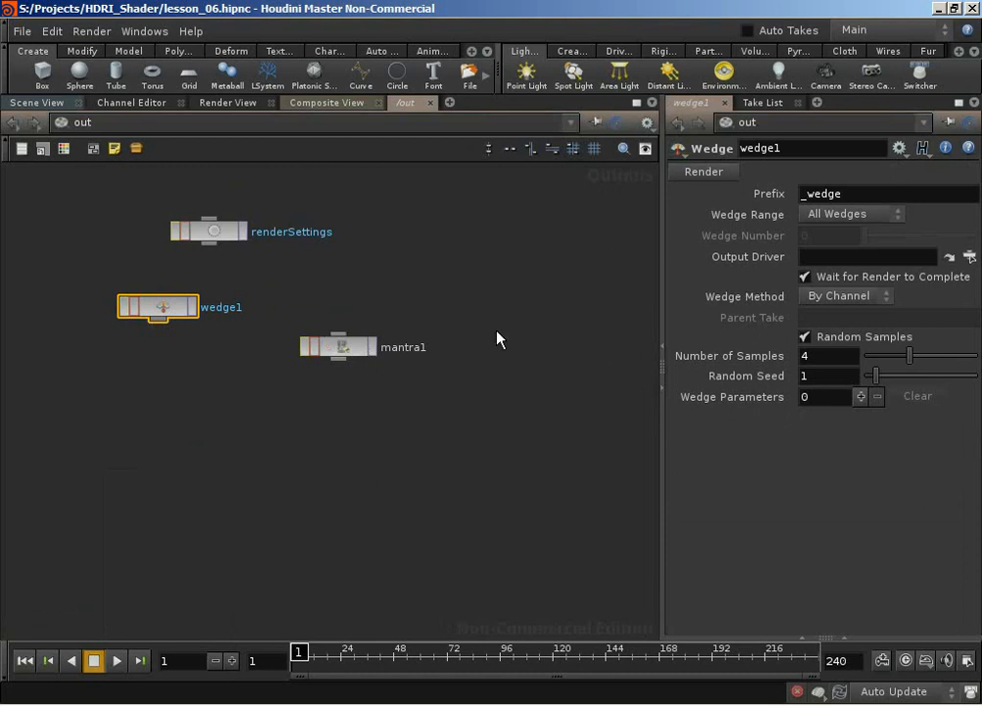
- Set wedge1's wedge method to By Take with Passes as the parent take
click(841, 295)
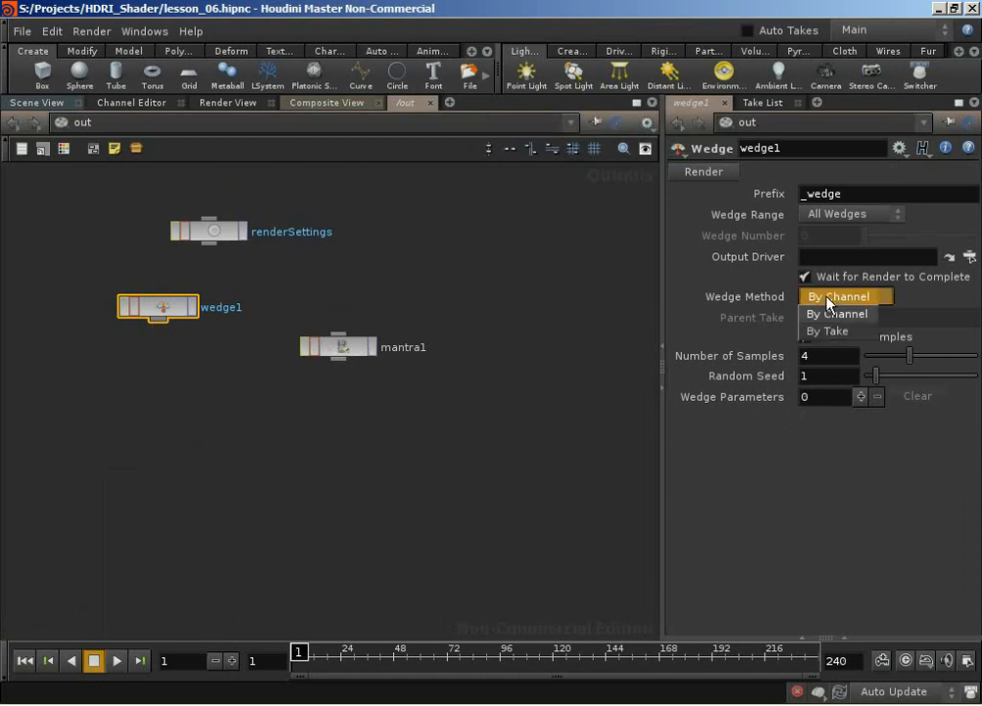
click(828, 329)
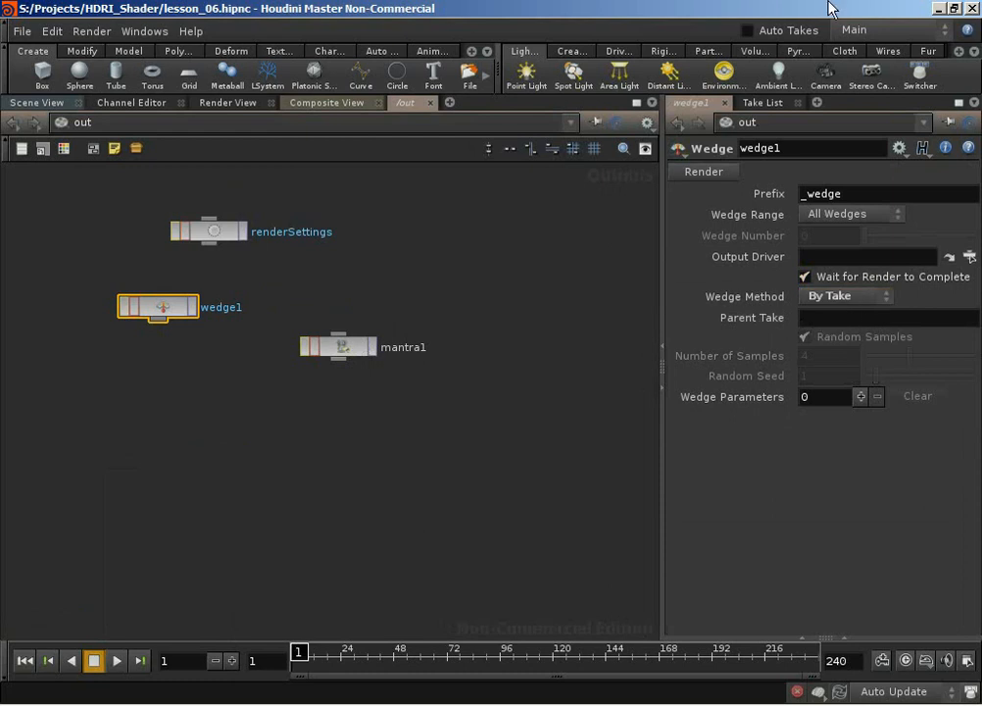
click(873, 29)
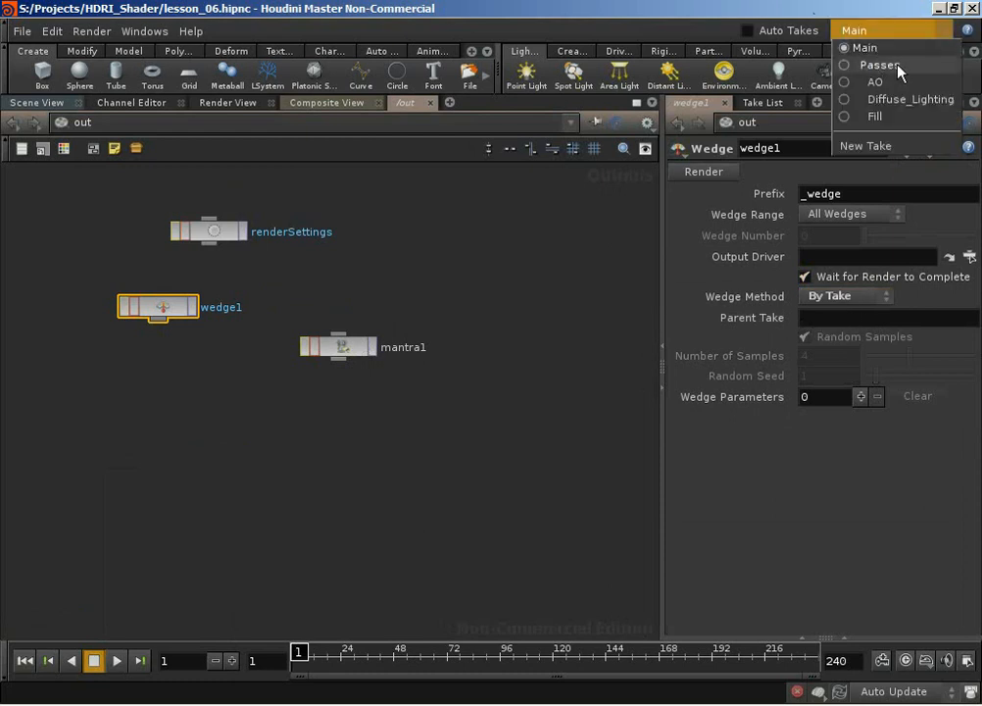
click(841, 321)
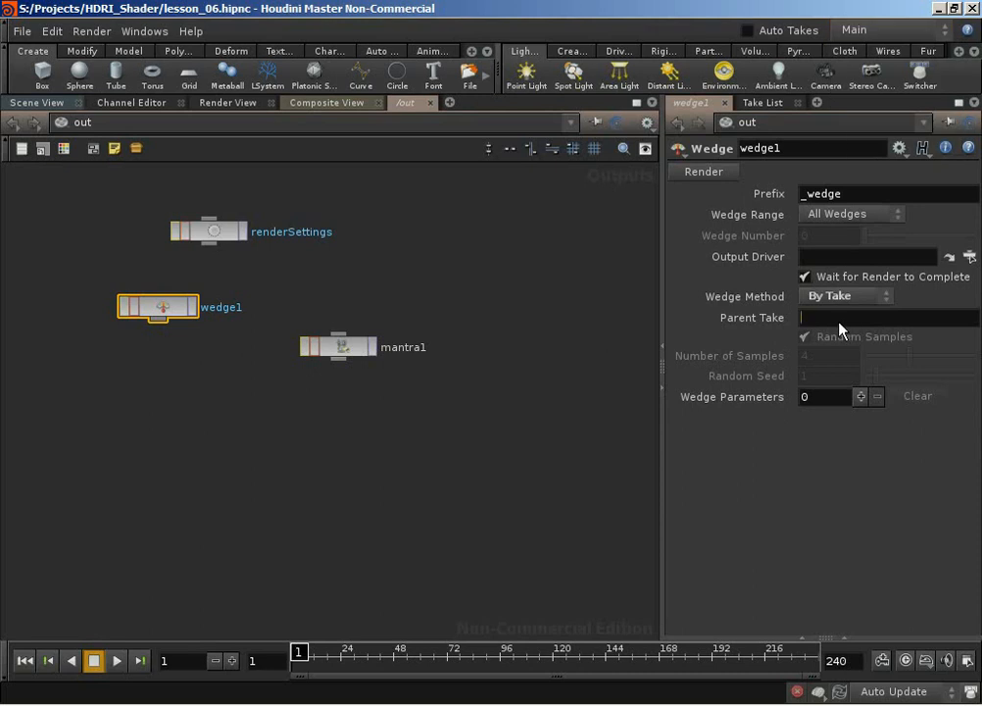
text(Passes)
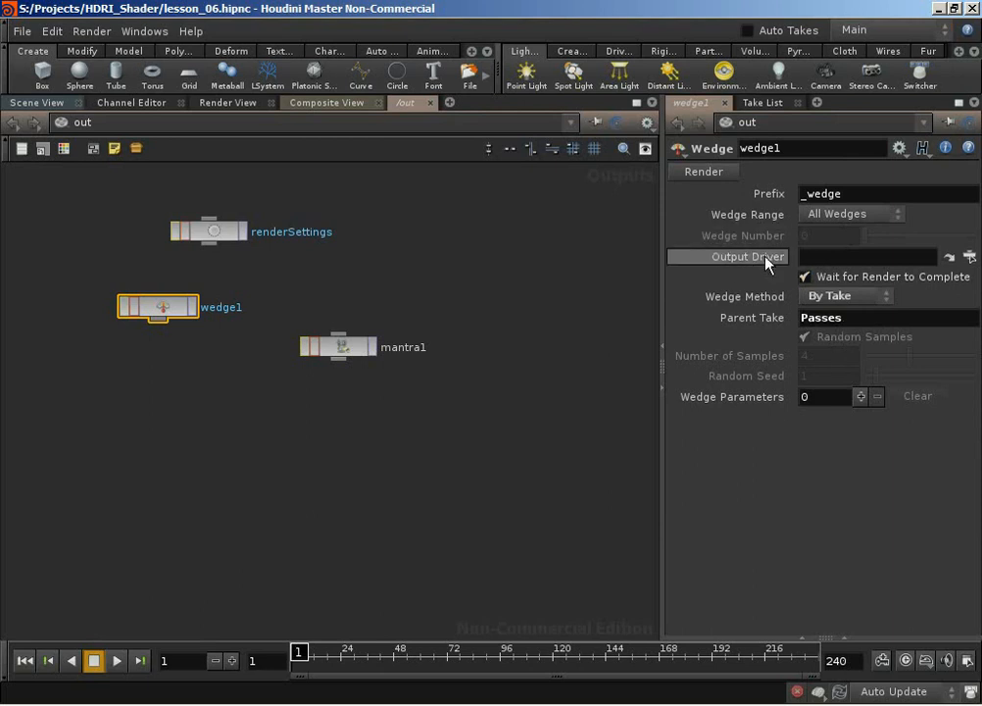
- Assign mantra1 as wedge1's output driver using the relative path ../mantra1
click(969, 257)
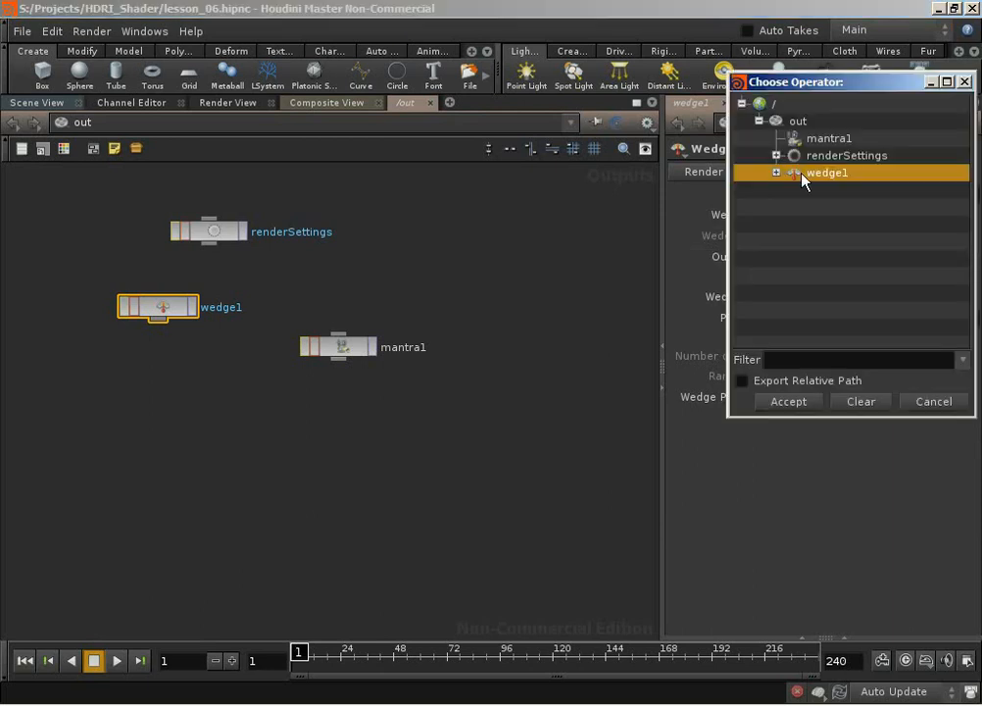
click(784, 138)
click(789, 401)
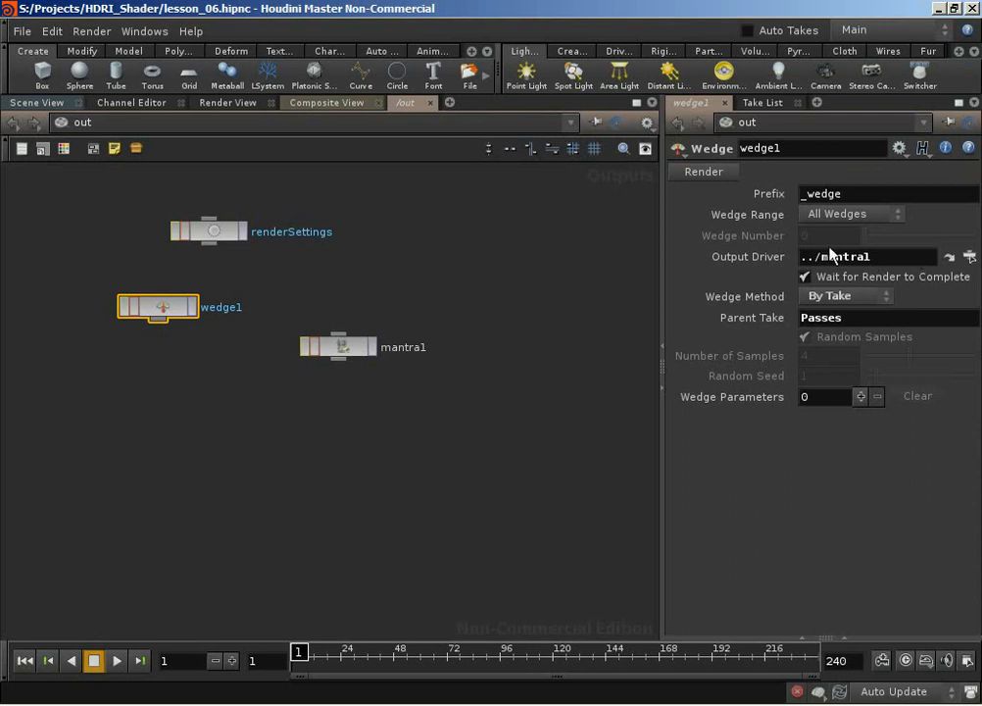
- Review the take hierarchy under Passes, comparing it with wedge1's parent take setting
click(865, 30)
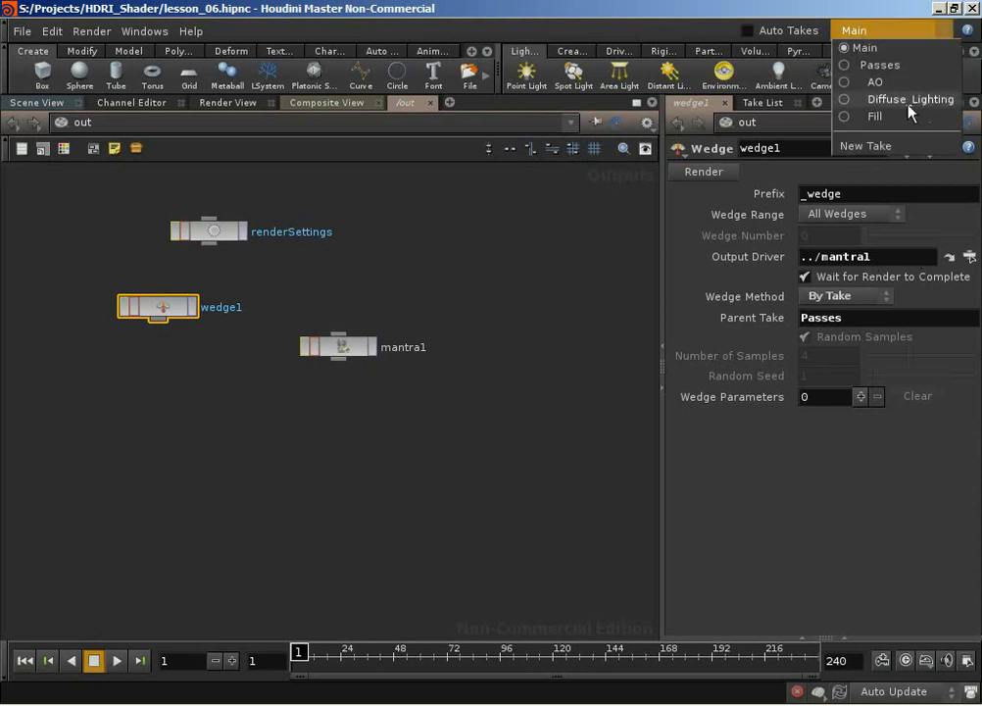
click(688, 38)
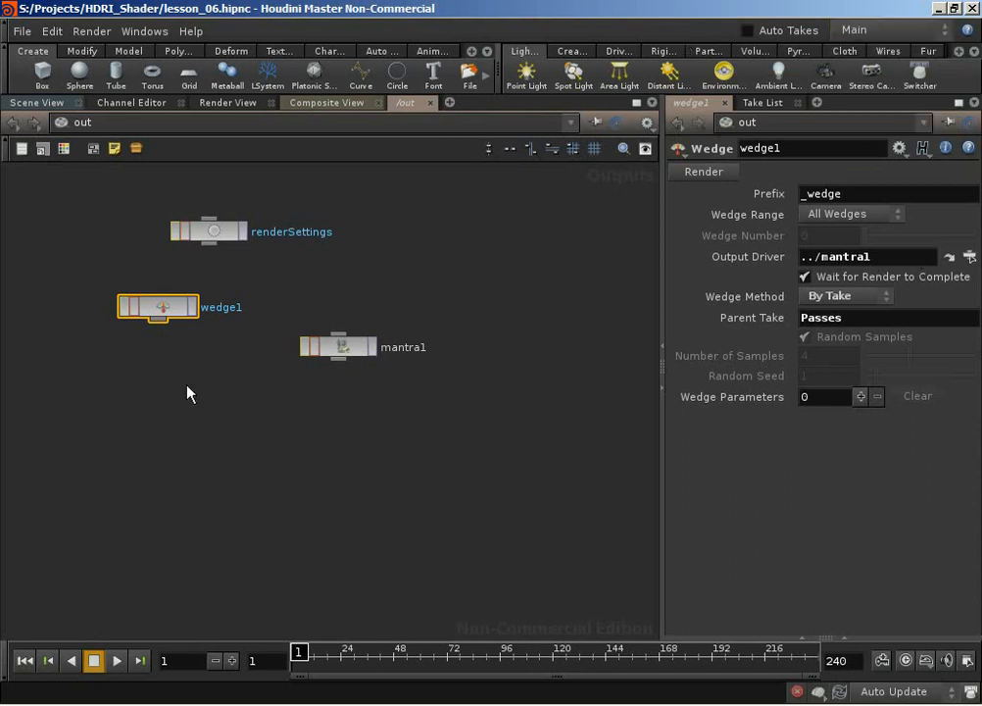
click(852, 29)
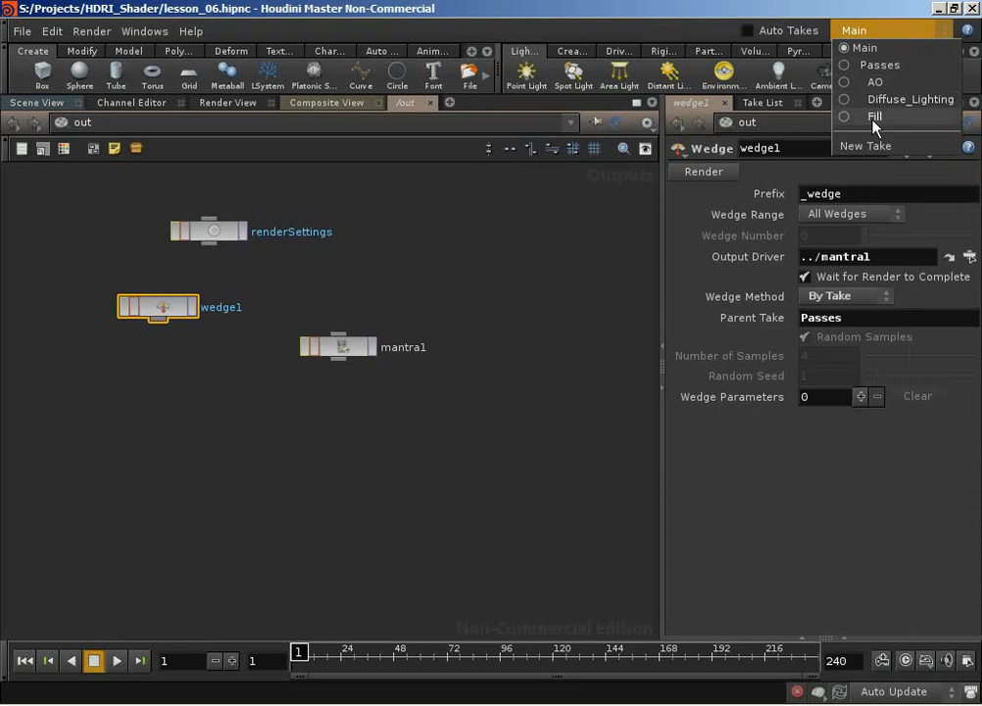
click(669, 20)
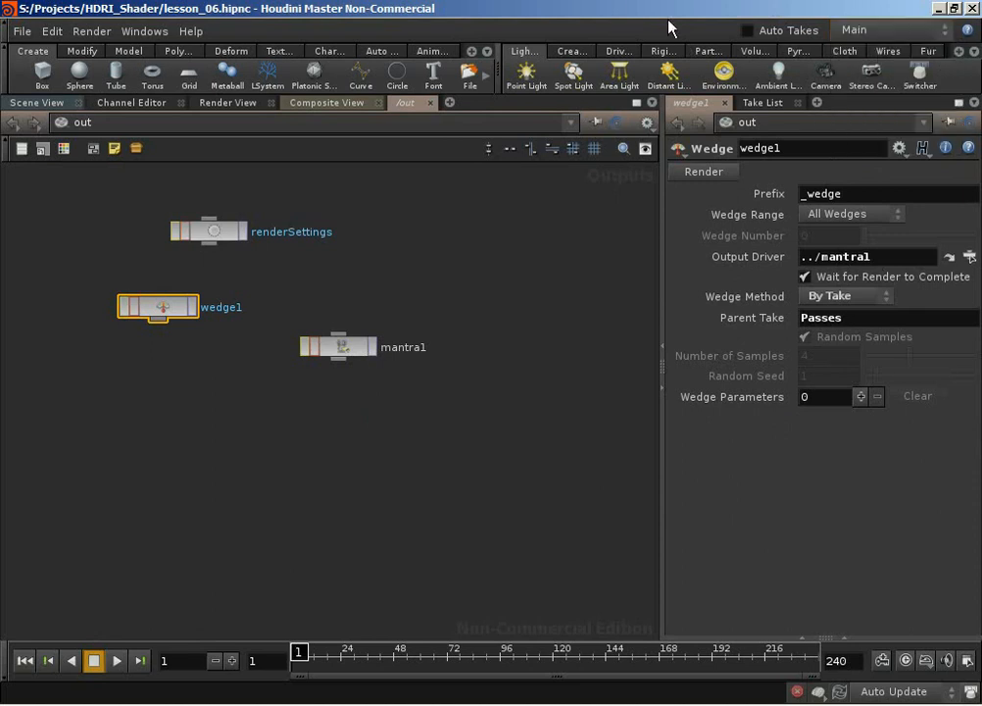
click(759, 103)
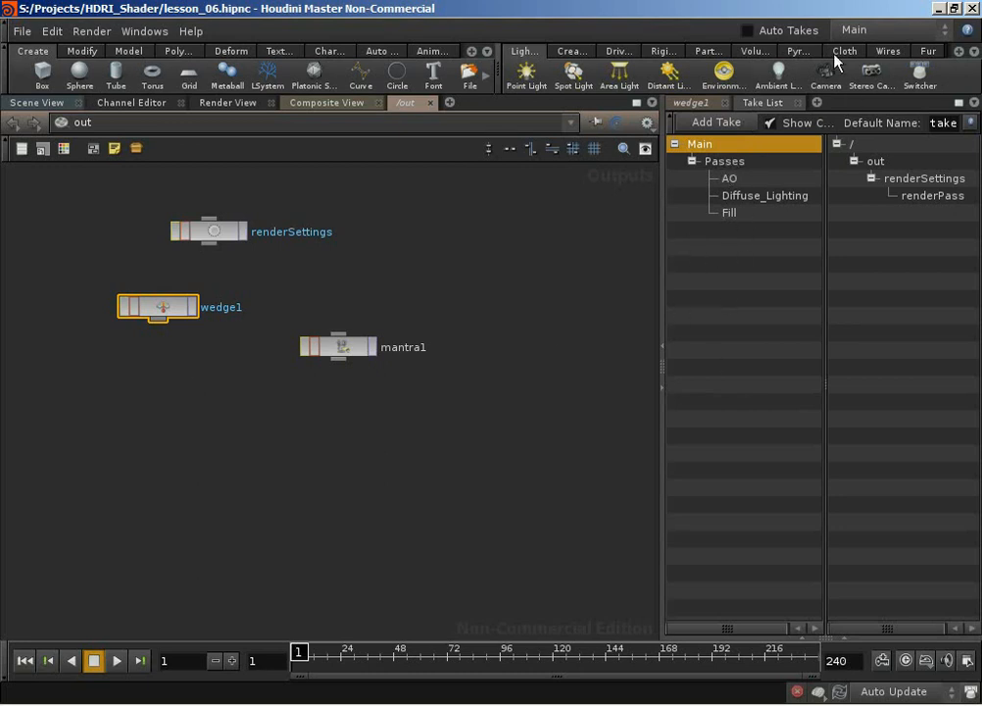
click(689, 103)
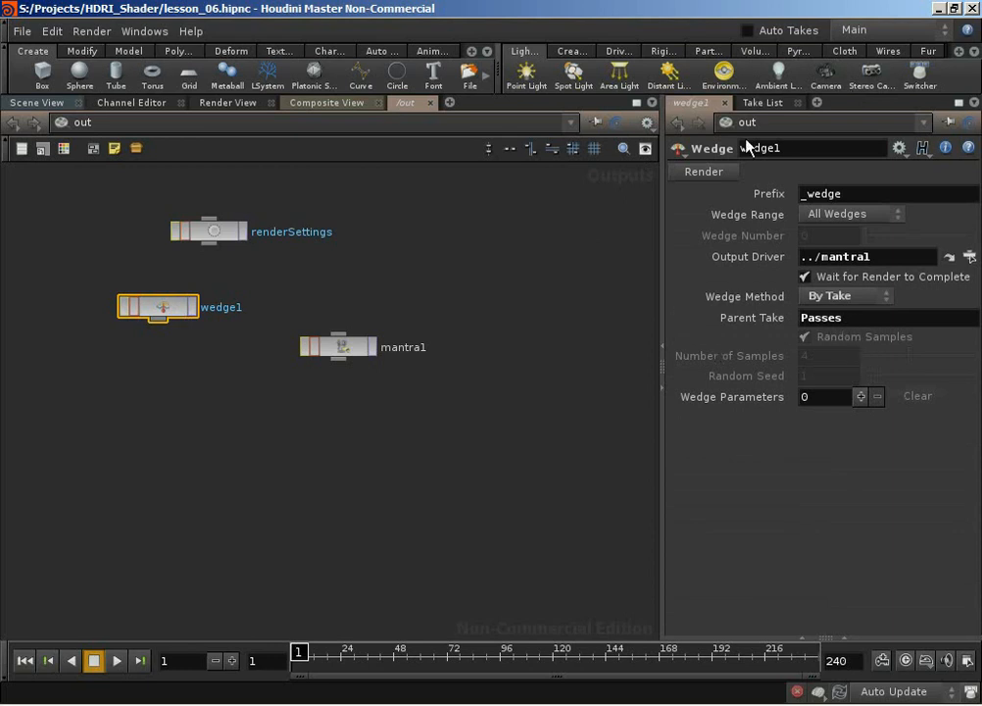
click(763, 102)
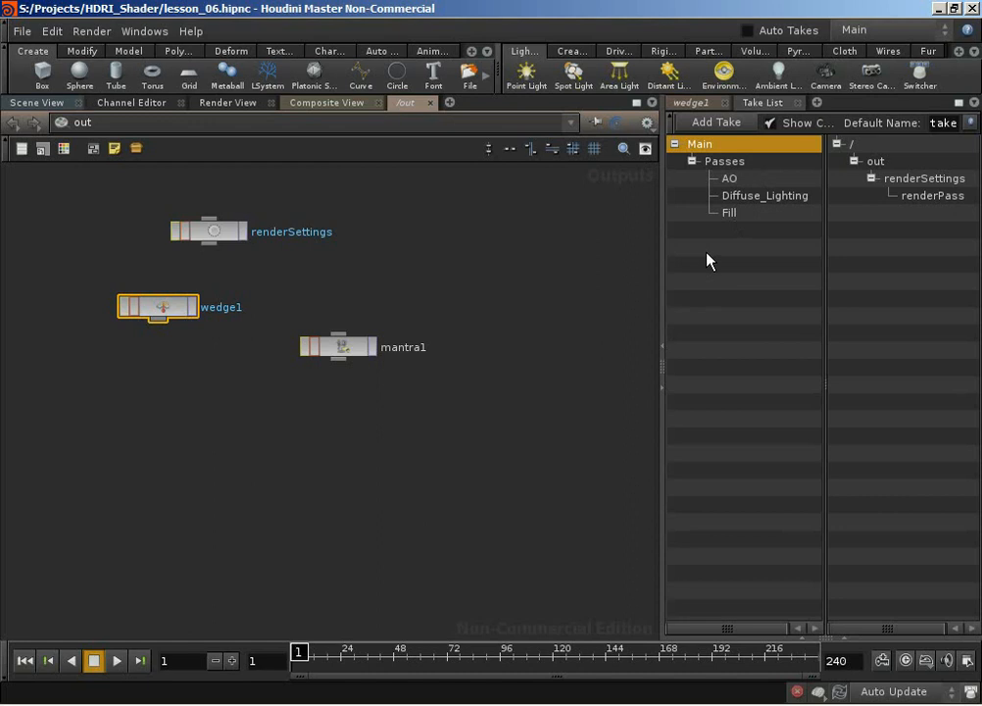
click(693, 103)
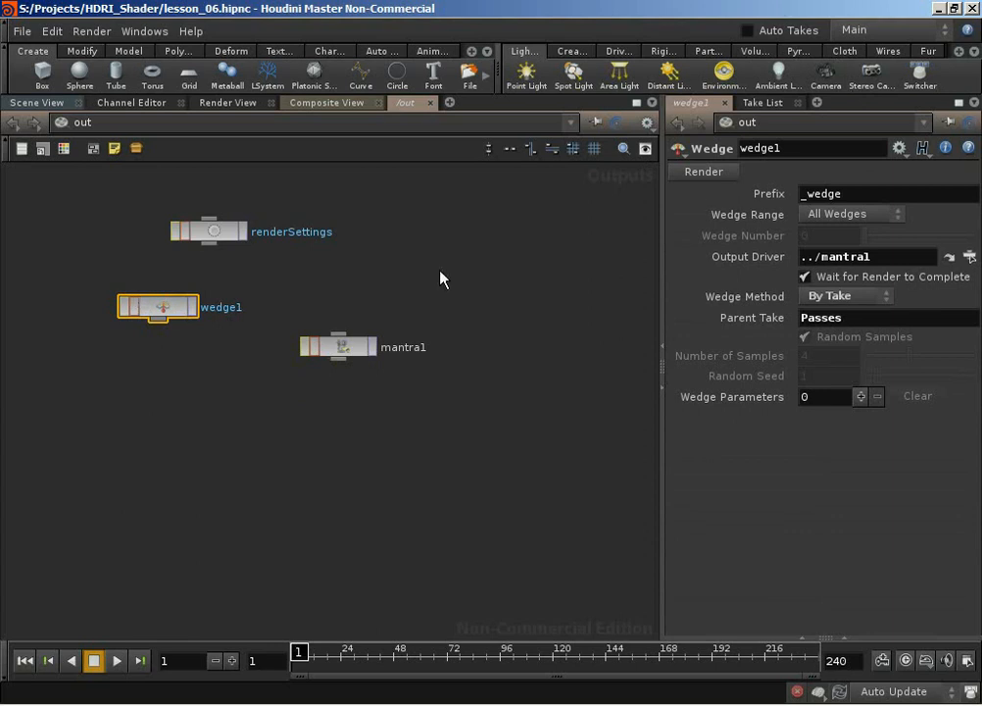
- Move mantra1 slightly closer to wedge1, set its render take to (Current), and show its main settings
drag(337, 352, 322, 342)
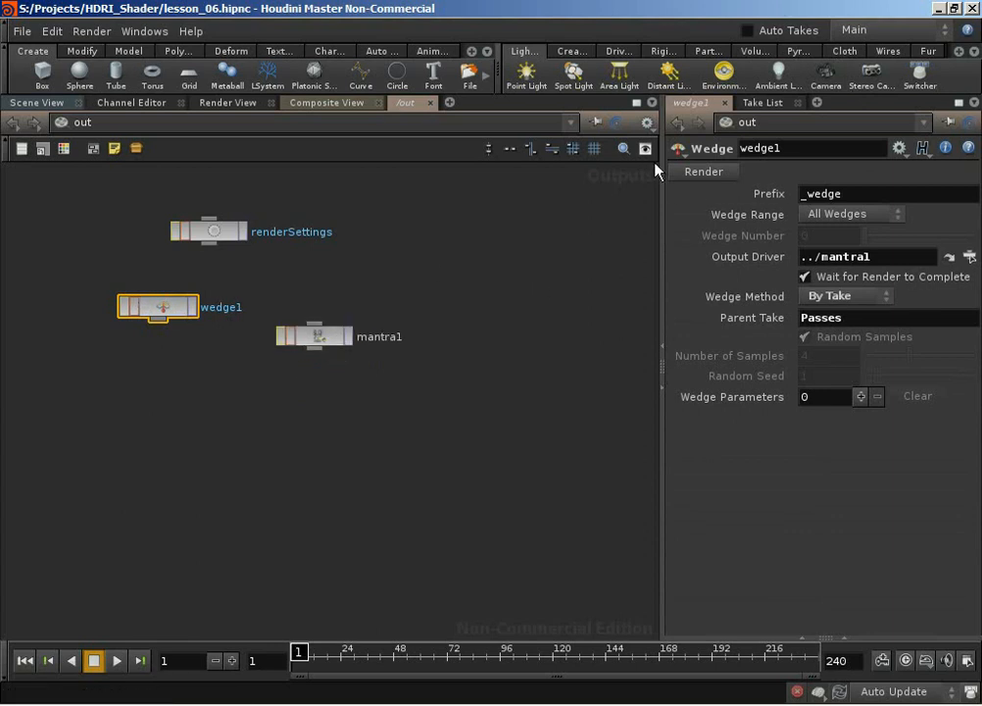
click(326, 341)
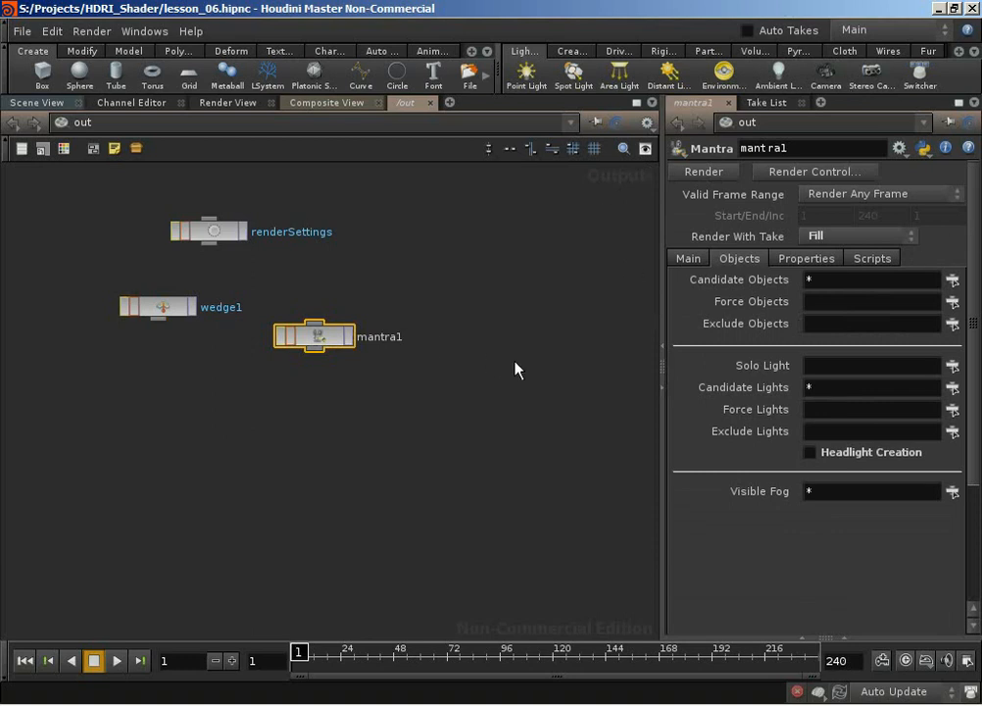
click(843, 236)
click(851, 256)
click(688, 260)
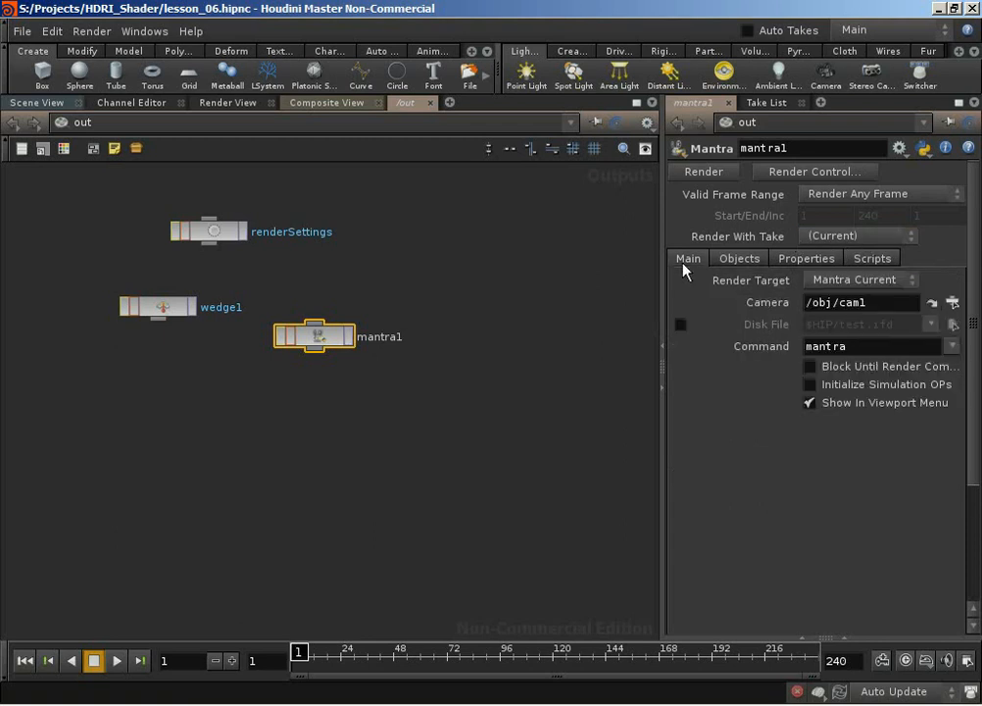
- Recheck the settings of wedge1 and mantra1, and try to render wedge1 with the relative output driver path
click(182, 306)
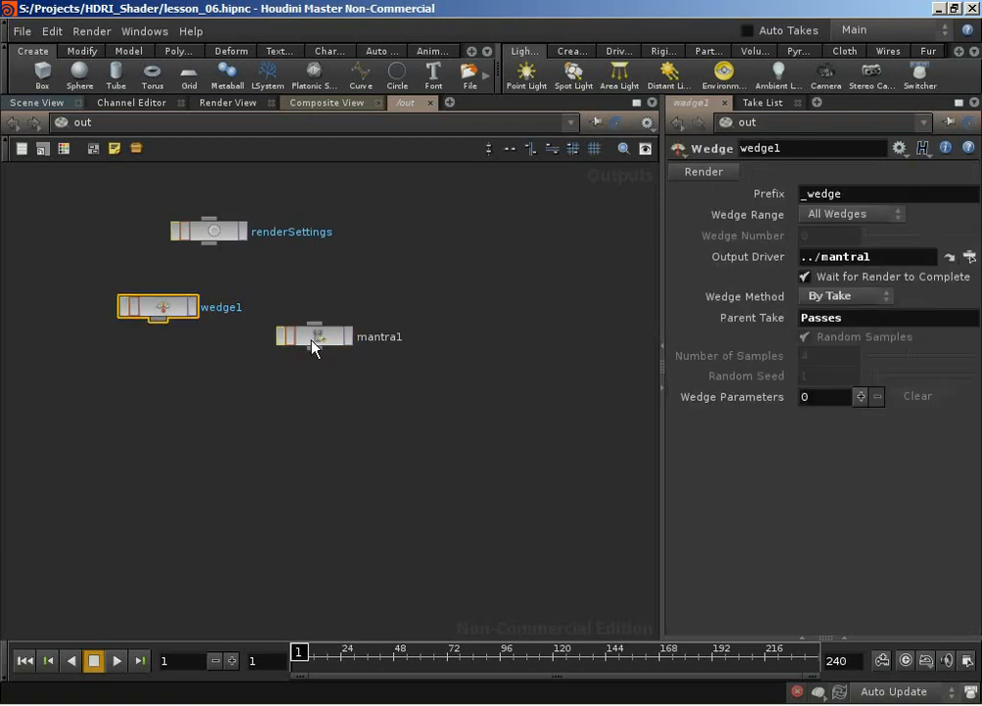
click(315, 343)
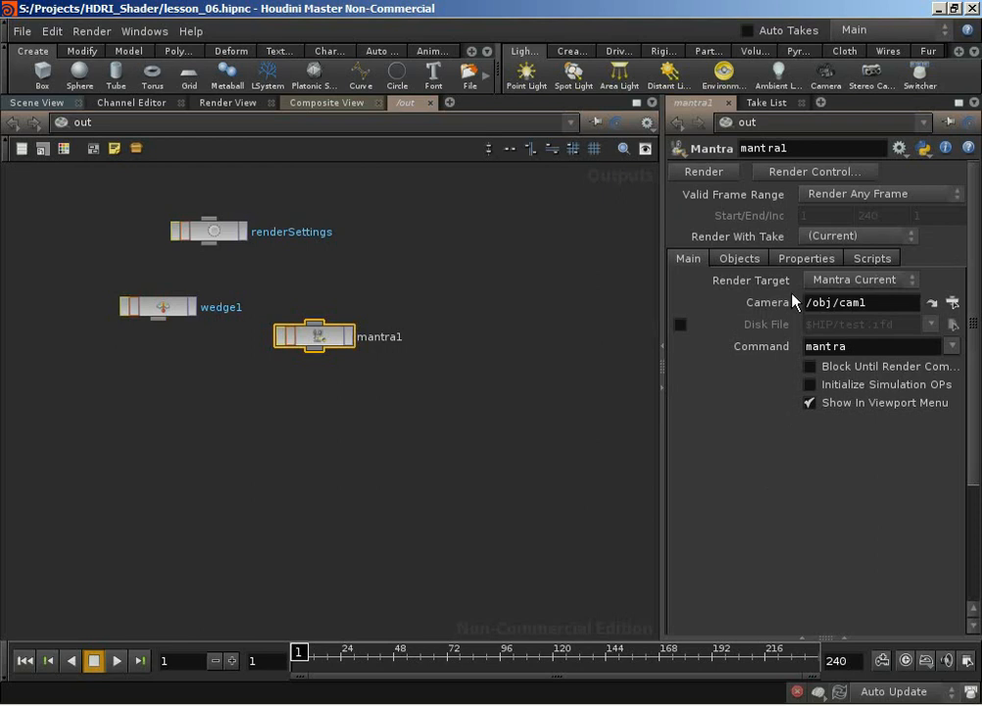
click(854, 29)
click(179, 306)
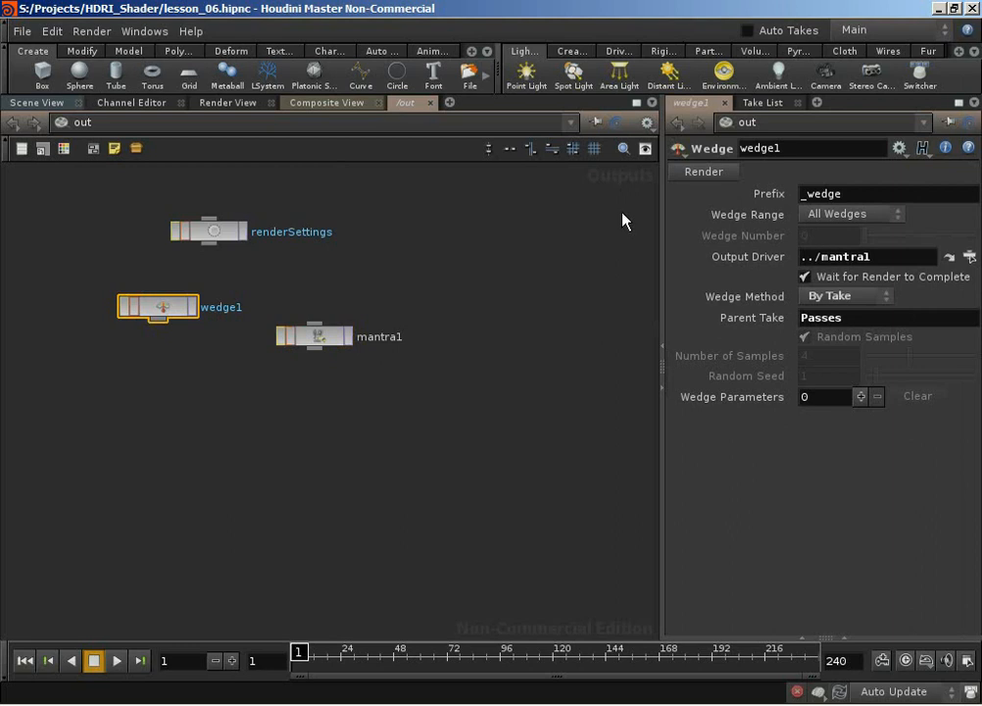
click(713, 178)
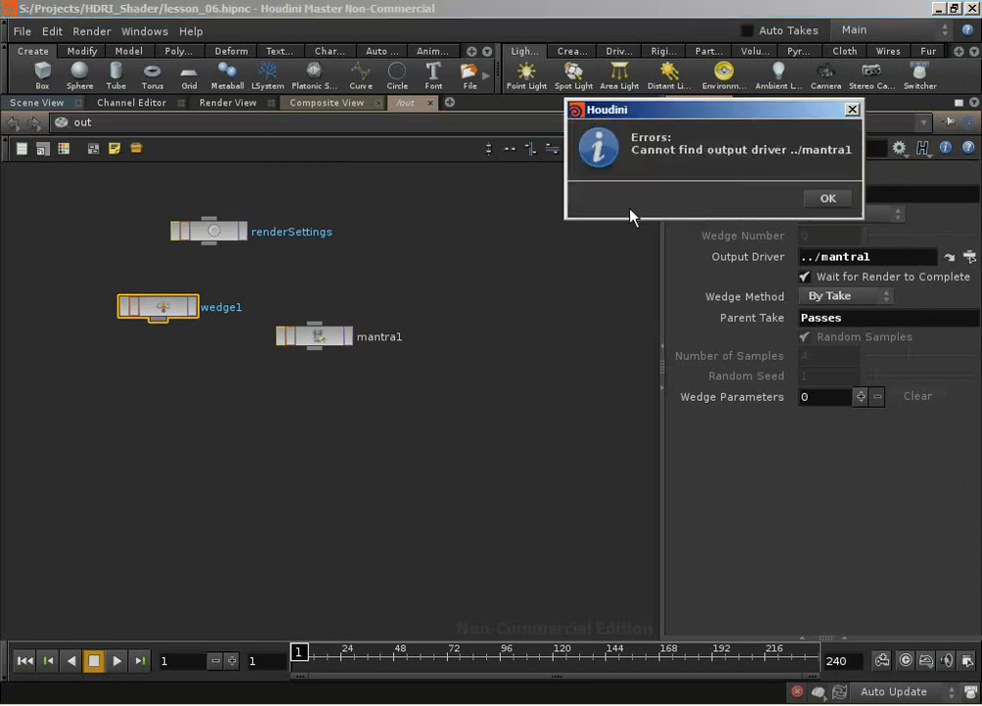
click(827, 200)
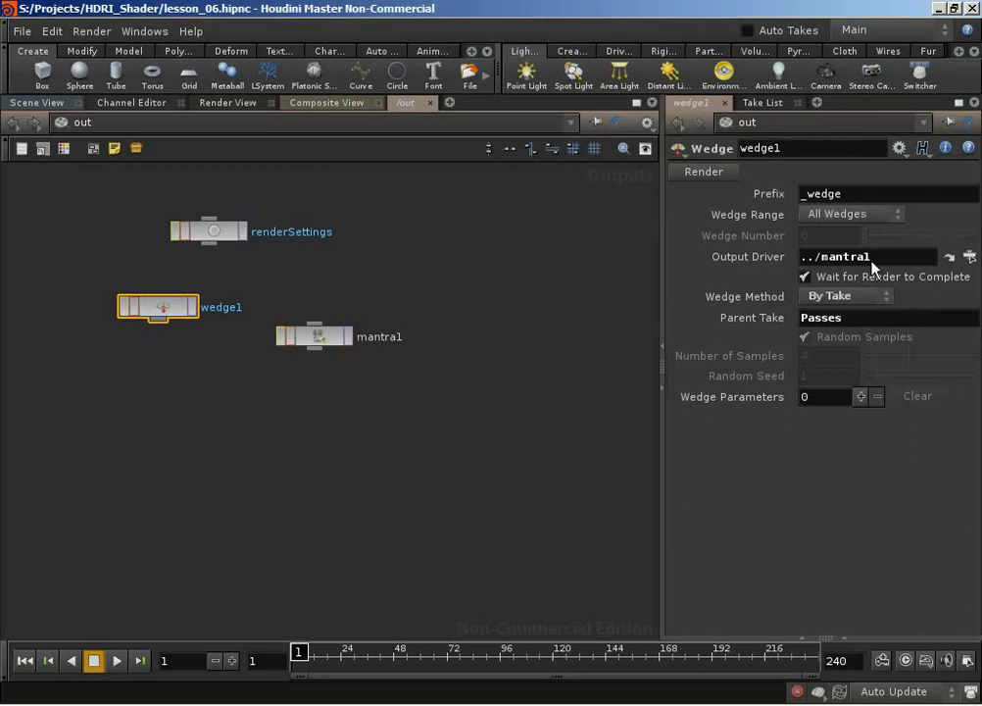
- Set wedge1's output driver to /out/mantra1 and render all its wedges
click(970, 255)
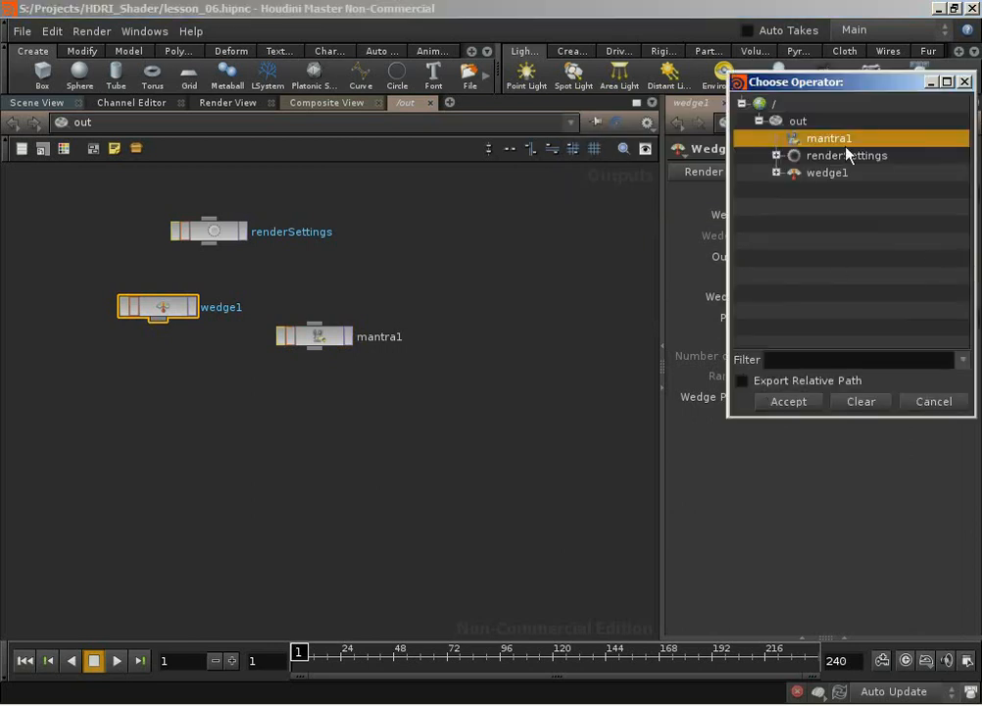
click(788, 401)
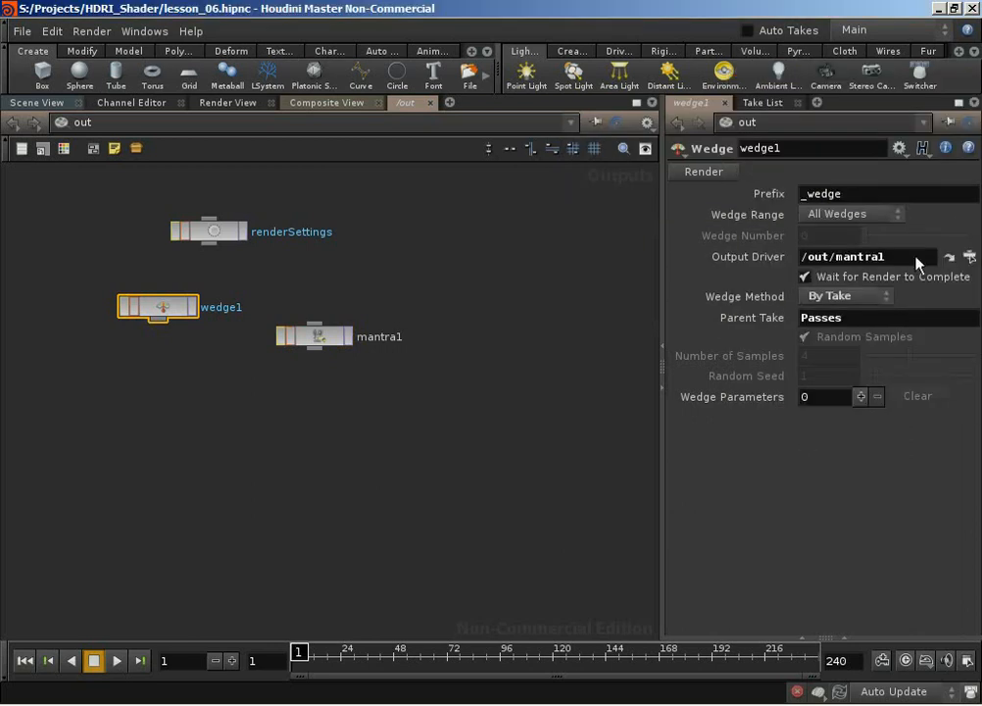
click(719, 174)
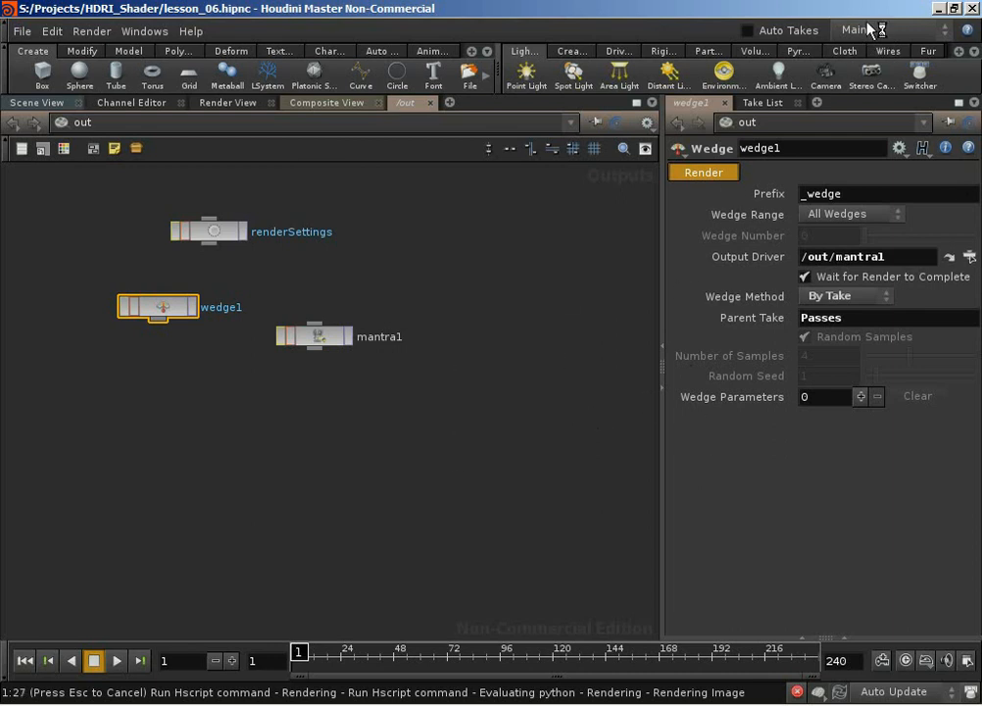
- Check renderSettings' render pass, load testRender_AO.picnc from $HIP/ into MPlay, and reposition the viewer to inspect the image
click(209, 236)
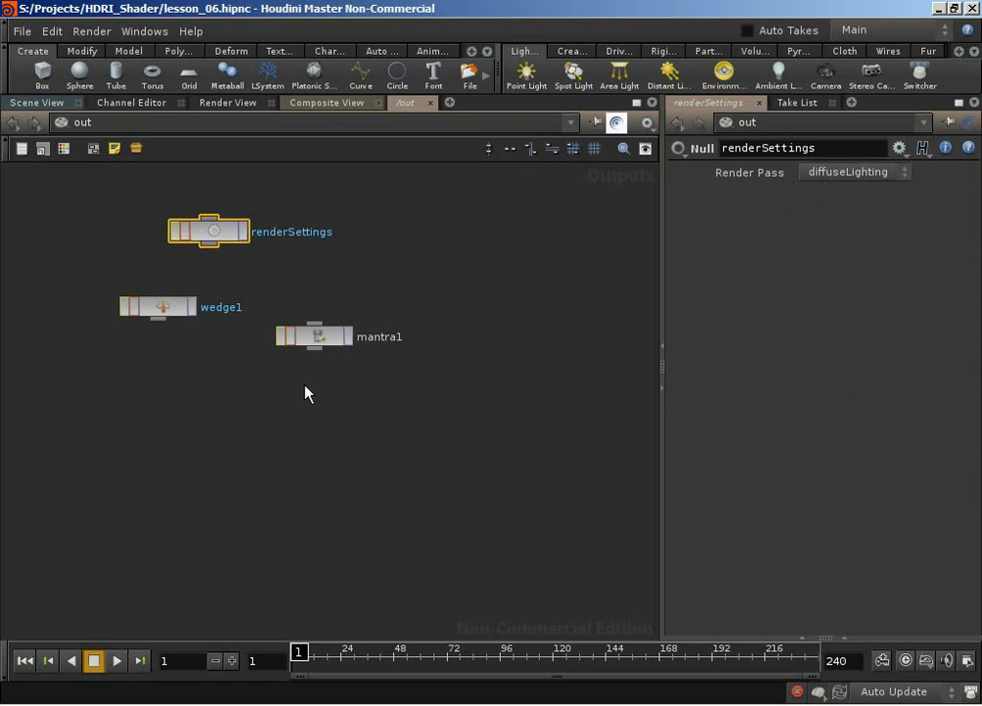
click(90, 32)
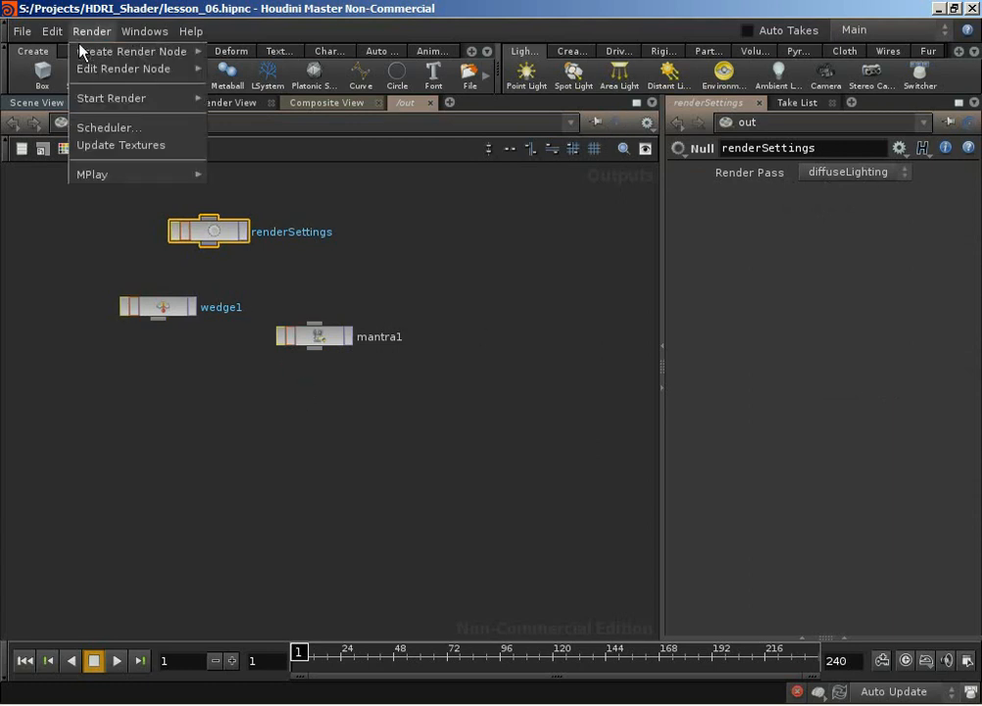
mouse_move(134, 174)
click(287, 176)
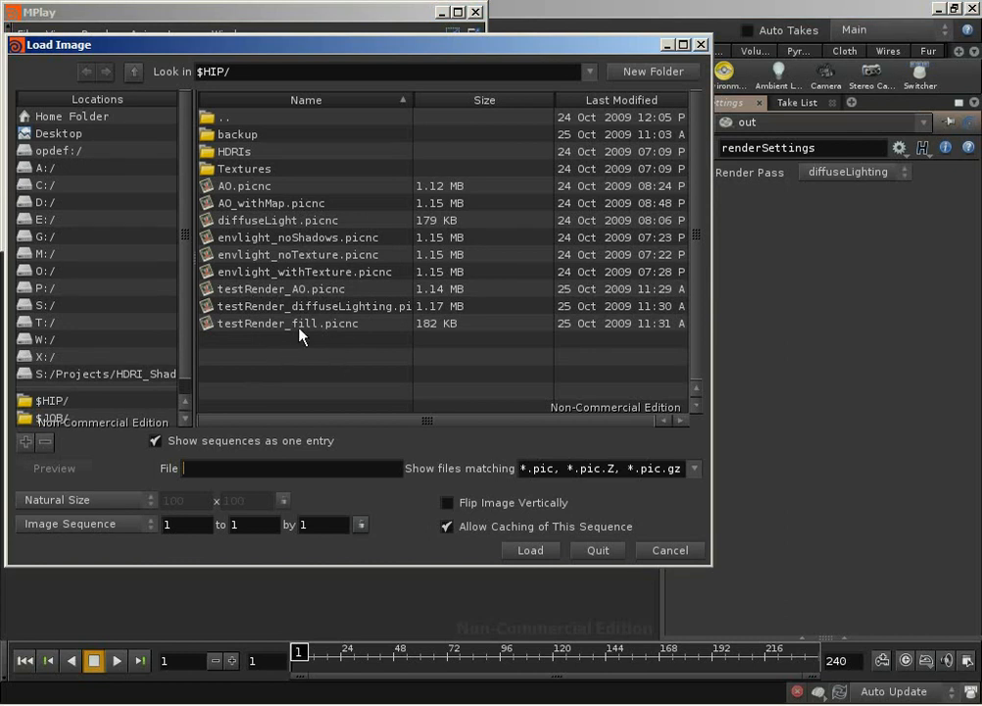
click(312, 289)
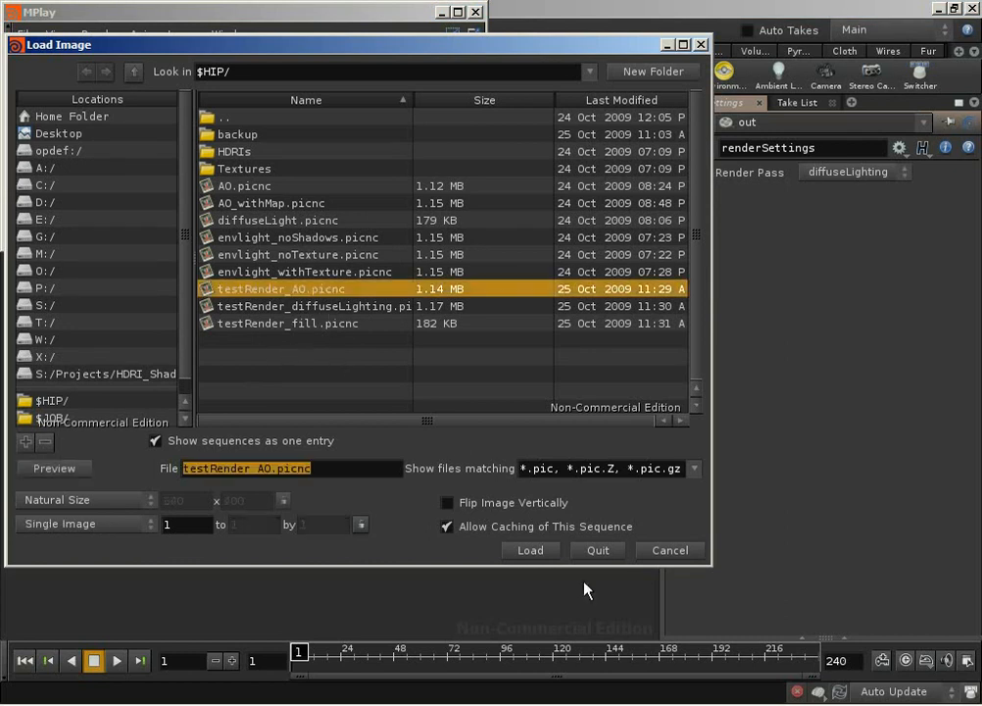
click(531, 551)
drag(424, 290, 478, 78)
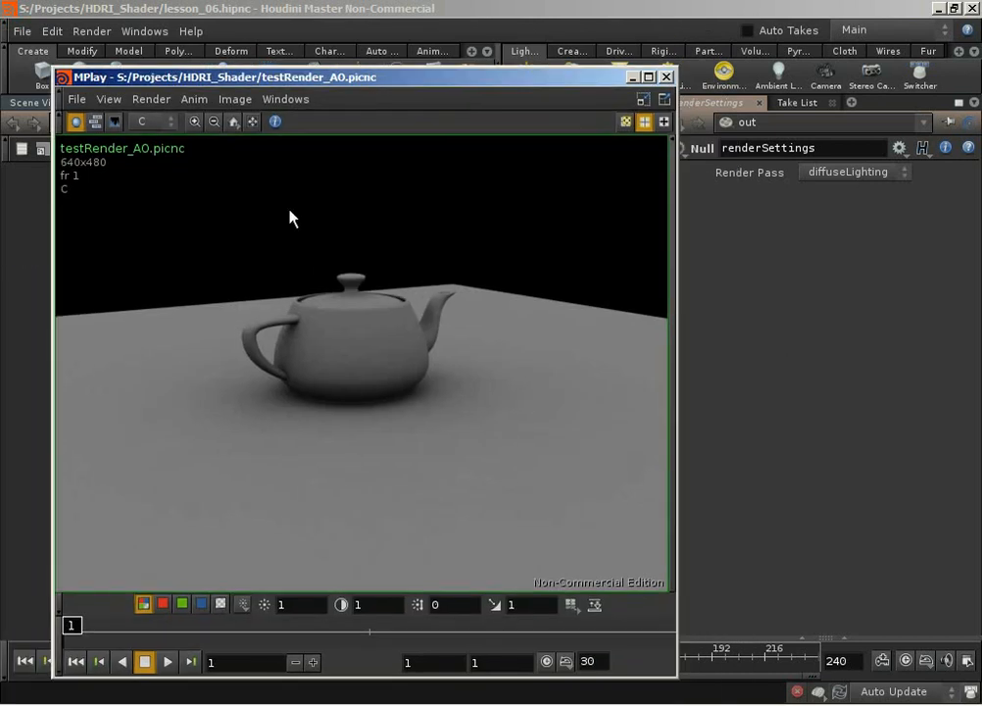
- Load testRender_diffuseLighting.picnc from $HIP/ into MPlay to inspect the diffuse lighting pass
click(75, 99)
click(84, 136)
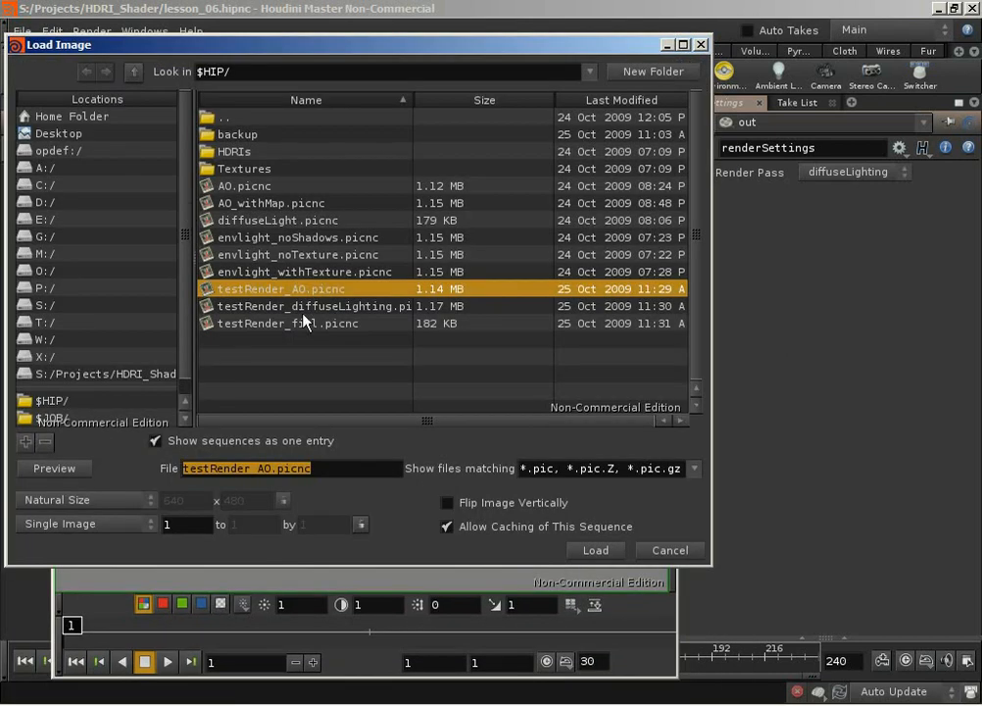
click(280, 306)
click(596, 551)
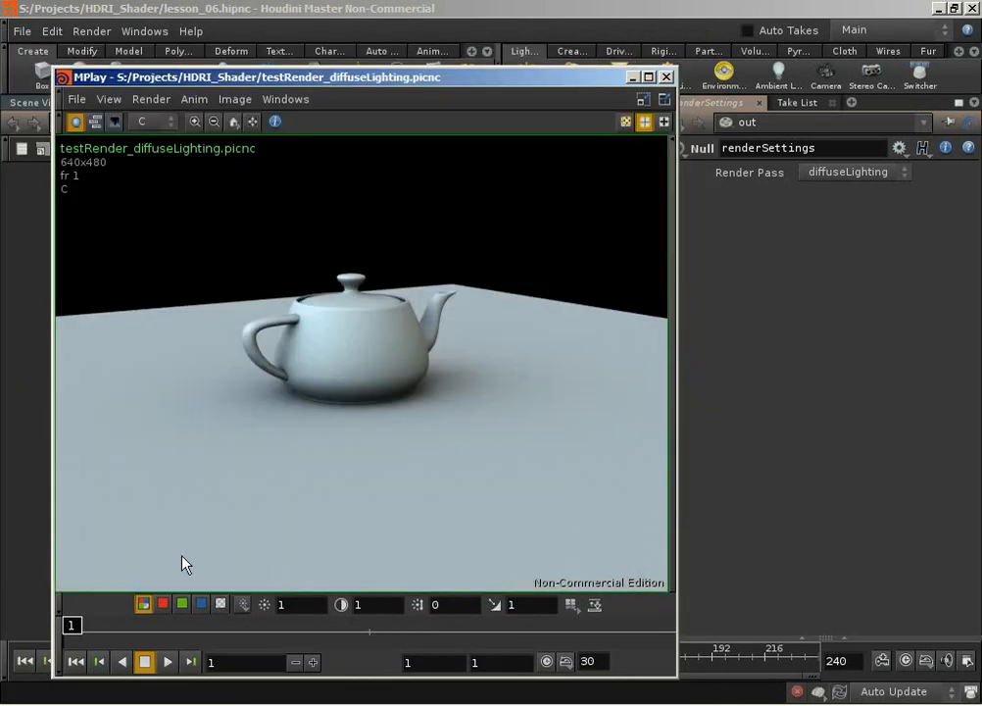
- Load testRender_fill.picnc into MPlay to inspect the fill pass, and close the viewer
click(76, 99)
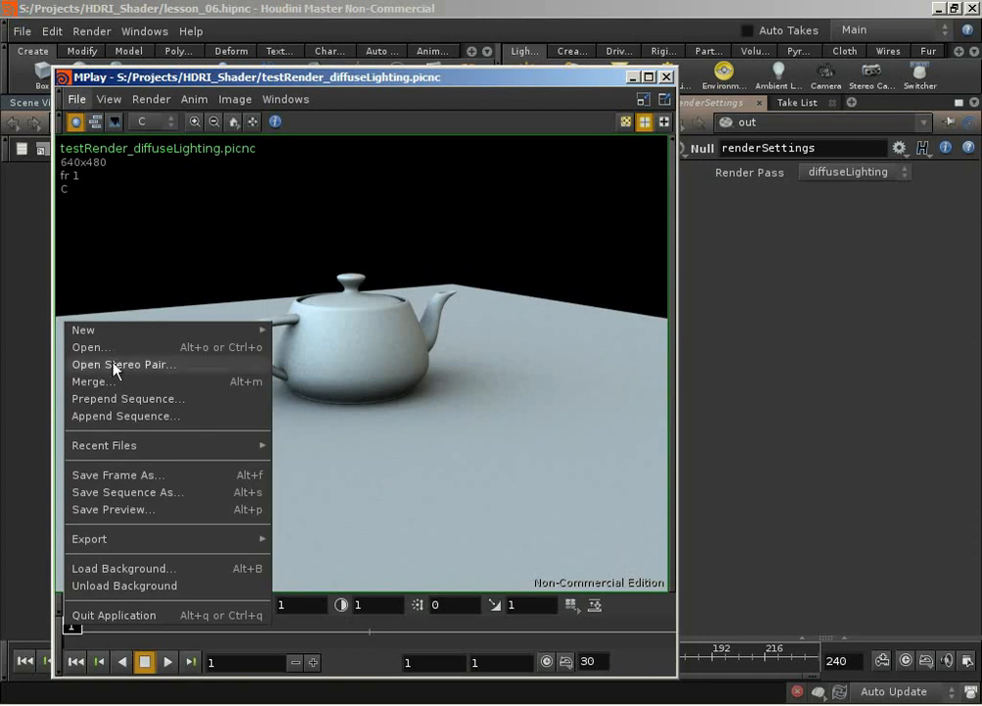
click(88, 346)
click(300, 324)
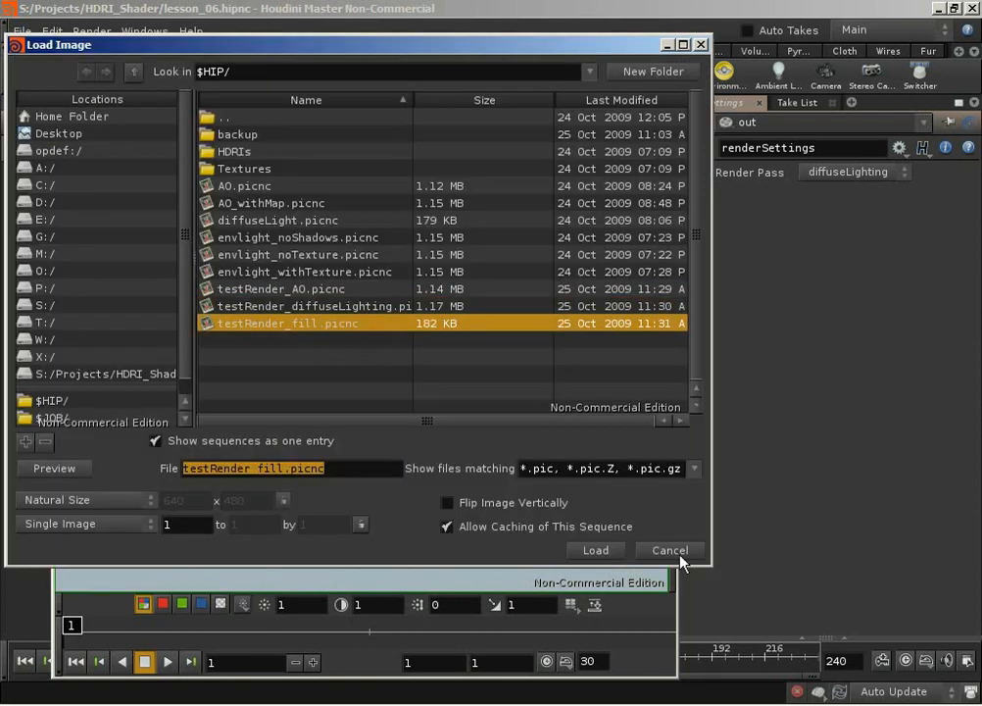
click(596, 551)
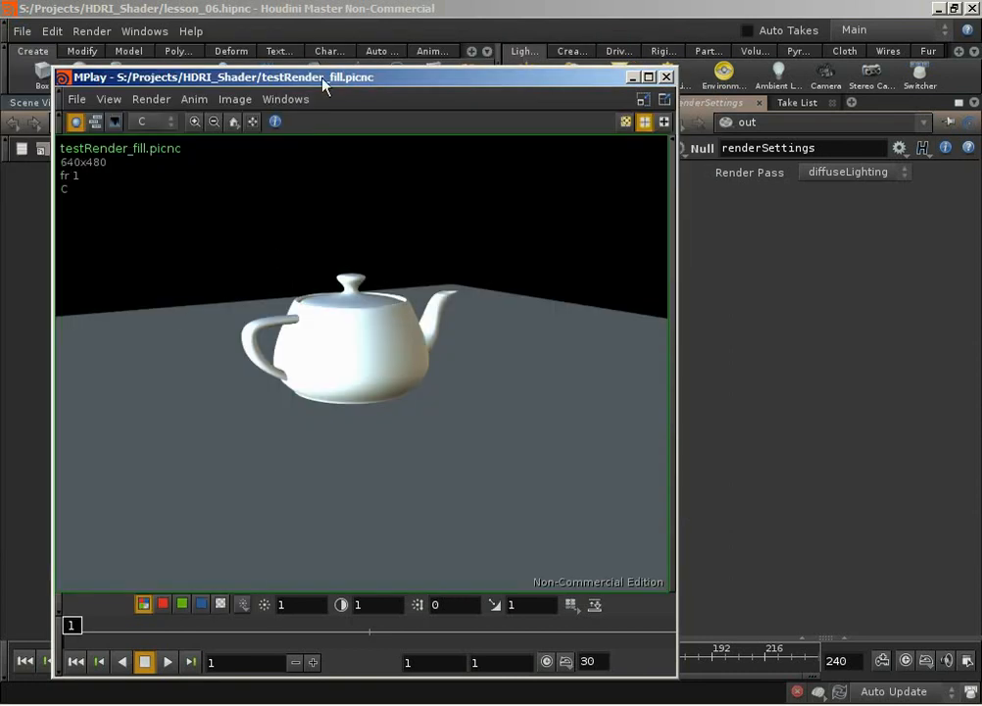
drag(346, 83, 316, 61)
click(636, 59)
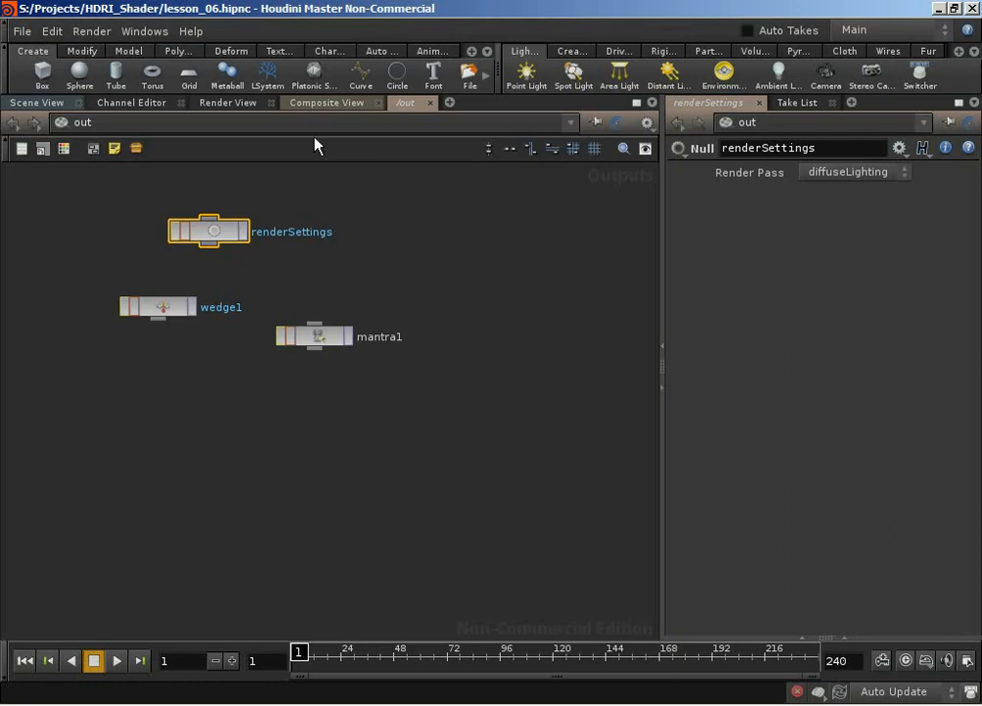
- Review HDRI_Material's render pass setting in the shop network and the switchRenderPass wiring inside its HDRI_surfaceShader
click(540, 244)
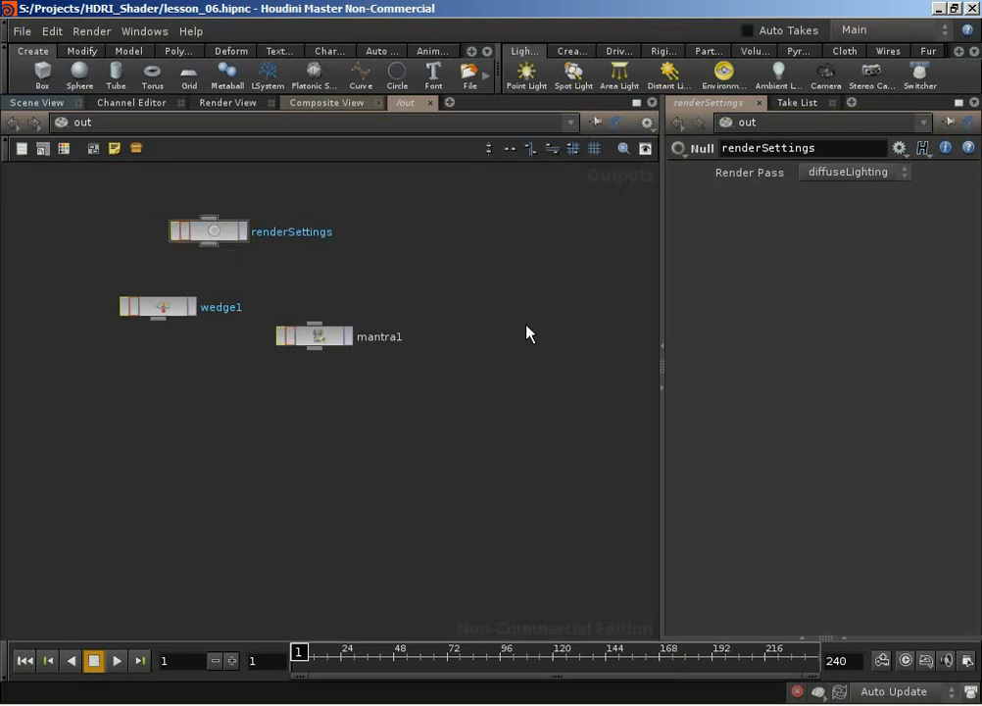
click(169, 122)
click(206, 229)
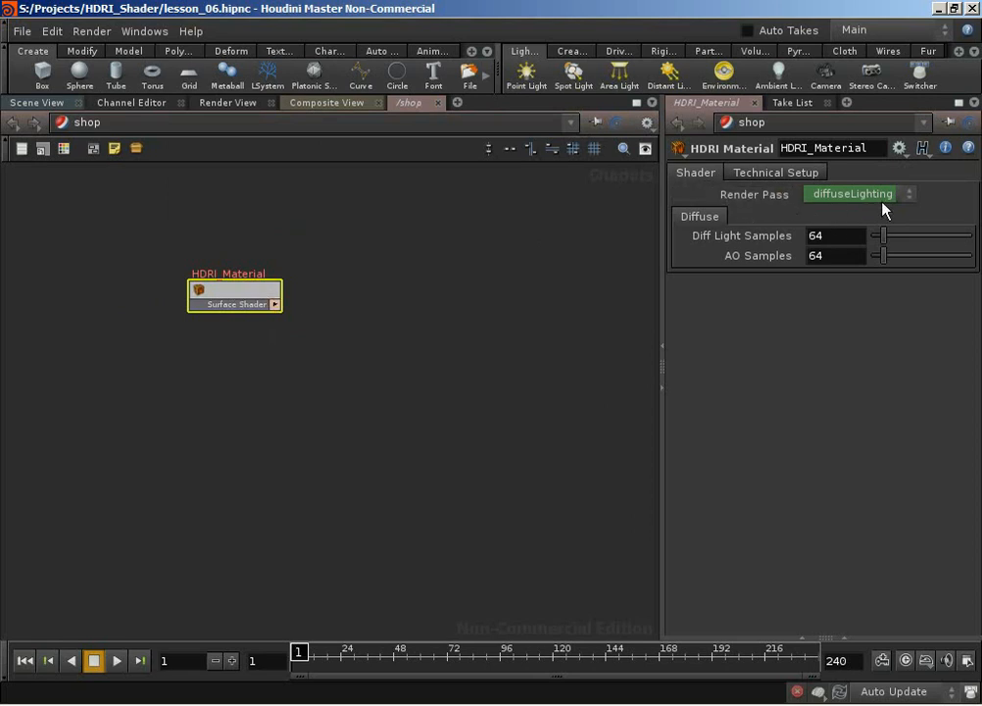
double_click(262, 294)
double_click(151, 353)
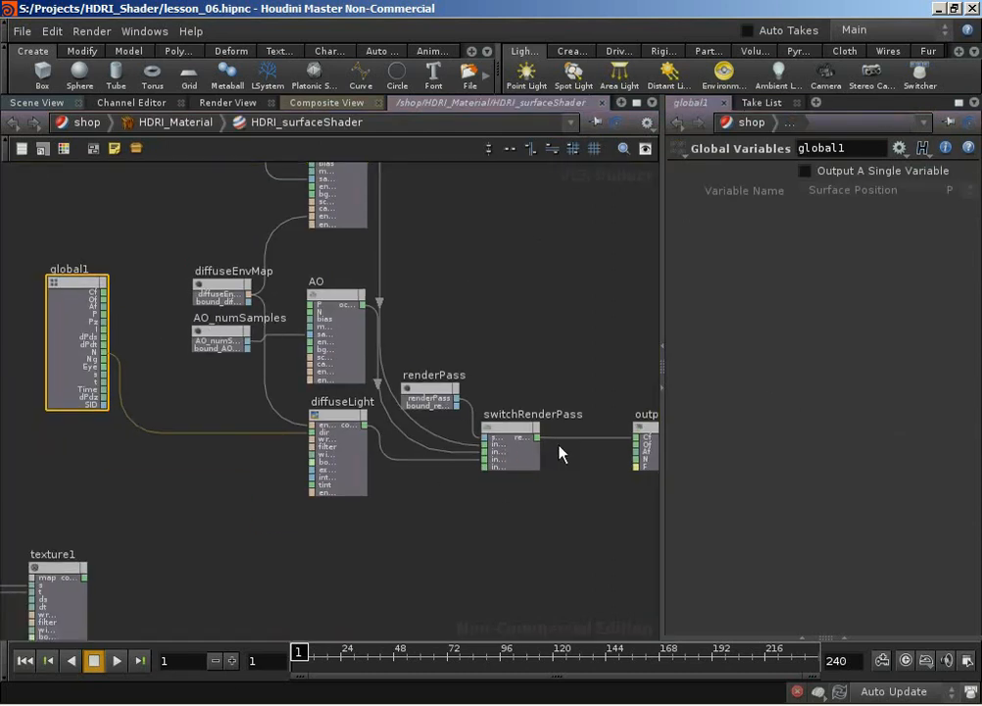
middle_drag(560, 553, 553, 553)
key(u)
key(u)
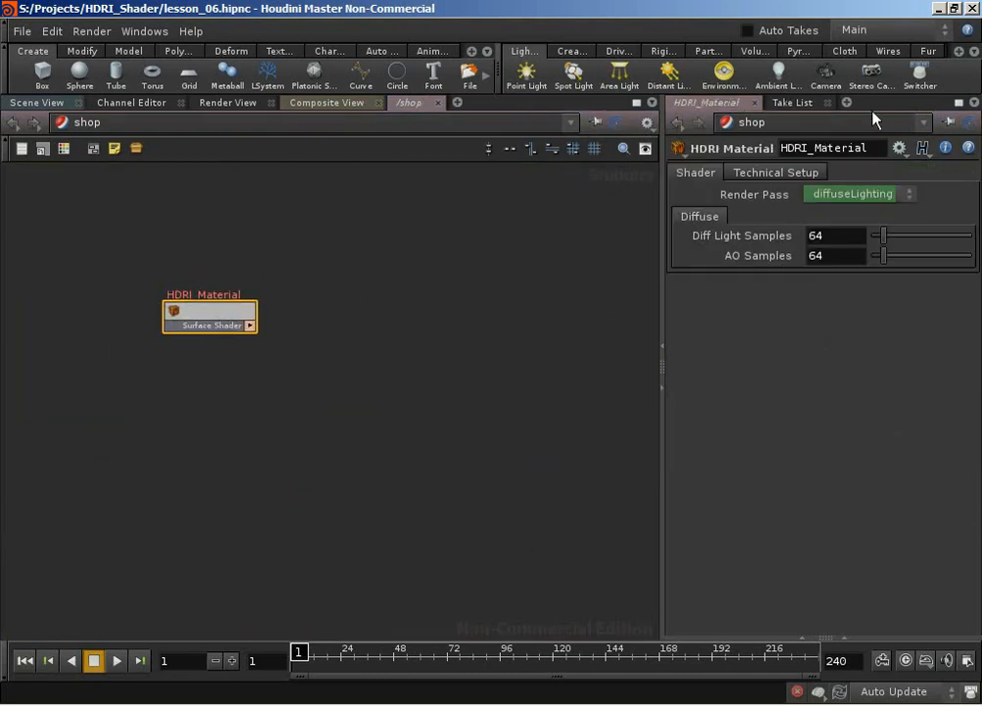
- Return to the out network and review the takes under Passes and the parameters of renderSettings
click(176, 125)
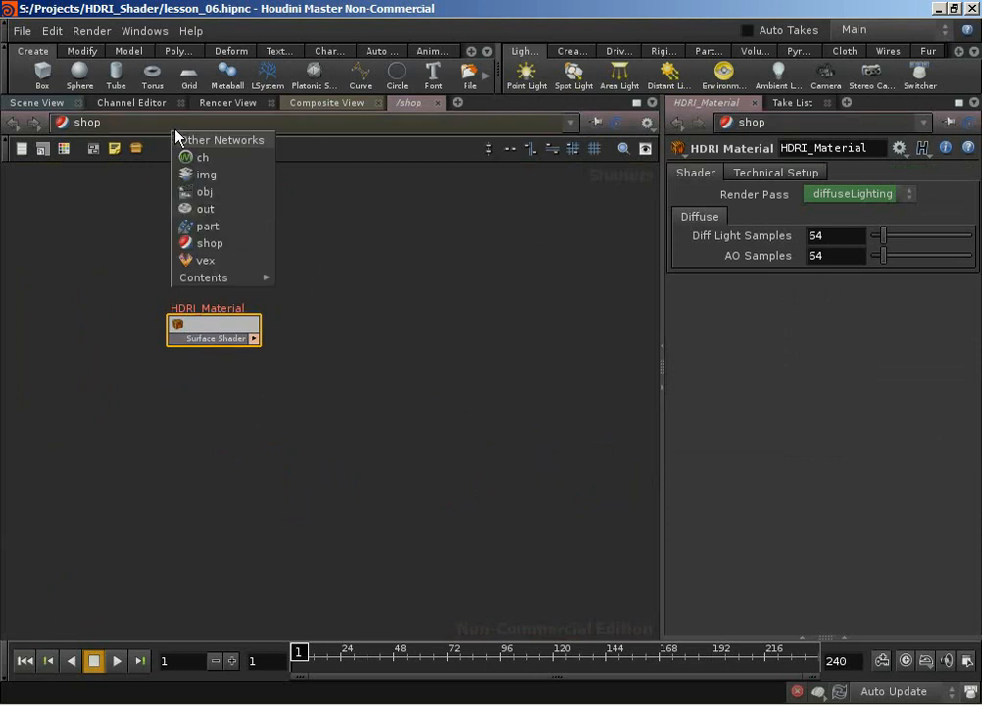
click(203, 208)
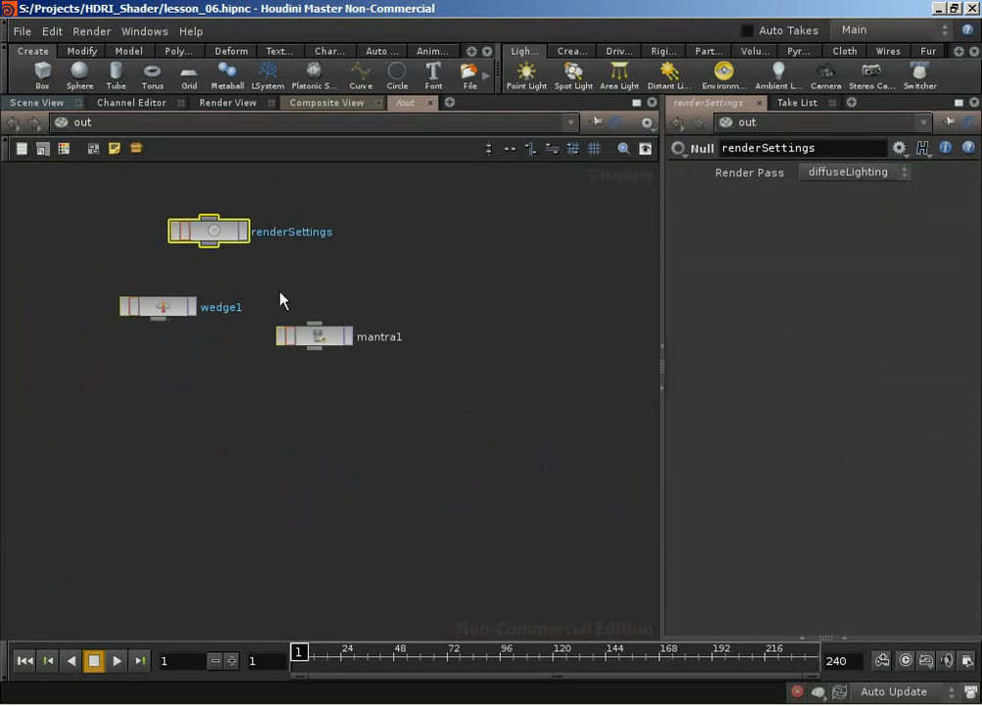
click(802, 103)
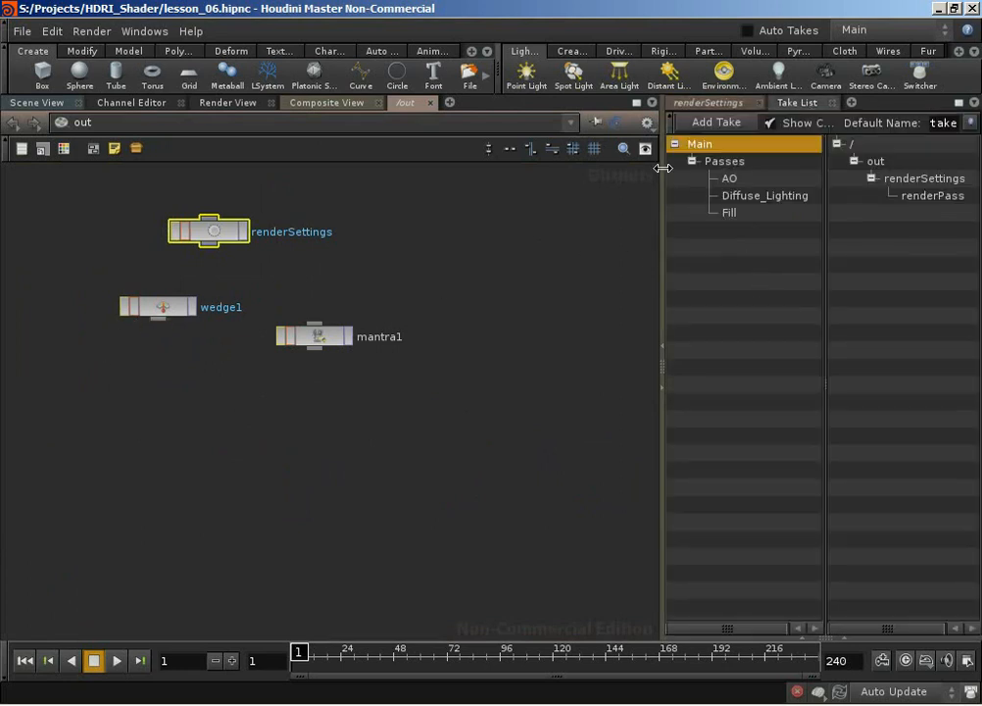
click(683, 106)
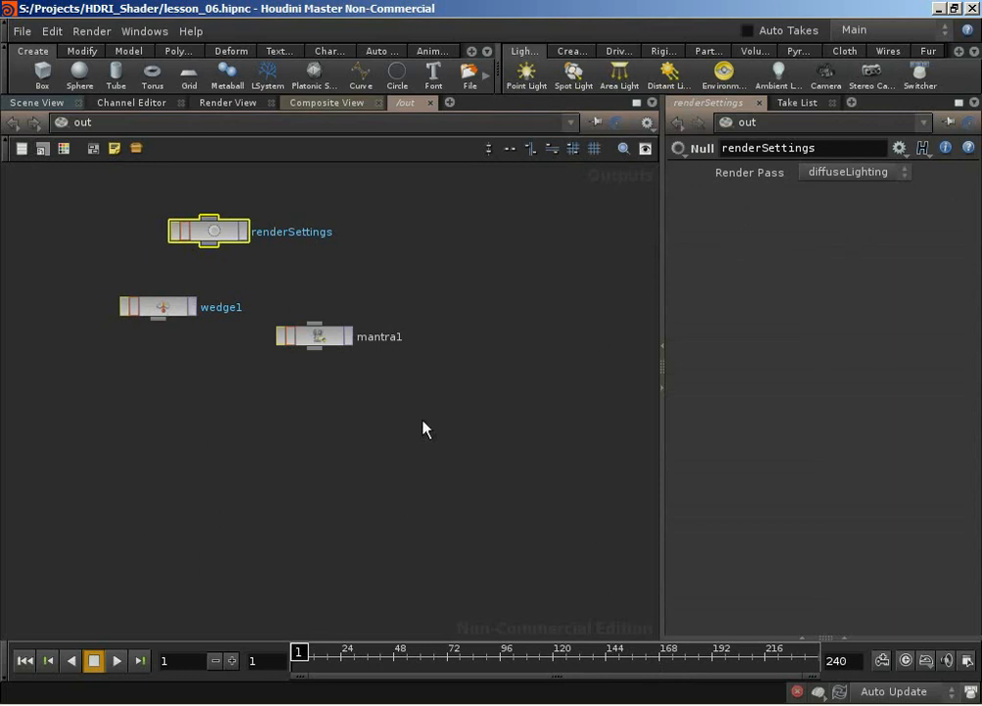
- Check mantra1's settings and the options for the take it renders with
click(316, 336)
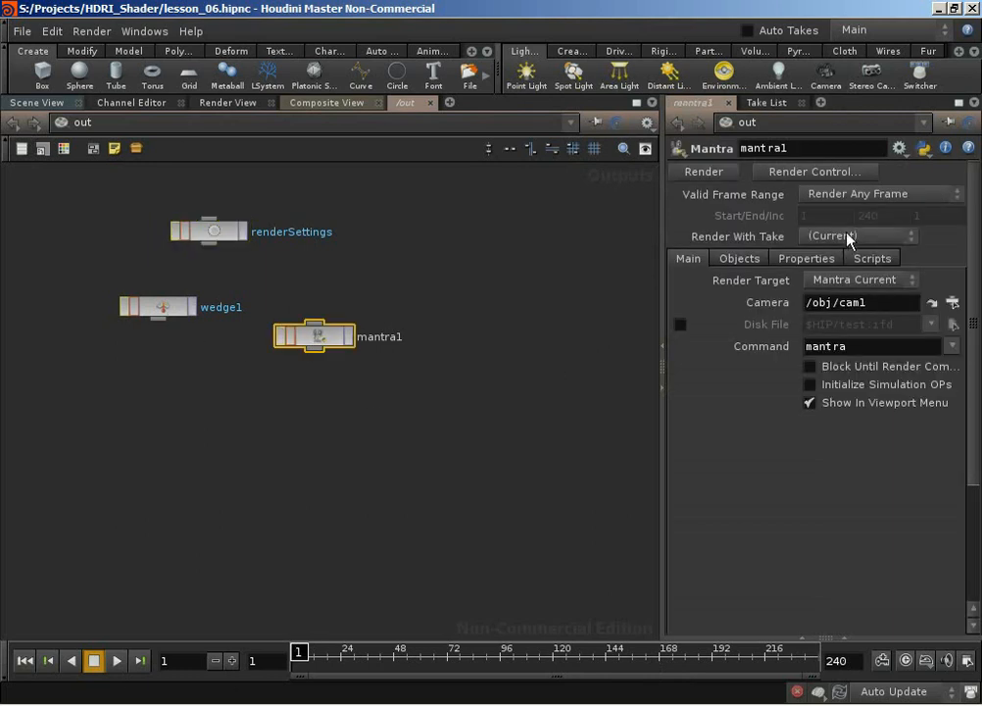
click(828, 236)
click(961, 245)
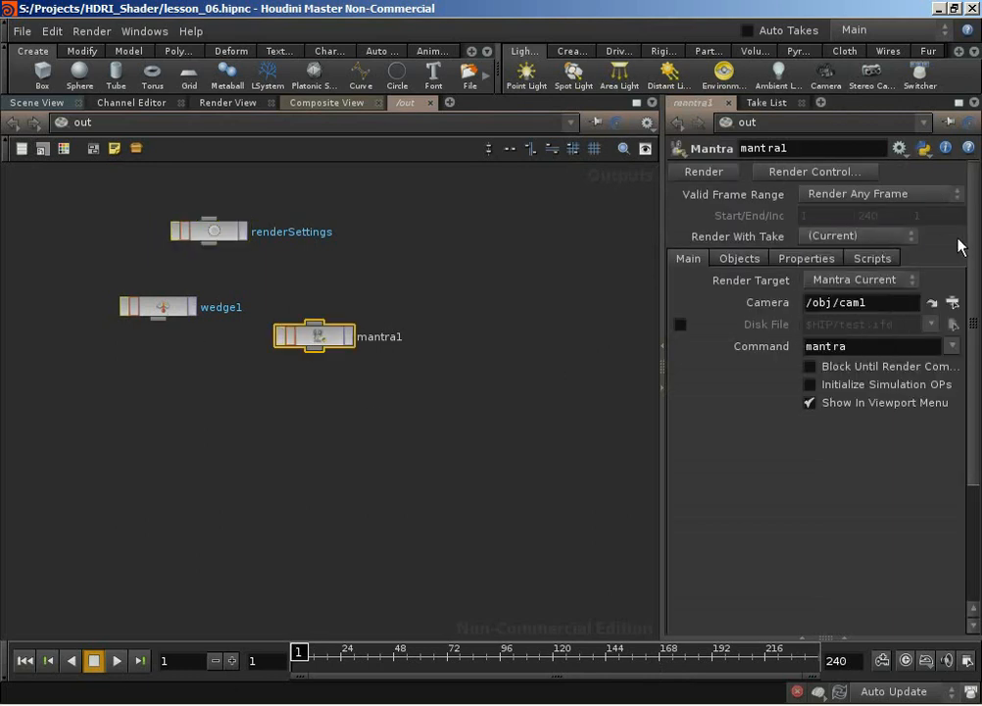